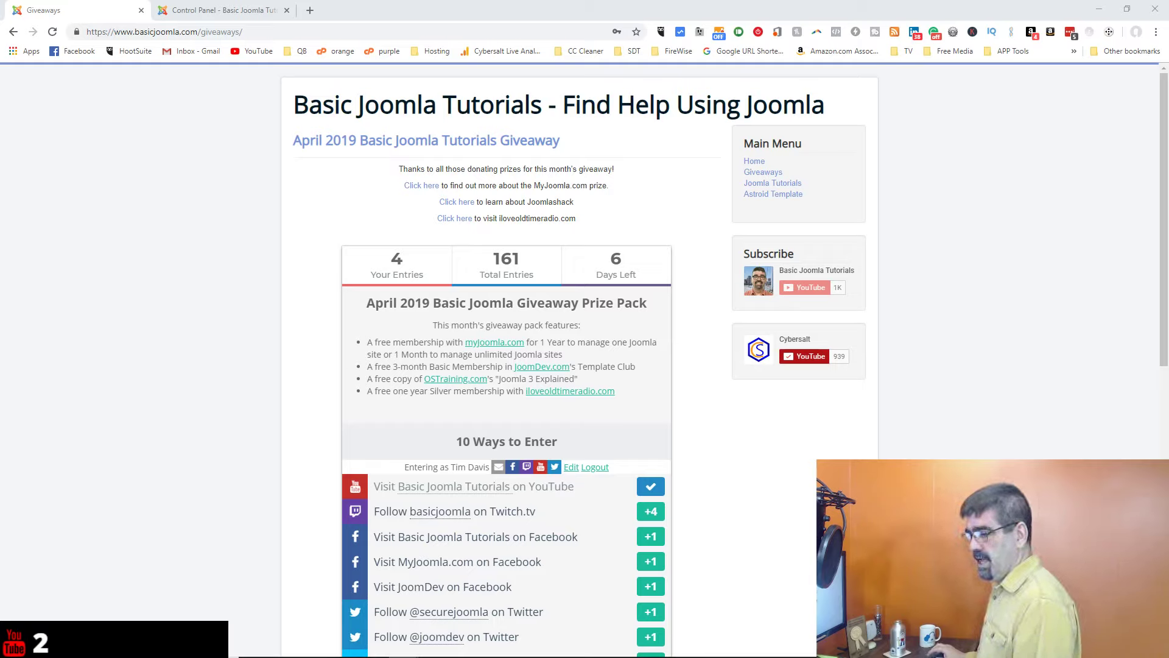
Step: Switch to the 'Control Panel - Basic Joomla' browser tab
{"action": "left_click", "coordinate": [232, 11]}
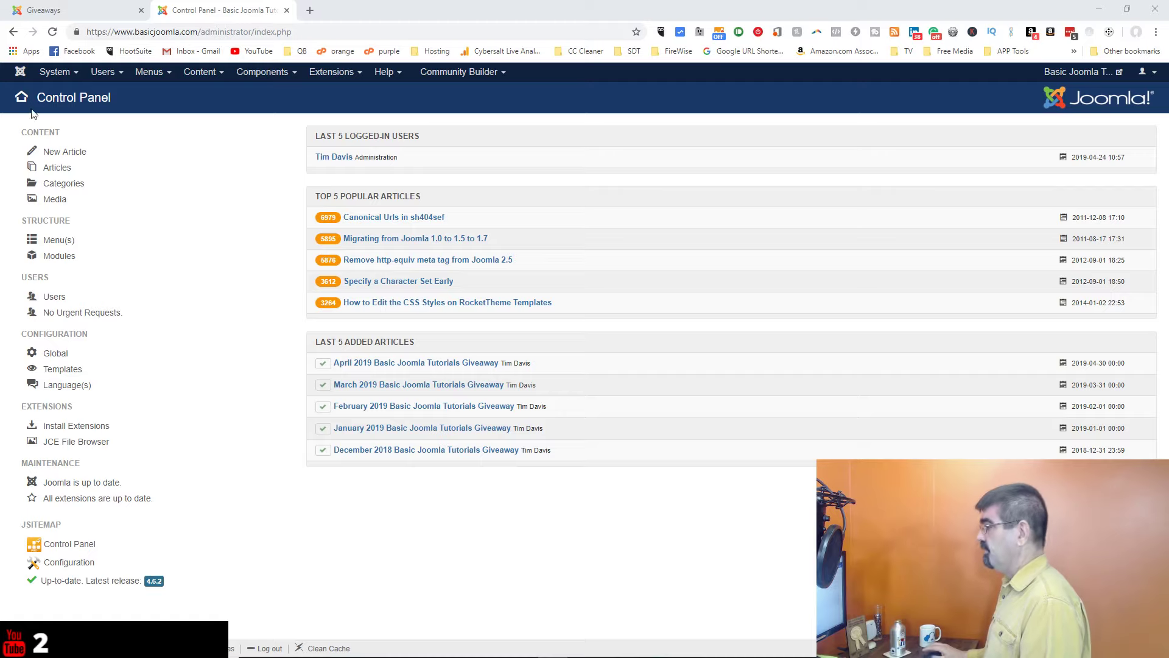
Step: Open the joomdev.com JD Paris template page in a new tab, view its download files, then return
{"action": "left_click", "coordinate": [310, 11]}
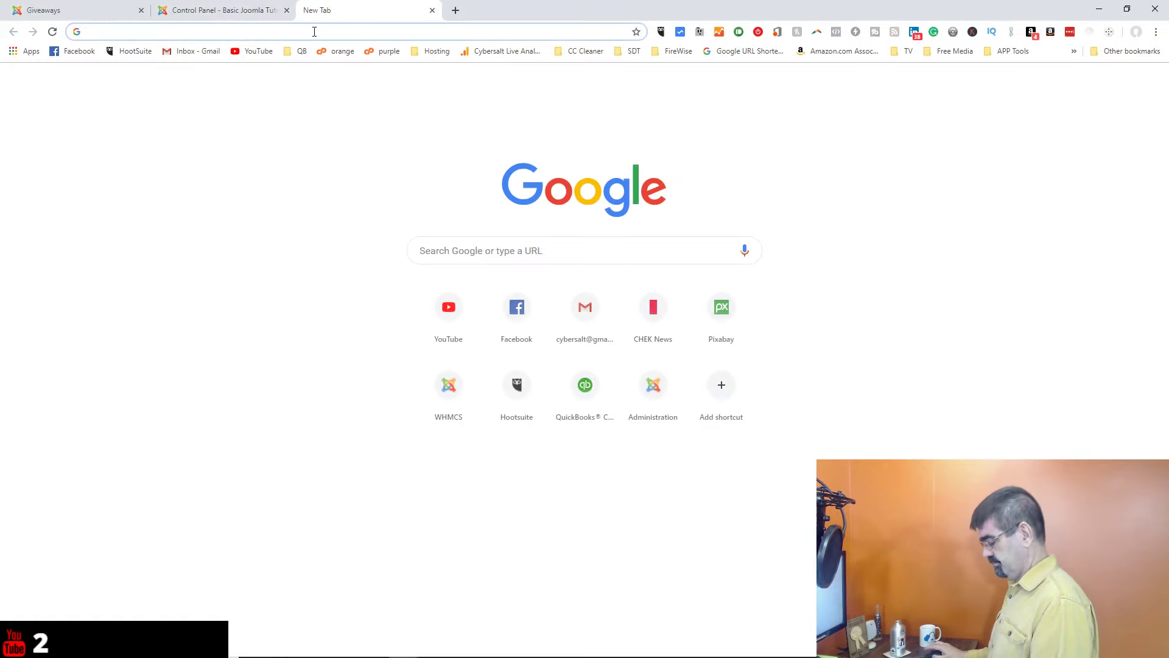
{"action": "type", "text": "https://www.joomdev.com/products/templates/jd-paris-template"}
{"action": "key", "text": "Return"}
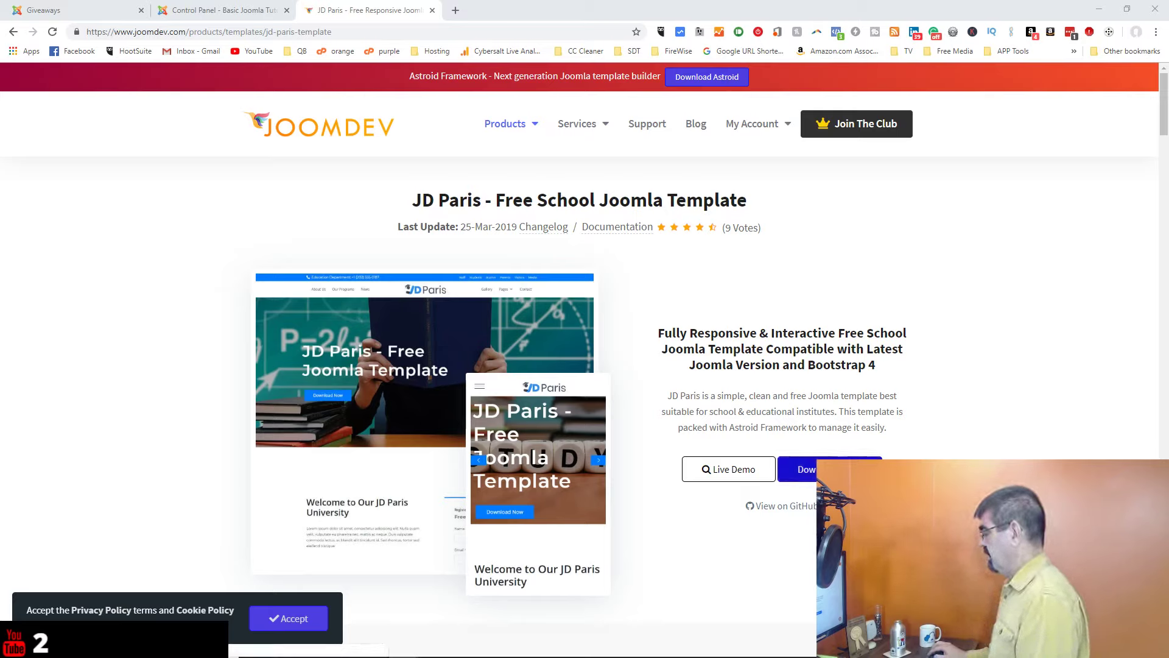
{"action": "left_click", "coordinate": [846, 469]}
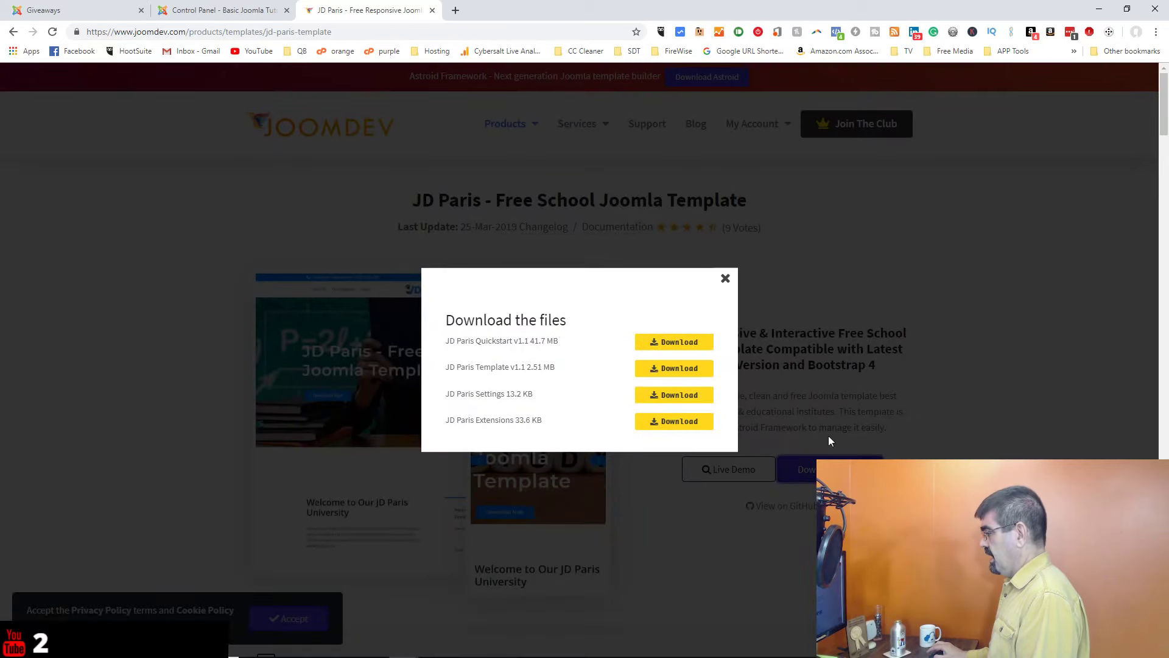
{"action": "left_click", "coordinate": [725, 279]}
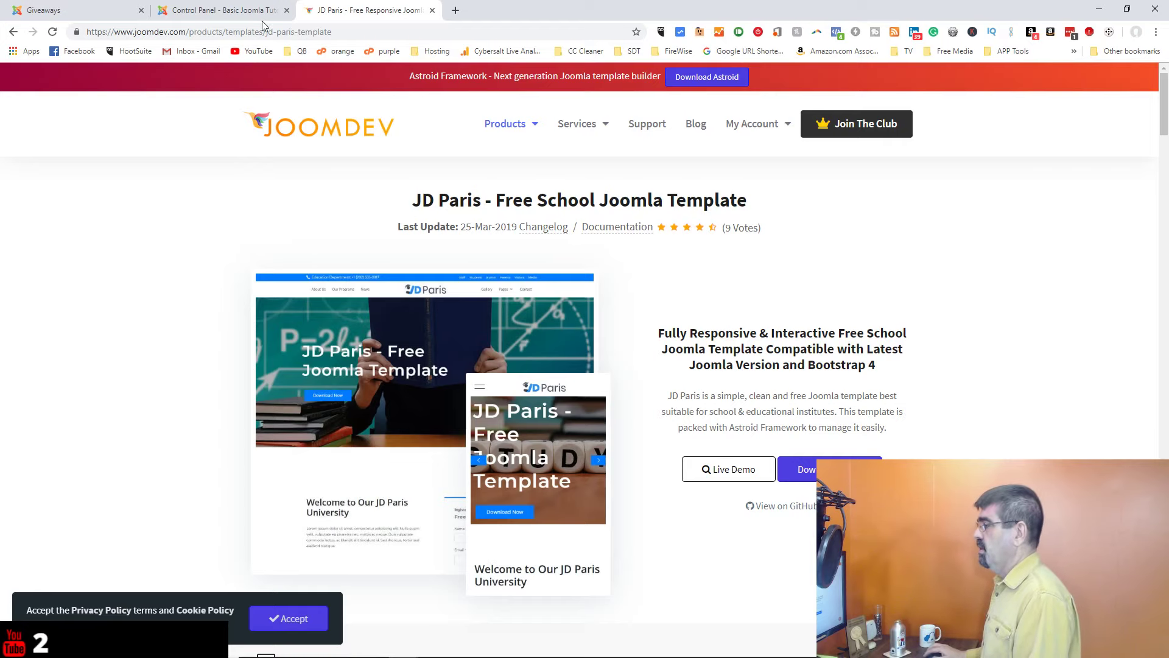
{"action": "left_click", "coordinate": [232, 11]}
Step: Duplicate the jd_paris style in Extensions > Templates and open the 'Default (2)' copy
{"action": "left_click", "coordinate": [334, 72]}
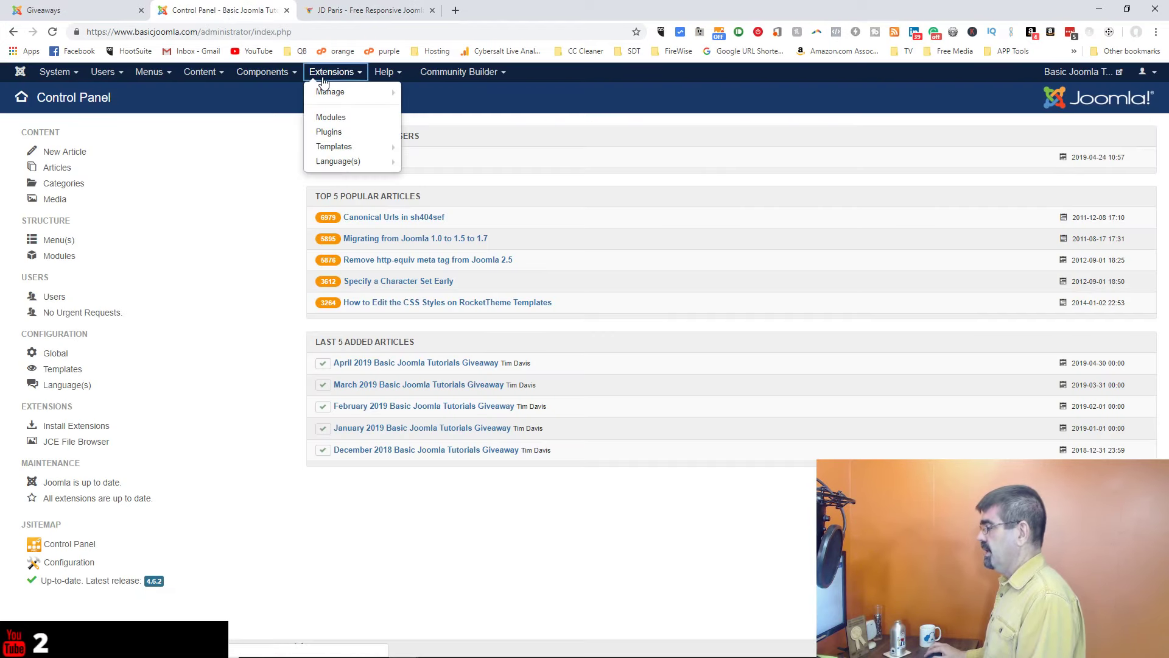
{"action": "left_click", "coordinate": [339, 145]}
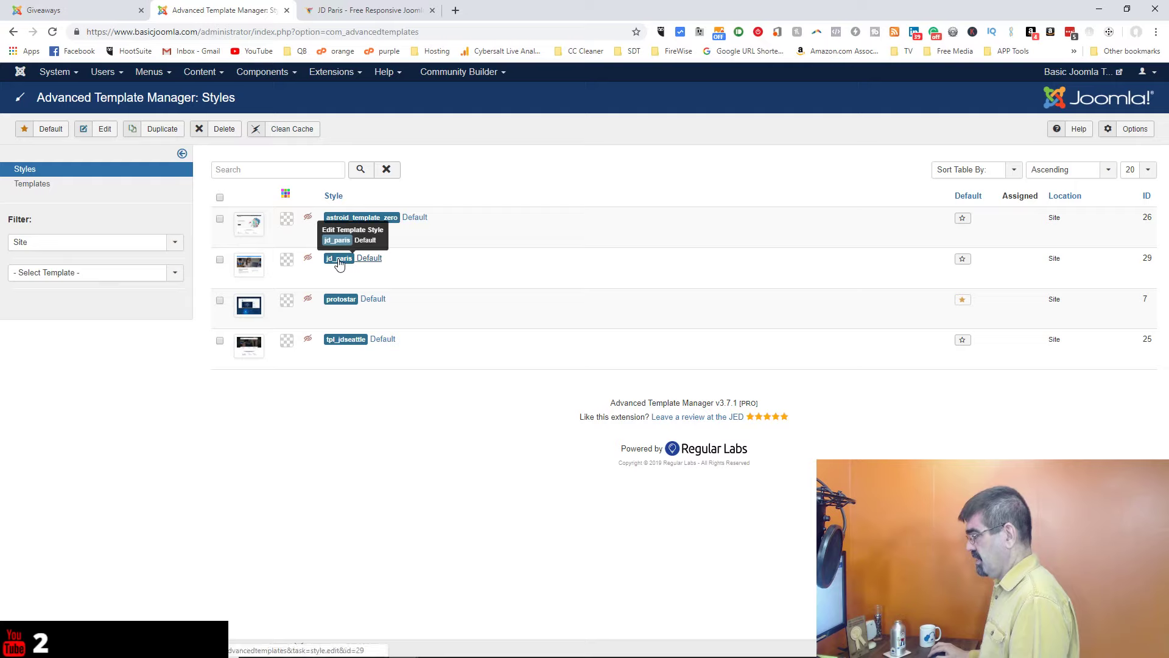
{"action": "left_click", "coordinate": [219, 261]}
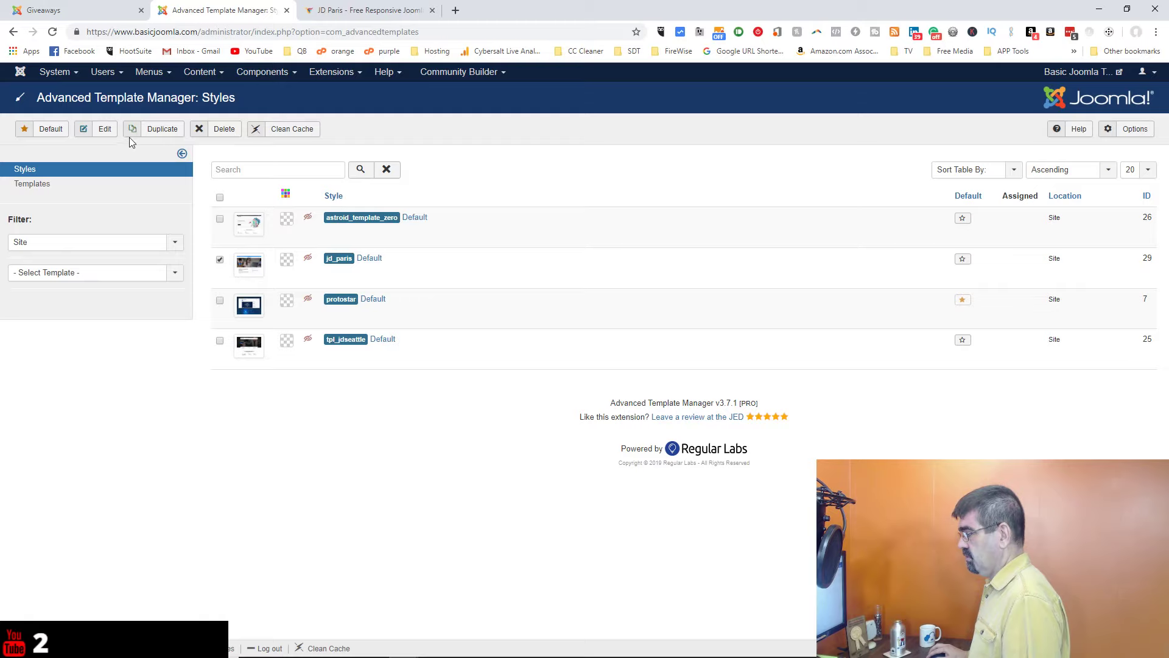
{"action": "left_click", "coordinate": [154, 135]}
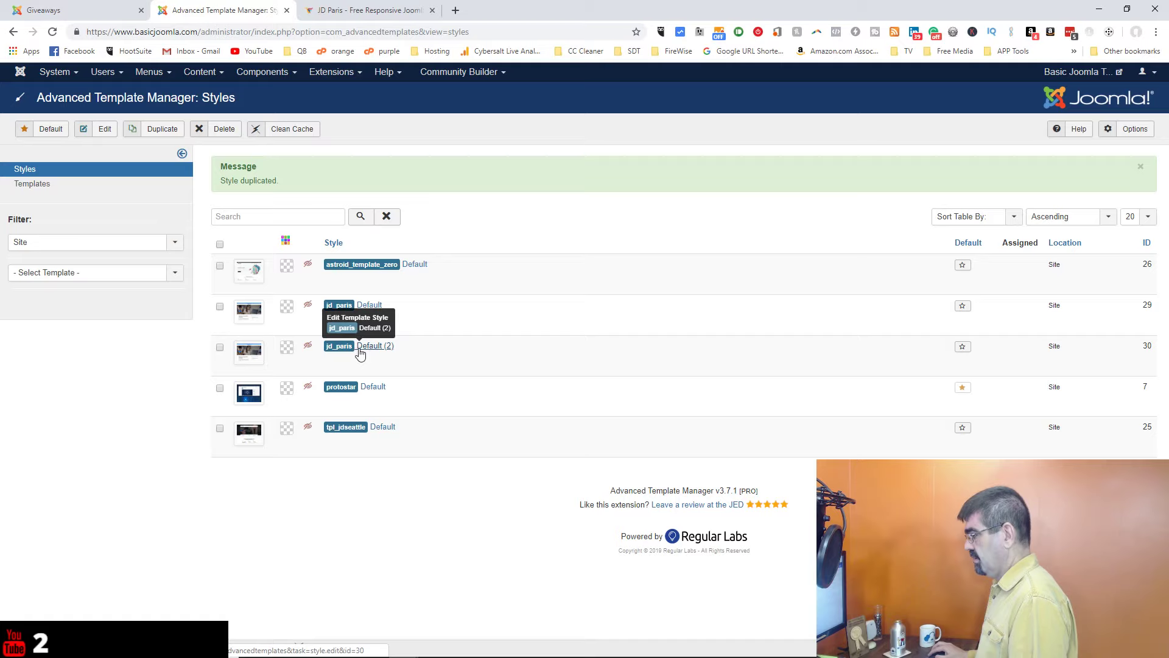
{"action": "left_click", "coordinate": [360, 353]}
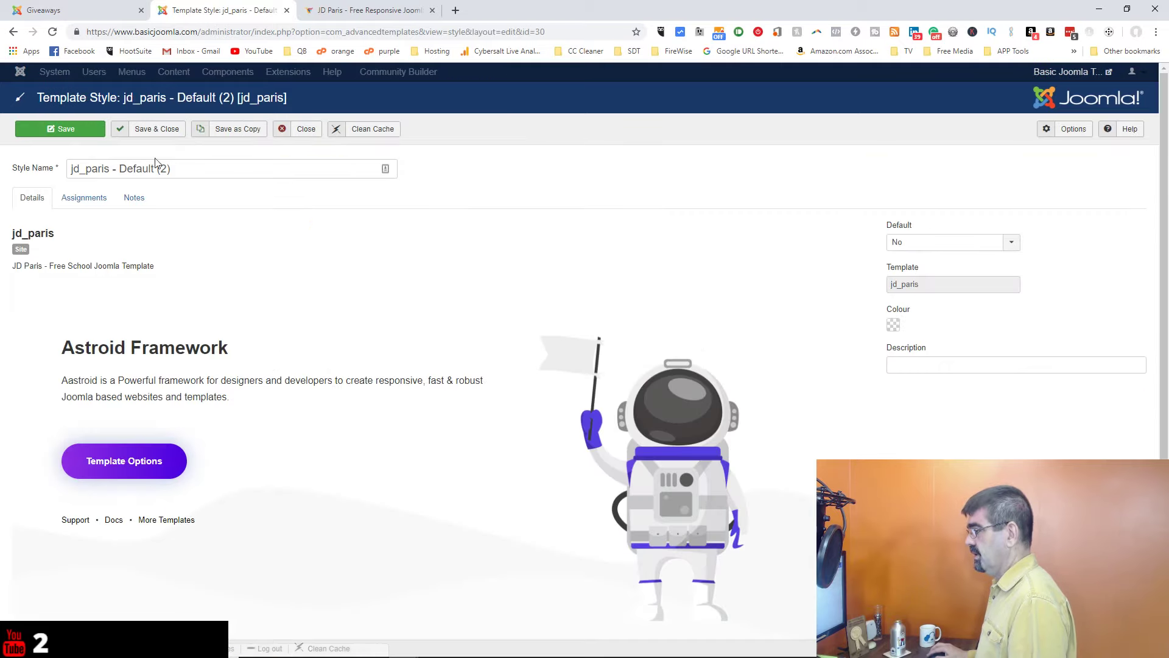
Step: Replace 'Default (2)' with 'Landing Page' in the style name and save
{"action": "left_click", "coordinate": [163, 168]}
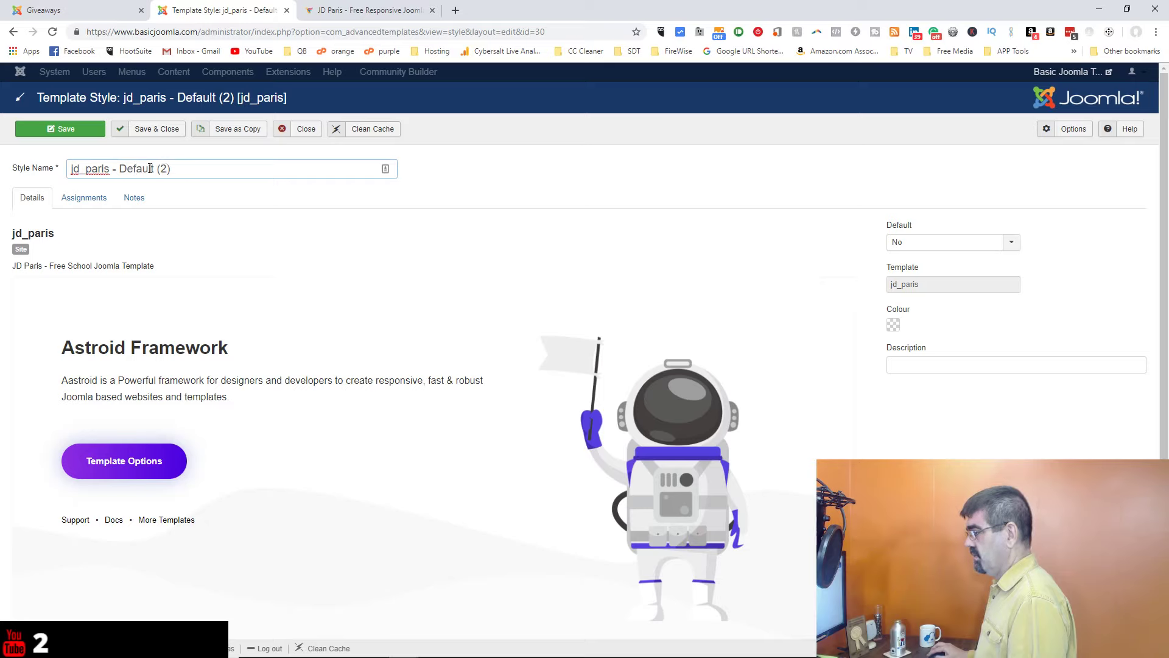
{"action": "left_click_drag", "start_coordinate": [120, 169], "coordinate": [261, 173]}
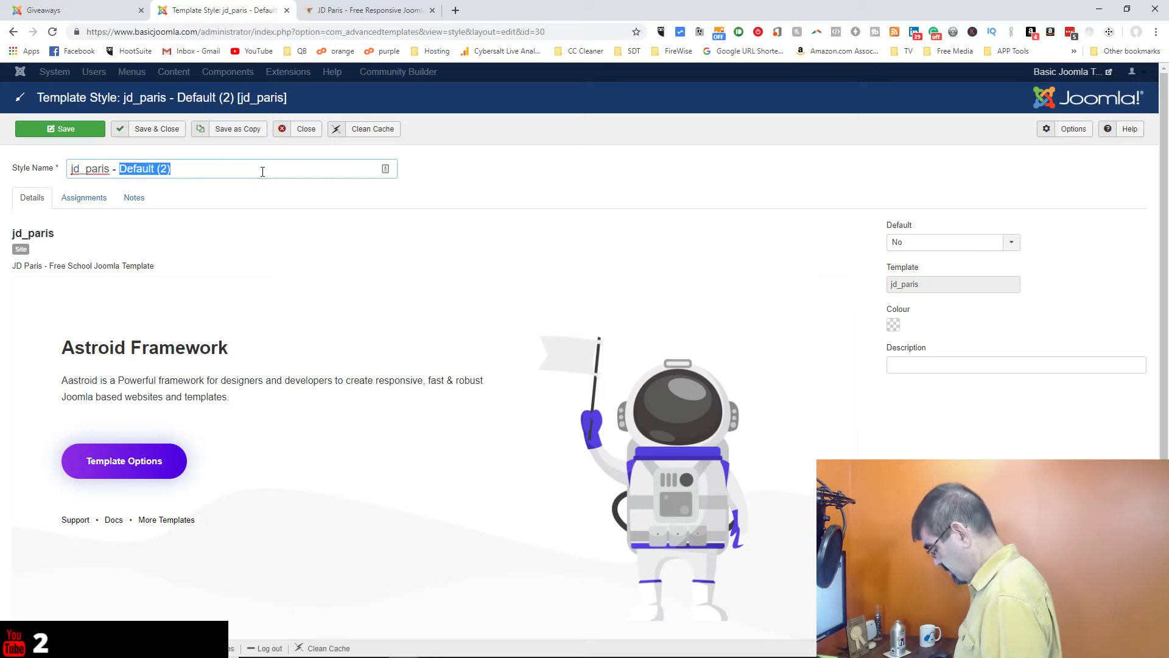
{"action": "type", "text": "Landing Pag"}
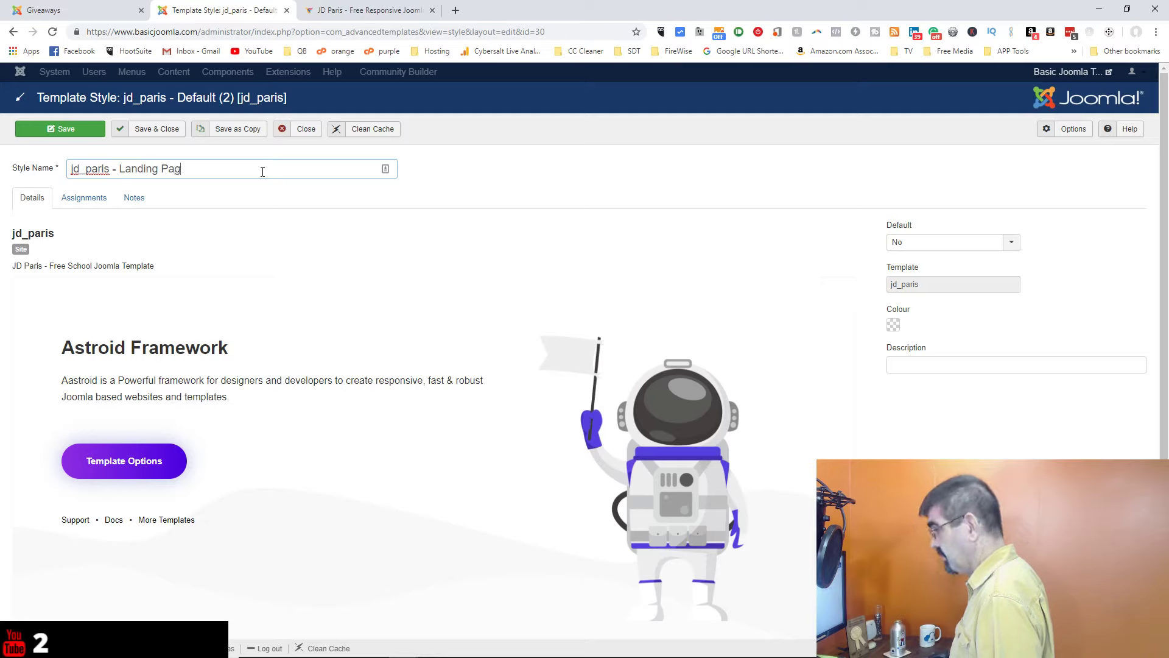
{"action": "type", "text": "e"}
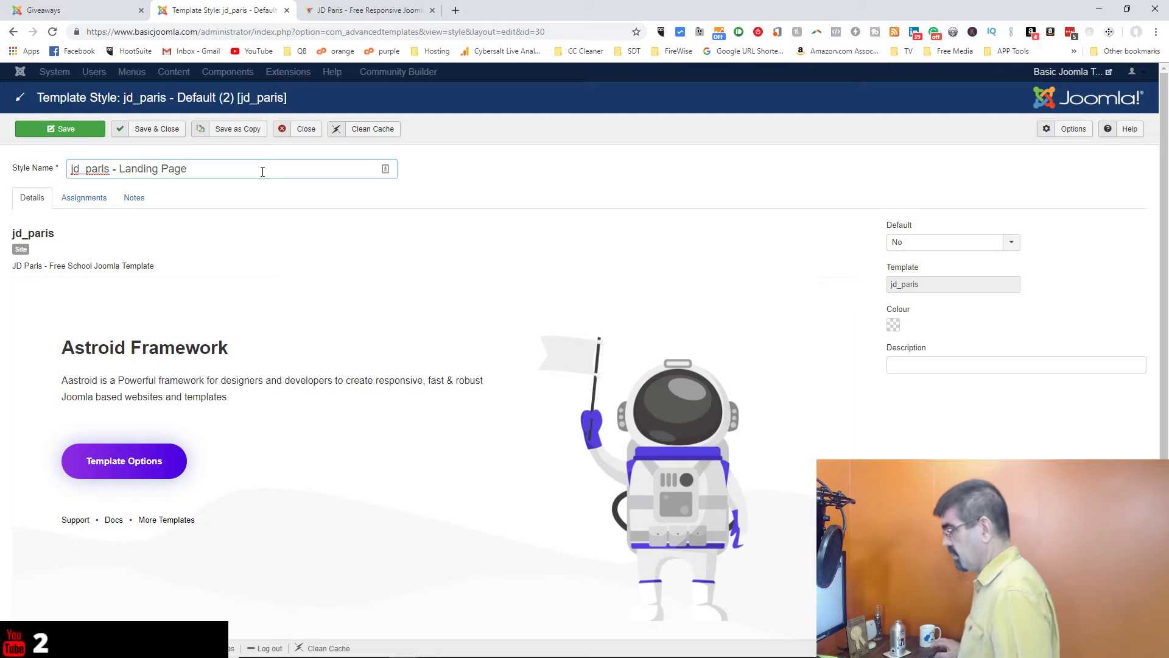
{"action": "left_click", "coordinate": [73, 135]}
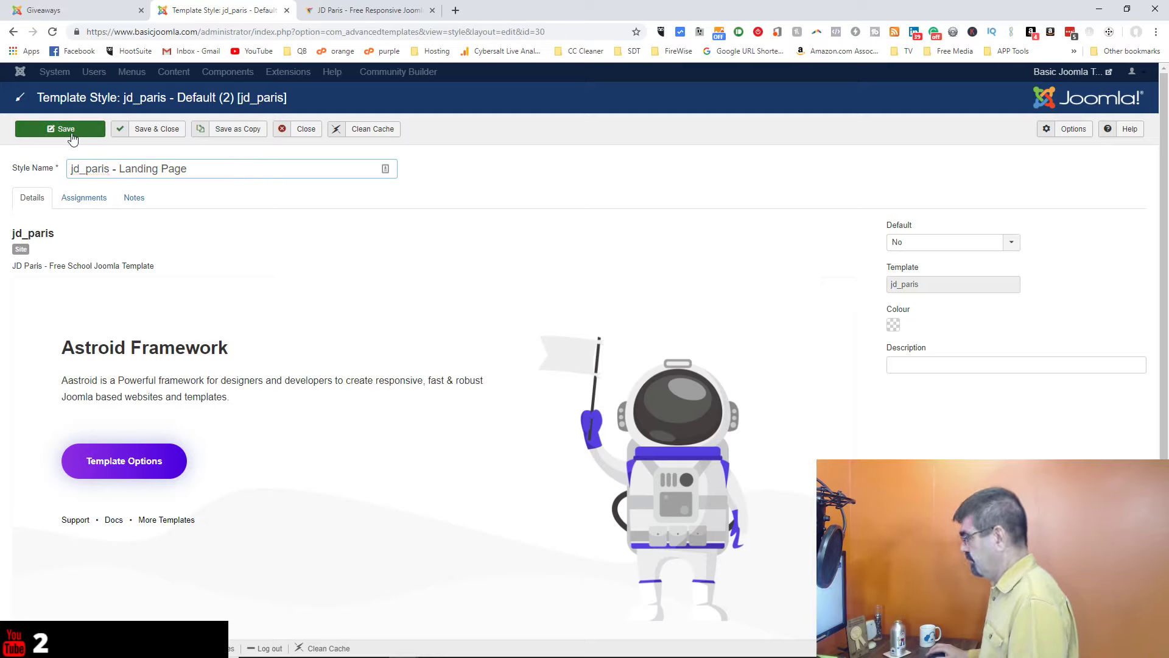
{"action": "left_click", "coordinate": [72, 135]}
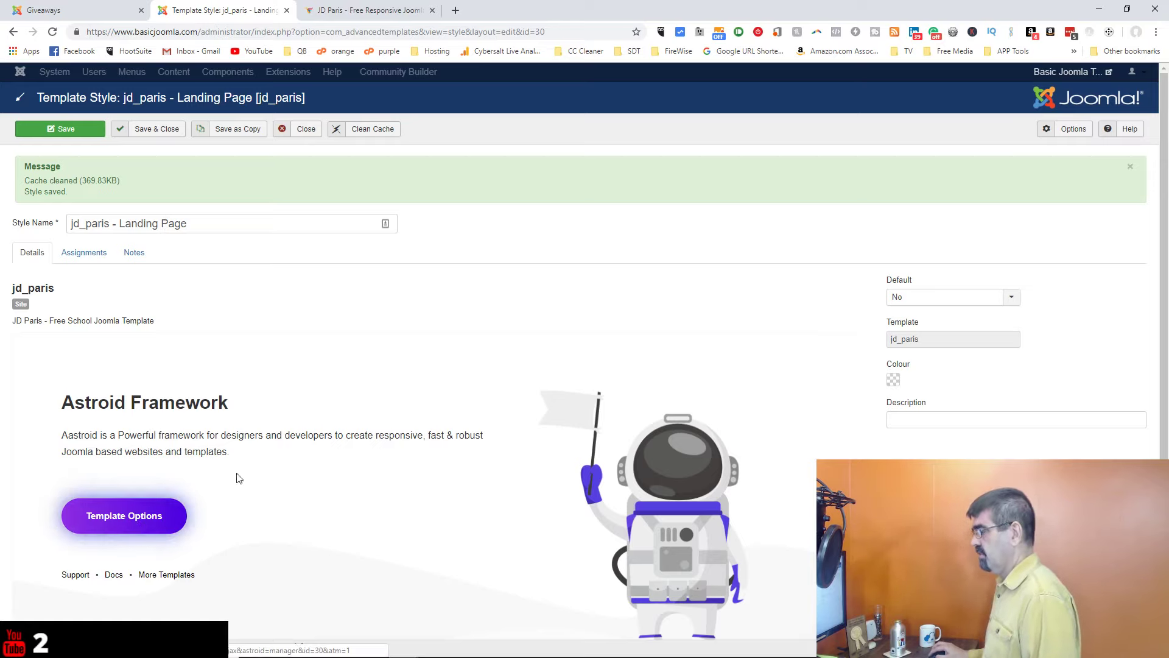
Step: Open the style's Astroid Template Options and go to its Layout section
{"action": "left_click", "coordinate": [111, 517]}
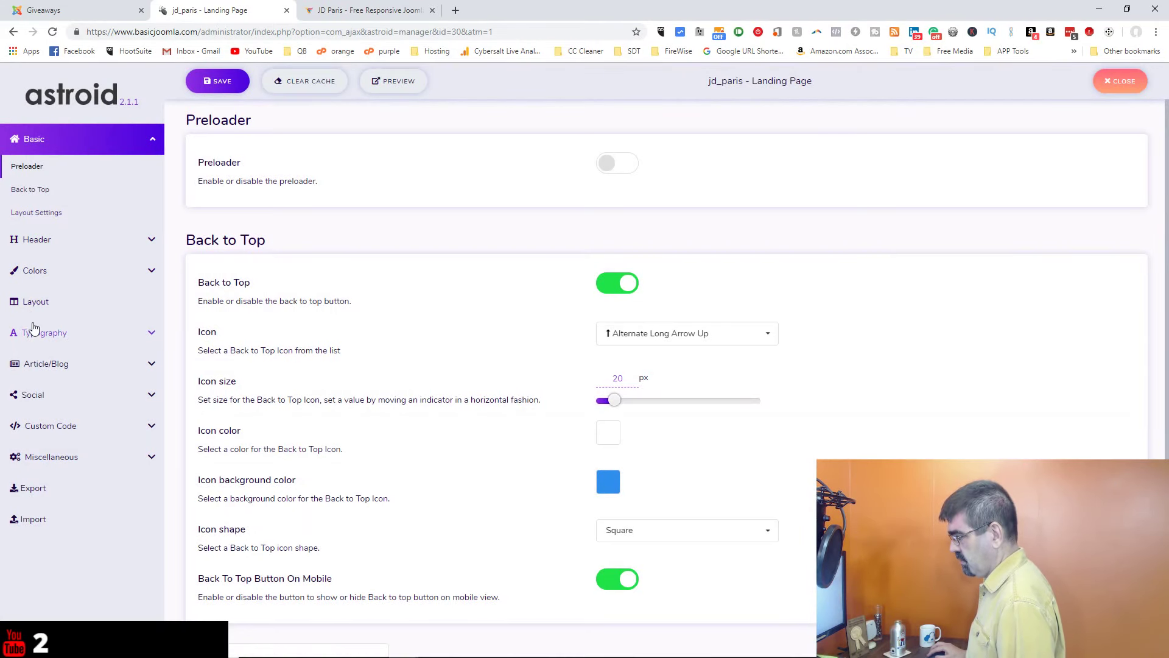
{"action": "left_click", "coordinate": [36, 299]}
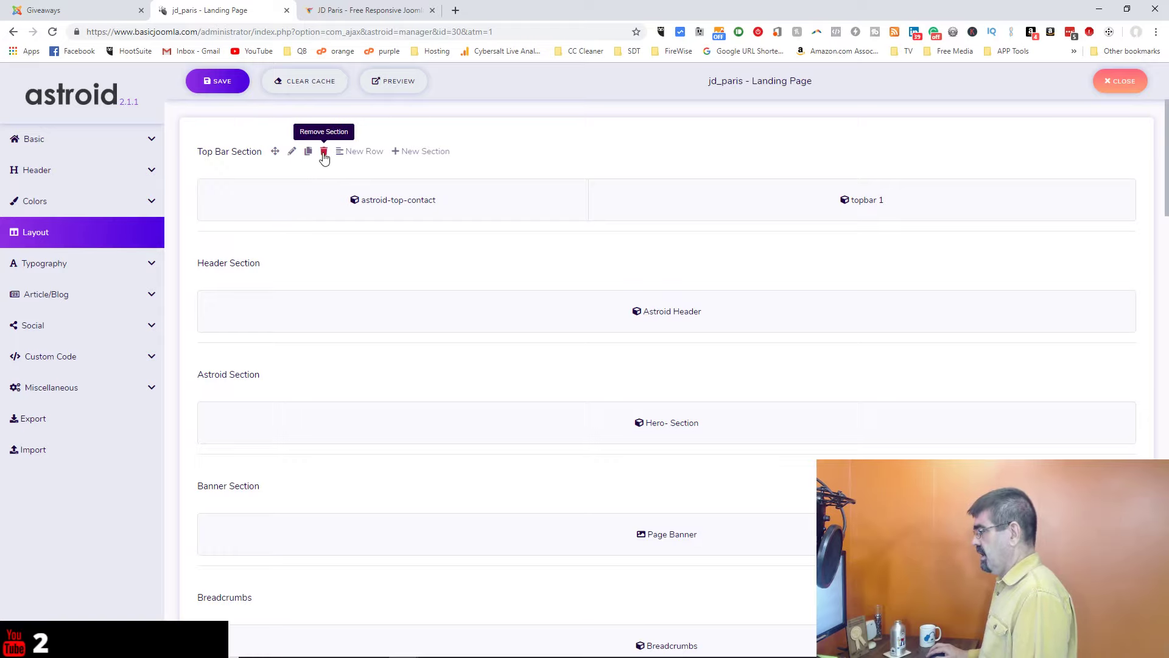
Step: Delete the Top Bar, Header, Astroid, Banner, Breadcrumbs and Messages sections from the layout
{"action": "left_click", "coordinate": [324, 155]}
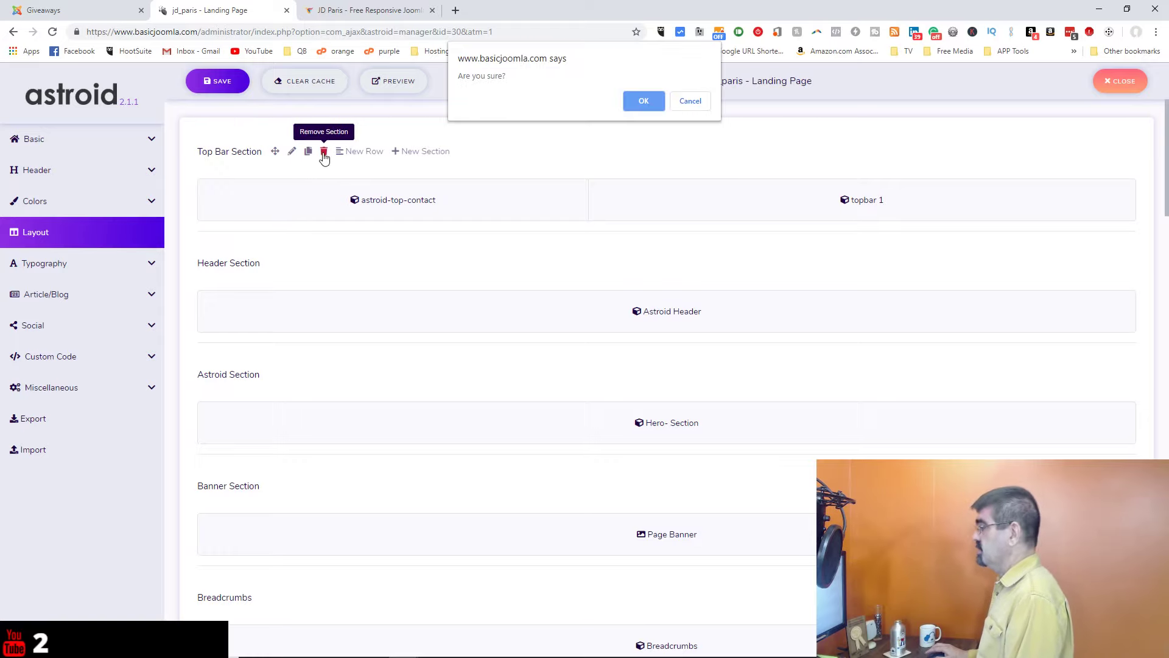
{"action": "key", "text": "Return"}
{"action": "left_click", "coordinate": [322, 152]}
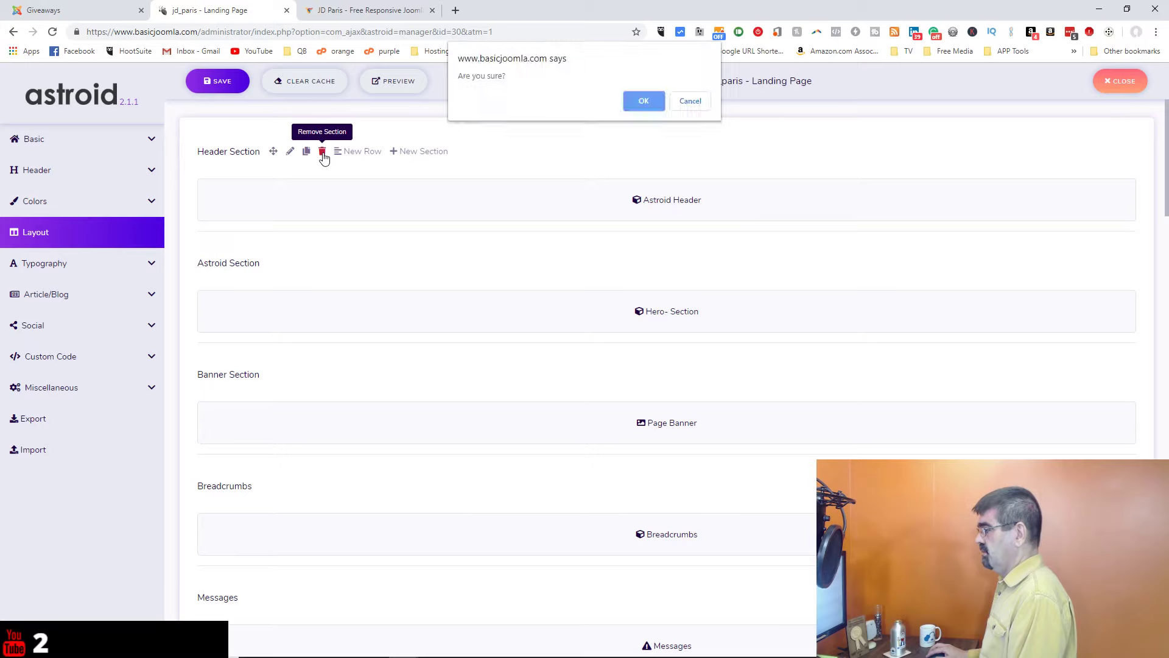
{"action": "key", "text": "Return"}
{"action": "left_click", "coordinate": [323, 153]}
{"action": "key", "text": "Return"}
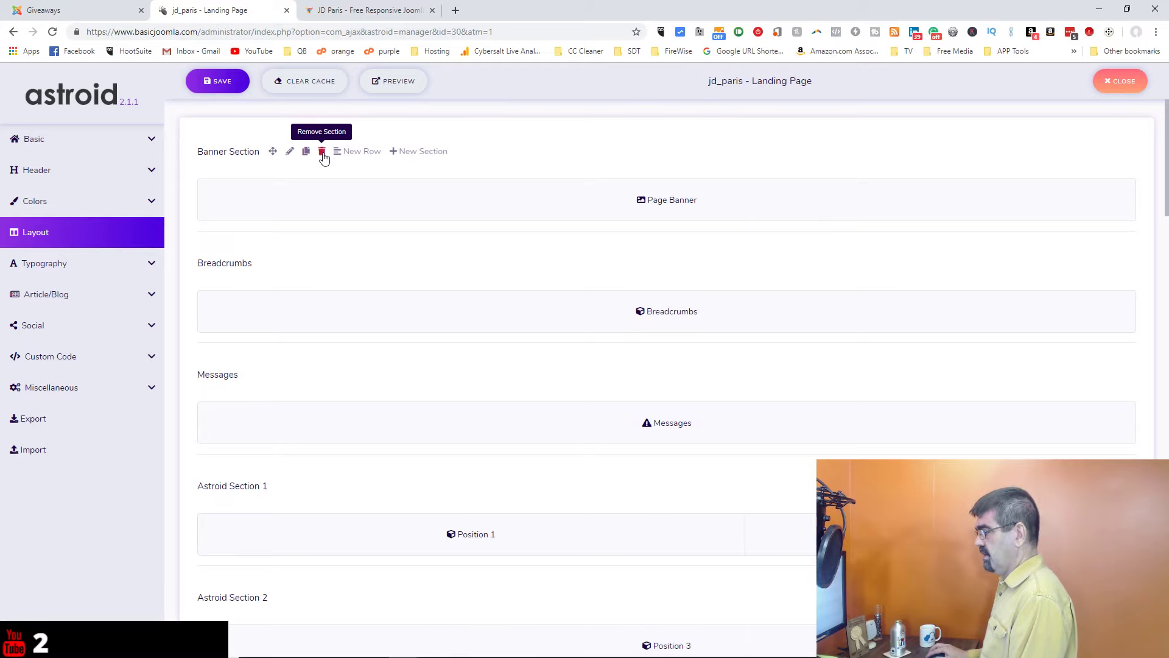
{"action": "left_click", "coordinate": [323, 153]}
{"action": "key", "text": "Return"}
{"action": "left_click", "coordinate": [323, 153]}
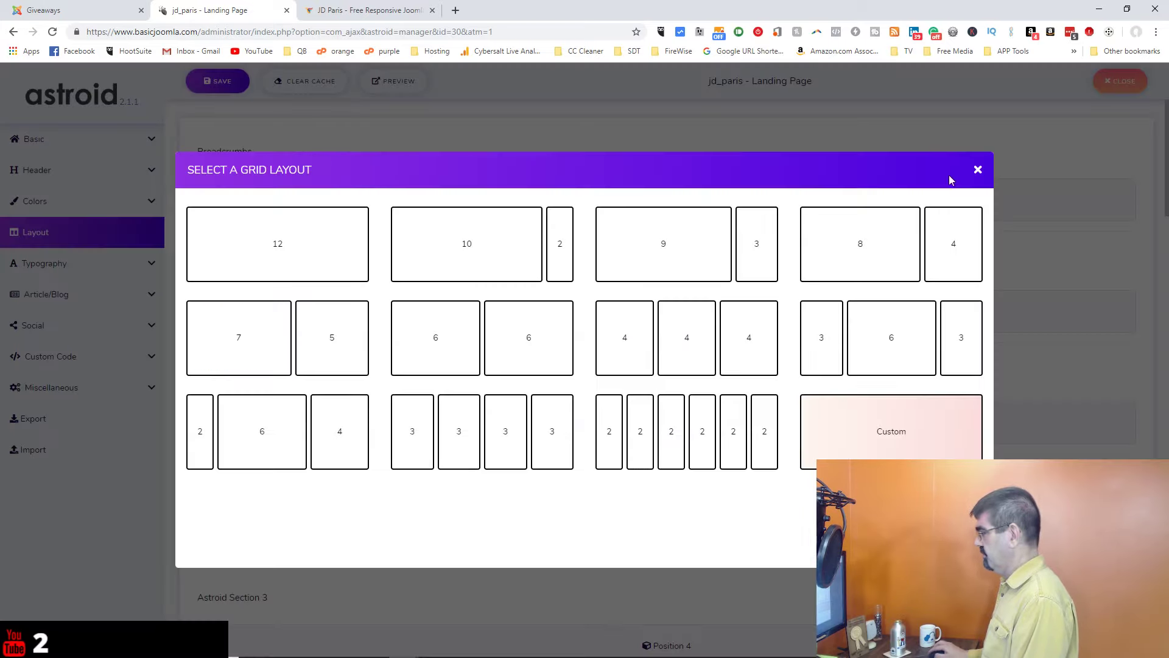
{"action": "left_click", "coordinate": [978, 170]}
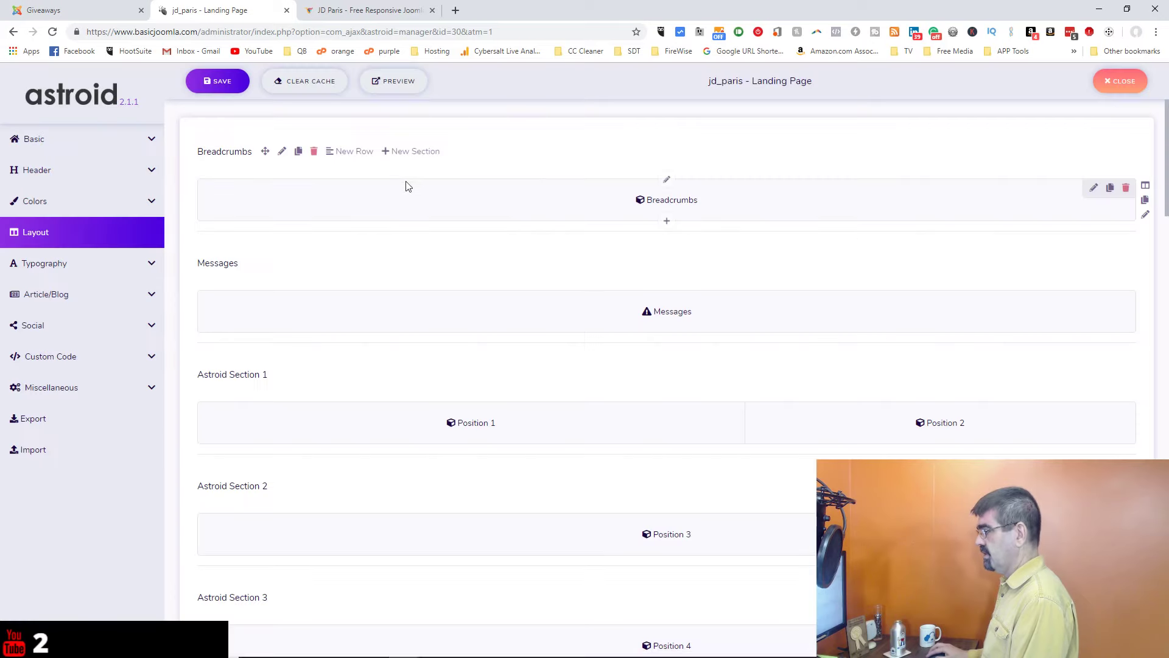
{"action": "left_click", "coordinate": [314, 155]}
{"action": "key", "text": "Return"}
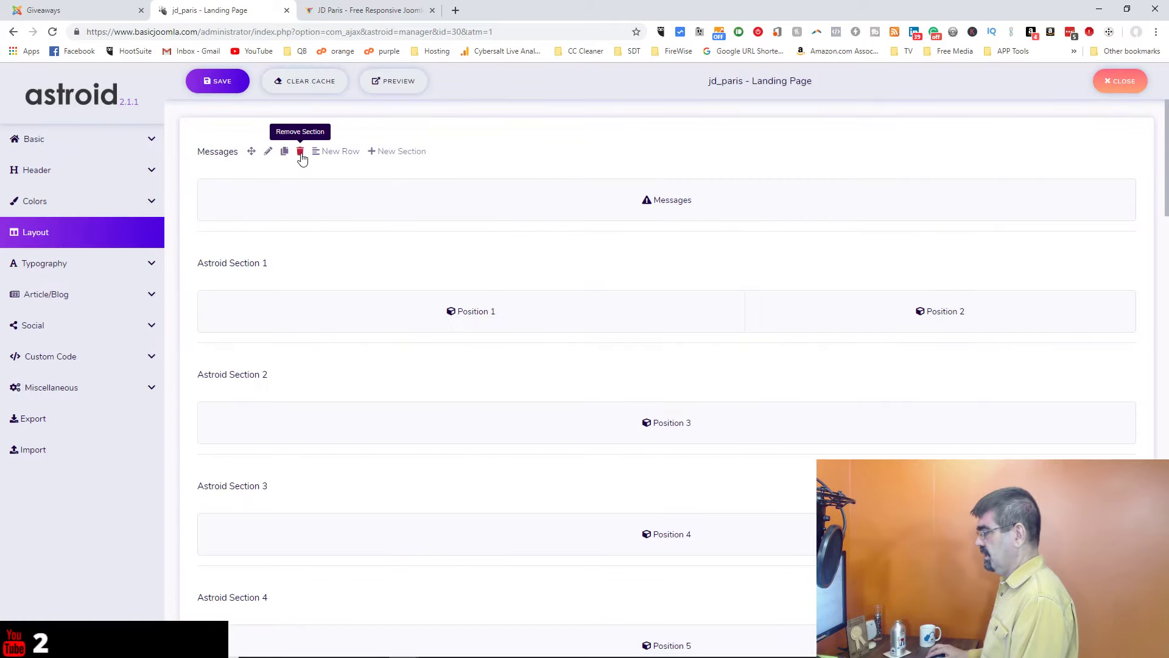
{"action": "left_click", "coordinate": [301, 154]}
{"action": "key", "text": "Return"}
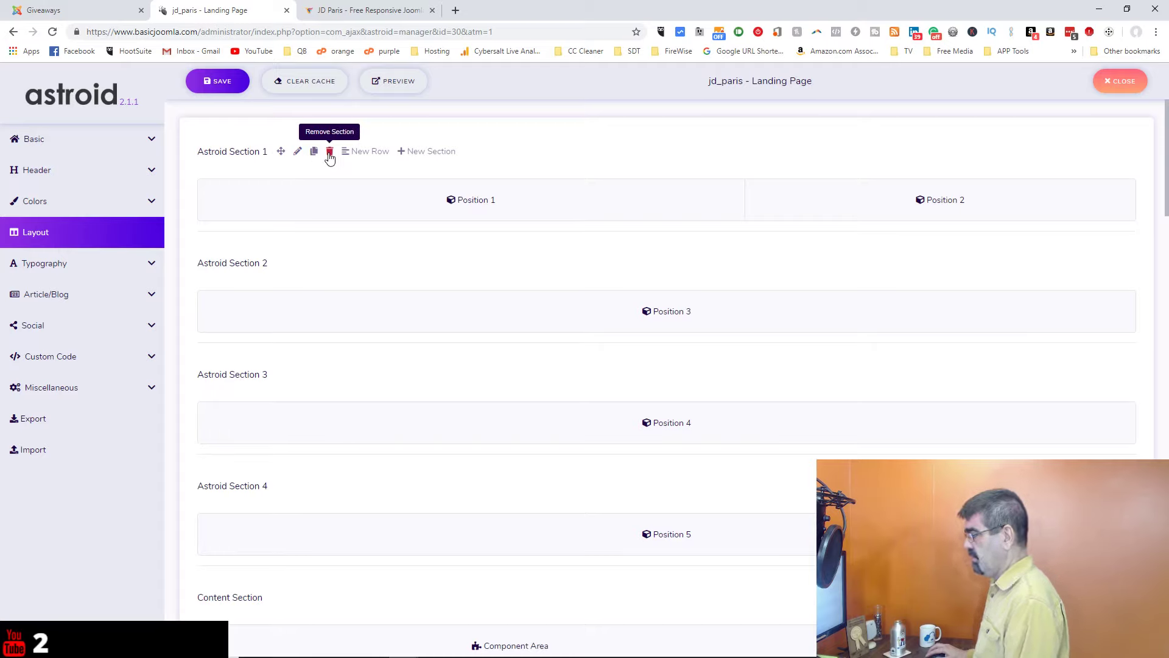
Step: Delete Astroid Sections 1 to 4 and the Content Section
{"action": "left_click", "coordinate": [329, 153]}
{"action": "key", "text": "Return"}
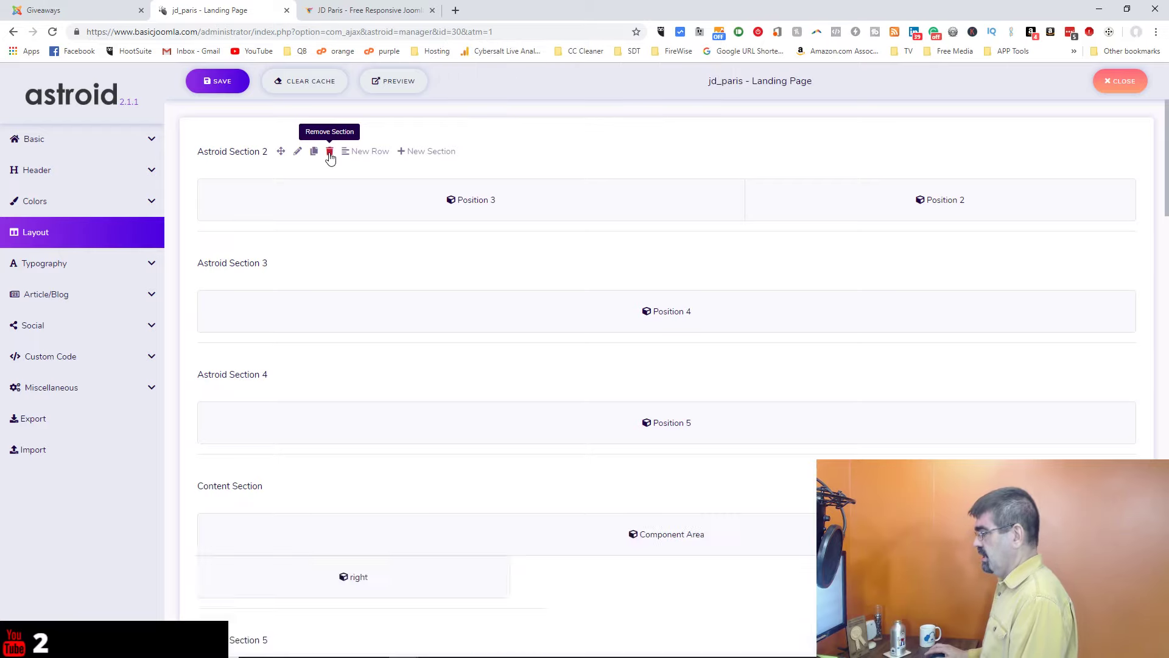
{"action": "left_click", "coordinate": [330, 154]}
{"action": "key", "text": "Return"}
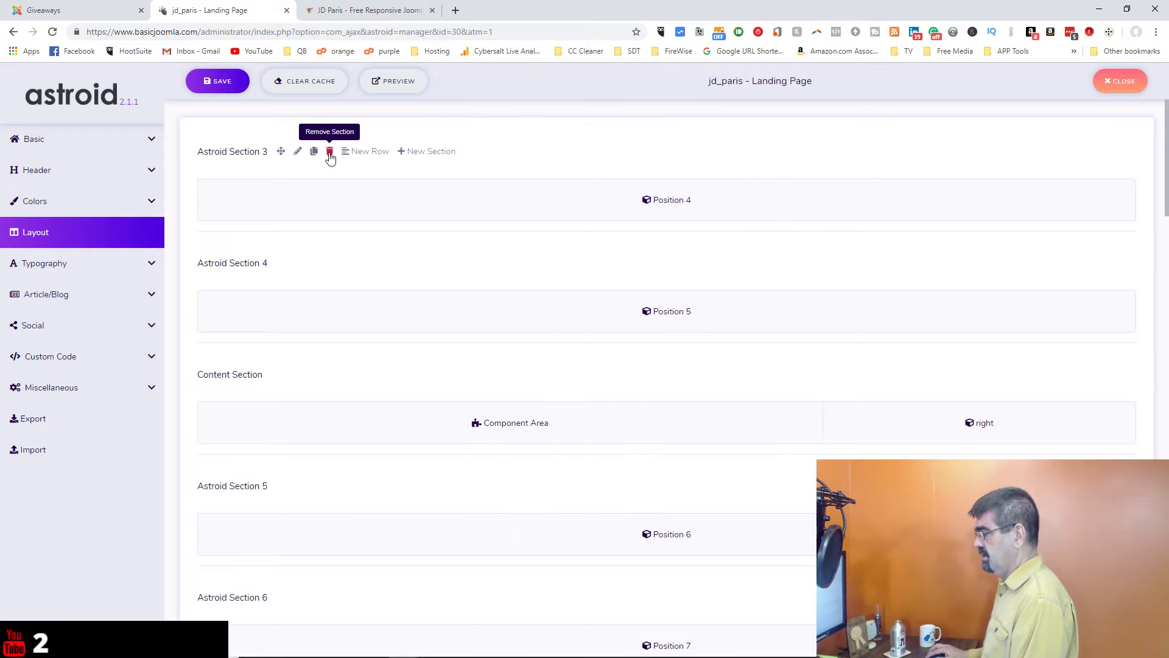
{"action": "left_click", "coordinate": [329, 154]}
{"action": "key", "text": "Return"}
{"action": "left_click", "coordinate": [330, 154]}
{"action": "key", "text": "Return"}
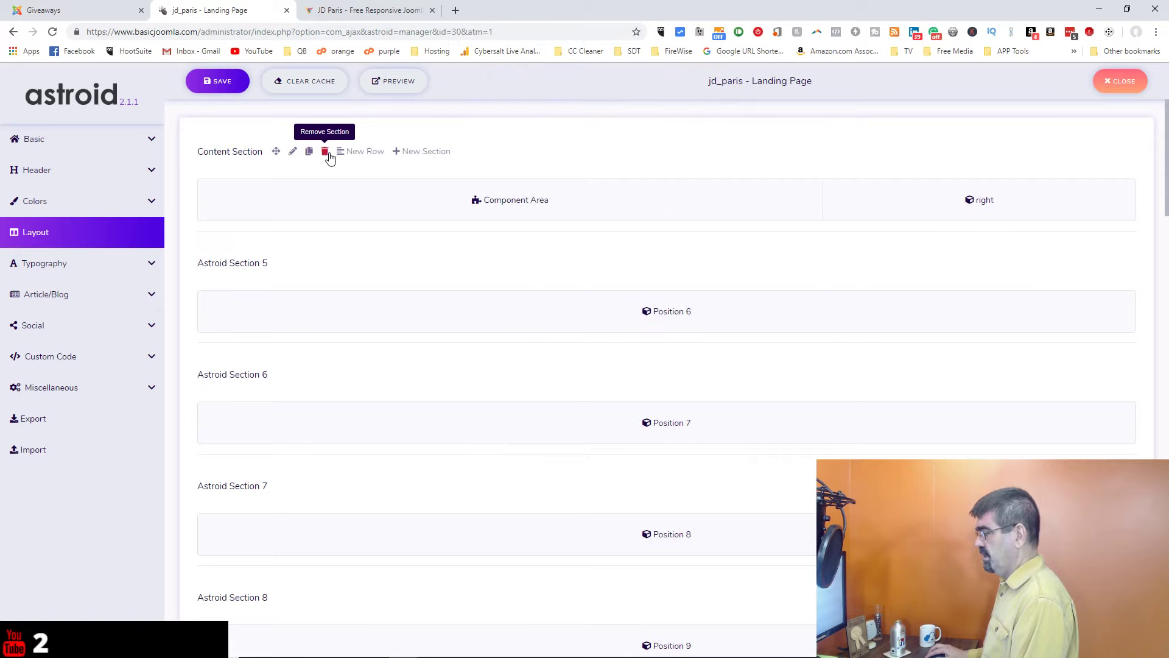
{"action": "left_click", "coordinate": [329, 154]}
{"action": "key", "text": "Return"}
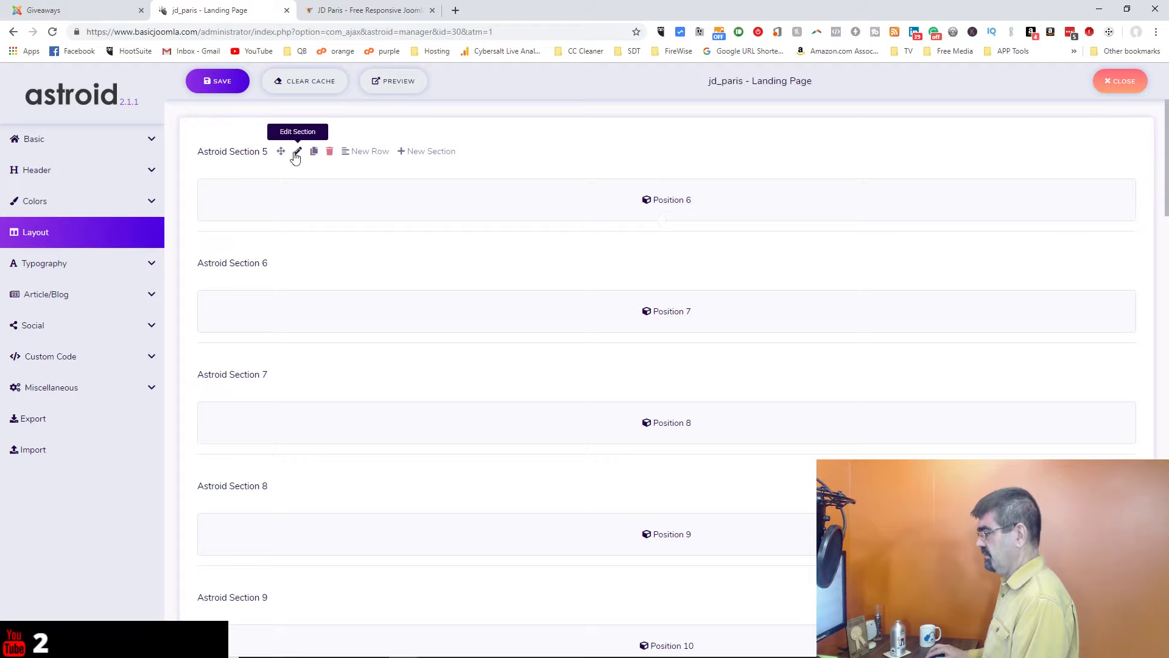
Step: Delete Astroid Sections 5 and 7-10, Astroid Bottom and Footer, then save the layout
{"action": "left_click", "coordinate": [329, 152]}
{"action": "key", "text": "Return"}
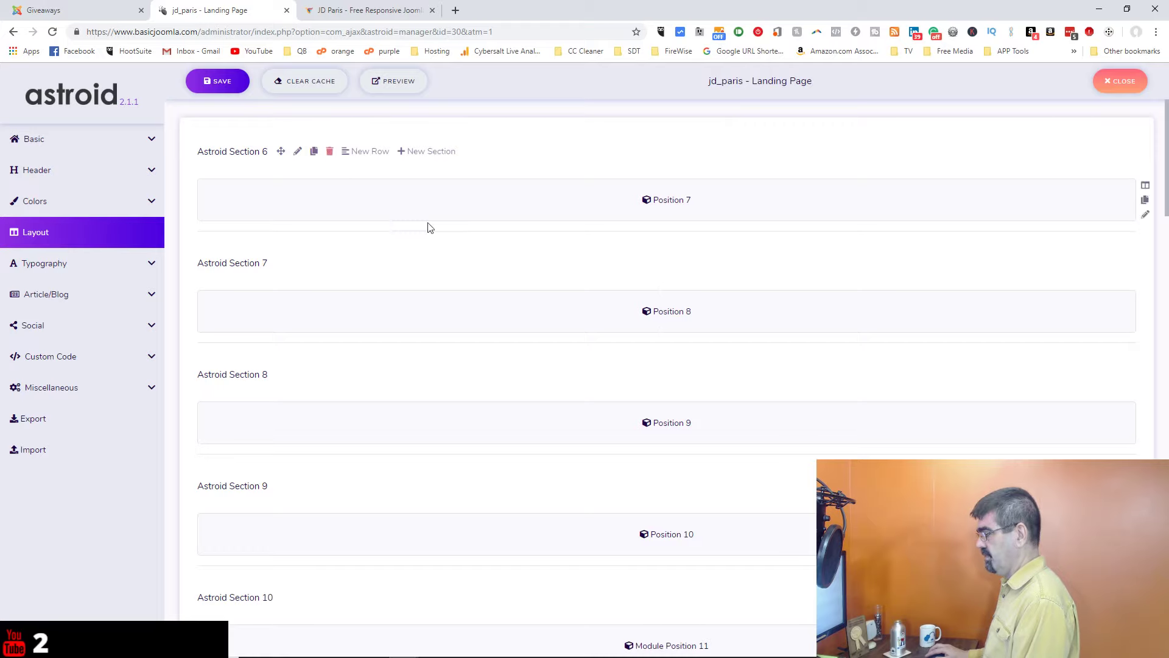
{"action": "left_click", "coordinate": [329, 263]}
{"action": "key", "text": "Return"}
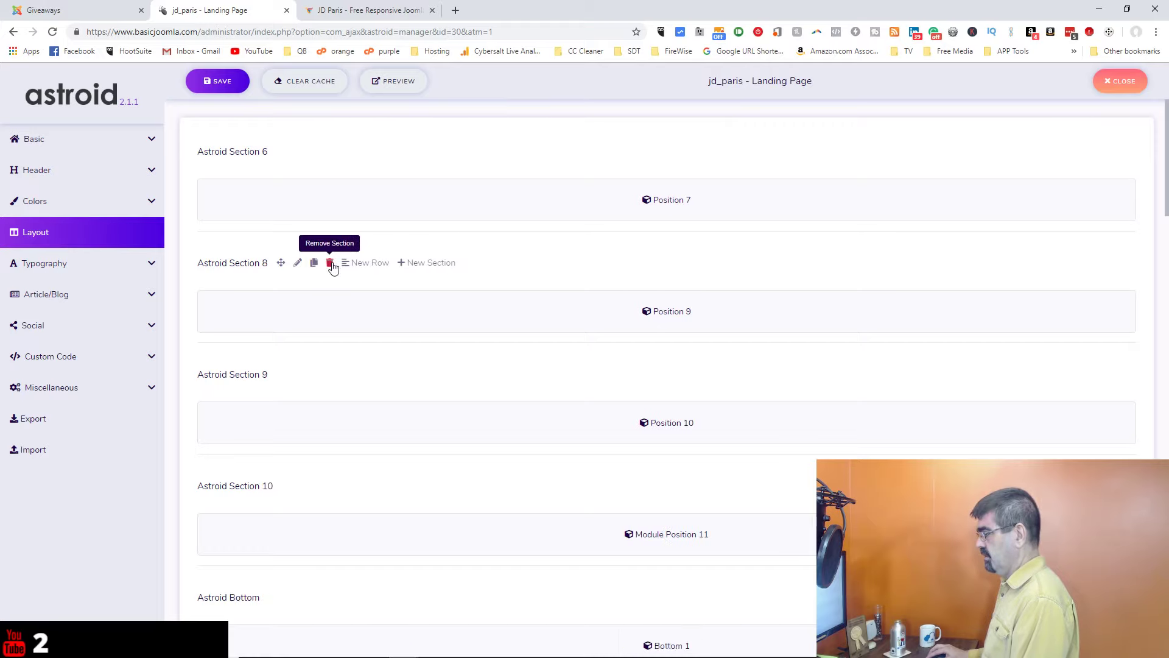
{"action": "left_click", "coordinate": [330, 262]}
{"action": "key", "text": "Return"}
{"action": "left_click", "coordinate": [331, 263]}
{"action": "key", "text": "Return"}
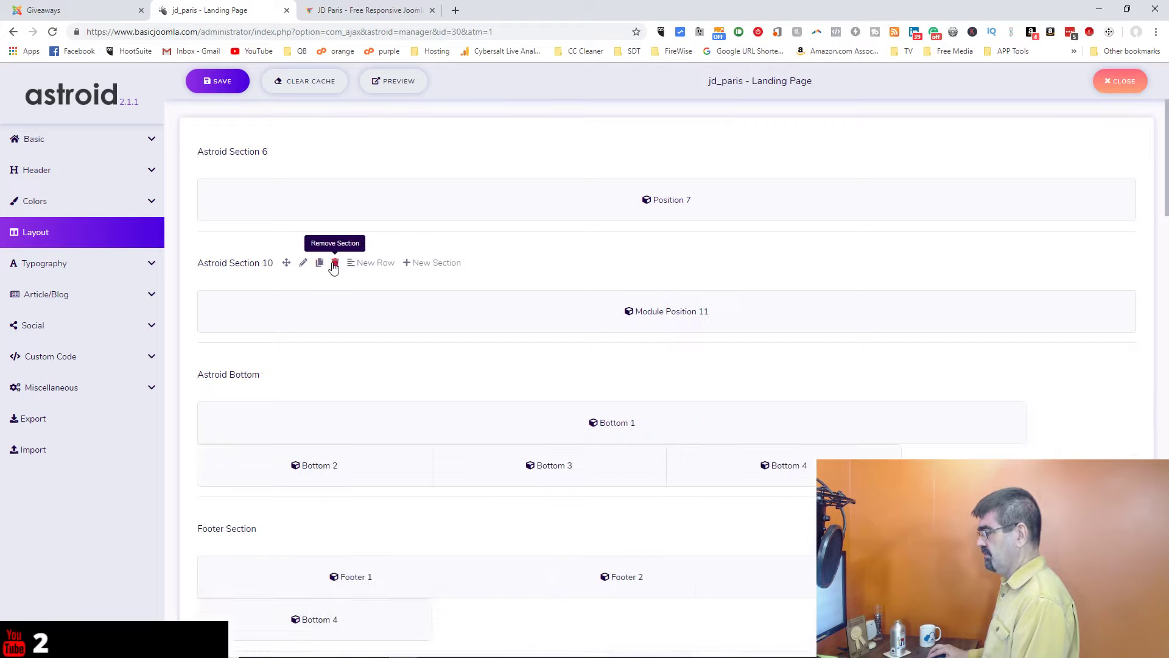
{"action": "left_click", "coordinate": [331, 264]}
{"action": "key", "text": "Return"}
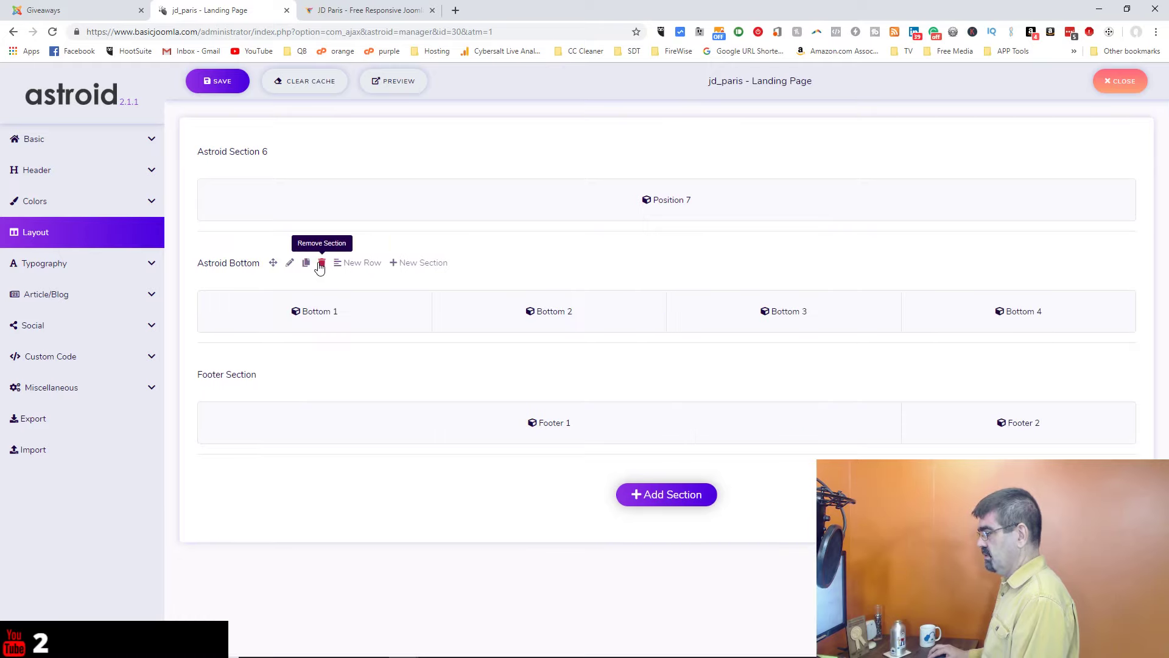
{"action": "left_click", "coordinate": [321, 265]}
{"action": "key", "text": "Return"}
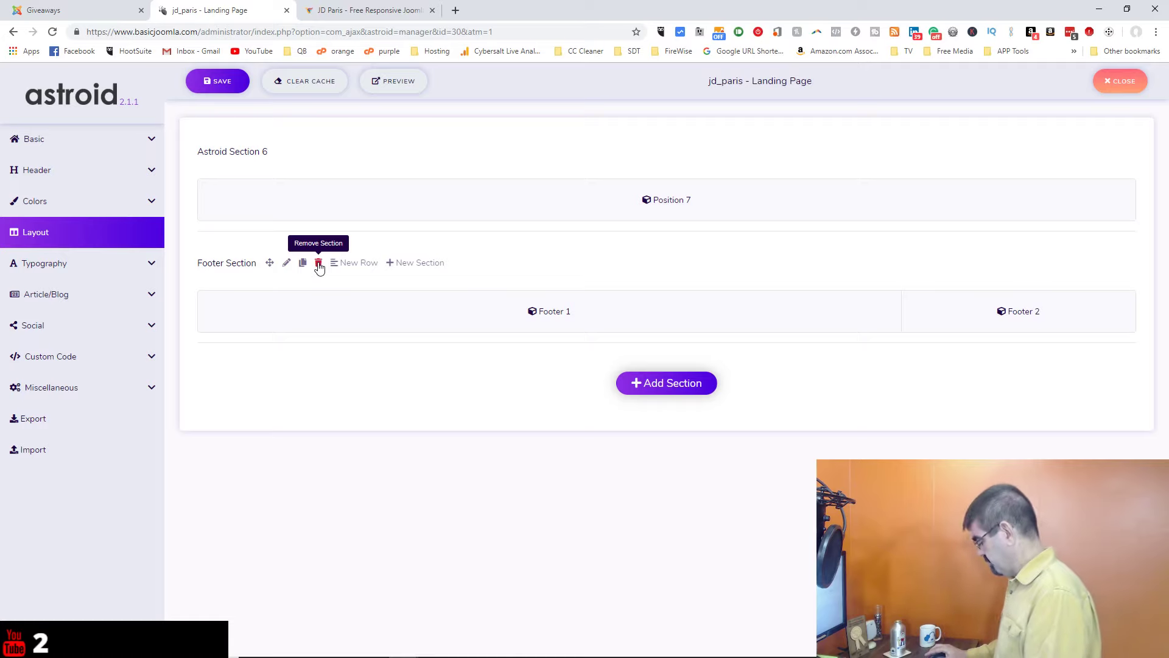
{"action": "left_click", "coordinate": [318, 265]}
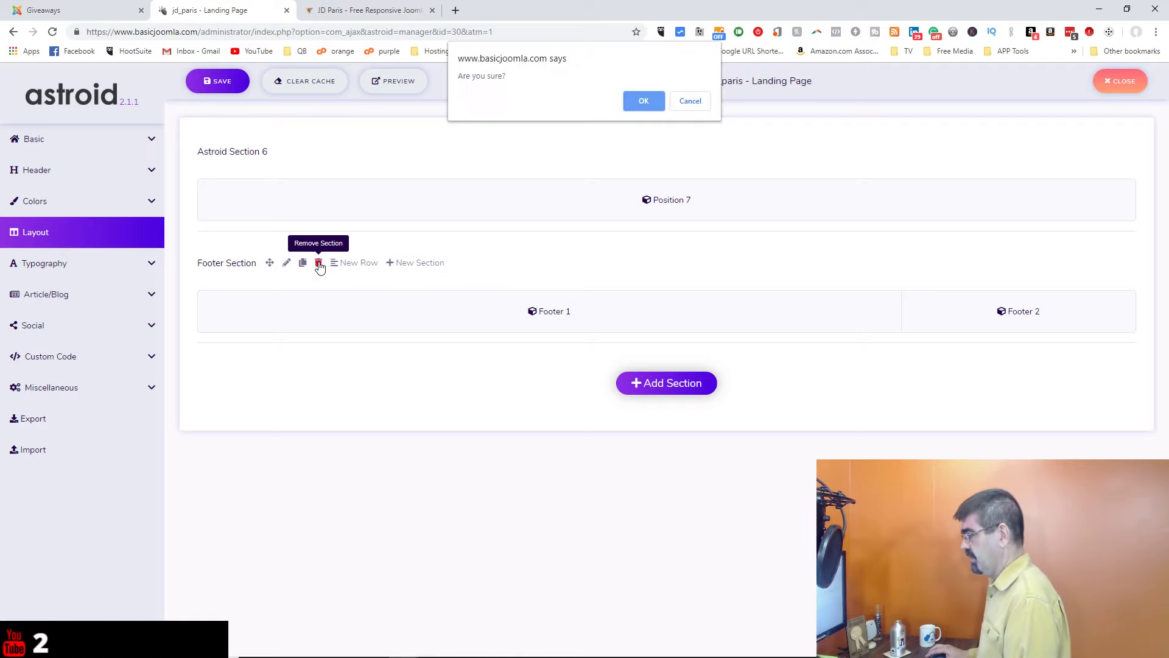
{"action": "left_click", "coordinate": [631, 108]}
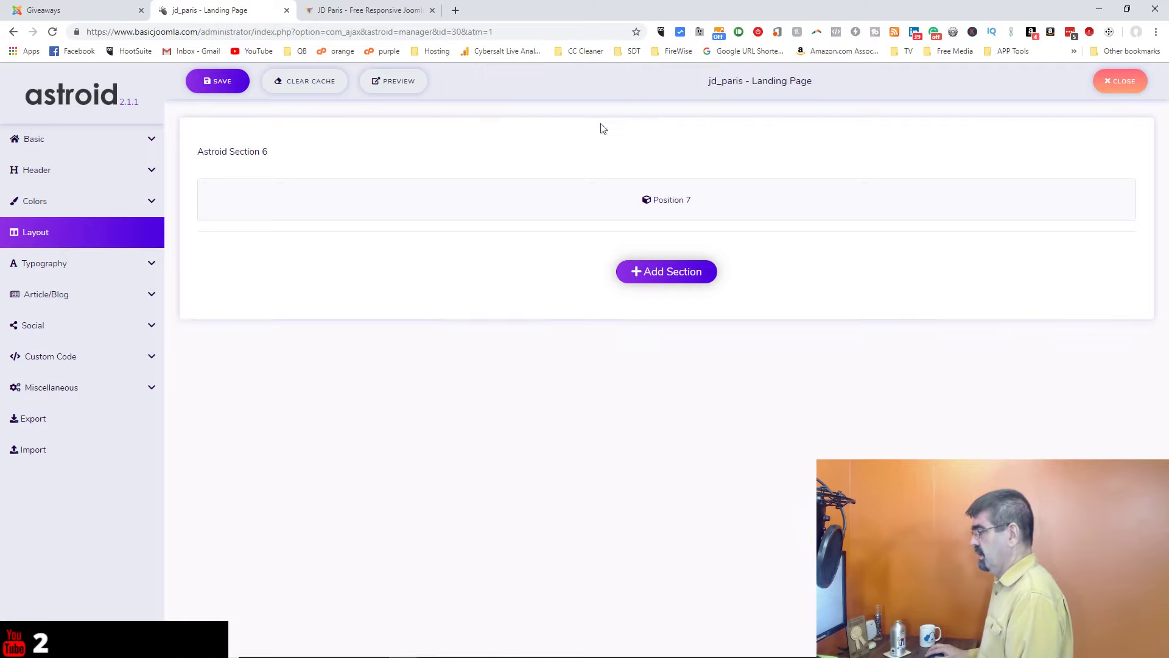
{"action": "left_click", "coordinate": [218, 91]}
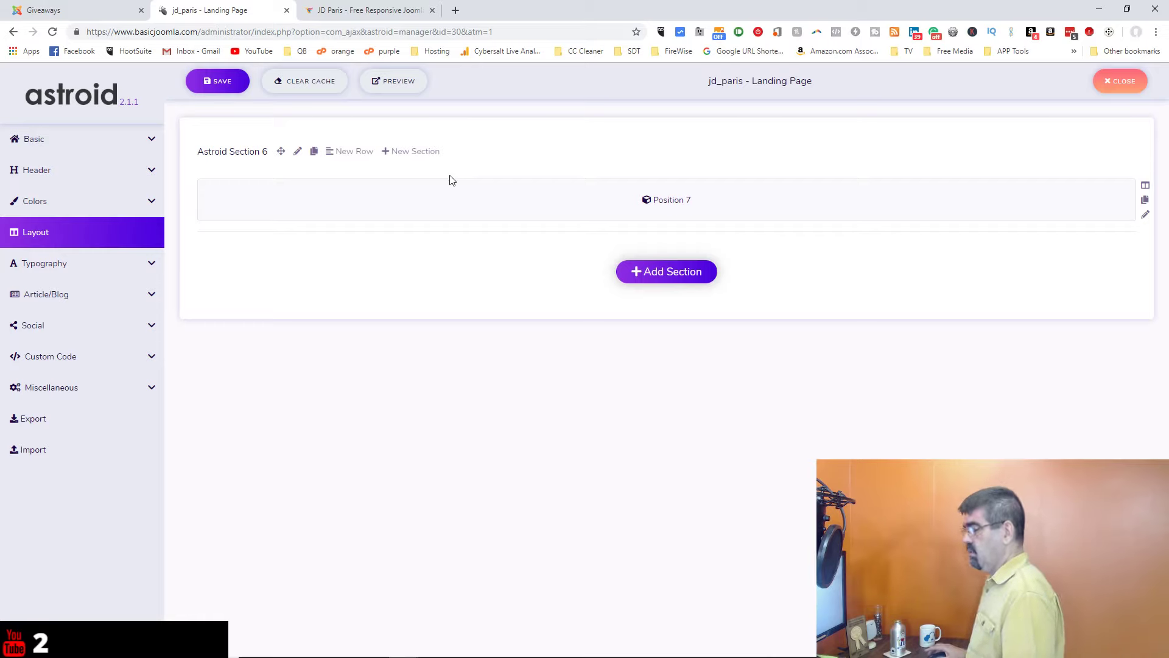
Step: Load acymailing.com in a new tab, start its download, and close the download form
{"action": "left_click", "coordinate": [455, 10]}
{"action": "type", "text": "https://www.acymailing.com"}
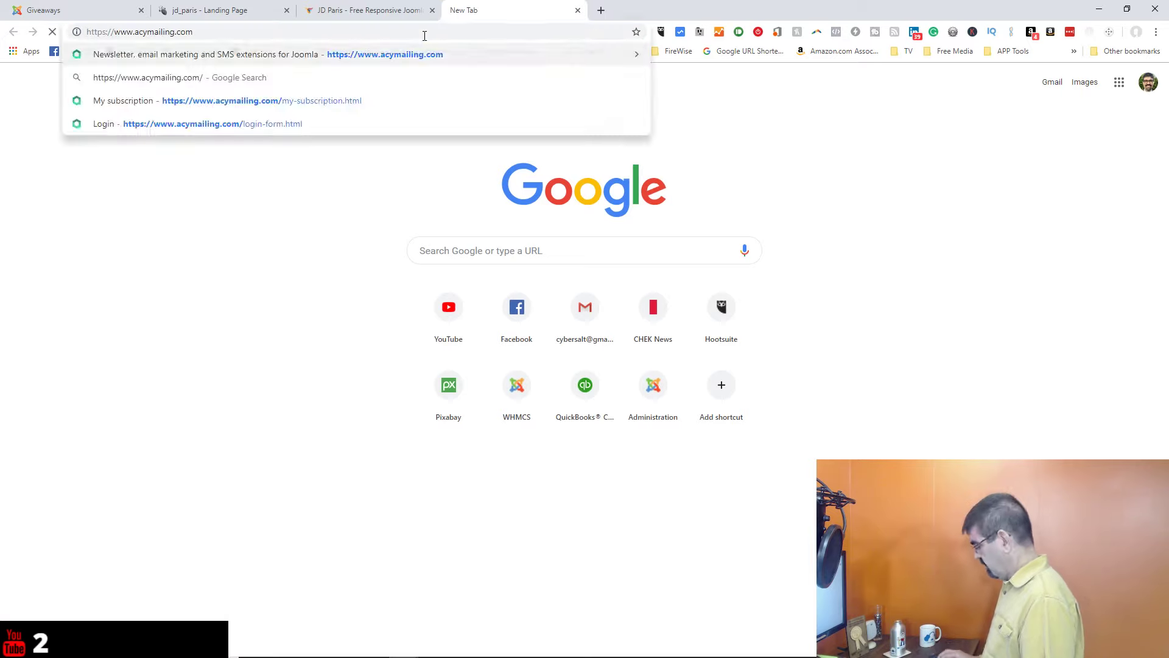
{"action": "key", "text": "Return"}
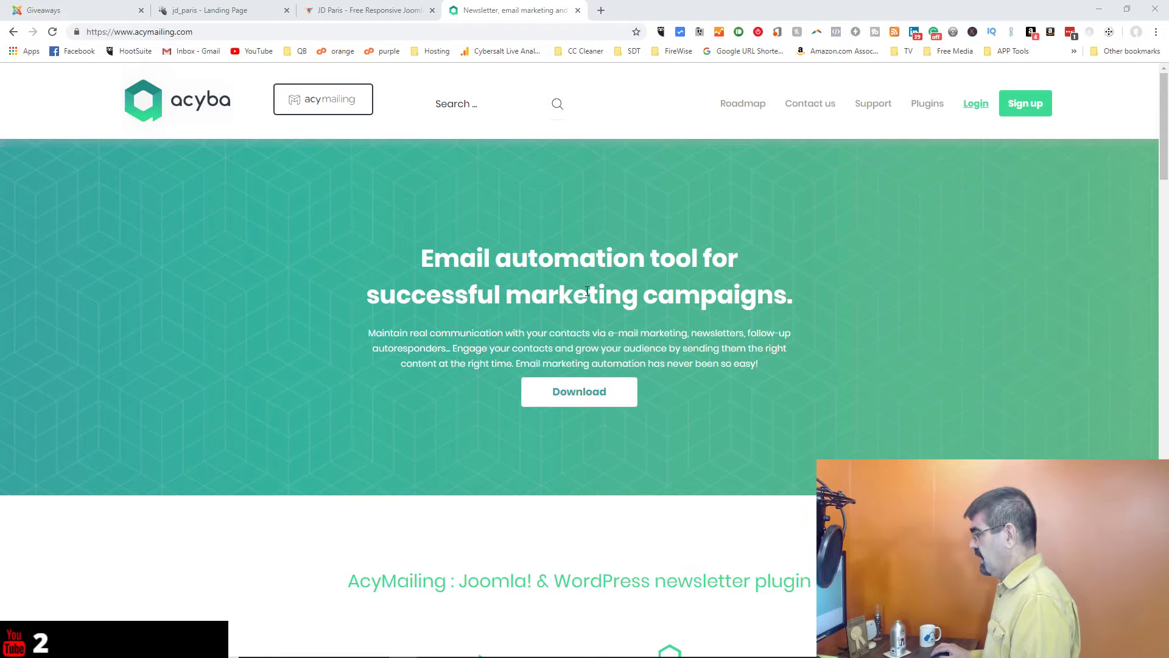
{"action": "left_click", "coordinate": [580, 393]}
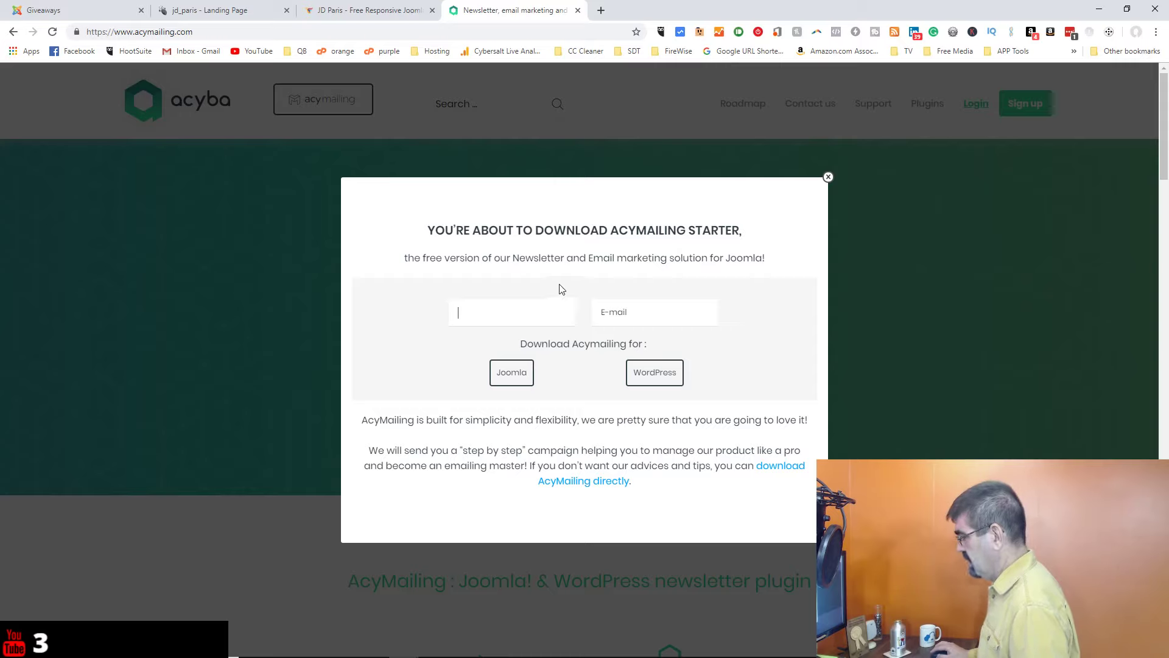
{"action": "left_click", "coordinate": [614, 312]}
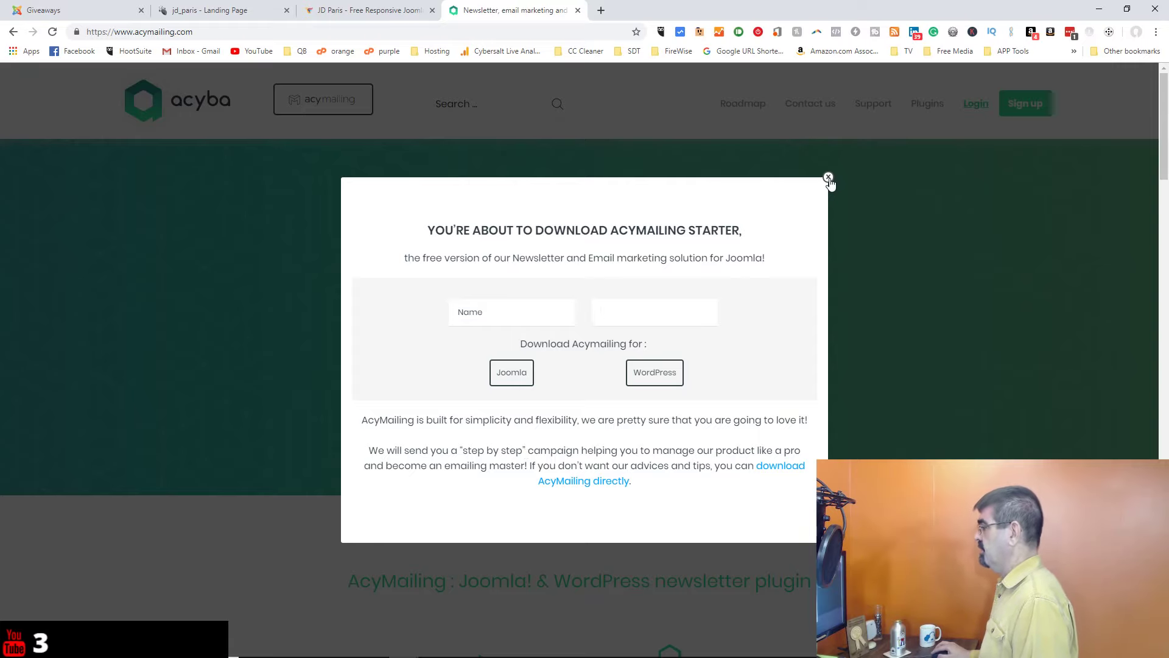
{"action": "left_click", "coordinate": [828, 177]}
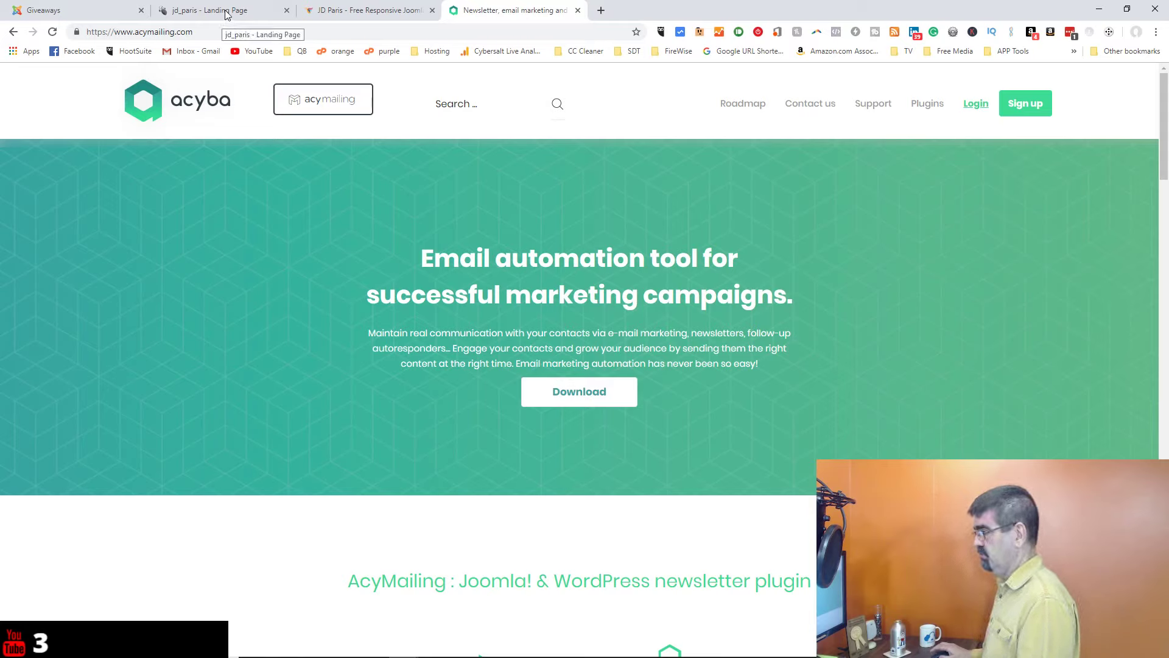
Step: On the Giveaways tab, change 'giveaways' to 'administrator' in the address and load it
{"action": "left_click", "coordinate": [66, 12]}
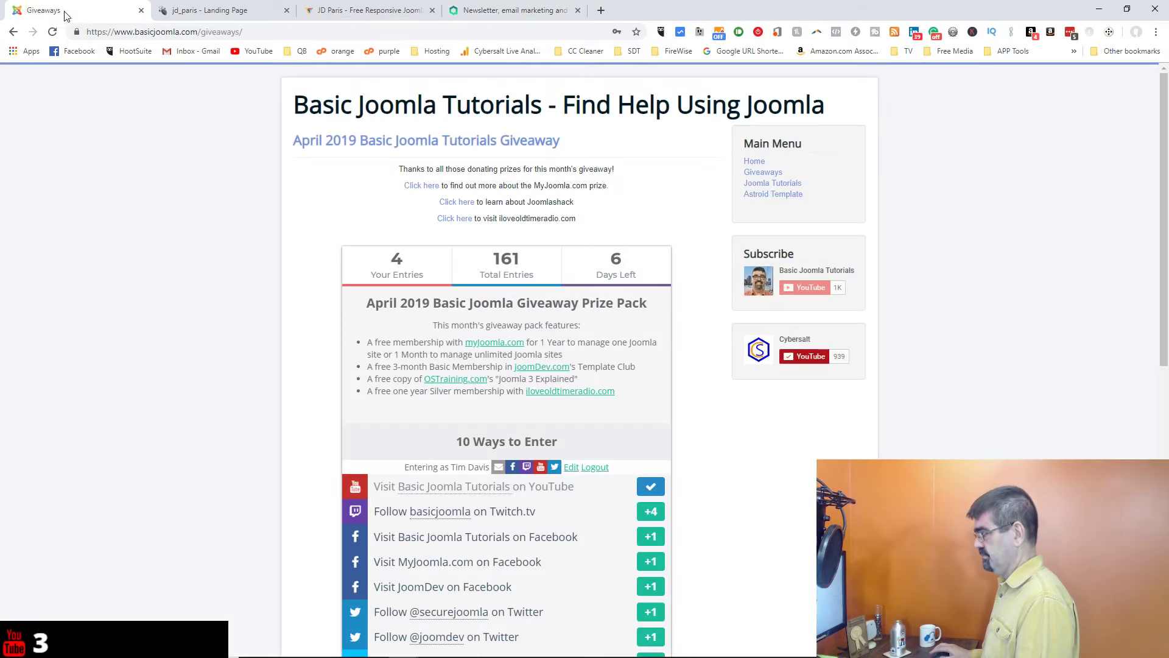
{"action": "left_click", "coordinate": [237, 11]}
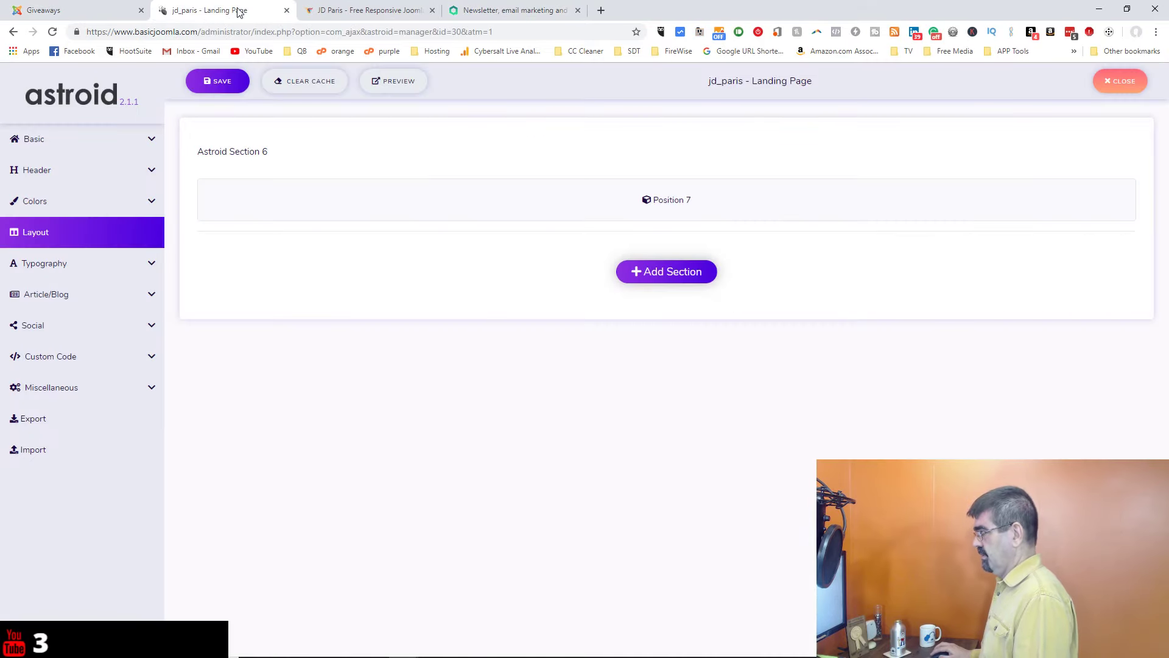
{"action": "left_click", "coordinate": [104, 9]}
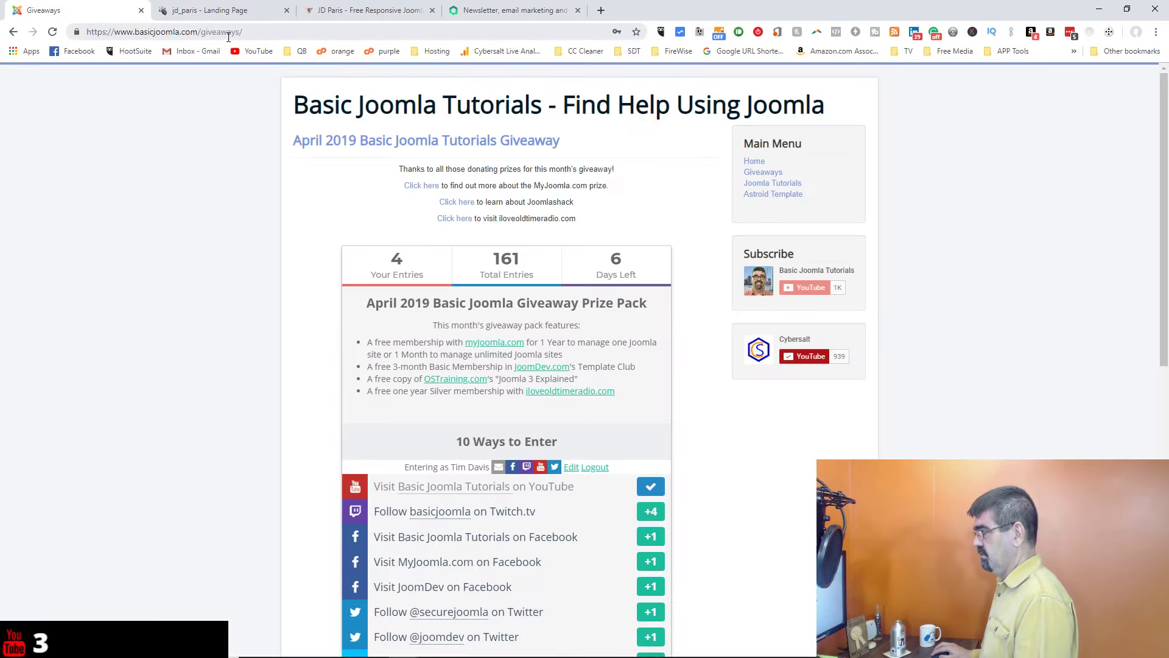
{"action": "double_click", "coordinate": [229, 33]}
{"action": "type", "text": "ad"}
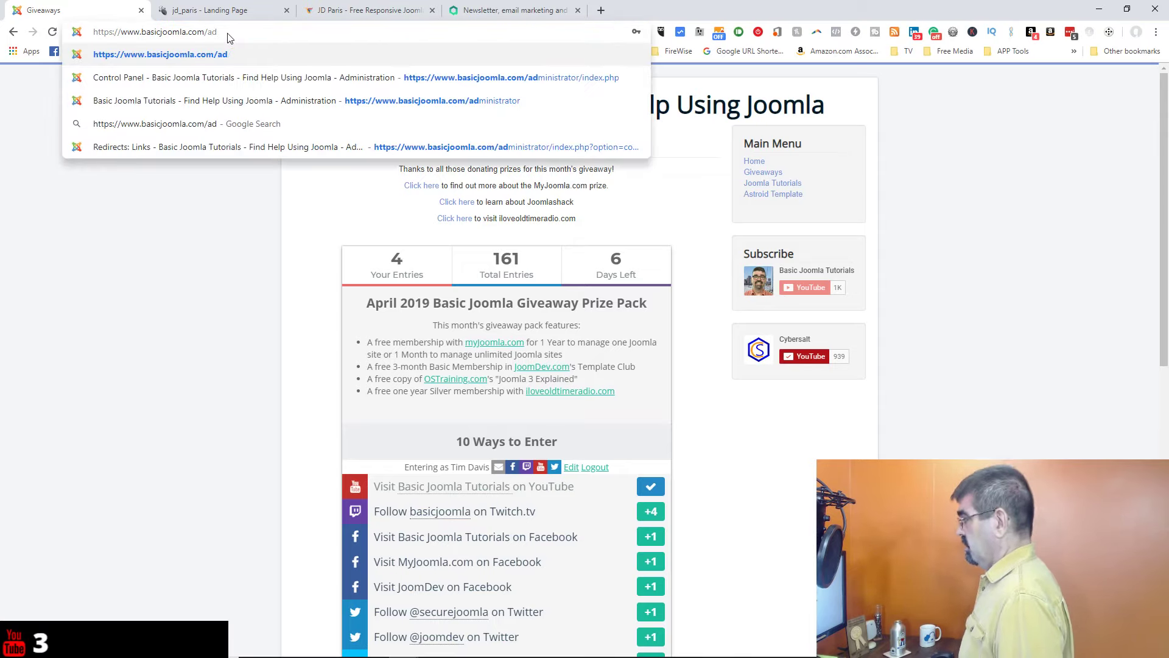
{"action": "key", "text": "Down"}
{"action": "key", "text": "Return"}
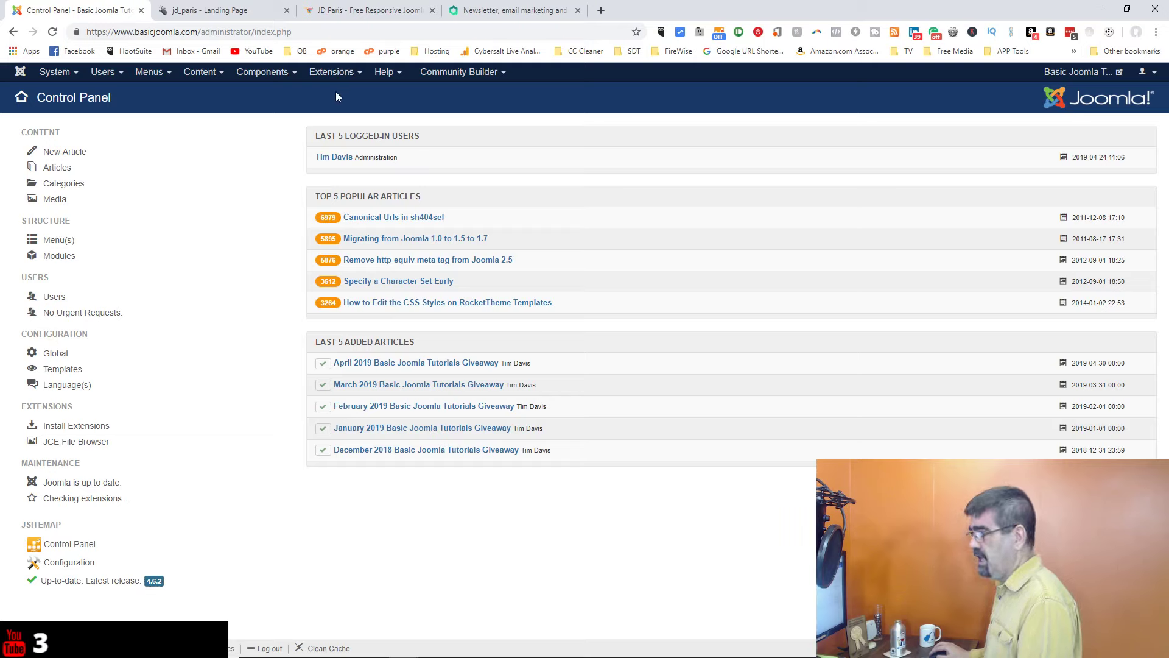
Step: Go to Components > AcyMailing 6 > Configuration
{"action": "left_click", "coordinate": [269, 79]}
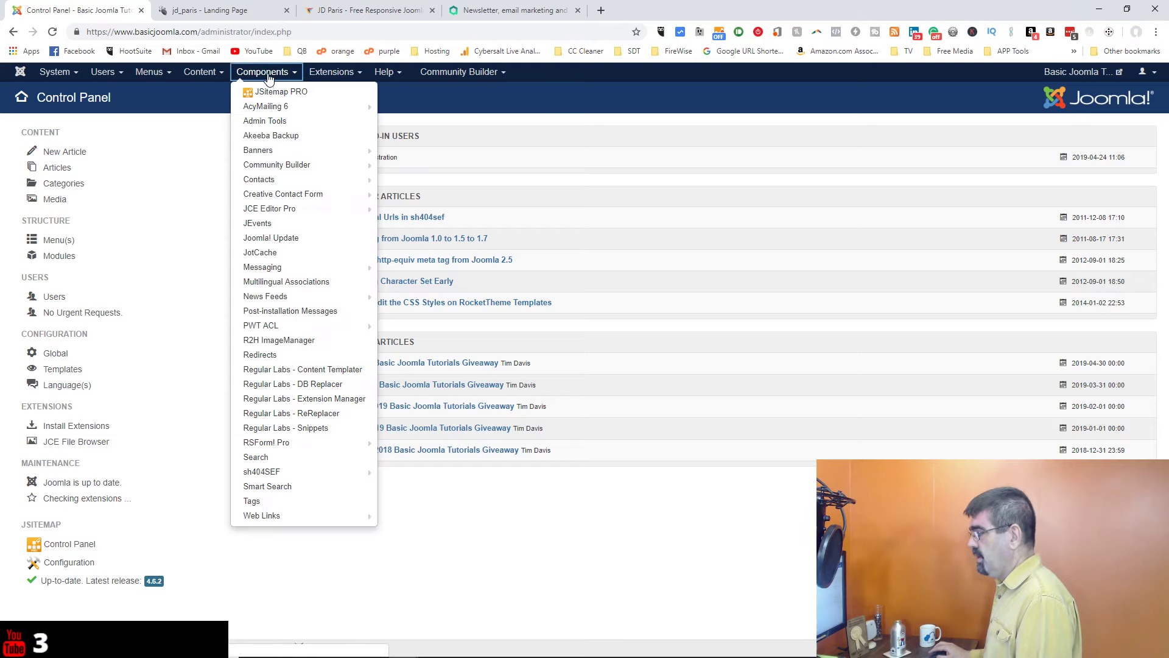
{"action": "mouse_move", "coordinate": [280, 107]}
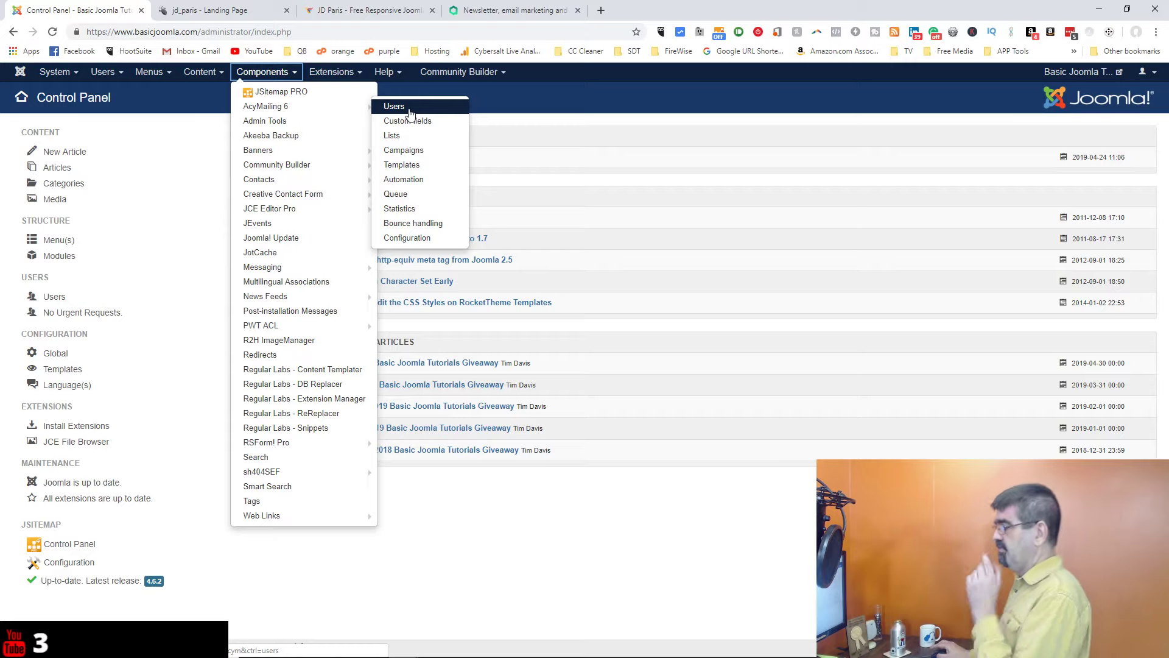
{"action": "left_click", "coordinate": [418, 238]}
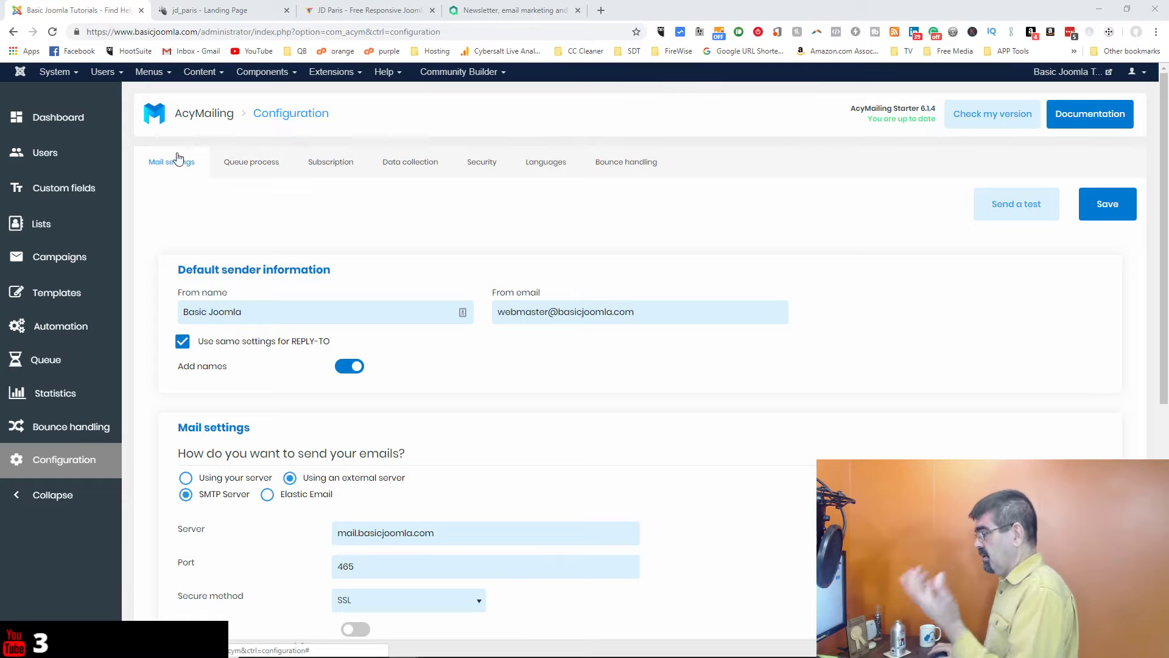
{"action": "scroll", "coordinate": [408, 177], "scroll_direction": "down", "scroll_amount": 1}
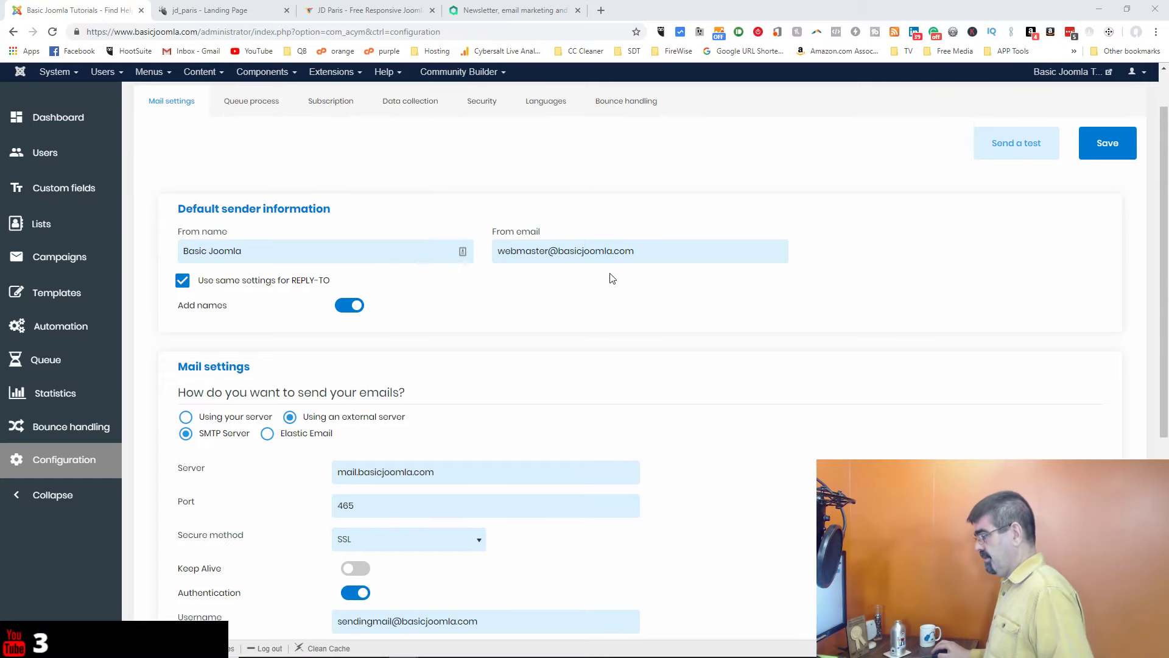
{"action": "scroll", "coordinate": [612, 279], "scroll_direction": "down", "scroll_amount": 2}
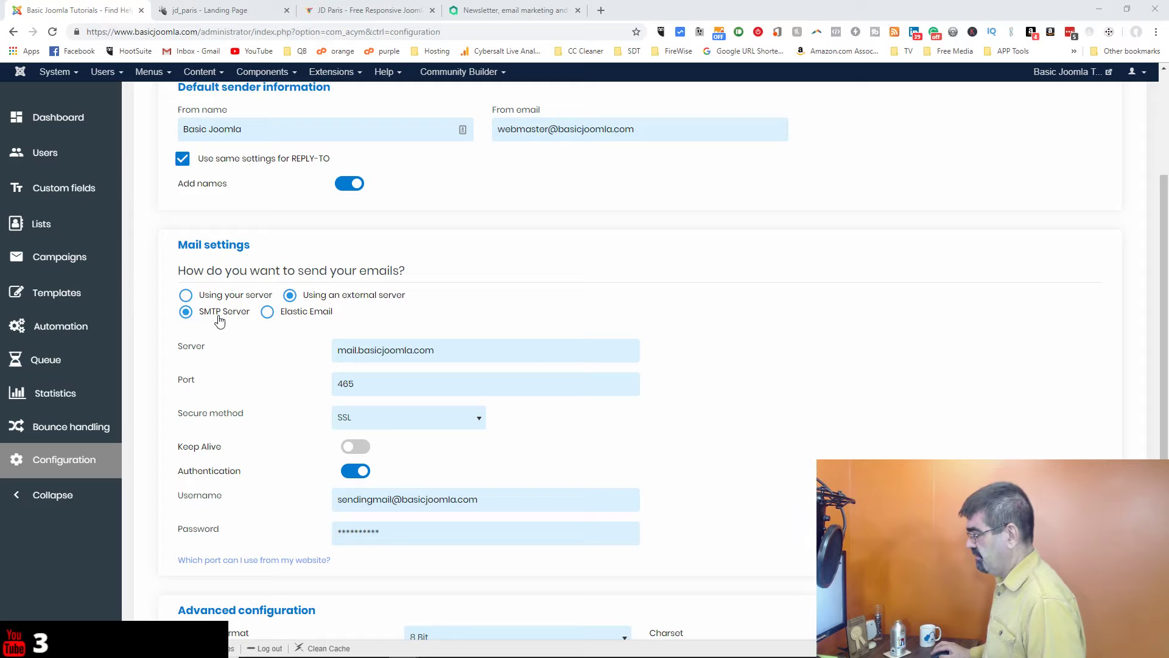
{"action": "scroll", "coordinate": [341, 341], "scroll_direction": "down", "scroll_amount": 1}
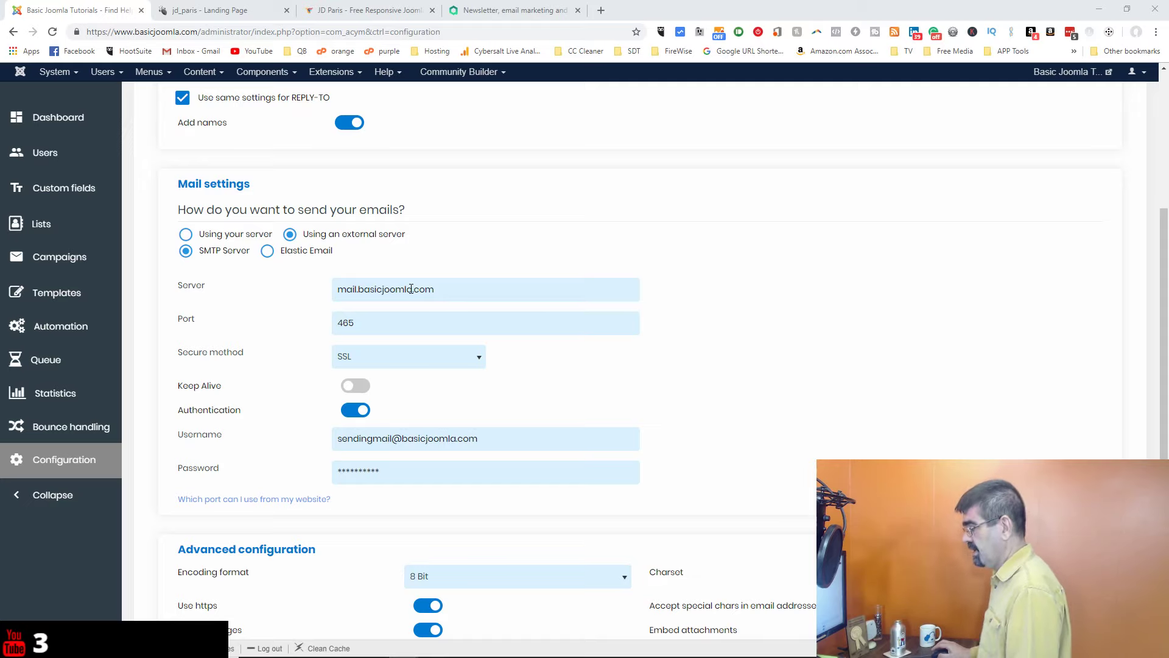
{"action": "scroll", "coordinate": [411, 289], "scroll_direction": "down", "scroll_amount": 2}
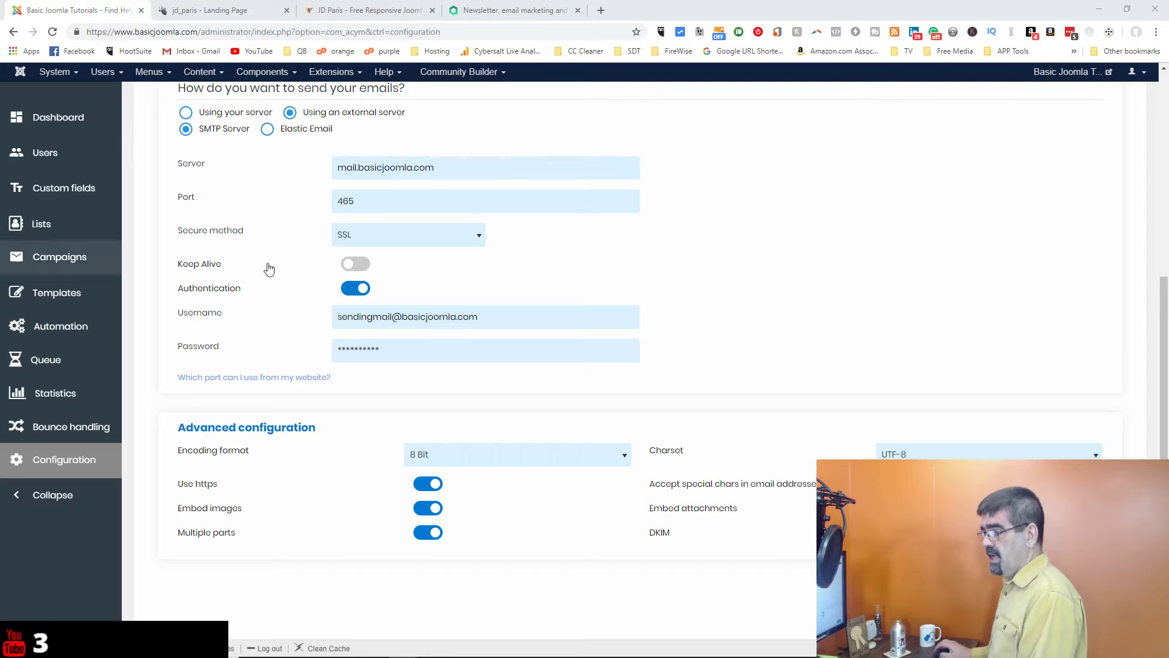
{"action": "scroll", "coordinate": [616, 303], "scroll_direction": "down", "scroll_amount": 1}
{"action": "scroll", "coordinate": [617, 303], "scroll_direction": "up", "scroll_amount": 6}
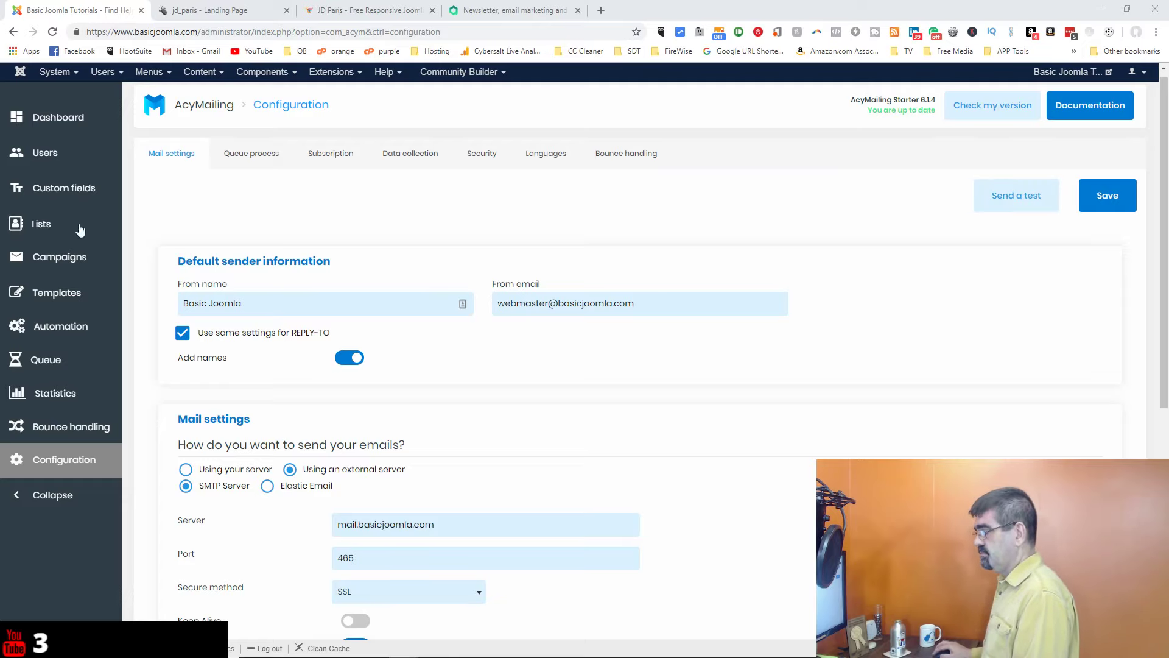
Step: Open AcyMailing Lists, start a new list, then go back to the overview with the 'test' list
{"action": "left_click", "coordinate": [56, 228]}
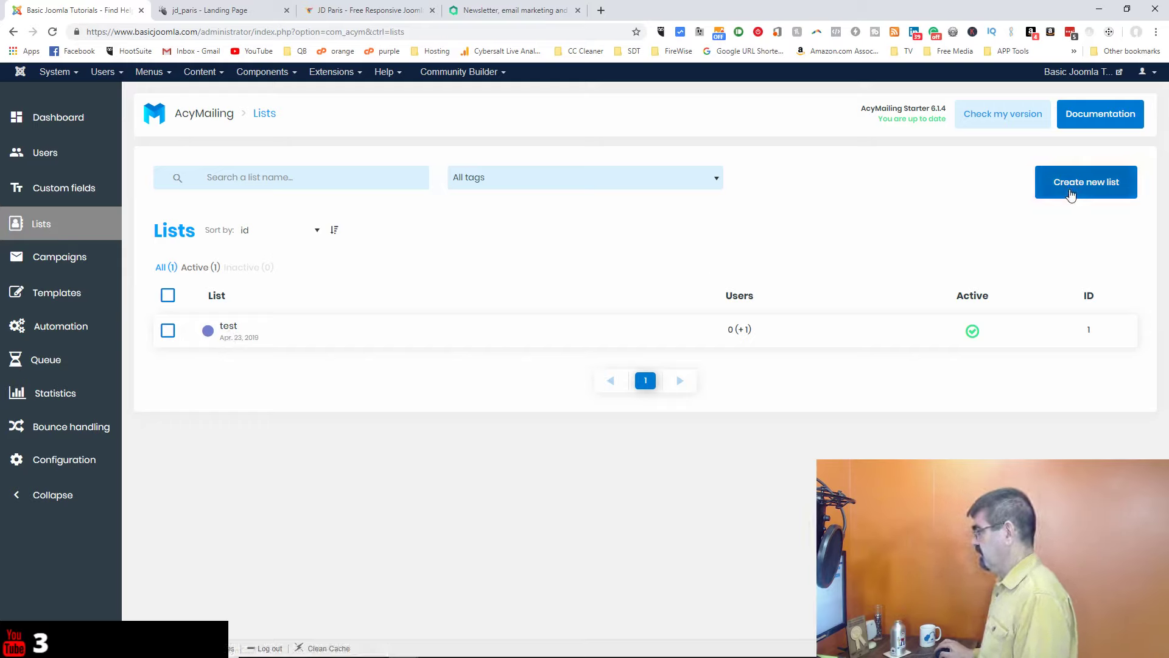
{"action": "left_click", "coordinate": [1071, 193]}
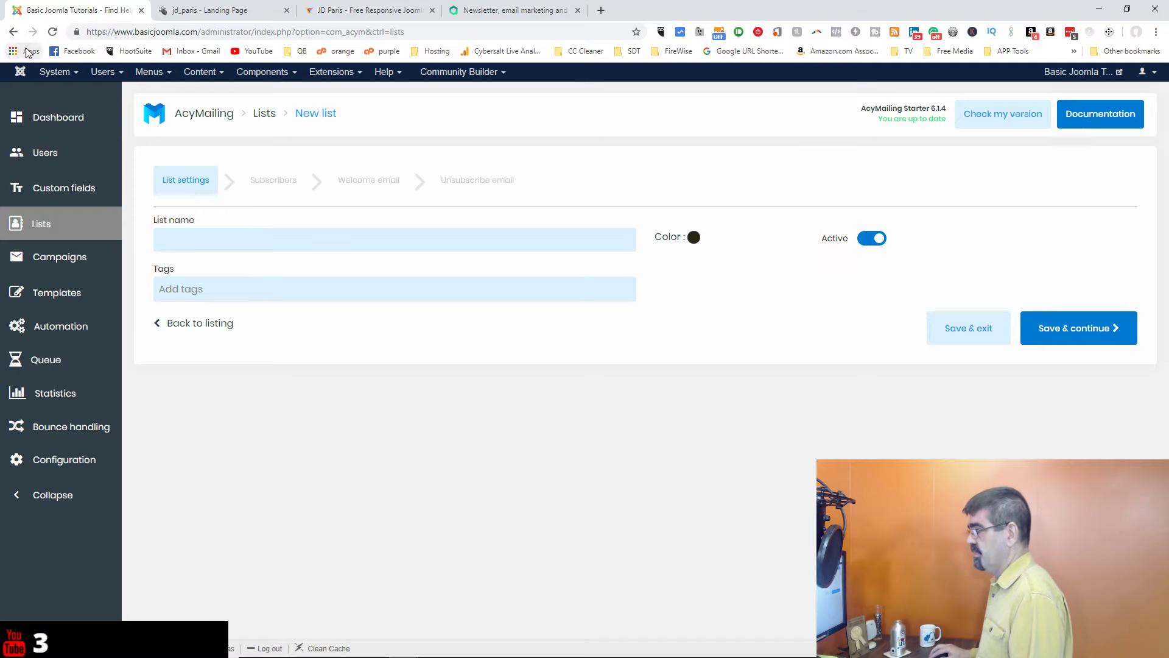
{"action": "left_click", "coordinate": [13, 32]}
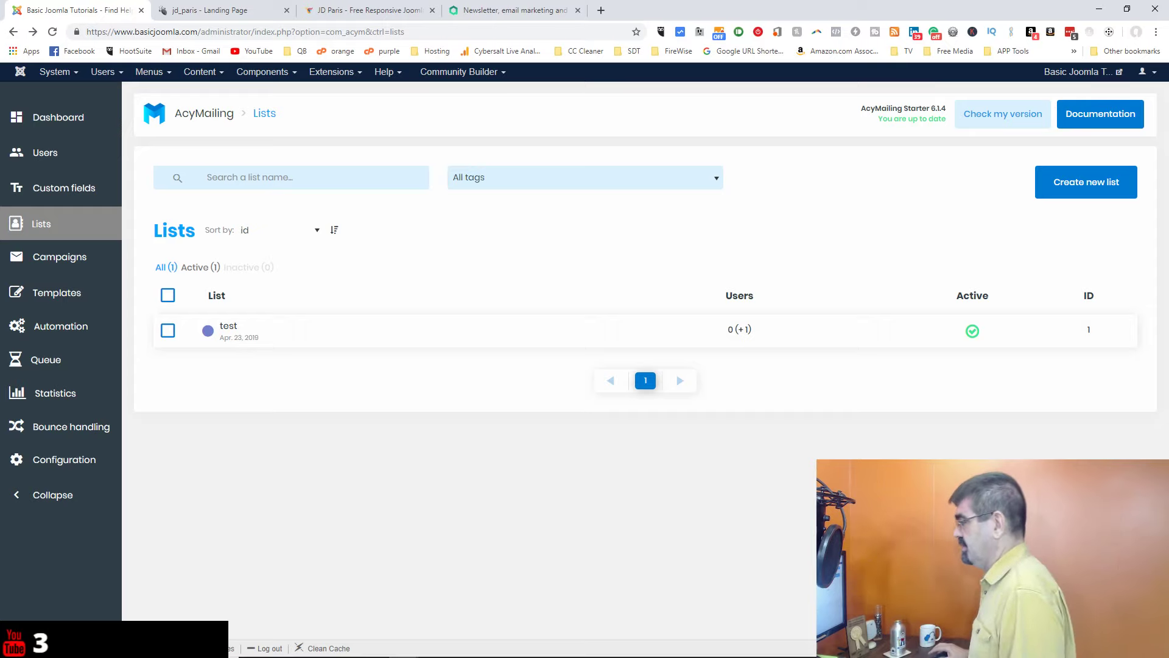
Step: In the site module manager, create a new AcyMailing subscription form module
{"action": "left_click", "coordinate": [333, 73]}
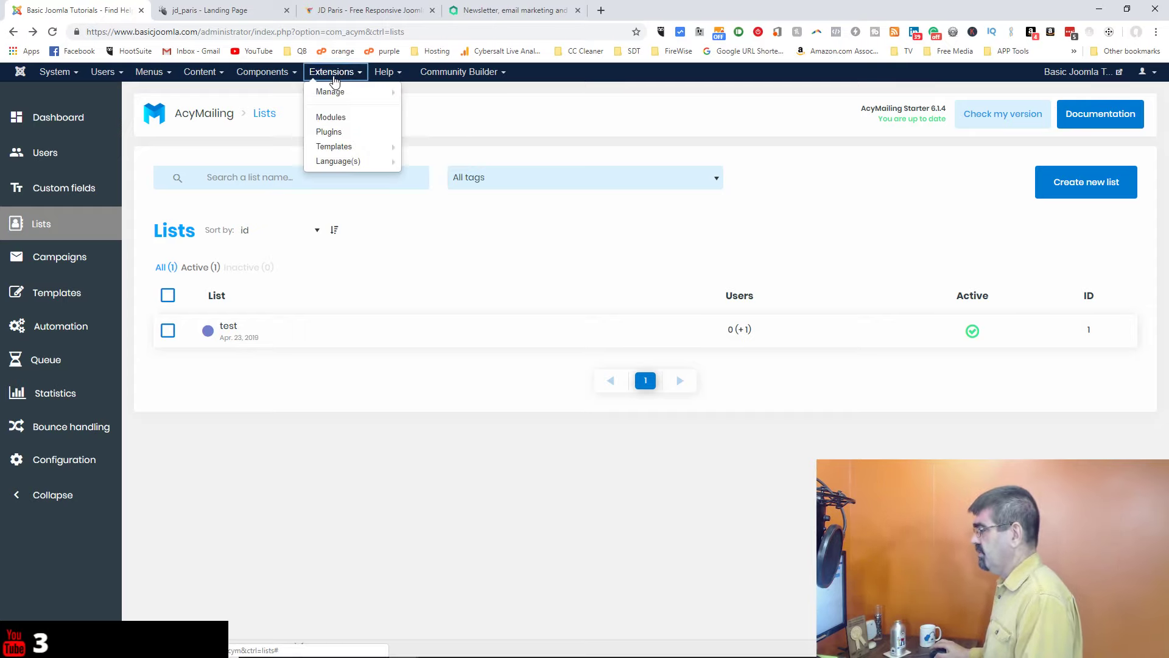
{"action": "left_click", "coordinate": [340, 118]}
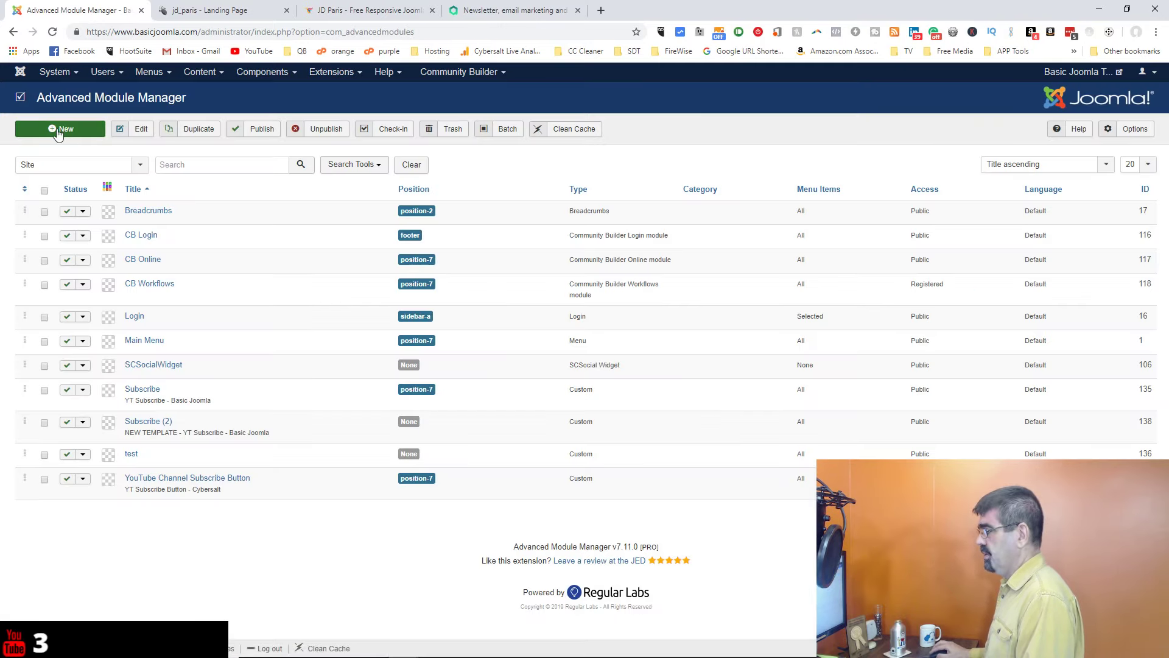
{"action": "left_click", "coordinate": [58, 132]}
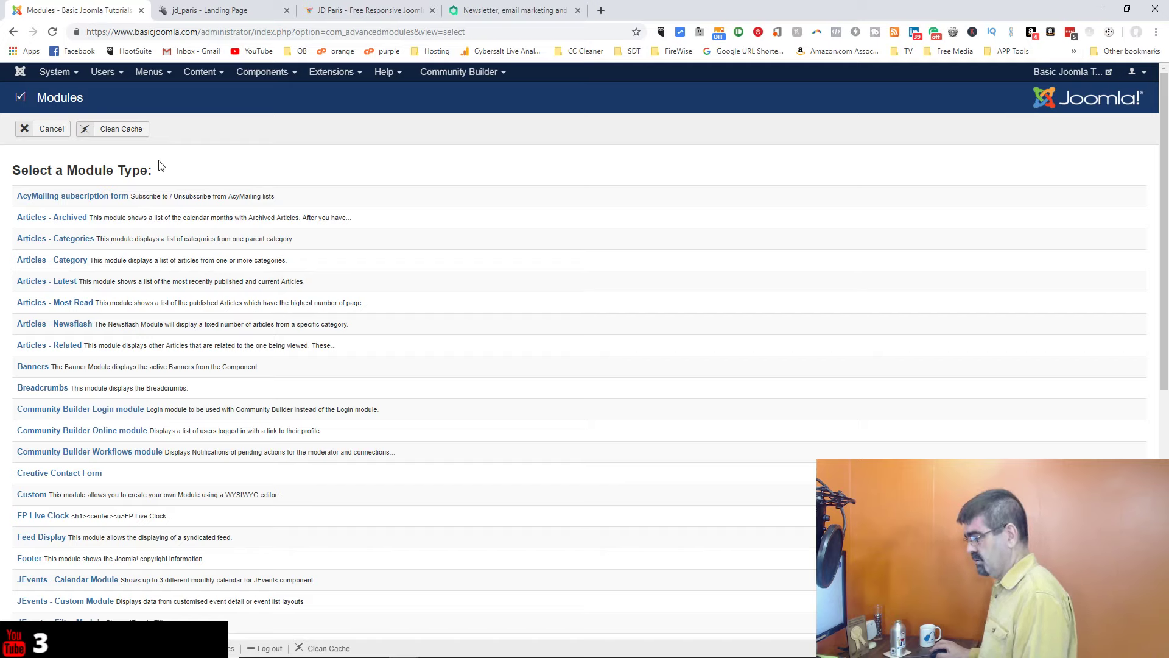
{"action": "left_click", "coordinate": [81, 197]}
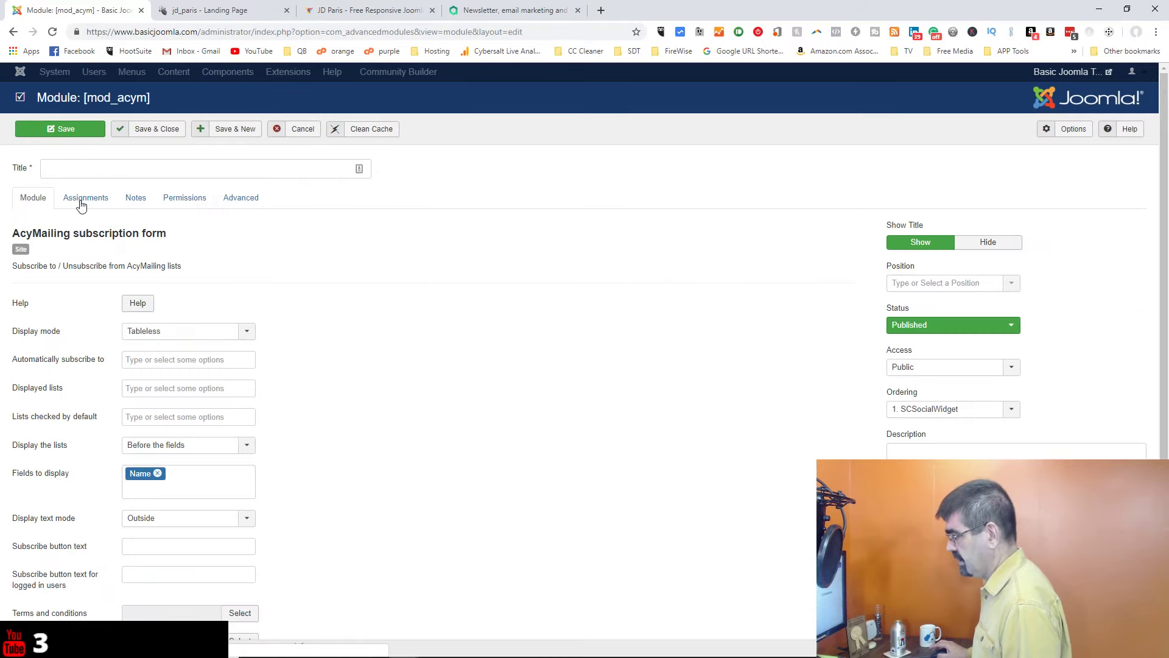
Step: Title the module 'Landing Page' and keep the Tableless display mode
{"action": "left_click", "coordinate": [110, 173]}
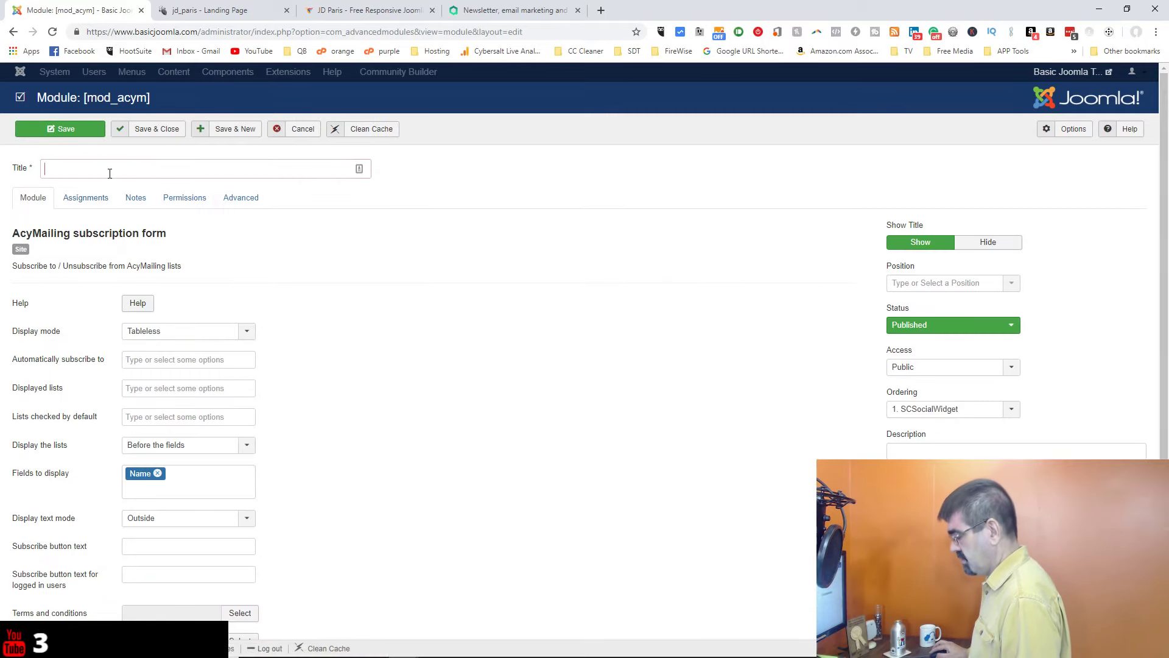
{"action": "type", "text": "Landing"}
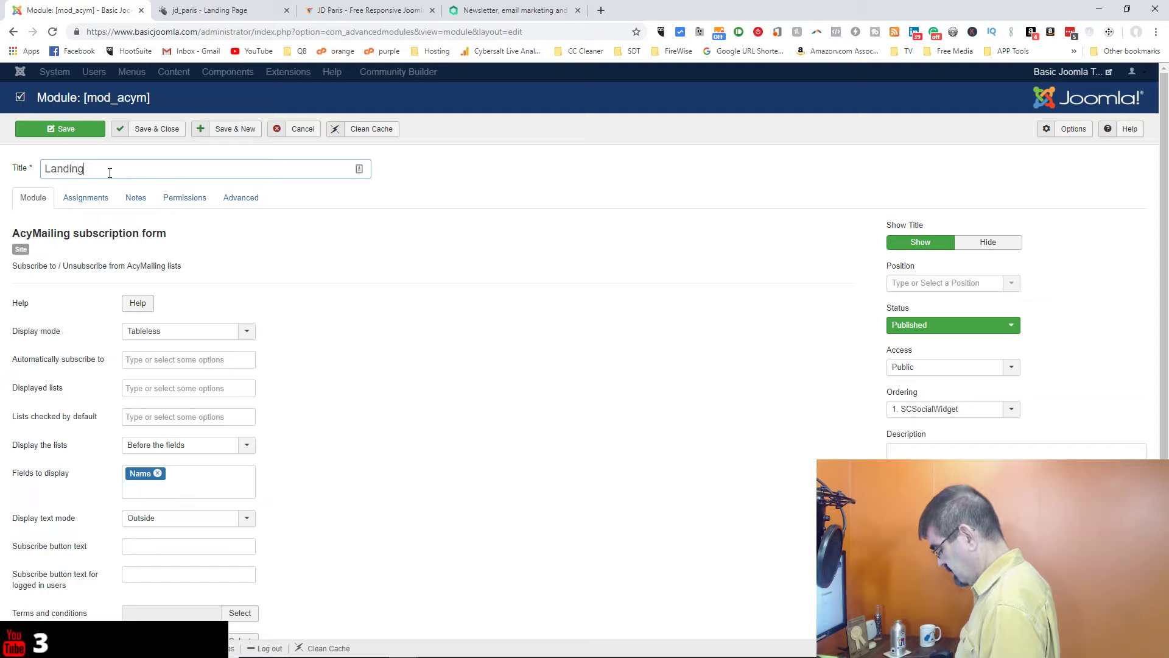
{"action": "type", "text": " Page"}
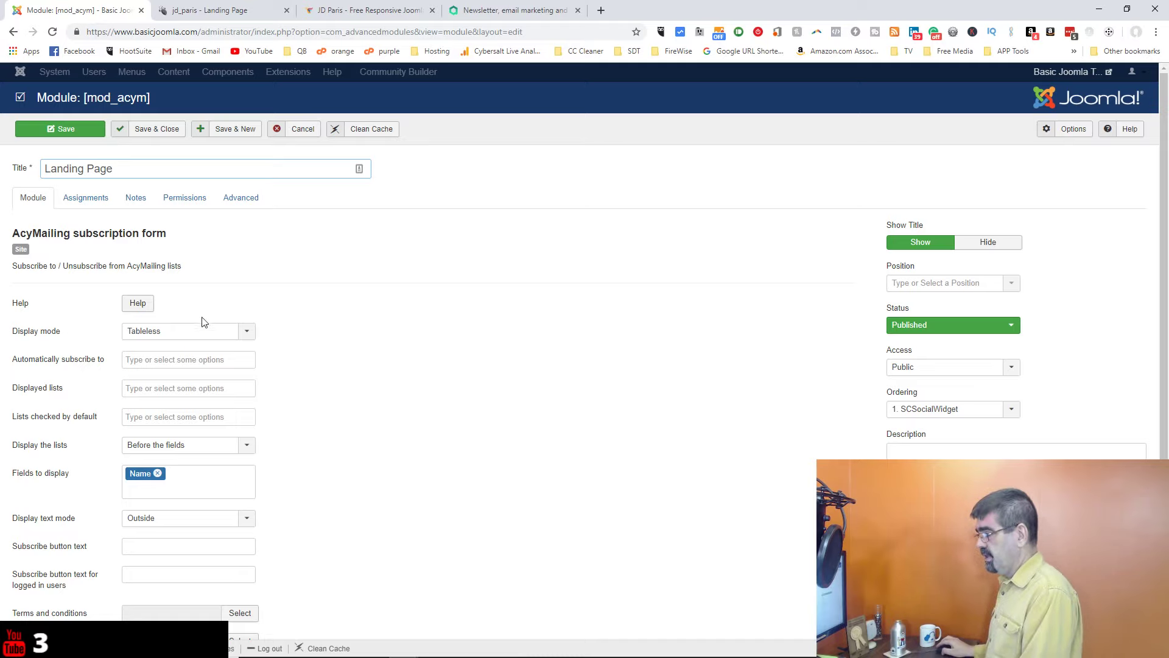
{"action": "left_click", "coordinate": [195, 336]}
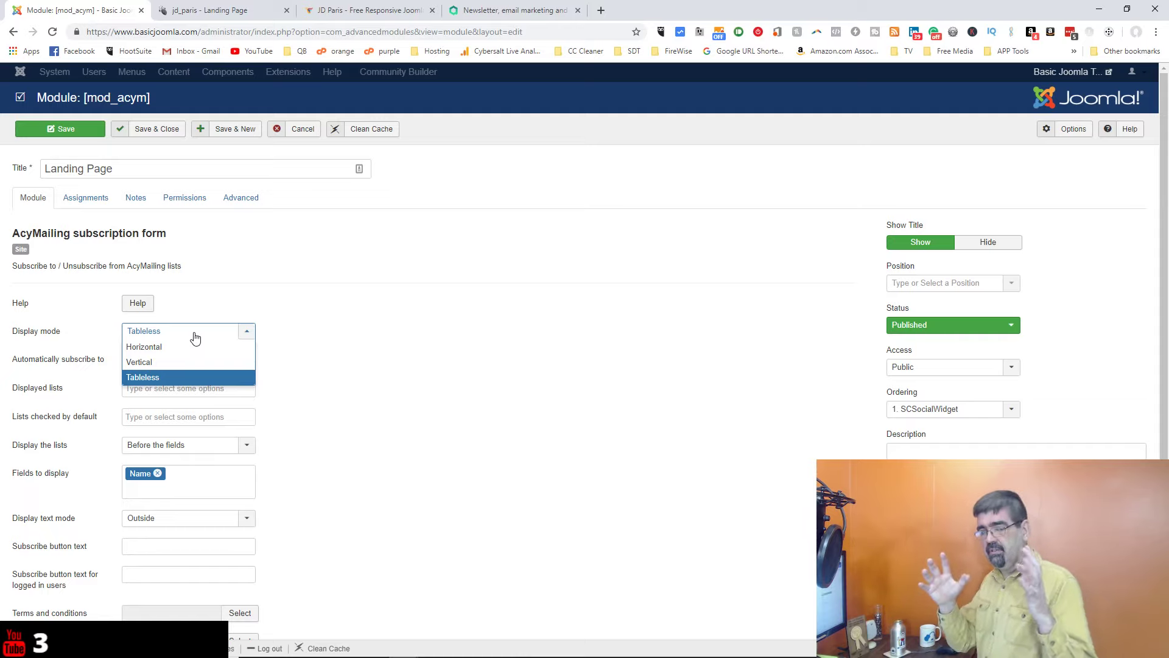
{"action": "left_click", "coordinate": [405, 255]}
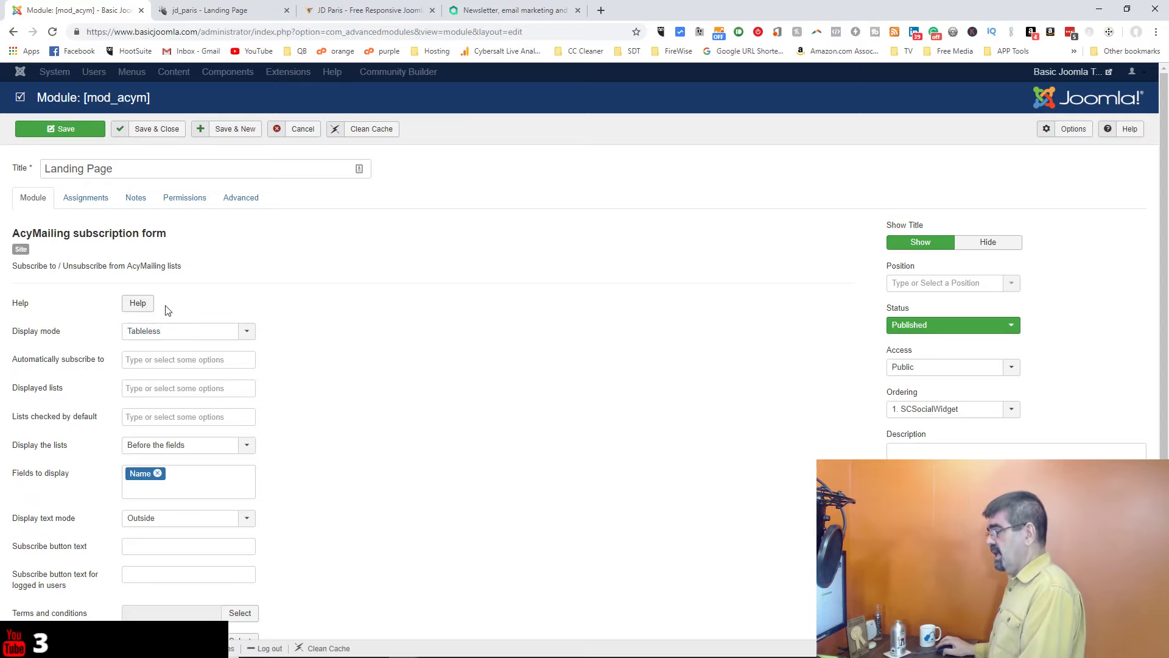
Step: Make the module automatically subscribe users to the test list
{"action": "scroll", "coordinate": [420, 288], "scroll_direction": "down", "scroll_amount": 1}
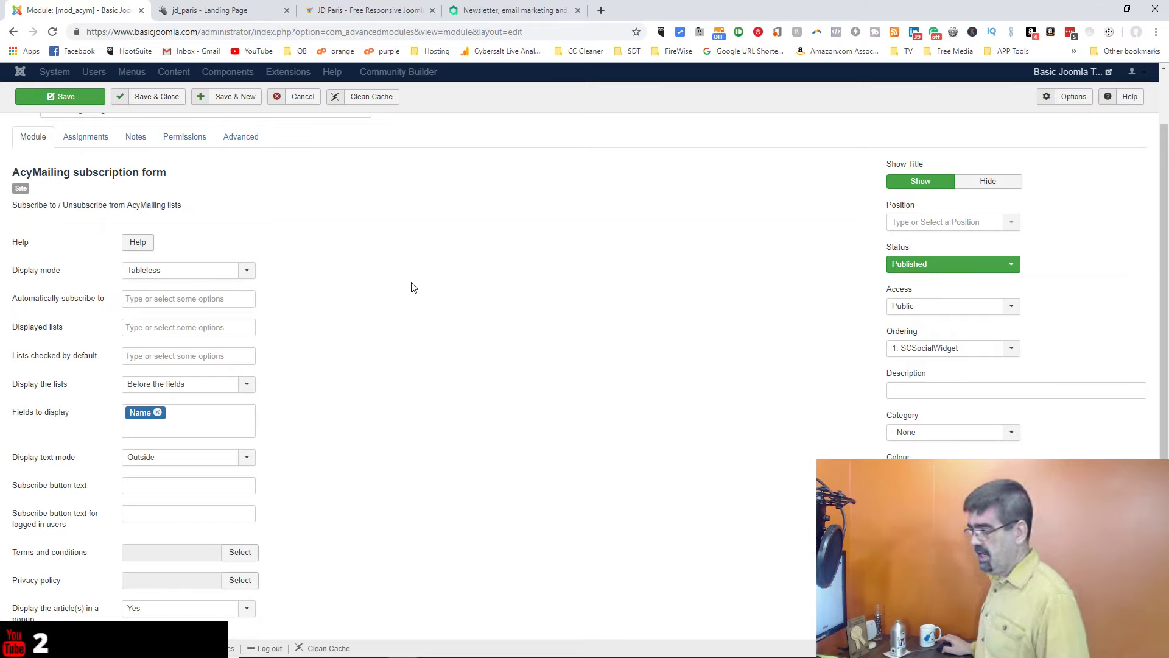
{"action": "mouse_move", "coordinate": [61, 302]}
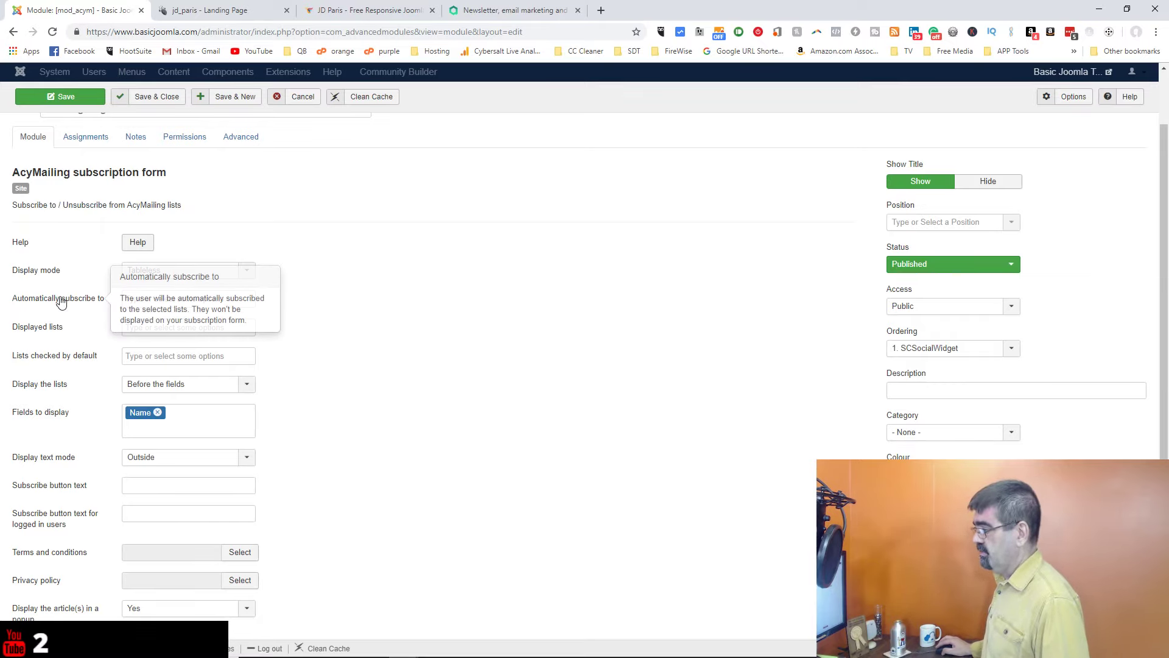
{"action": "left_click", "coordinate": [216, 300]}
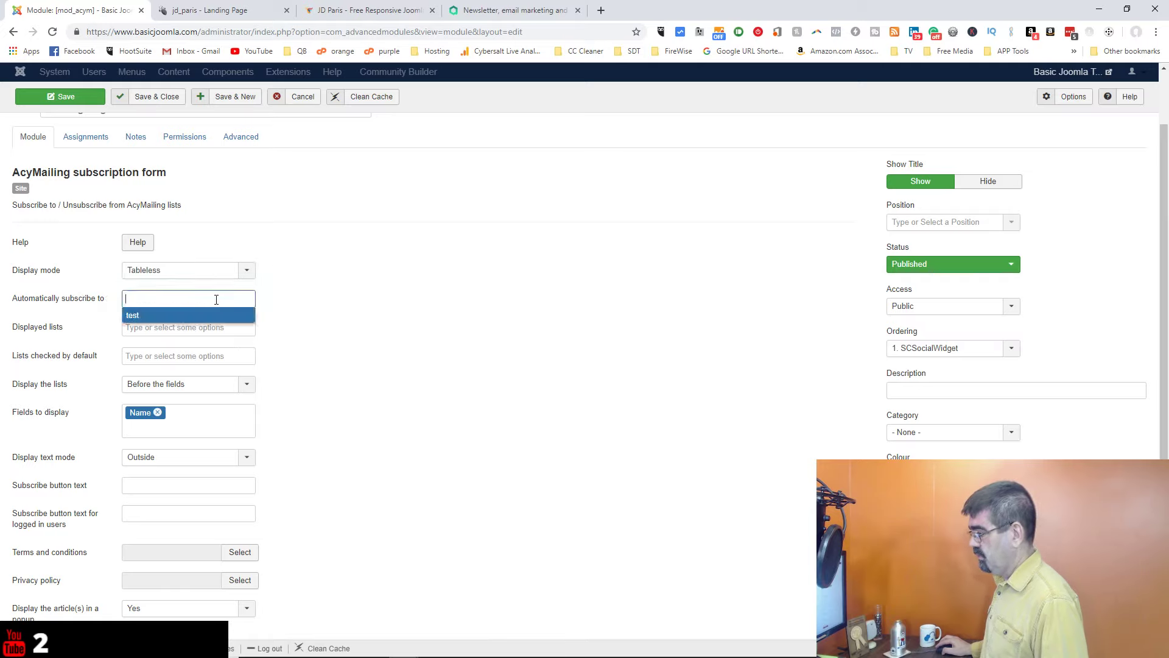
{"action": "left_click", "coordinate": [142, 315]}
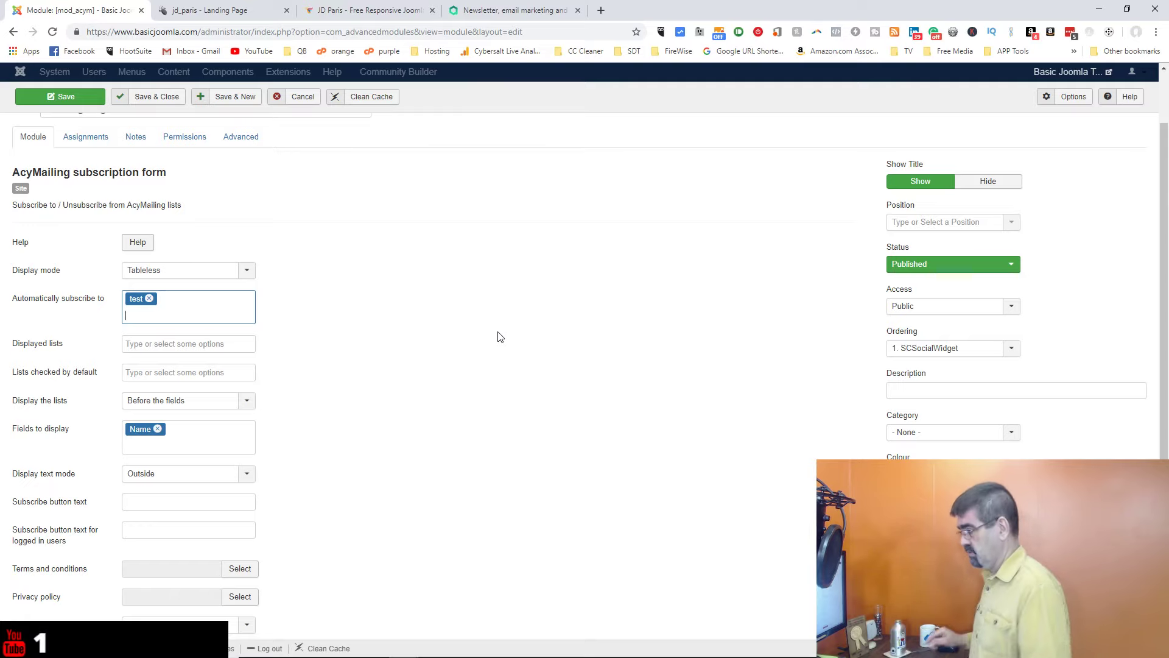
Step: Set the subscribe button text to 'Subscribe and send me my list'
{"action": "scroll", "coordinate": [468, 291], "scroll_direction": "down", "scroll_amount": 1}
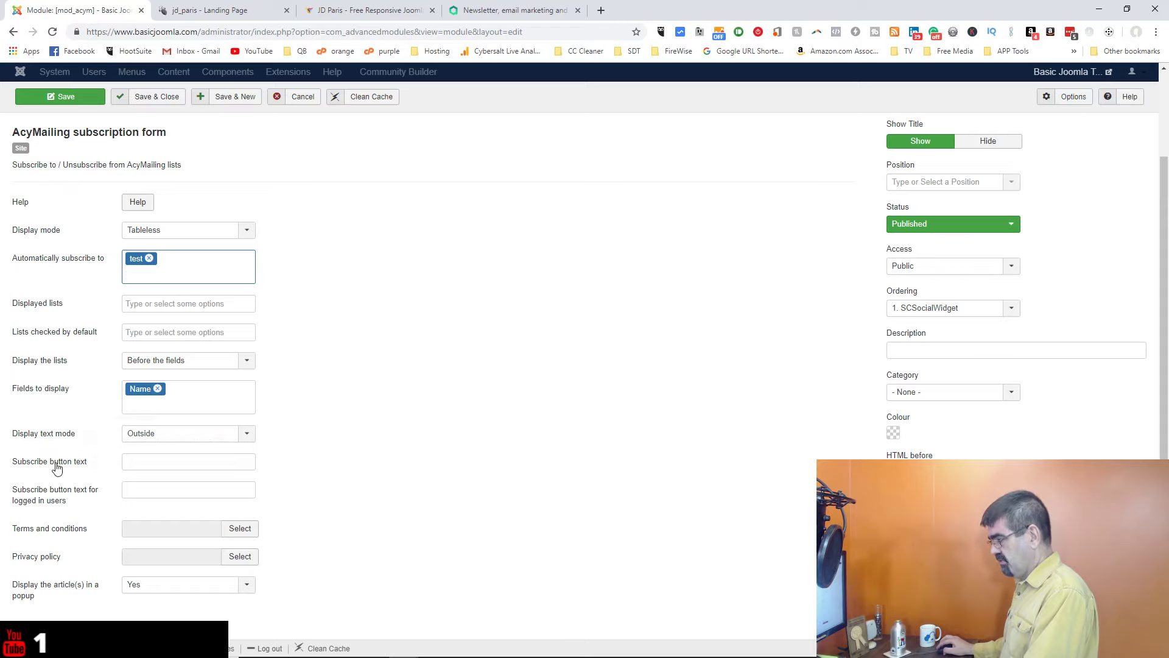
{"action": "mouse_move", "coordinate": [57, 467]}
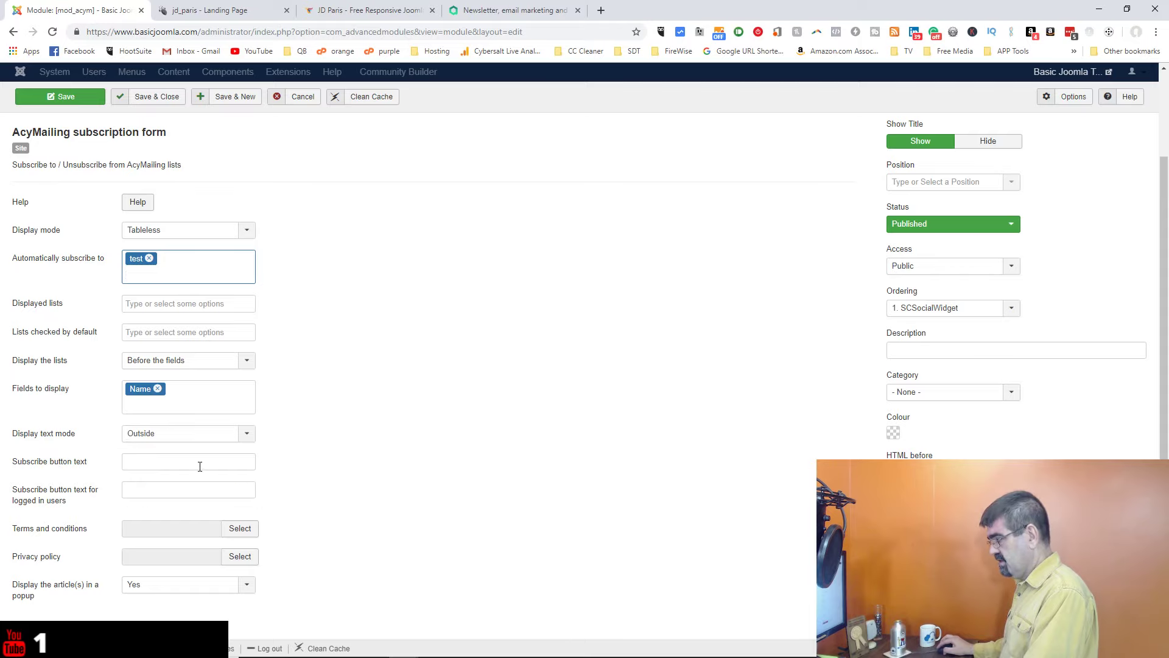
{"action": "left_click", "coordinate": [200, 466]}
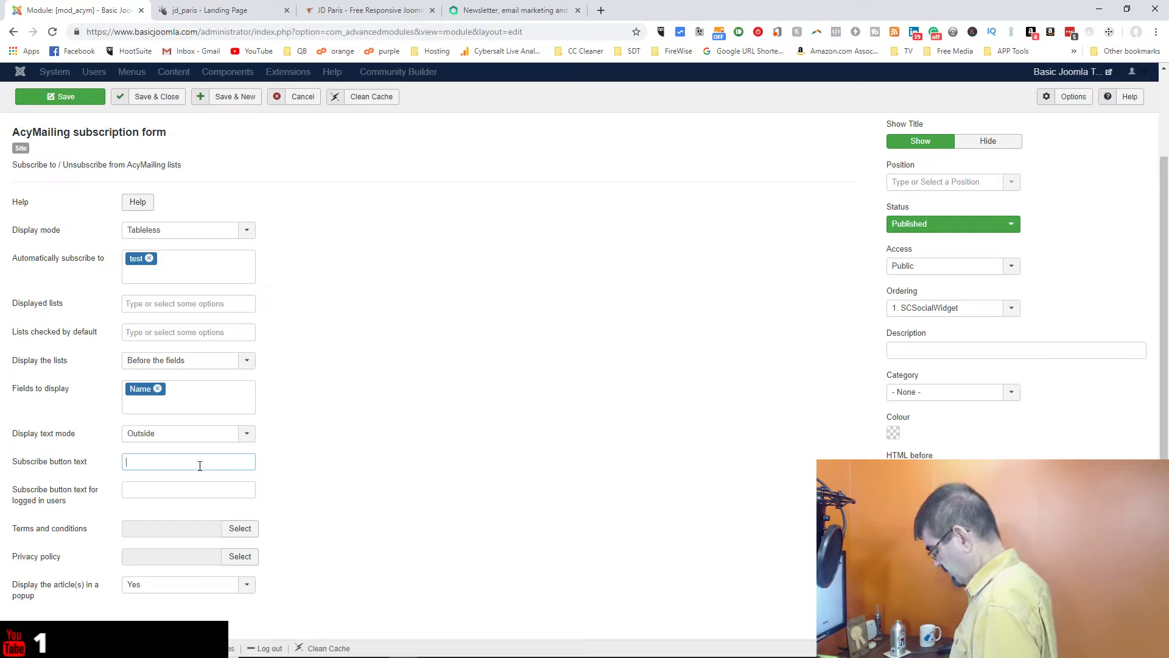
{"action": "type", "text": "Subscribe and "}
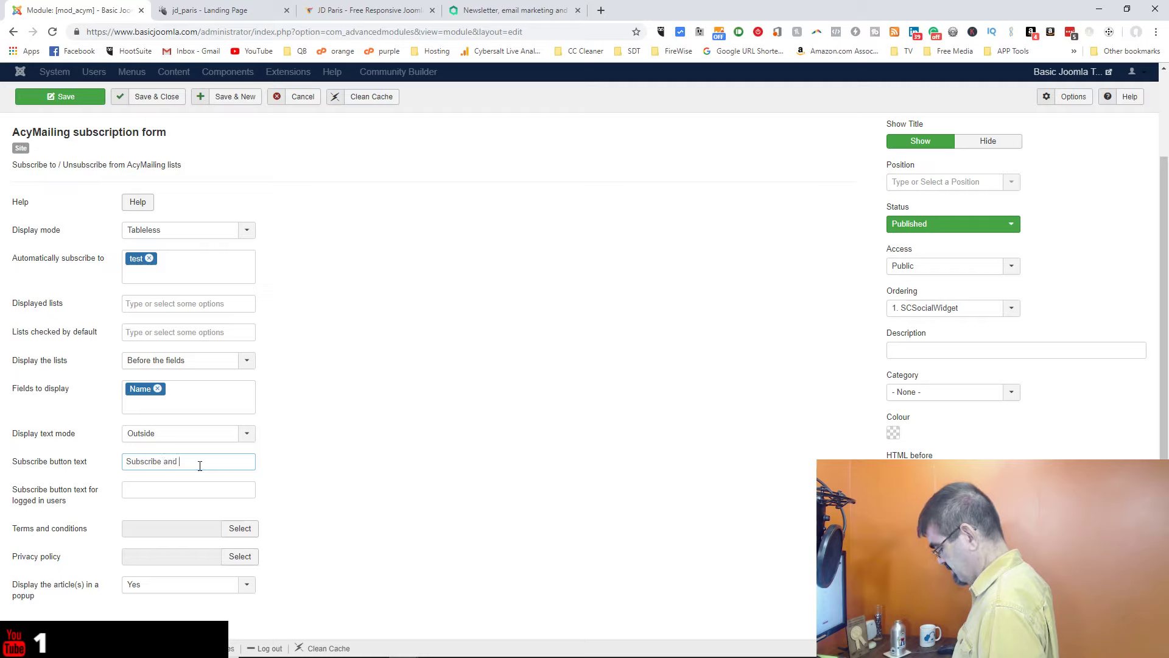
{"action": "type", "text": "send me my list!"}
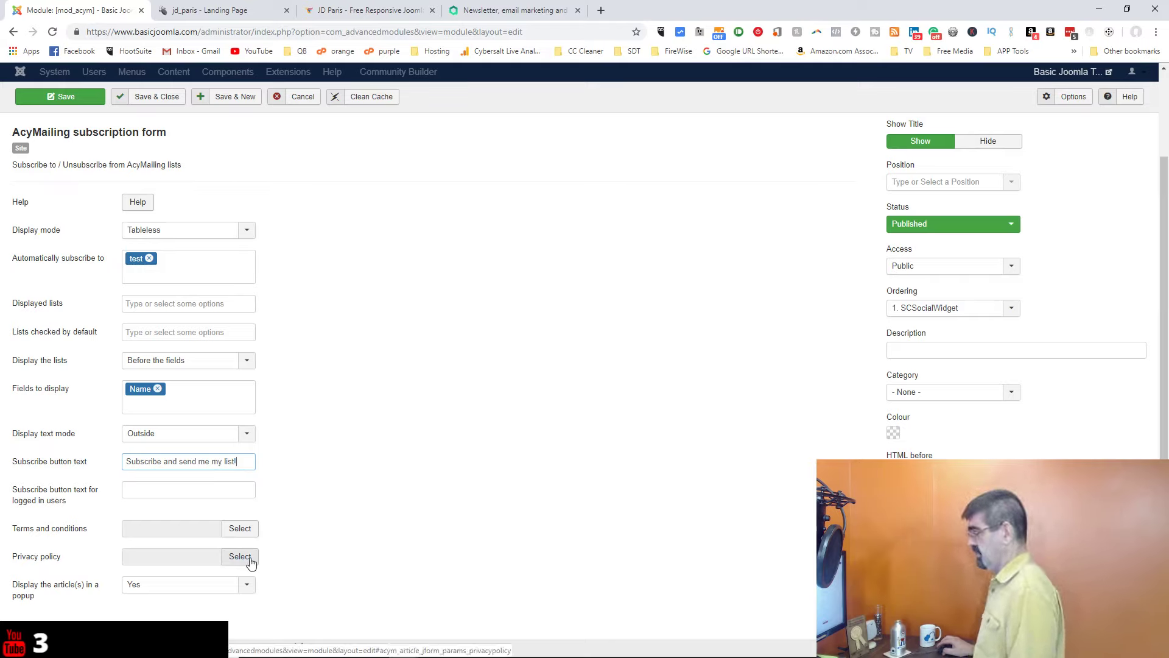
{"action": "scroll", "coordinate": [470, 472], "scroll_direction": "up", "scroll_amount": 2}
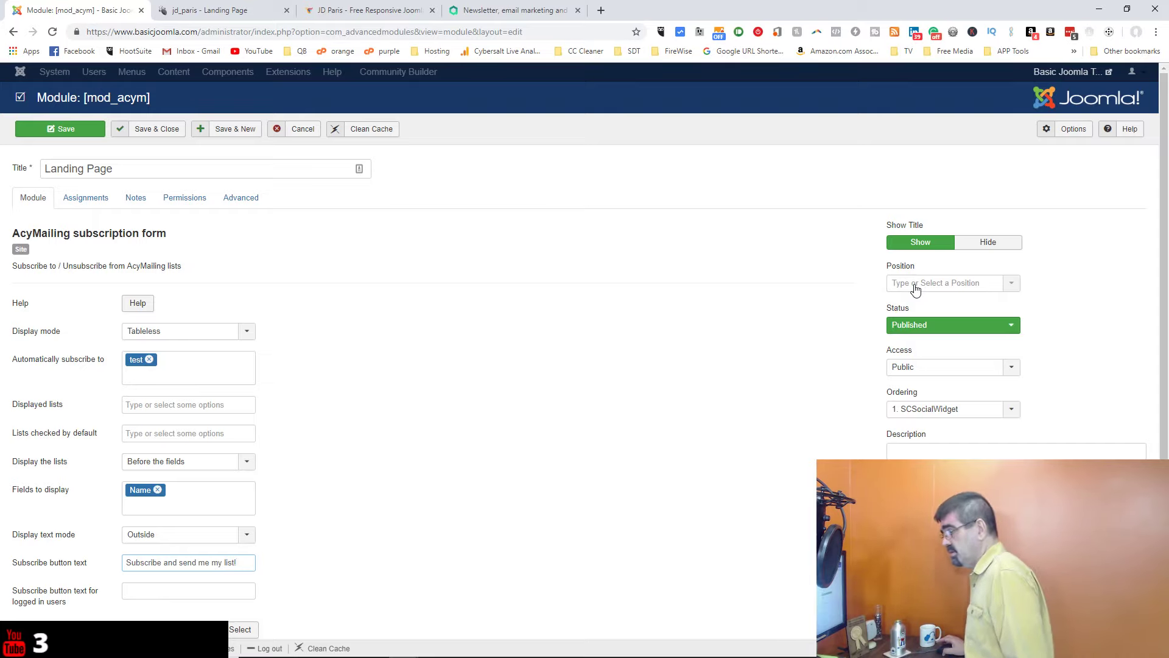
{"action": "left_click", "coordinate": [916, 289]}
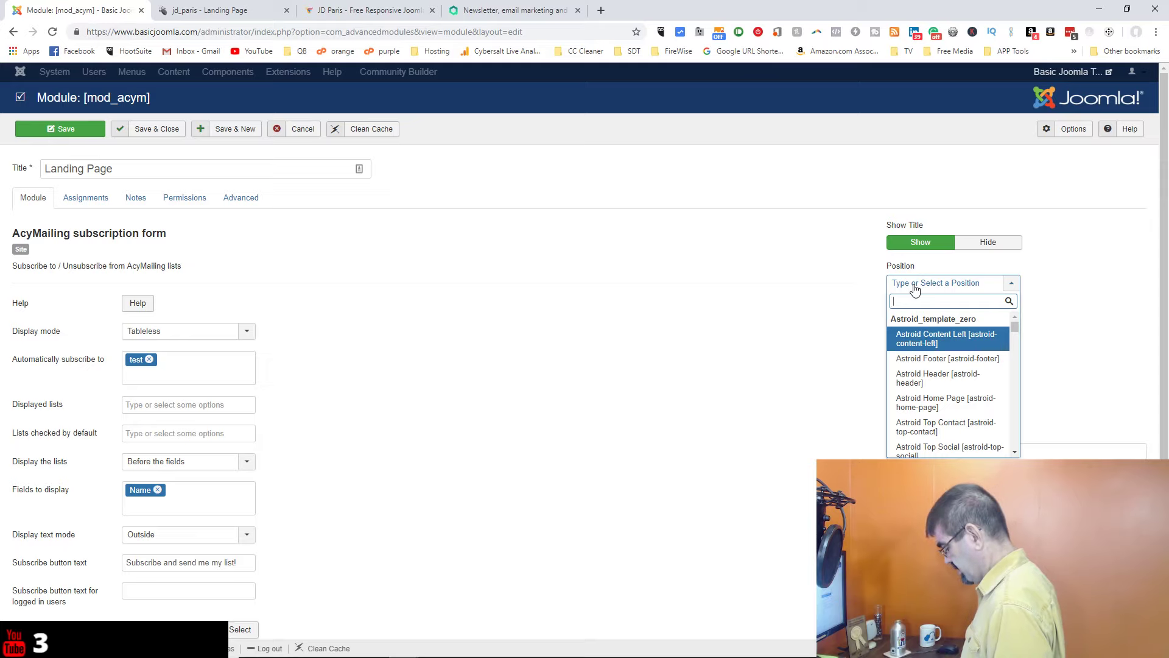
Step: Enter the lowercase custom position landing-page-1 and confirm it as the module position
{"action": "type", "text": "land"}
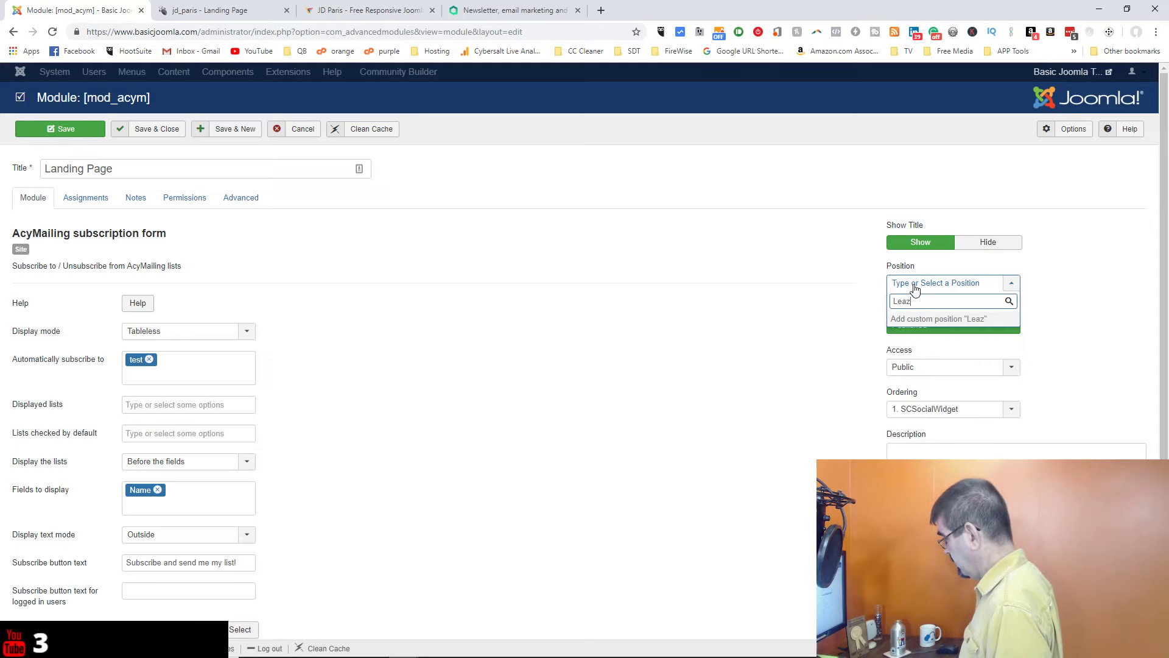
{"action": "key", "text": "BackSpace"}
{"action": "key", "text": "BackSpace"}
{"action": "key", "text": "BackSpace"}
{"action": "key", "text": "BackSpace"}
{"action": "type", "text": "le"}
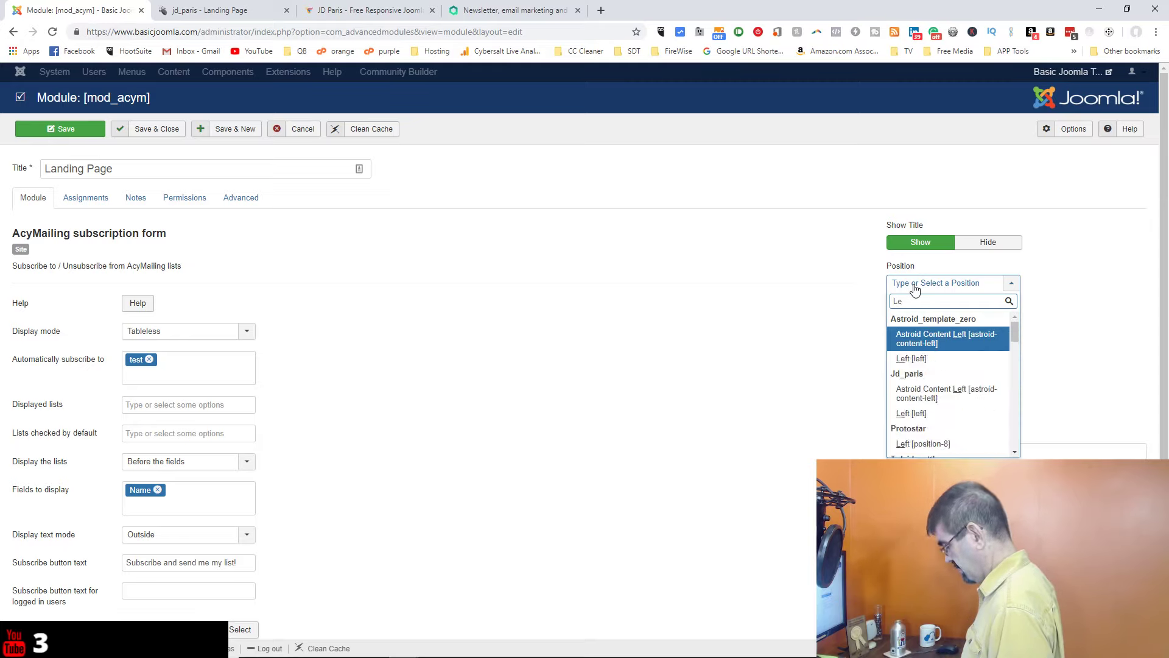
{"action": "key", "text": "BackSpace"}
{"action": "key", "text": "BackSpace"}
{"action": "type", "text": "Landing"}
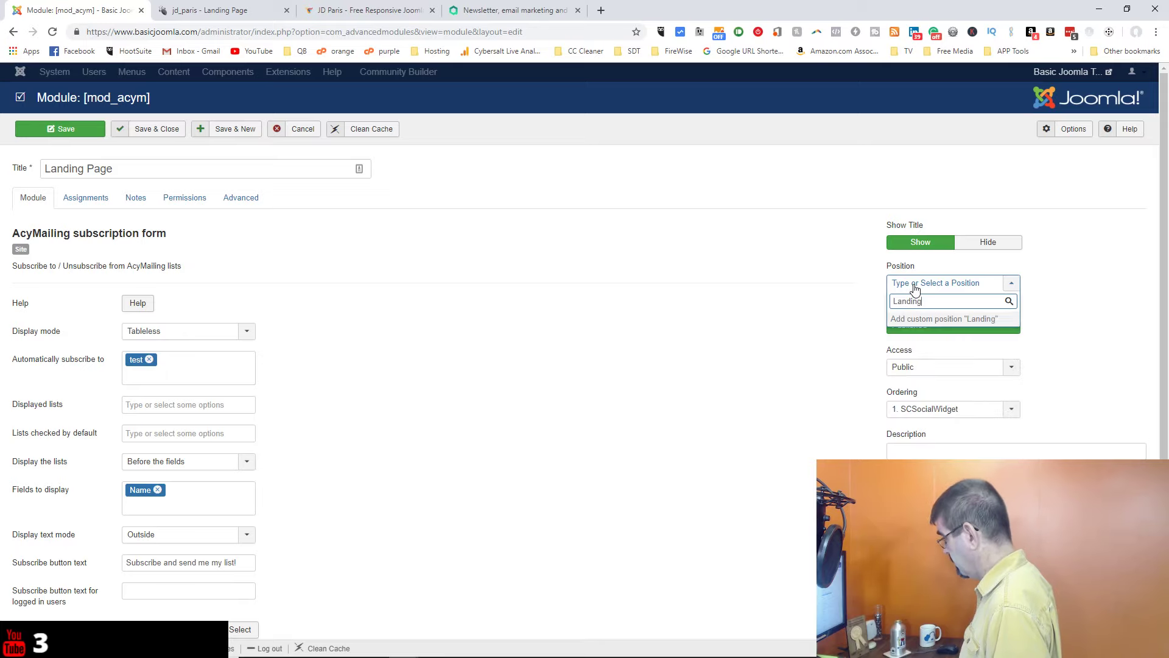
{"action": "type", "text": "-Page"}
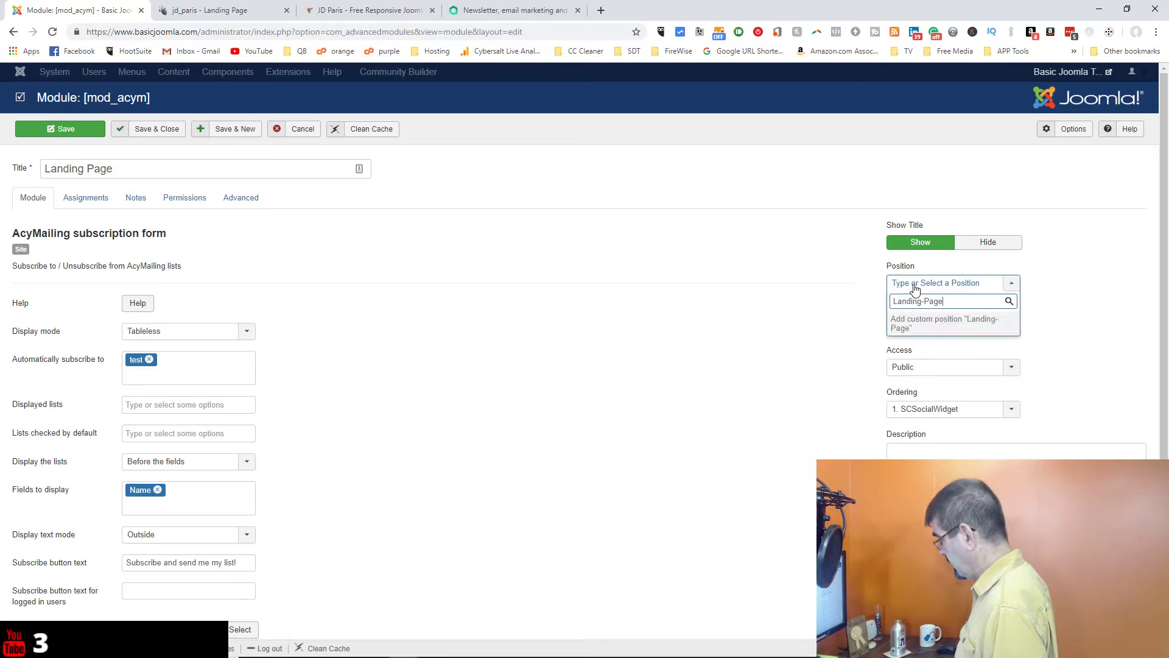
{"action": "type", "text": "-1"}
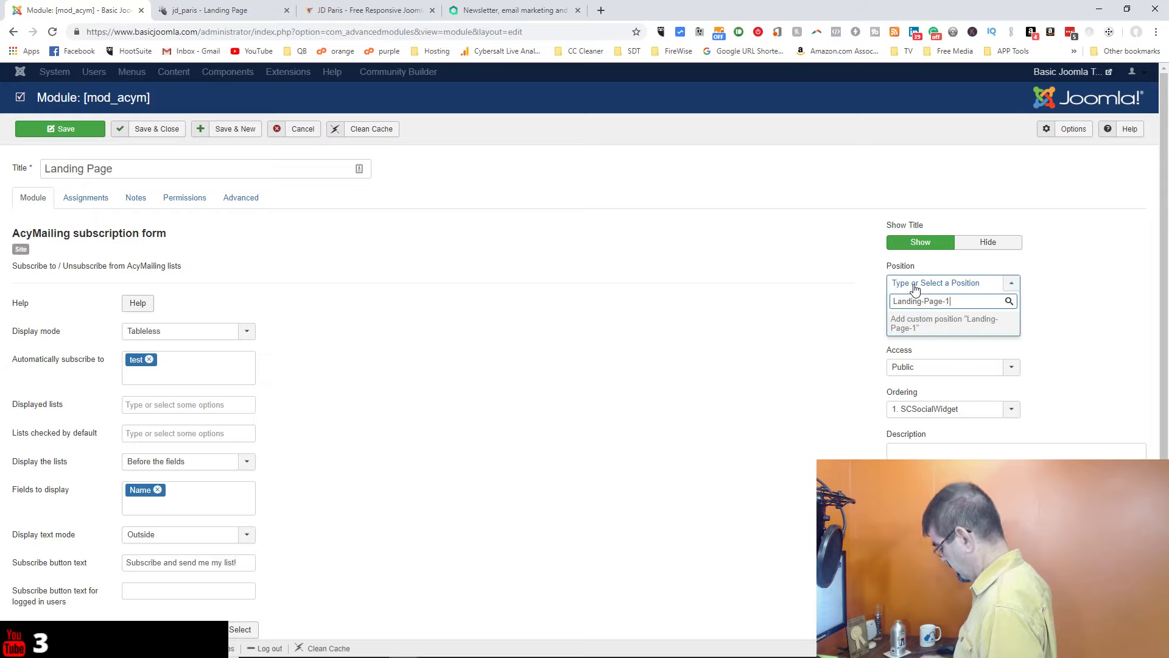
{"action": "key", "text": "Delete"}
{"action": "type", "text": "l"}
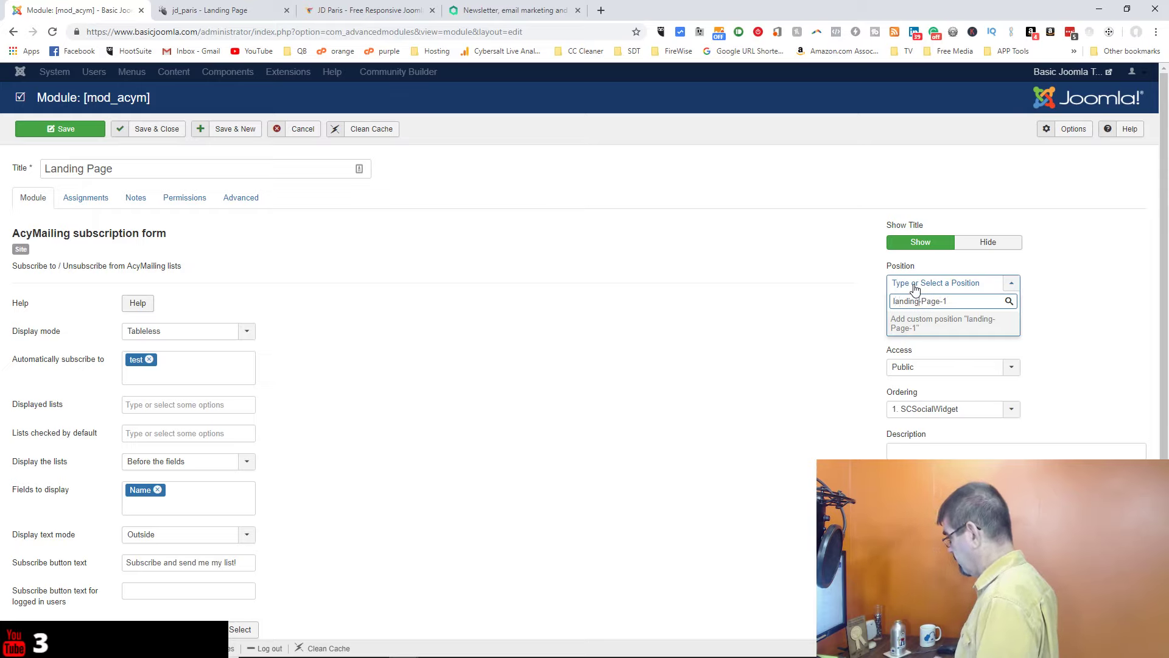
{"action": "key", "text": "Delete"}
{"action": "type", "text": "p"}
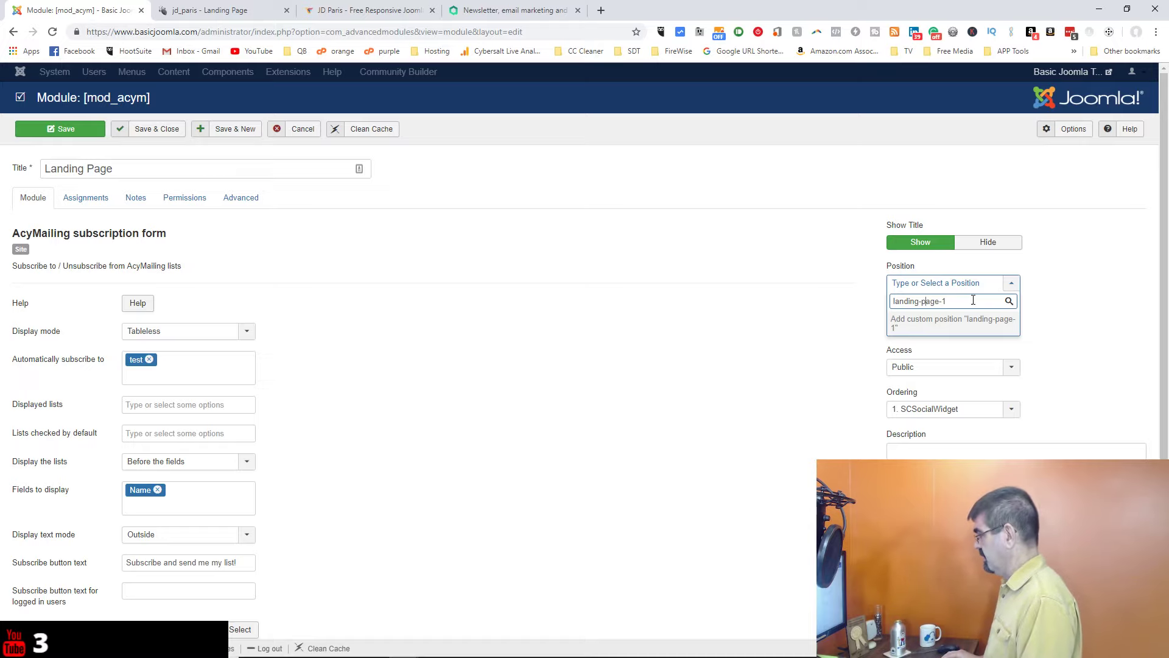
{"action": "key", "text": "Return"}
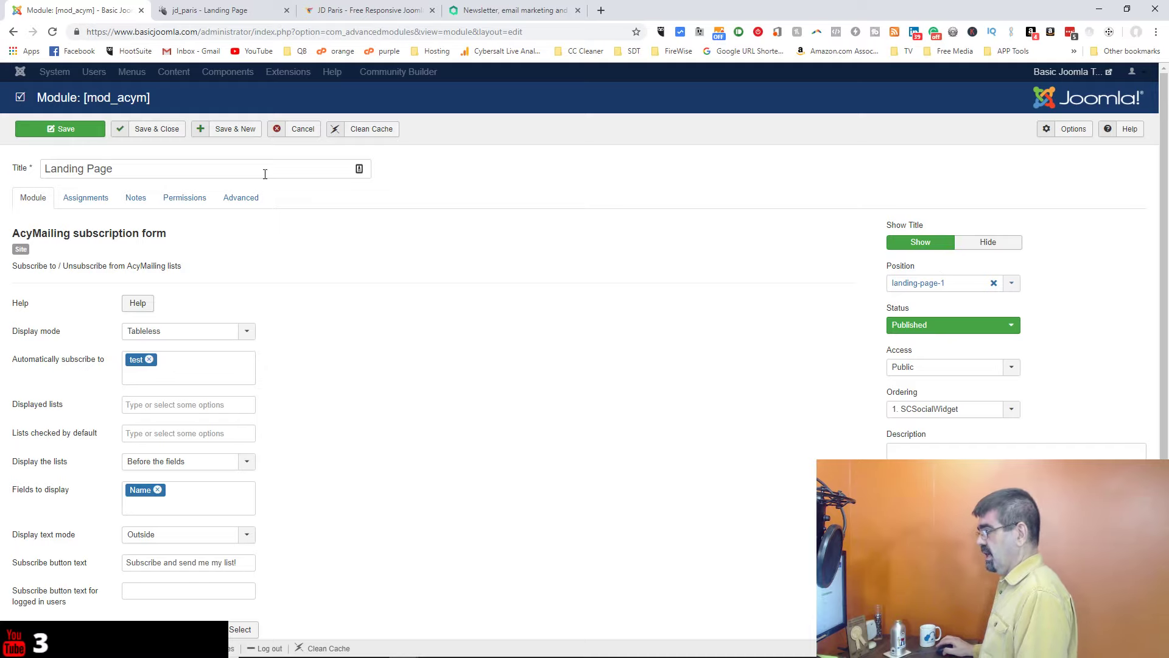
Step: Save the Landing Page module and close it back to the module list
{"action": "left_click", "coordinate": [50, 134]}
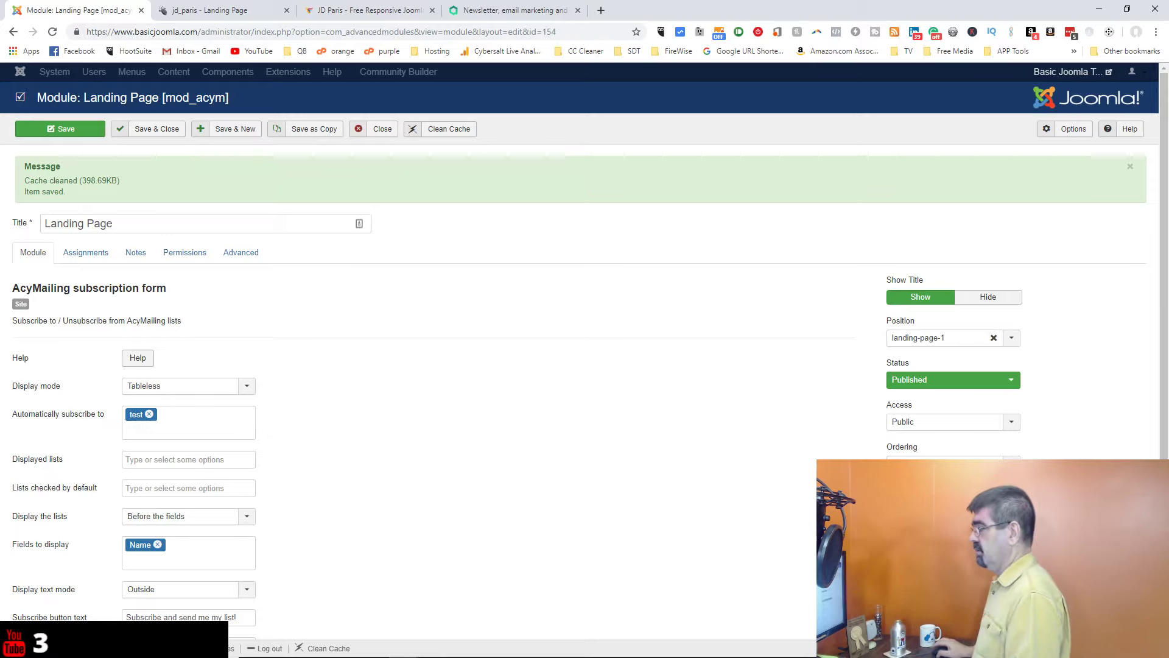
{"action": "left_click", "coordinate": [386, 130]}
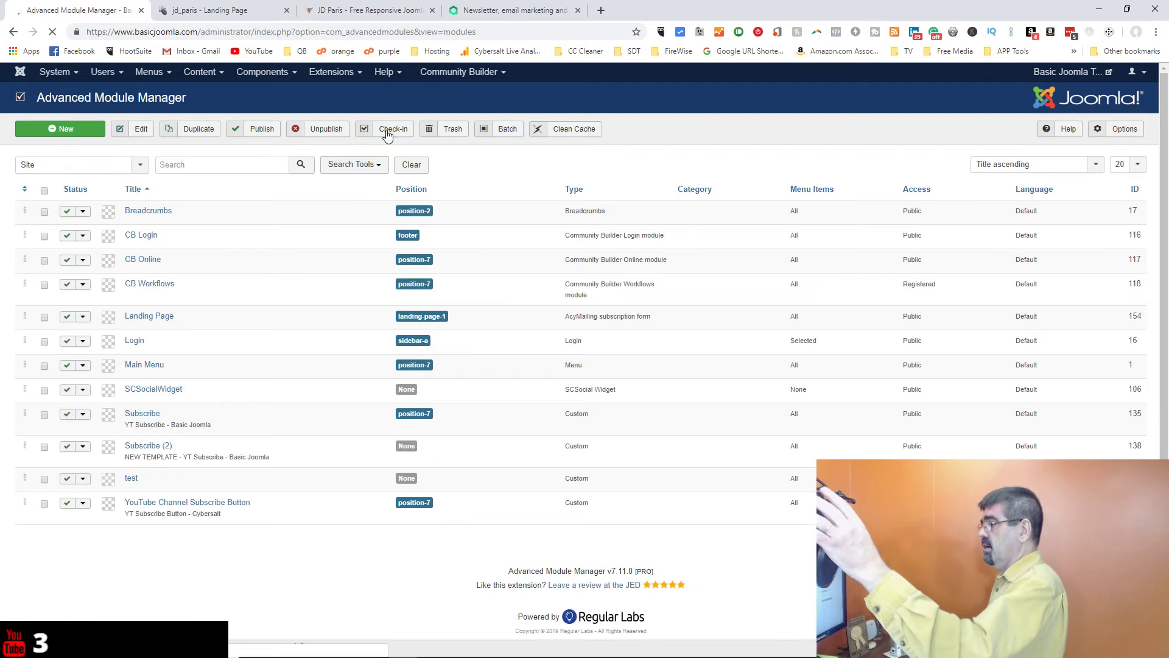
Step: Open the Content > Articles list in a new browser tab
{"action": "left_click", "coordinate": [201, 73]}
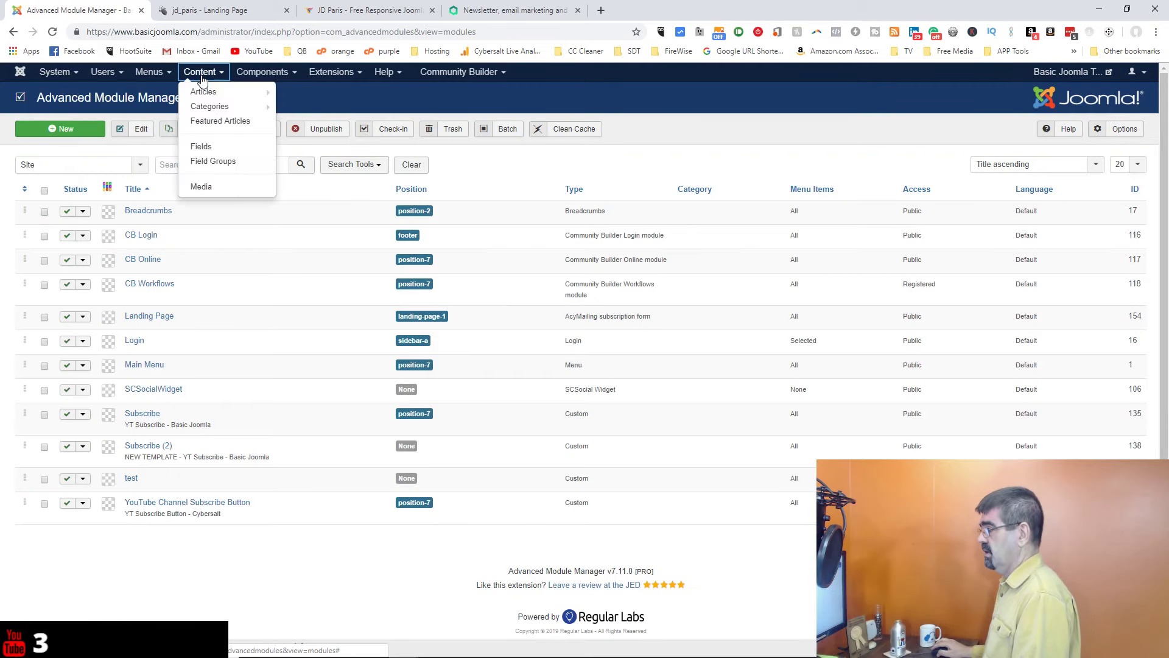
{"action": "right_click", "coordinate": [204, 93]}
{"action": "left_click", "coordinate": [218, 102]}
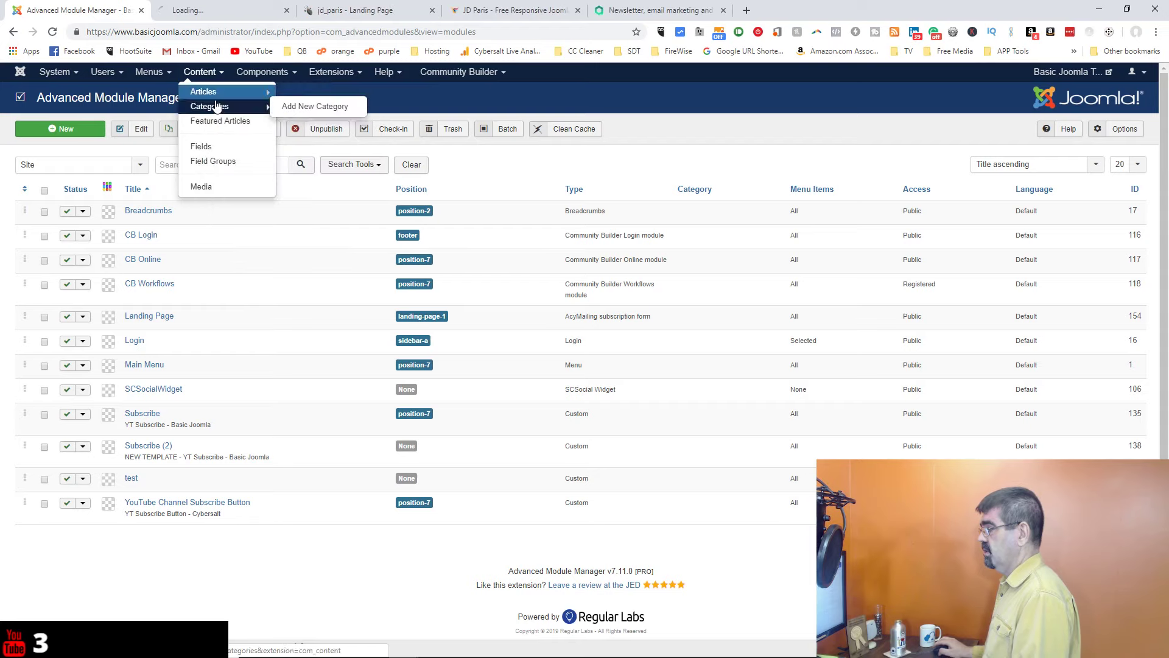
{"action": "left_click", "coordinate": [204, 10]}
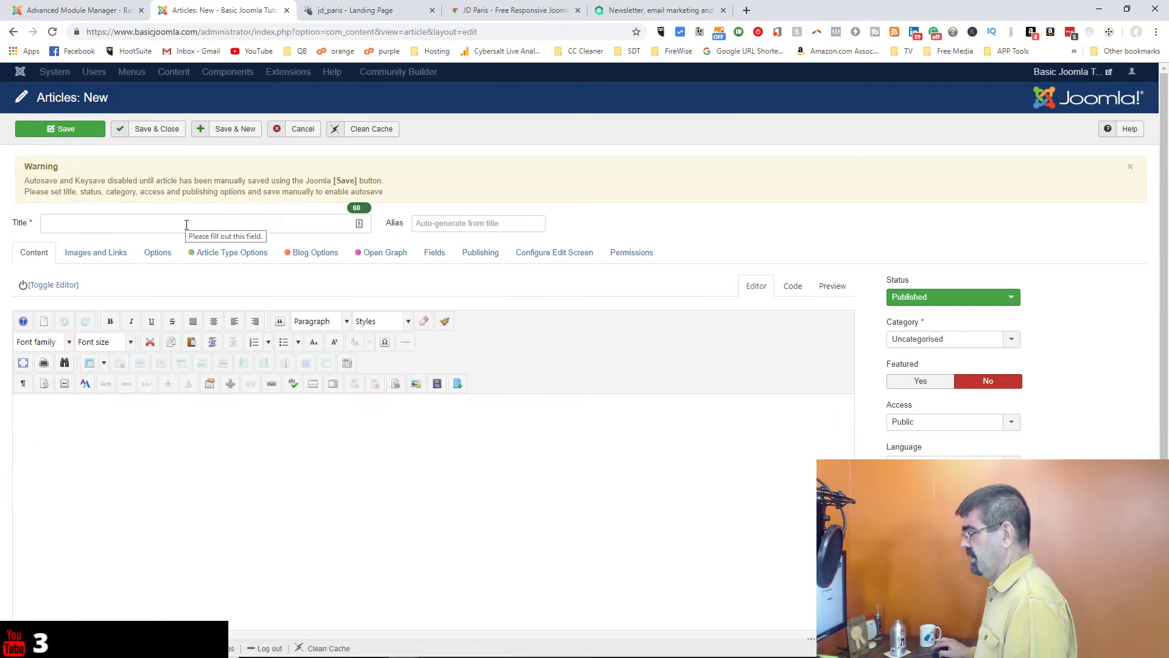
Step: Title the new article 'Landing Page' and place the cursor in its body
{"action": "left_click", "coordinate": [188, 224]}
{"action": "type", "text": "Lasn"}
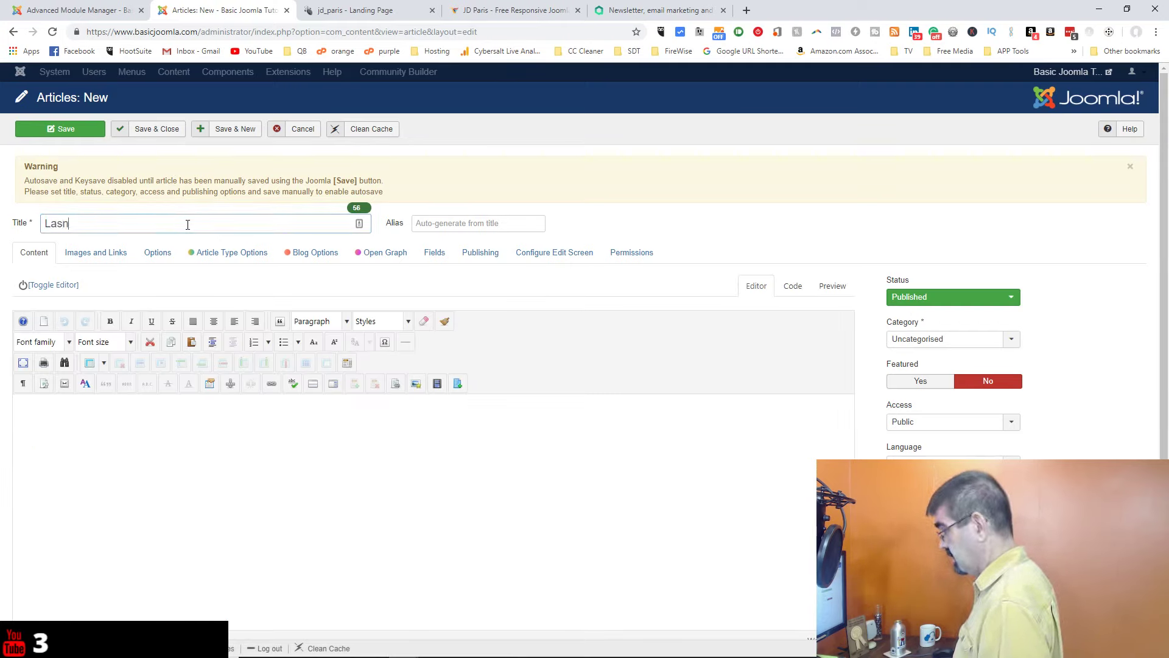
{"action": "key", "text": "BackSpace"}
{"action": "key", "text": "BackSpace"}
{"action": "type", "text": "nding Page"}
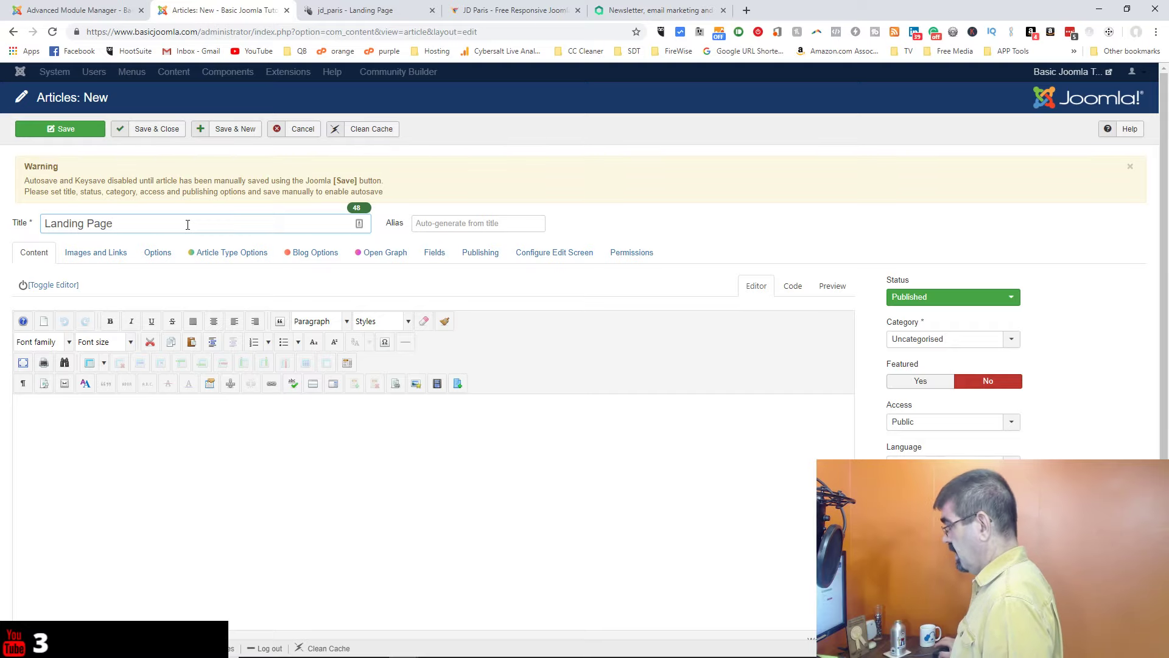
{"action": "left_click", "coordinate": [505, 434]}
{"action": "scroll", "coordinate": [792, 441], "scroll_direction": "down", "scroll_amount": 1}
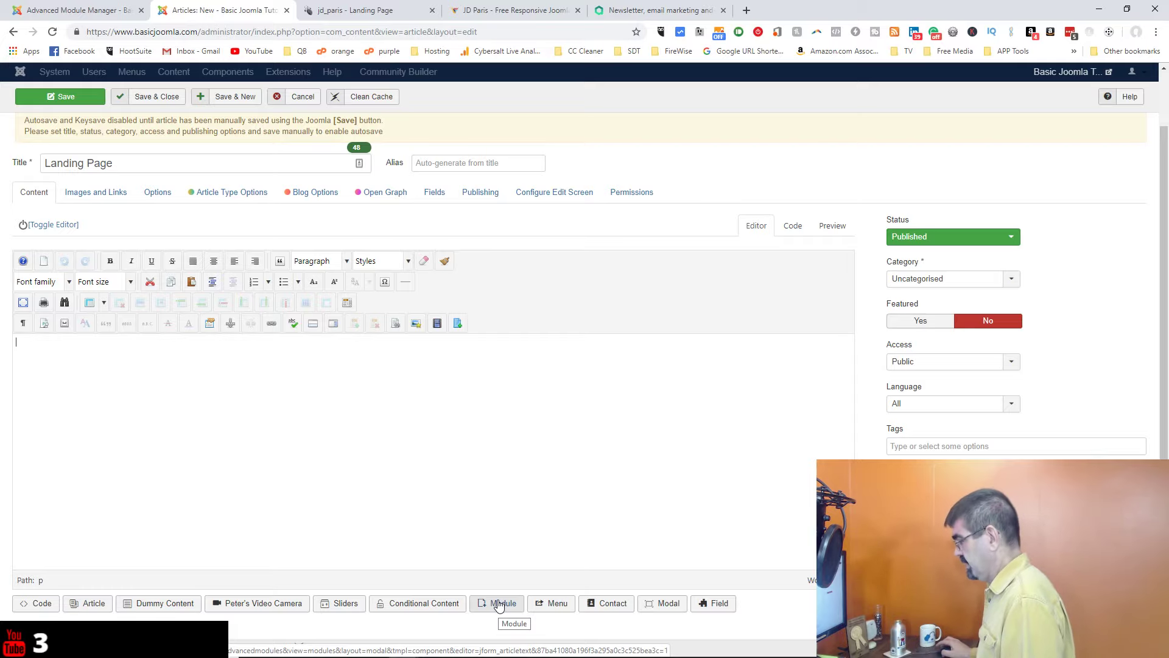
Step: Insert {loadmodule mod_acym,Landing Page} into the article body and center that line
{"action": "left_click", "coordinate": [498, 603]}
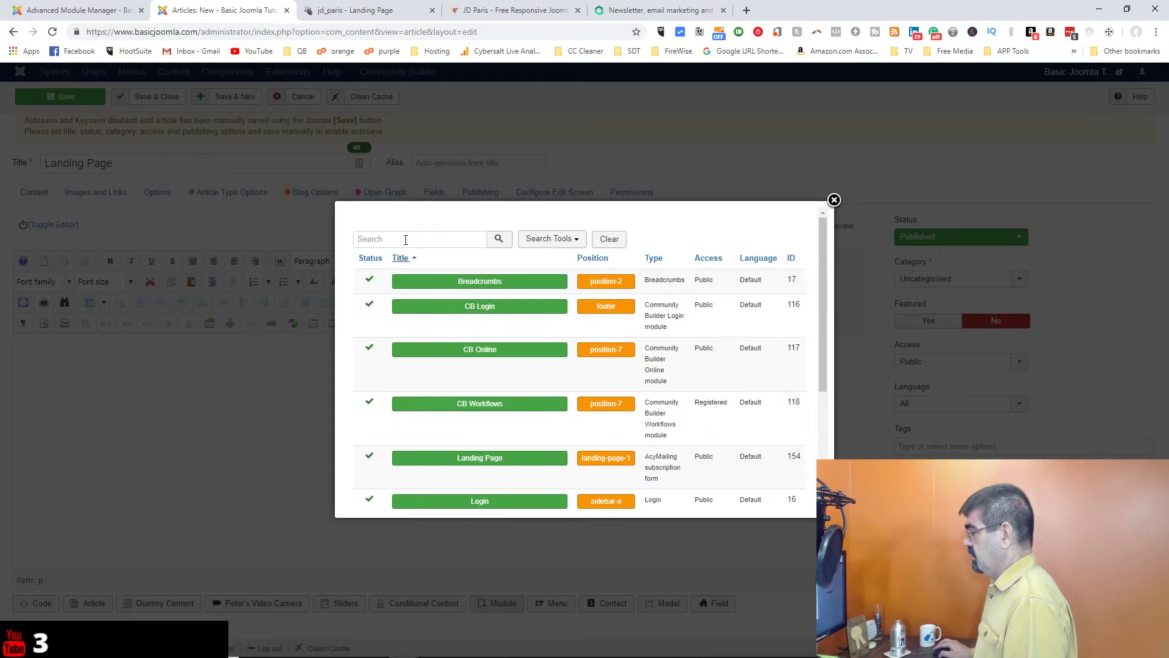
{"action": "left_click", "coordinate": [399, 239]}
{"action": "type", "text": "land"}
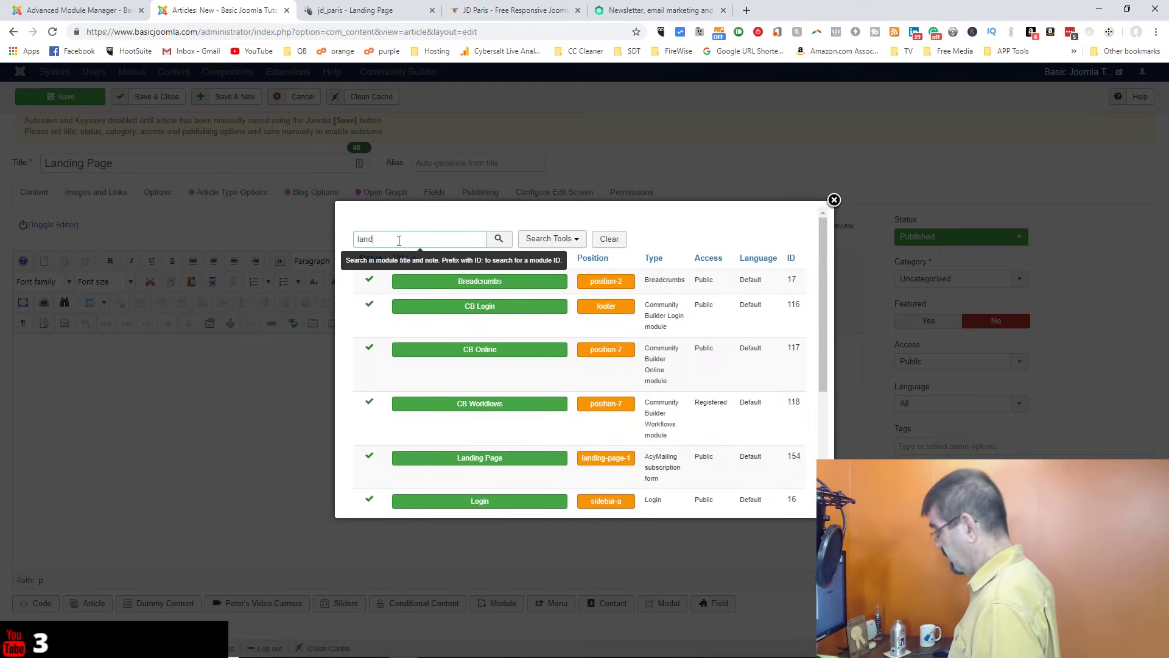
{"action": "key", "text": "Return"}
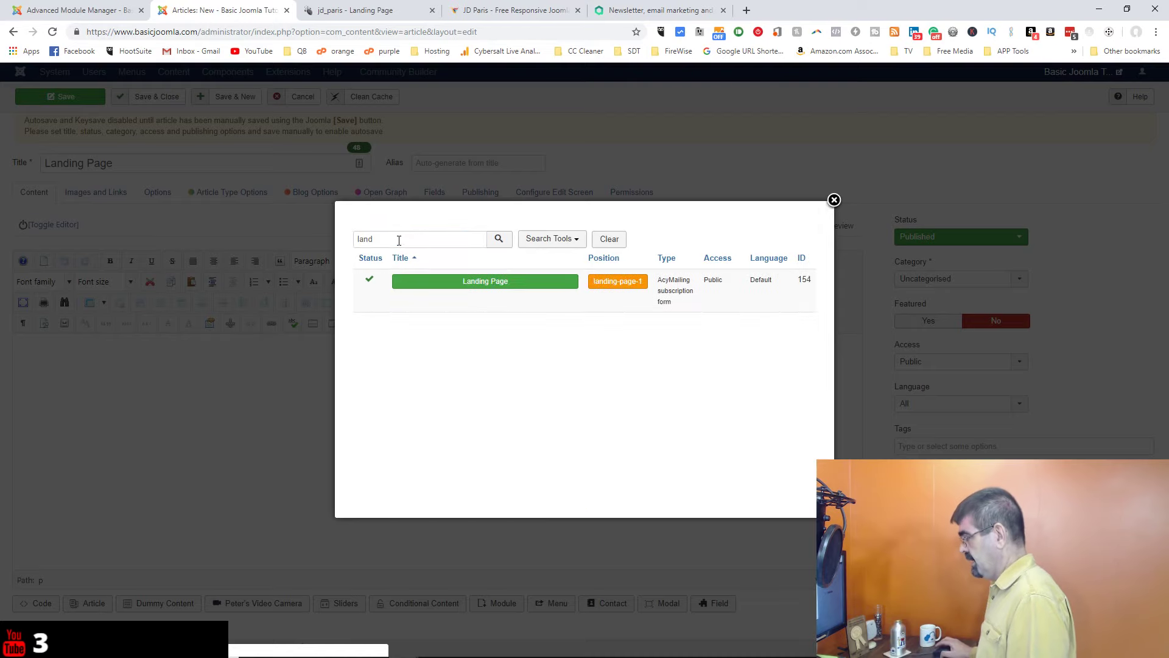
{"action": "left_click", "coordinate": [517, 285]}
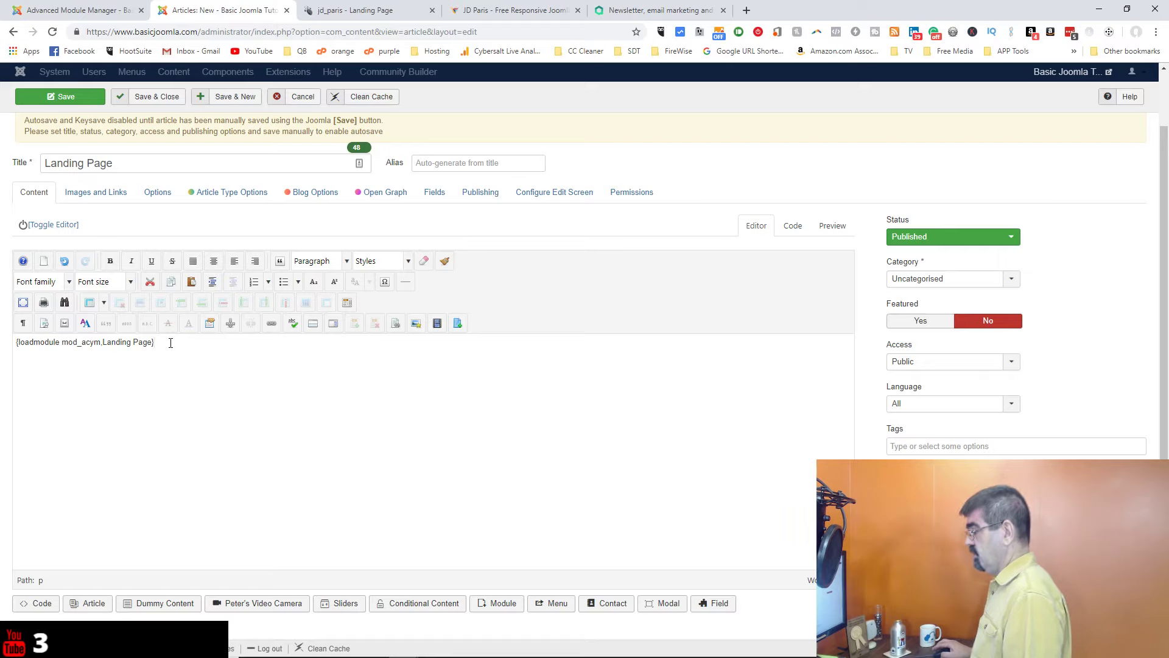
{"action": "left_click", "coordinate": [215, 263]}
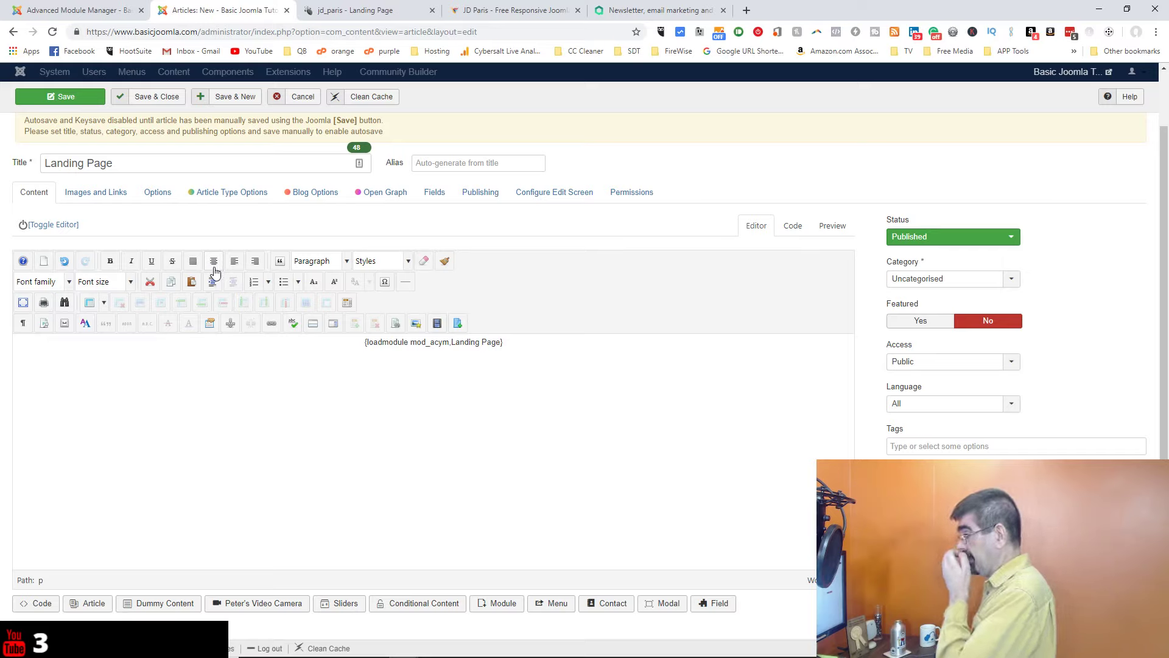
Step: Save the Landing Page article and review the saved result
{"action": "left_click", "coordinate": [77, 102]}
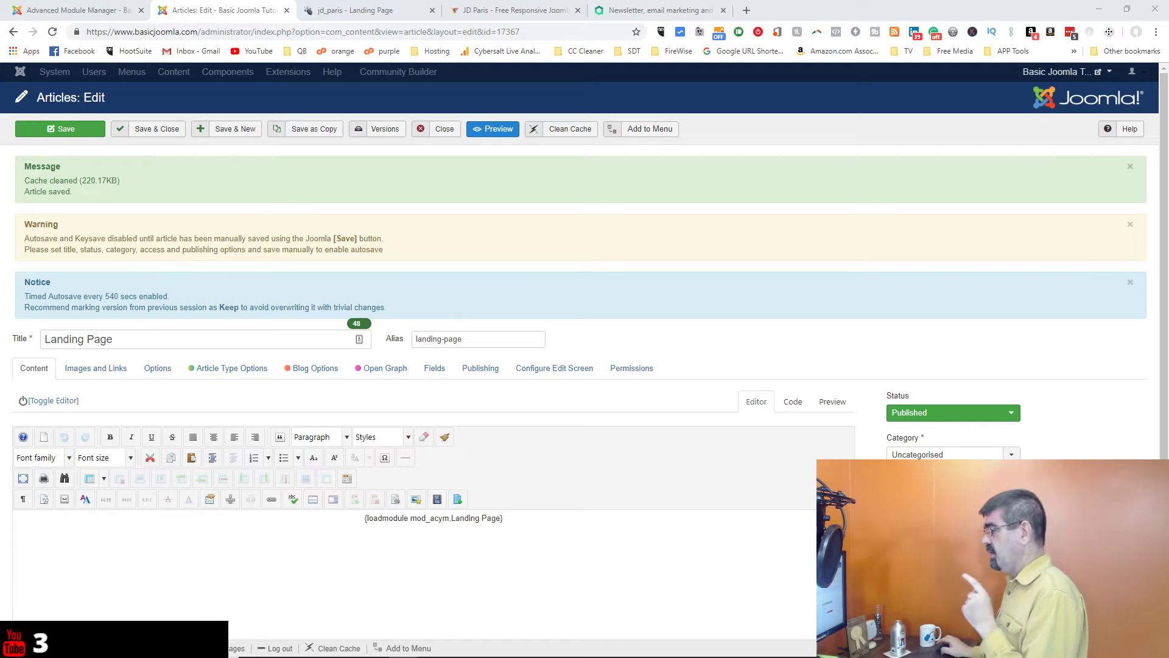
{"action": "scroll", "coordinate": [248, 230], "scroll_direction": "down", "scroll_amount": 2}
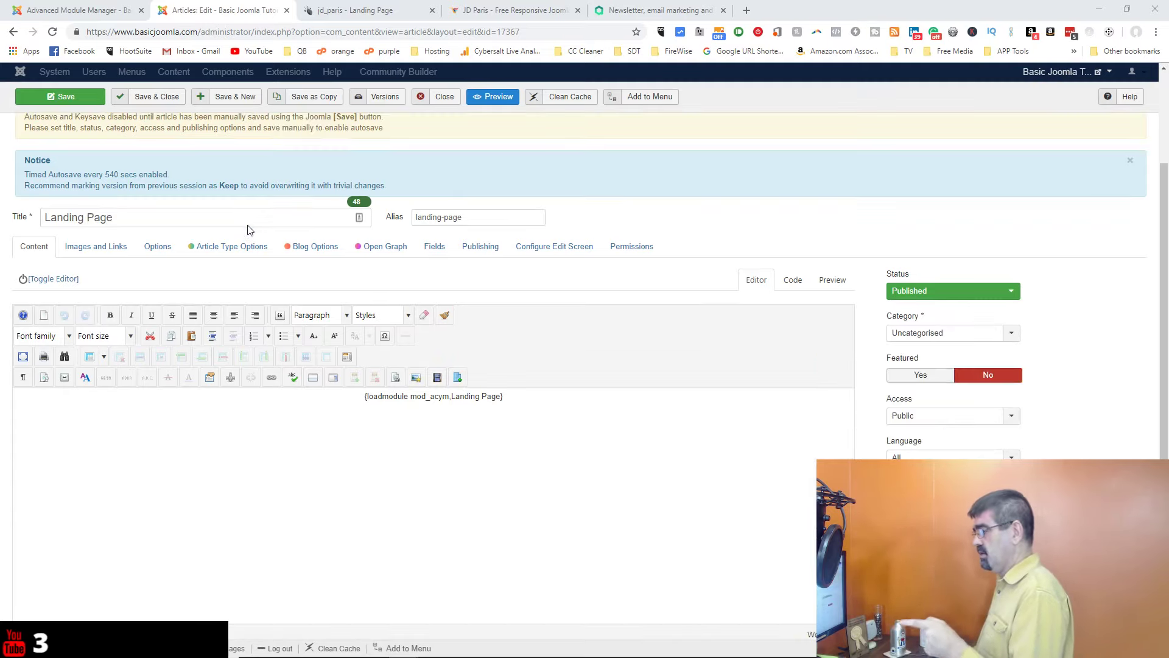
{"action": "scroll", "coordinate": [126, 219], "scroll_direction": "down", "scroll_amount": 1}
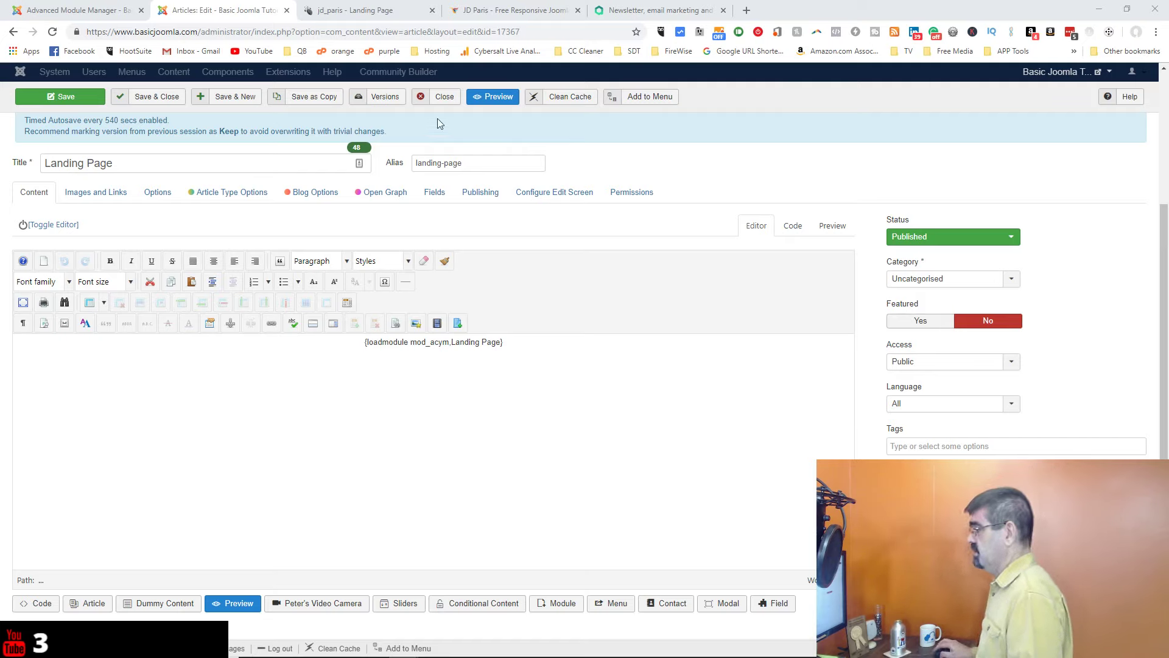
Step: Close the article and open Advanced Template Manager from Regular Labs Extension Manager in a new tab
{"action": "left_click", "coordinate": [444, 98]}
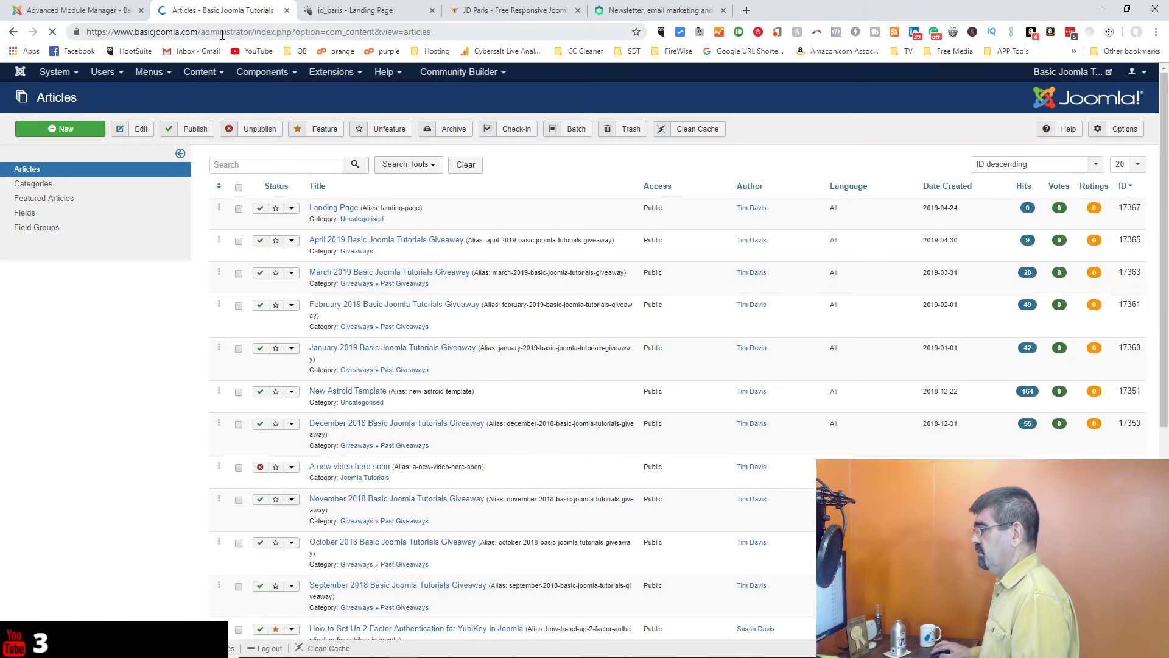
{"action": "left_click", "coordinate": [254, 73]}
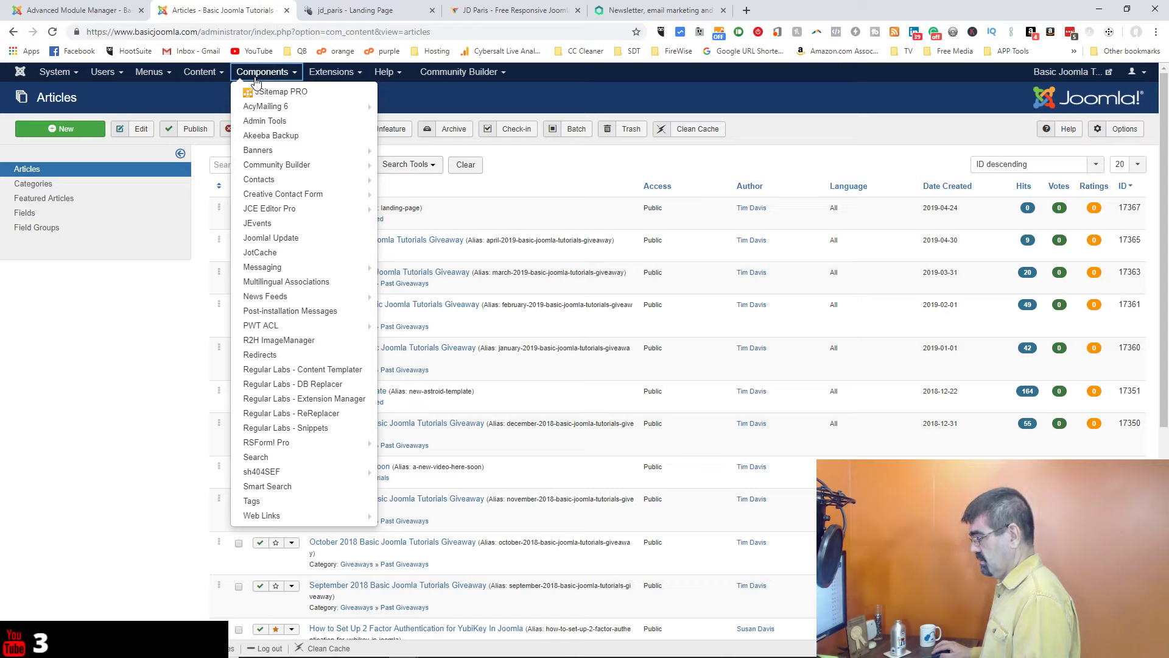
{"action": "left_click", "coordinate": [327, 399]}
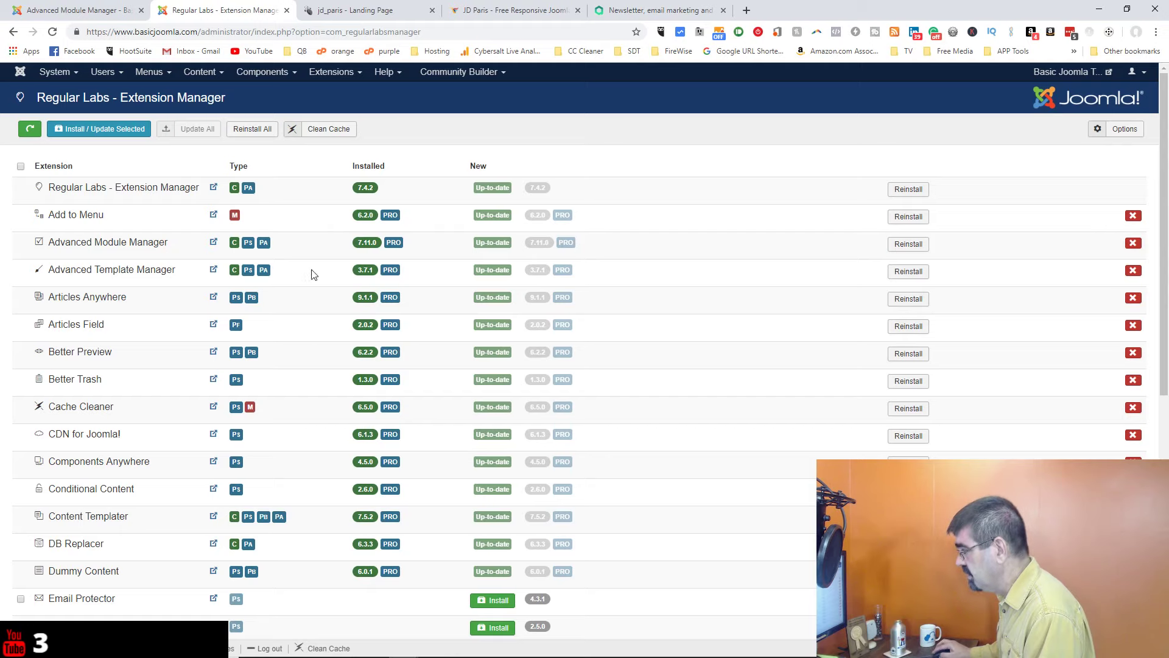
{"action": "mouse_move", "coordinate": [164, 269]}
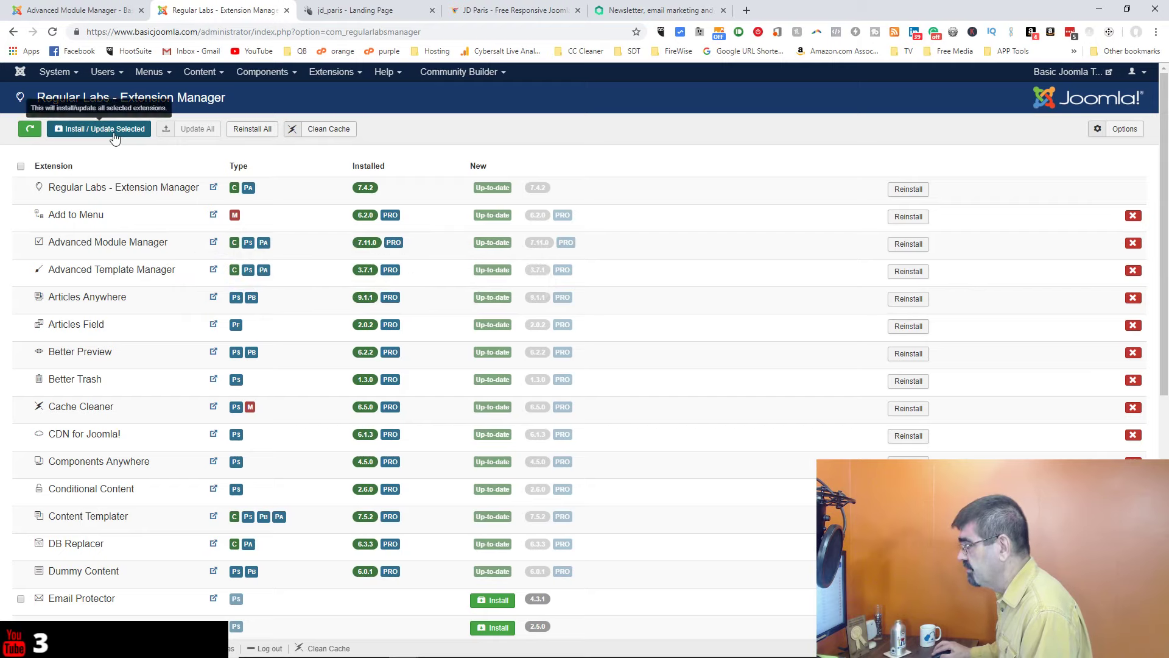
{"action": "left_click", "coordinate": [249, 76]}
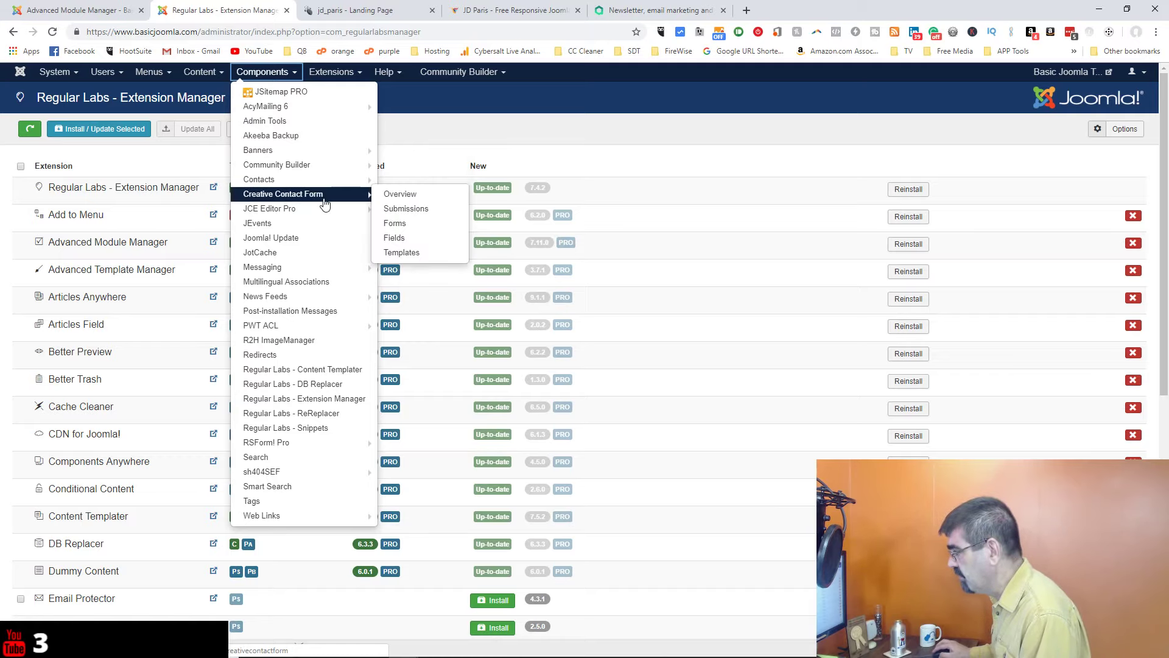
{"action": "mouse_move", "coordinate": [369, 154]}
{"action": "left_click", "coordinate": [481, 123]}
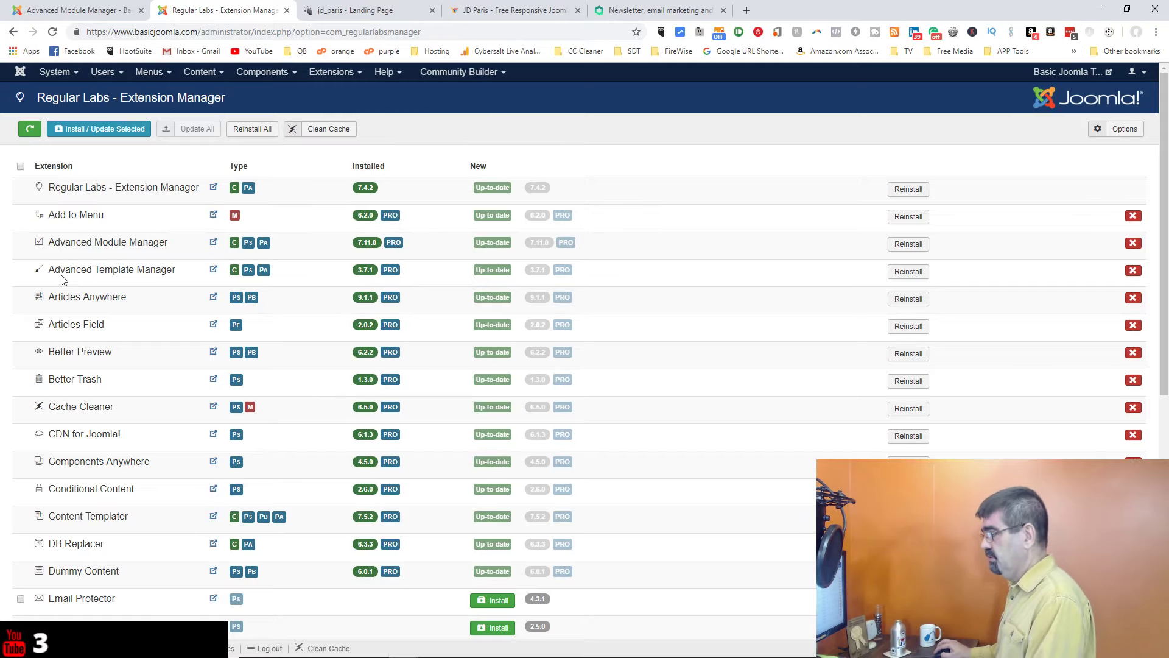
{"action": "left_click", "coordinate": [235, 273]}
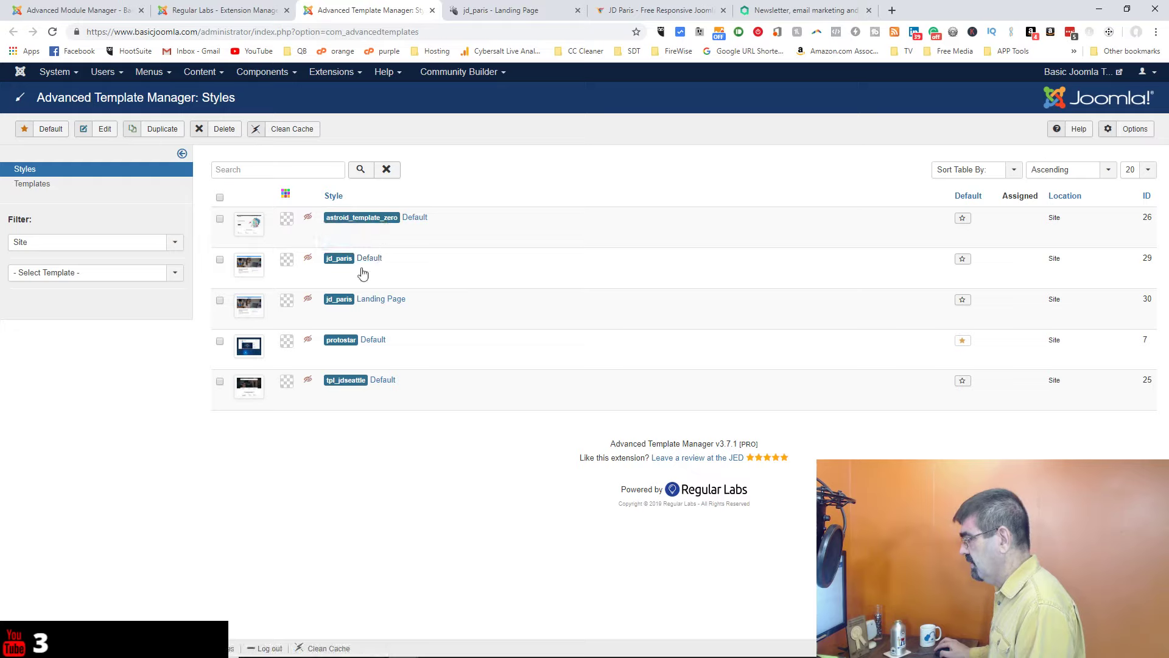
Step: Open the jd_paris - Landing Page template style at its Assignments tab
{"action": "left_click", "coordinate": [384, 302]}
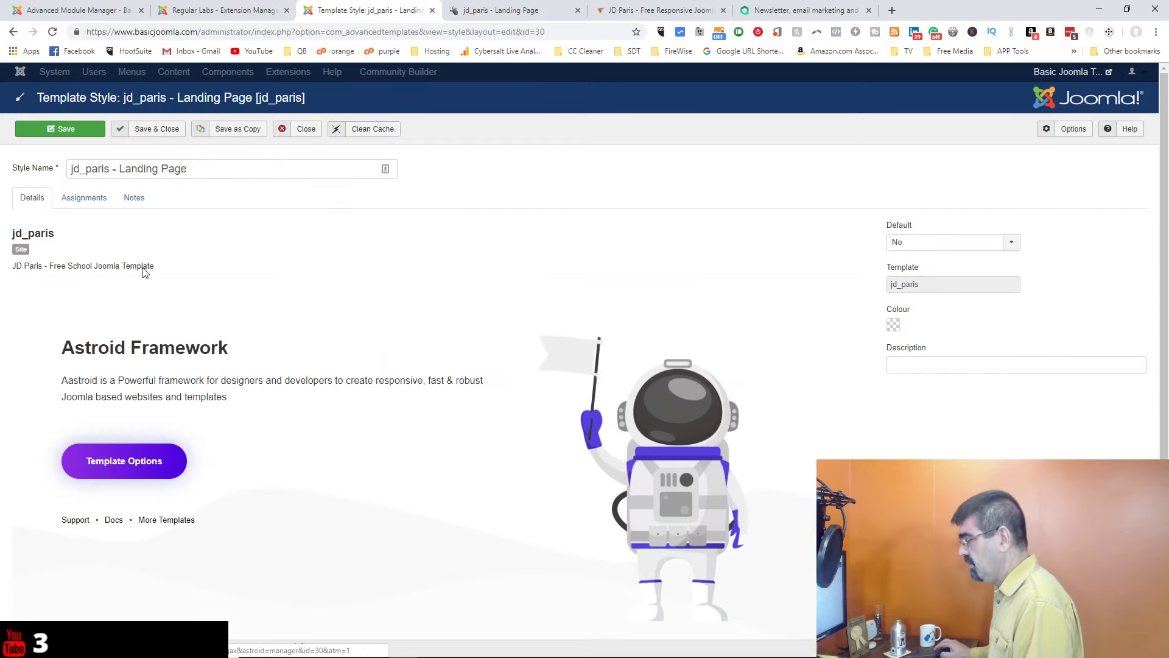
{"action": "left_click", "coordinate": [82, 199]}
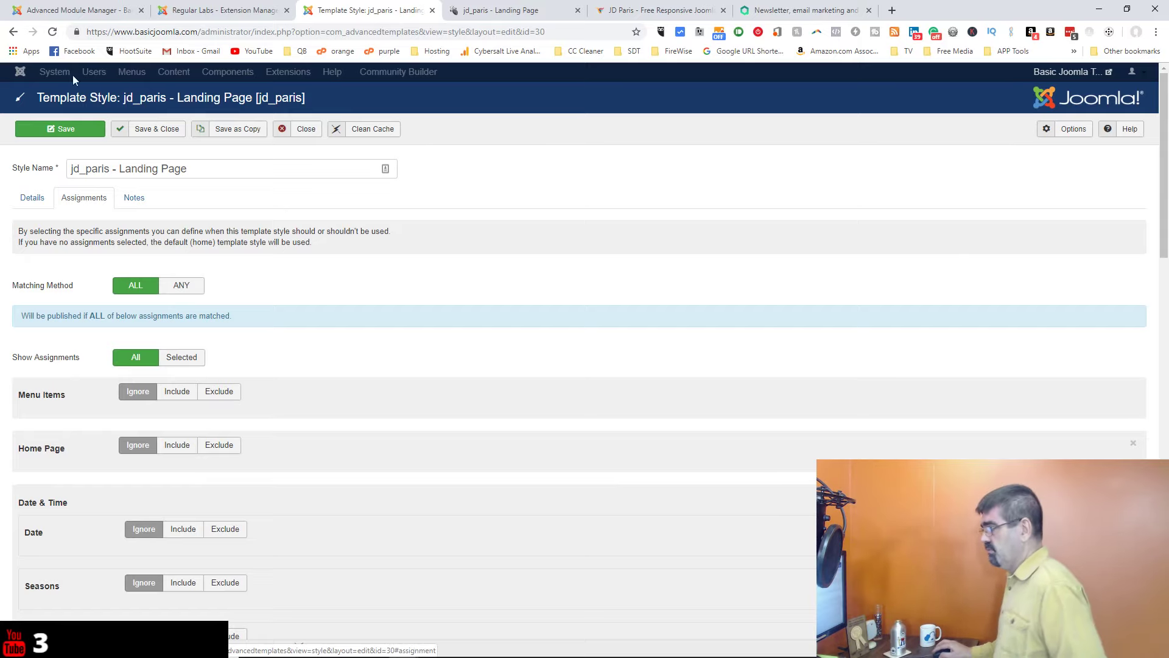
{"action": "left_click", "coordinate": [15, 34]}
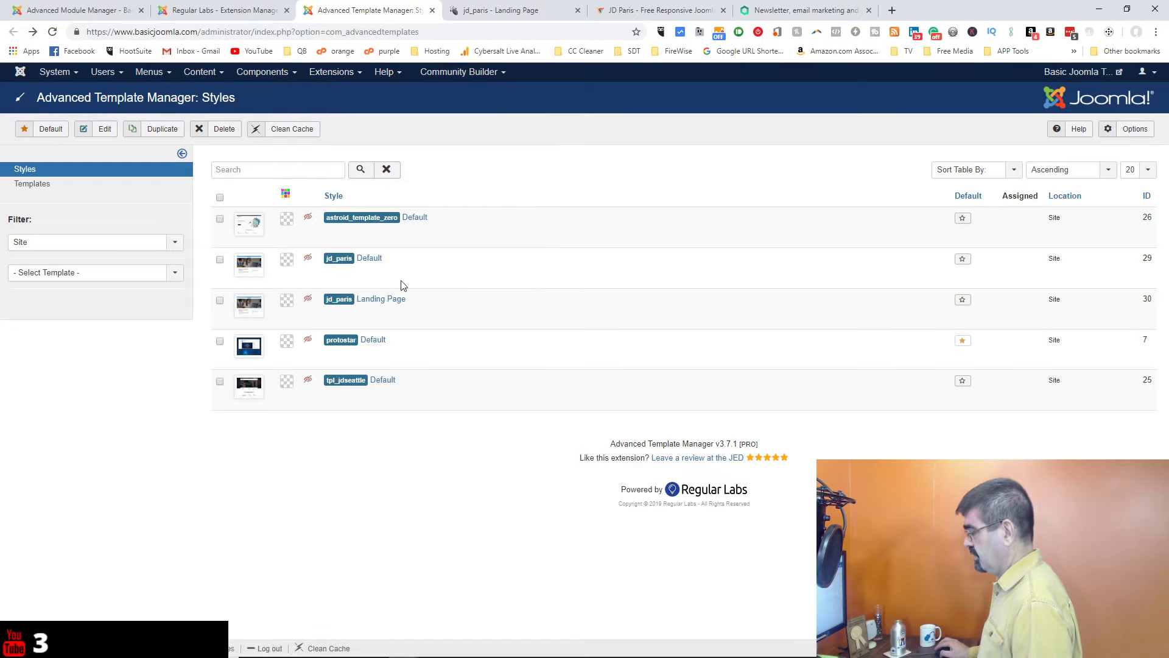
{"action": "left_click", "coordinate": [373, 301]}
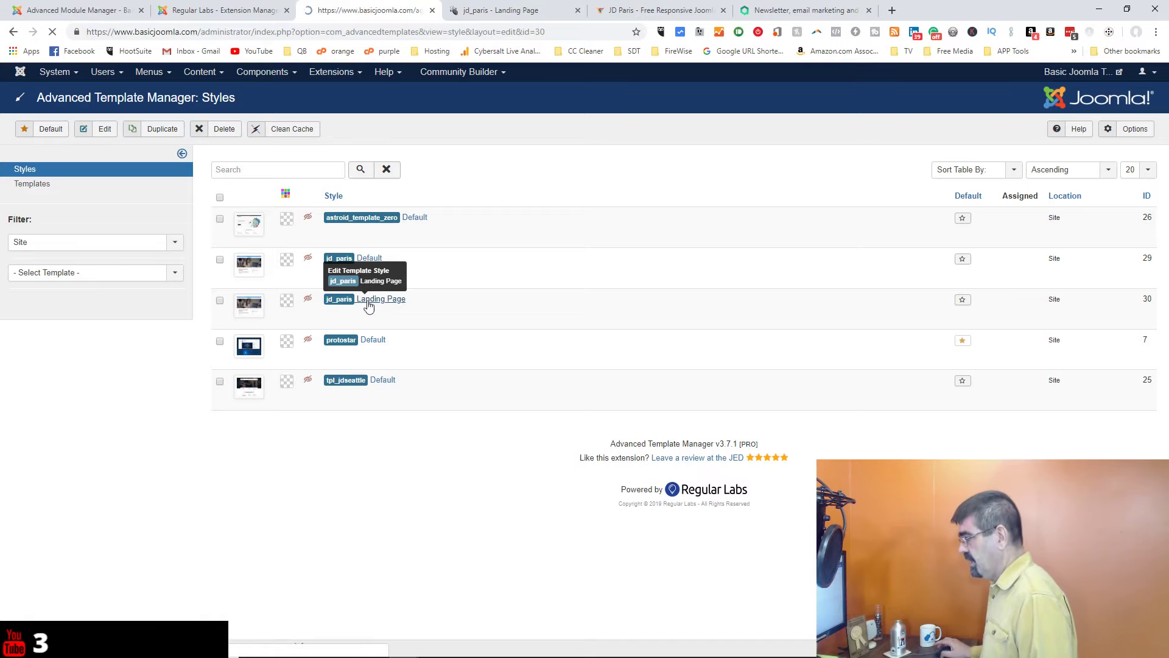
{"action": "left_click", "coordinate": [81, 200]}
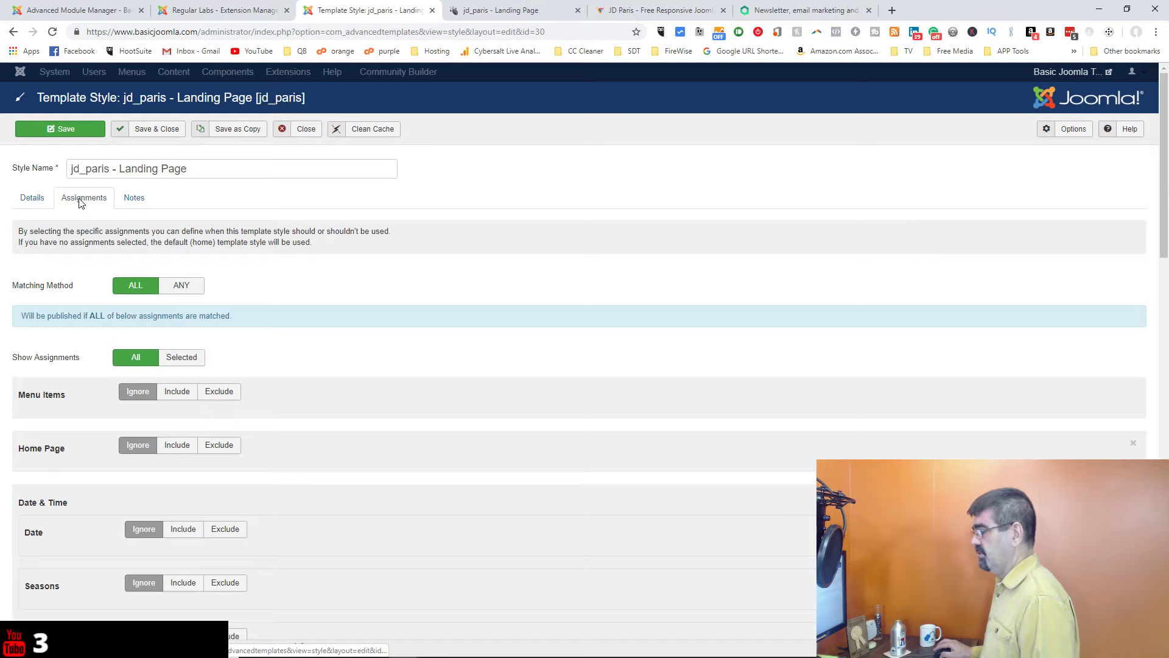
{"action": "scroll", "coordinate": [444, 255], "scroll_direction": "down", "scroll_amount": 2}
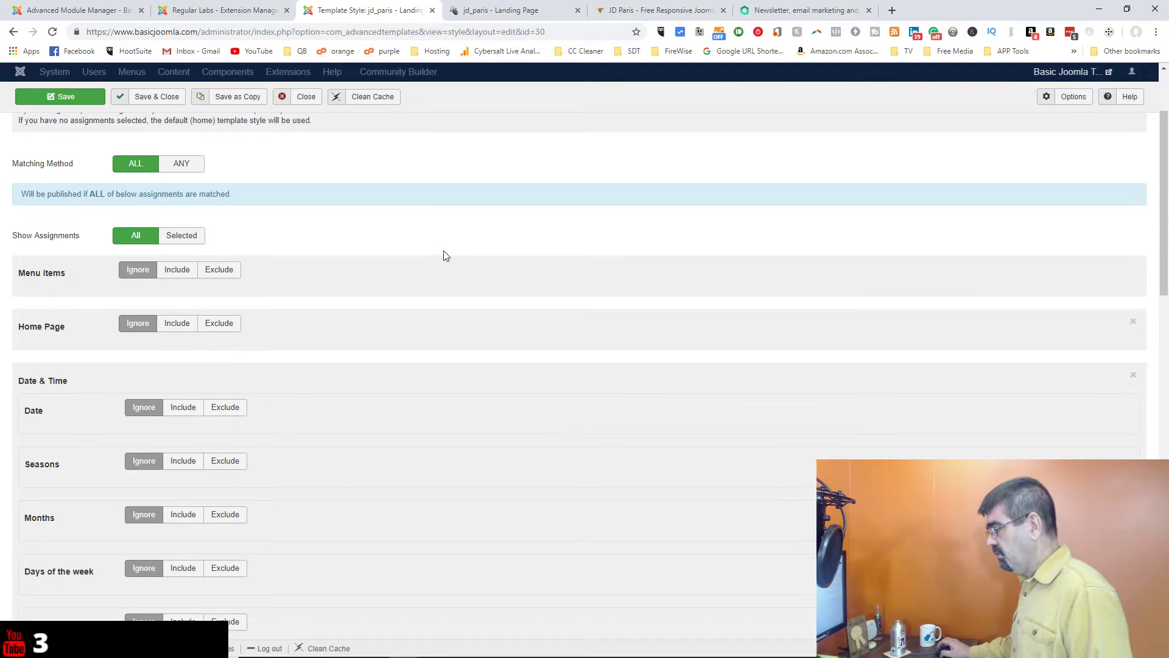
{"action": "scroll", "coordinate": [444, 254], "scroll_direction": "up", "scroll_amount": 1}
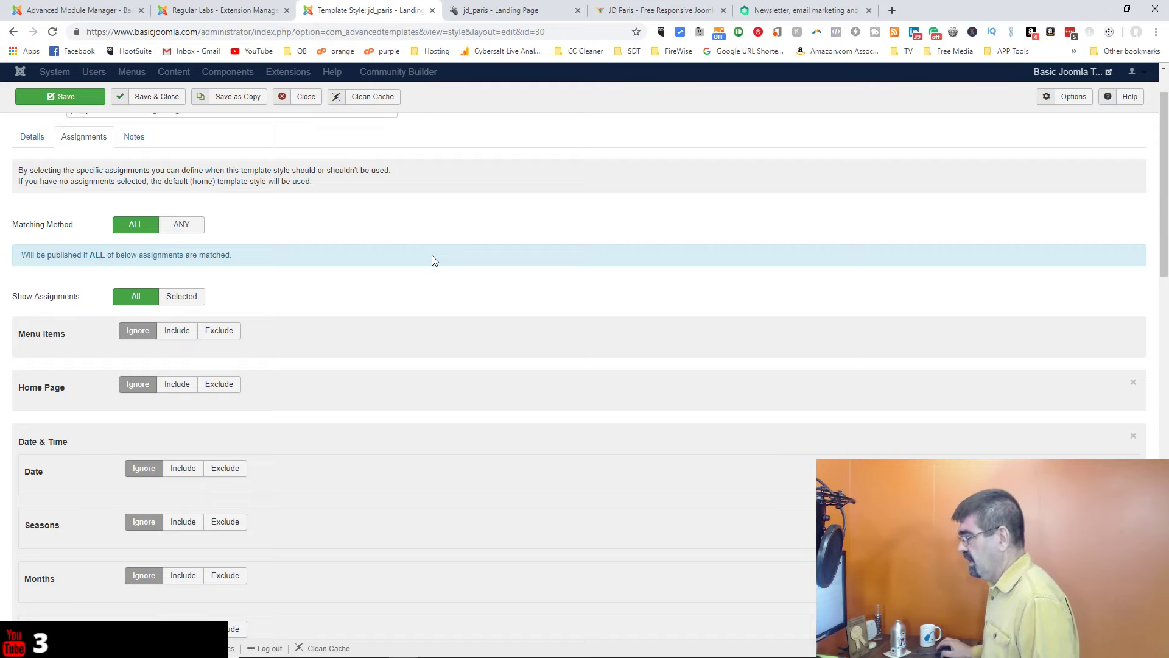
{"action": "scroll", "coordinate": [432, 256], "scroll_direction": "down", "scroll_amount": 6}
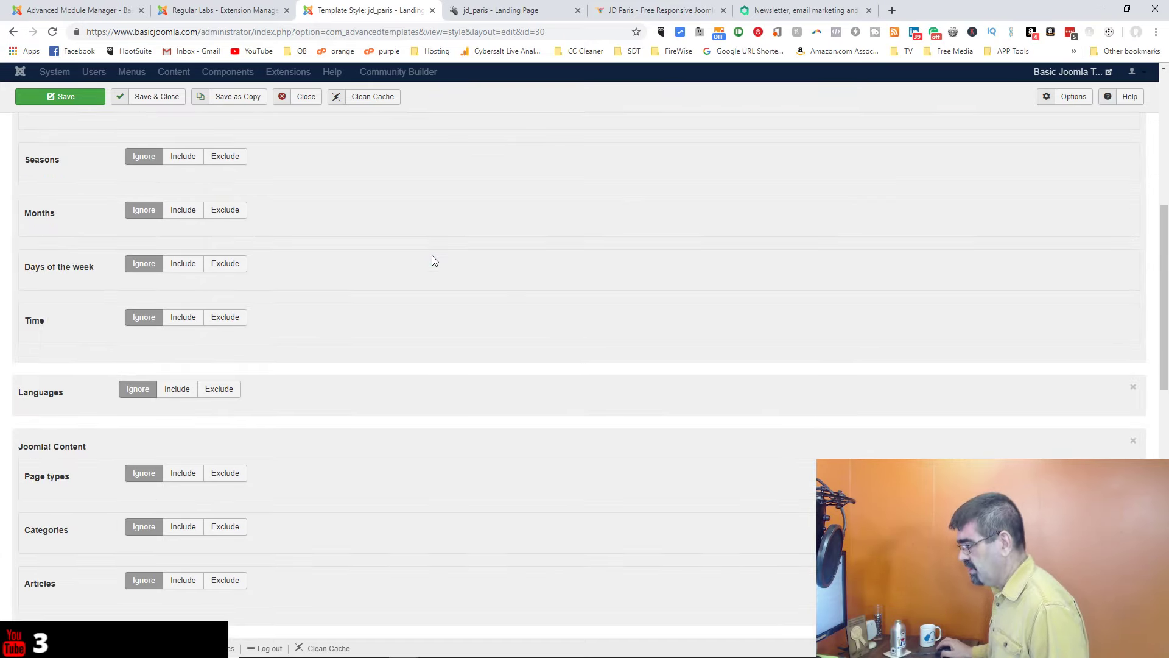
{"action": "scroll", "coordinate": [433, 260], "scroll_direction": "down", "scroll_amount": 3}
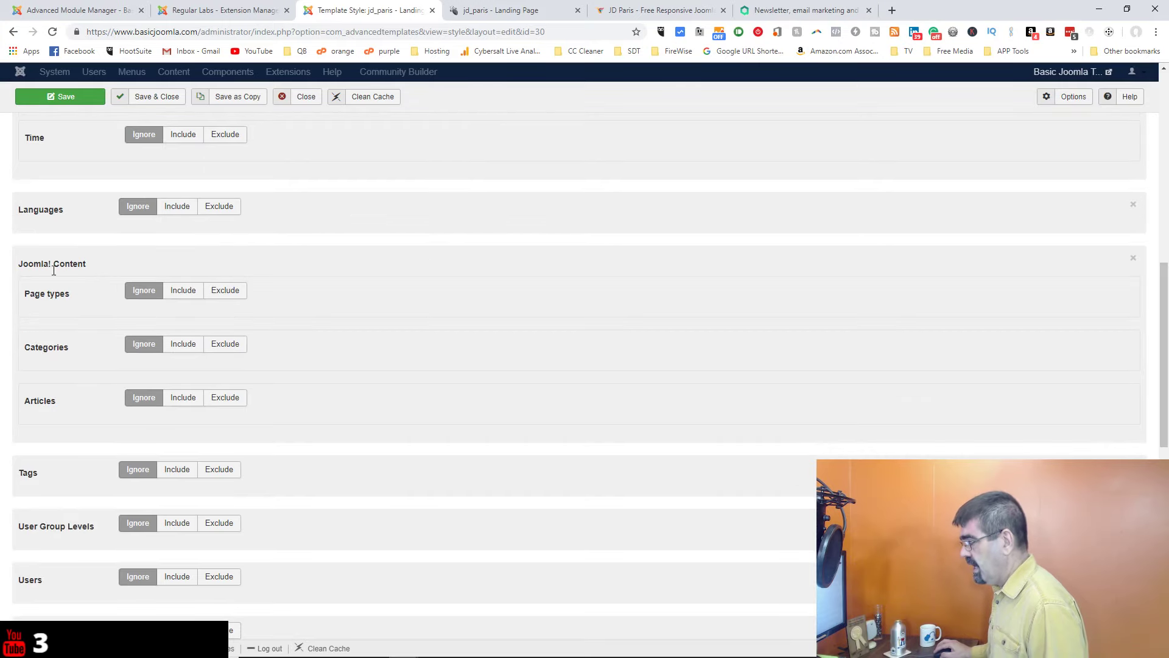
Step: Set Articles assignment to Include with Landing Page [Uncategorised] [17367] selected
{"action": "left_click", "coordinate": [189, 401]}
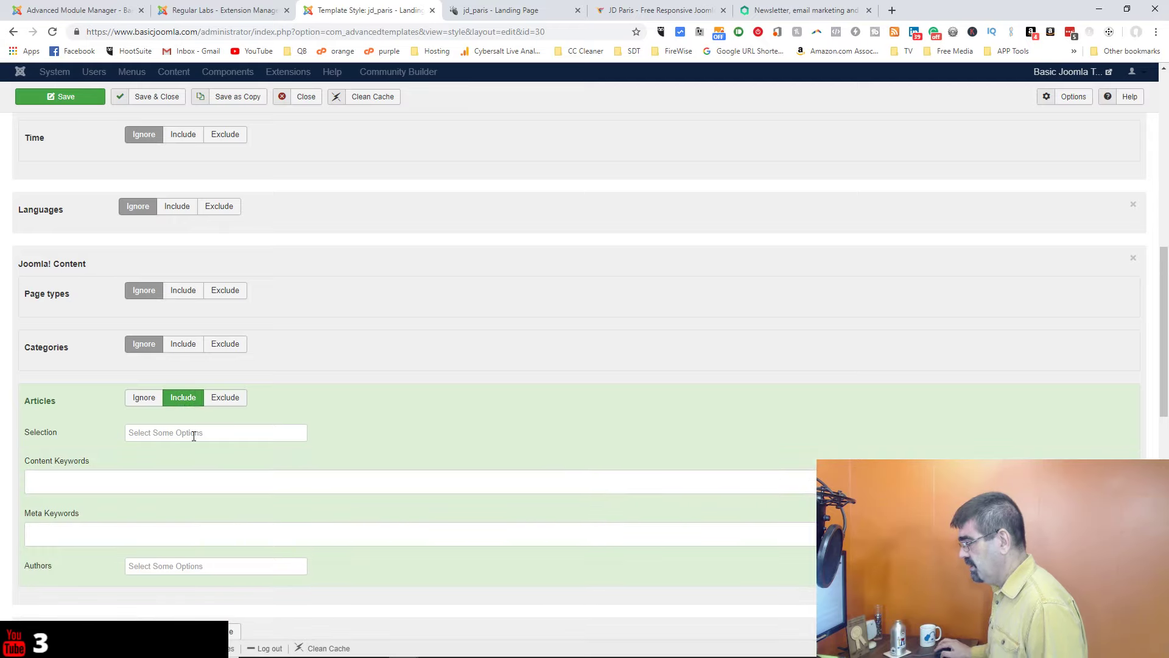
{"action": "left_click", "coordinate": [194, 434]}
{"action": "type", "text": "lan"}
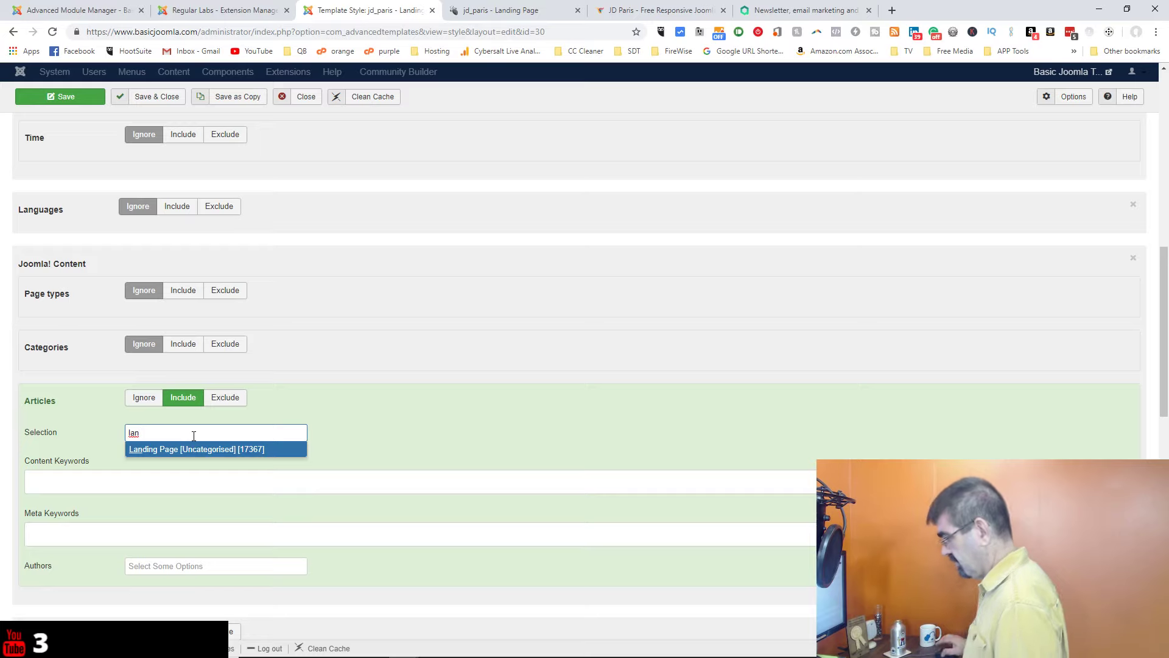
{"action": "left_click", "coordinate": [179, 449]}
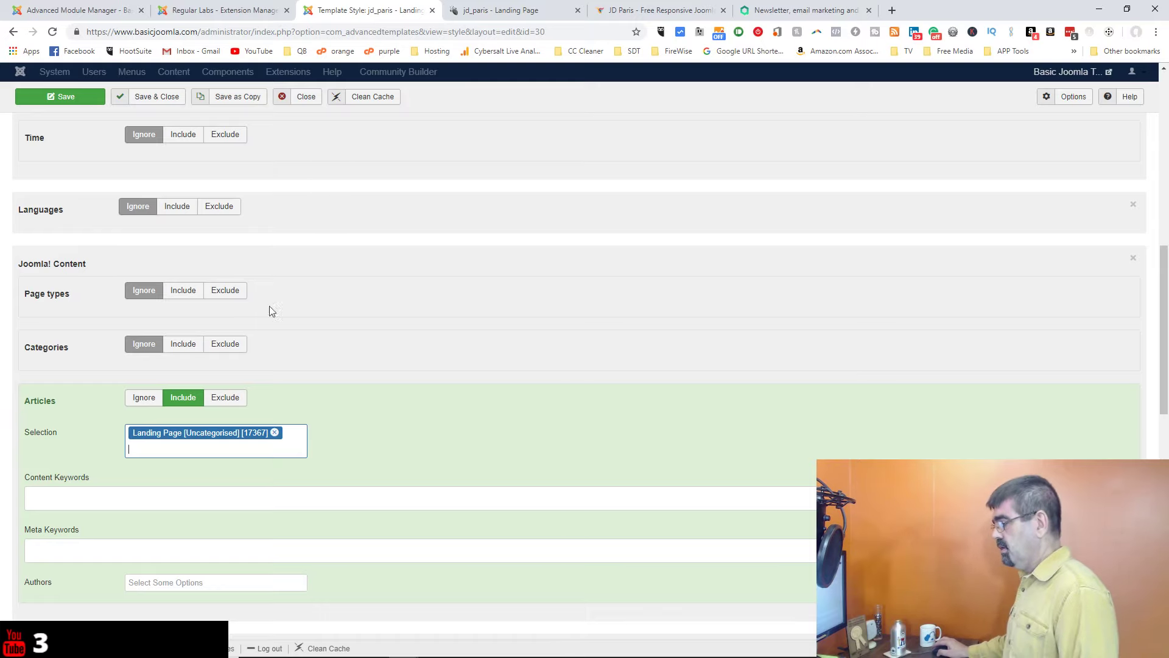
{"action": "scroll", "coordinate": [458, 331], "scroll_direction": "up", "scroll_amount": 10}
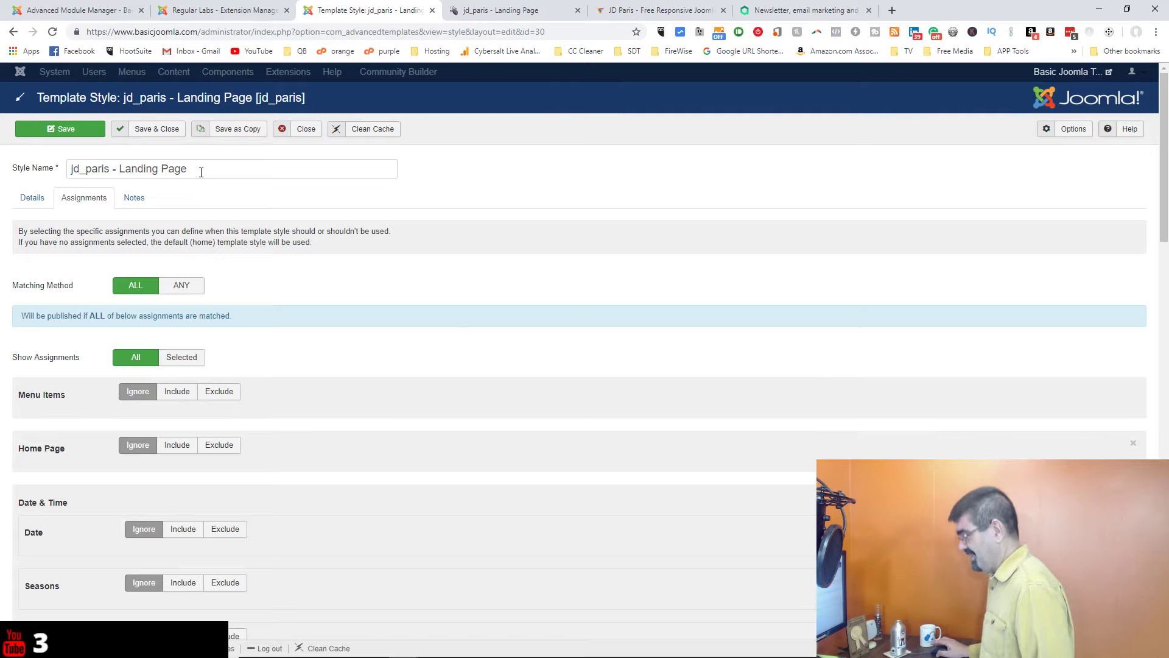
Step: Save and close the landing page template style, then reopen the Landing Page article from Content > Articles
{"action": "left_click", "coordinate": [153, 134]}
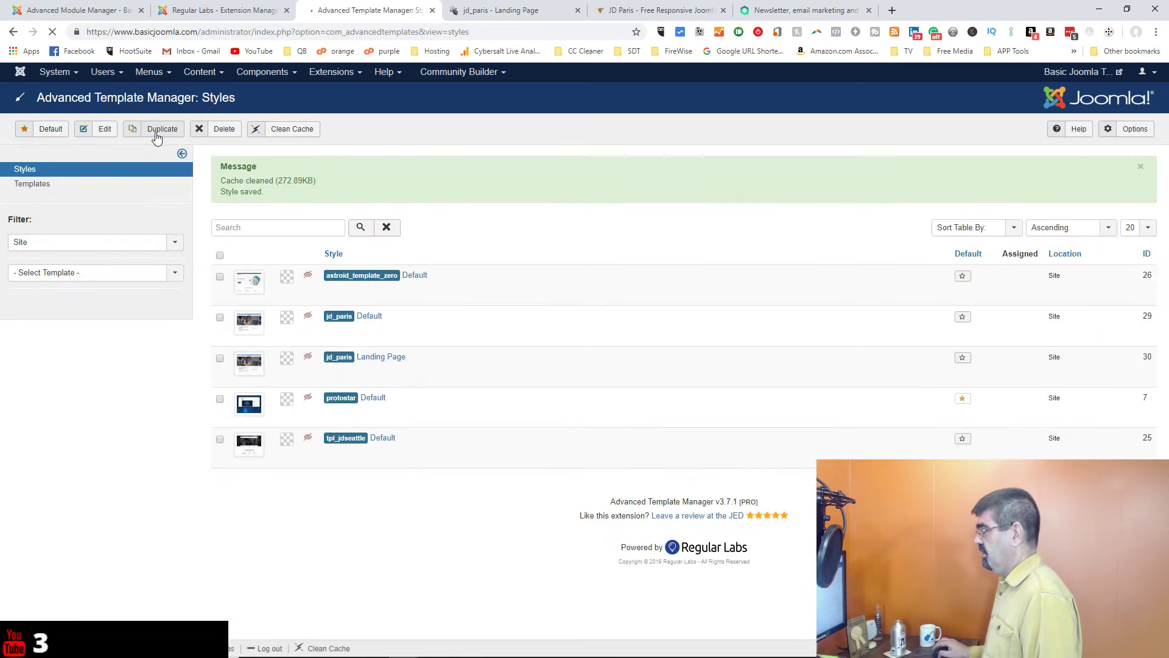
{"action": "left_click", "coordinate": [227, 11]}
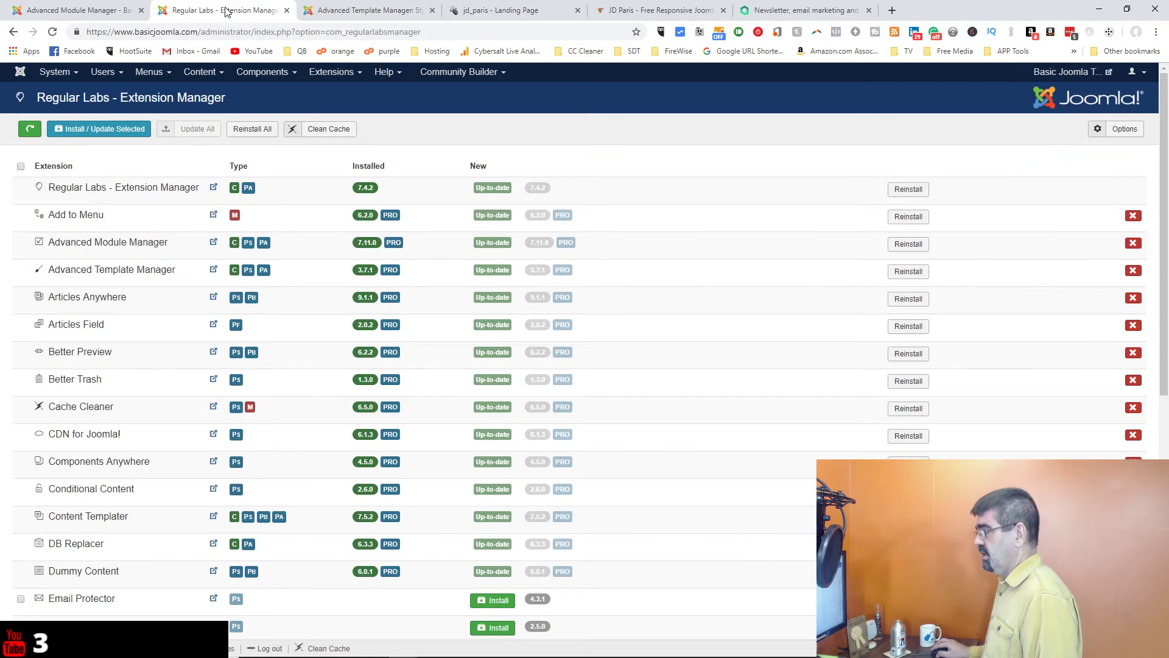
{"action": "left_click", "coordinate": [199, 72]}
{"action": "left_click", "coordinate": [201, 91]}
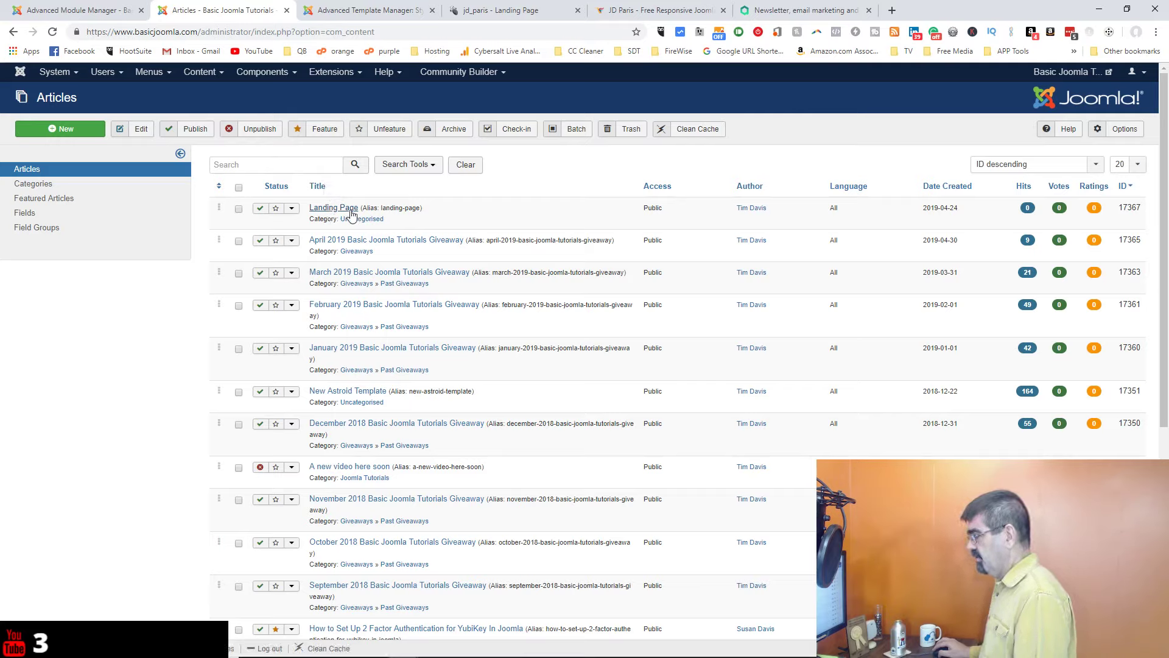
{"action": "left_click", "coordinate": [346, 210]}
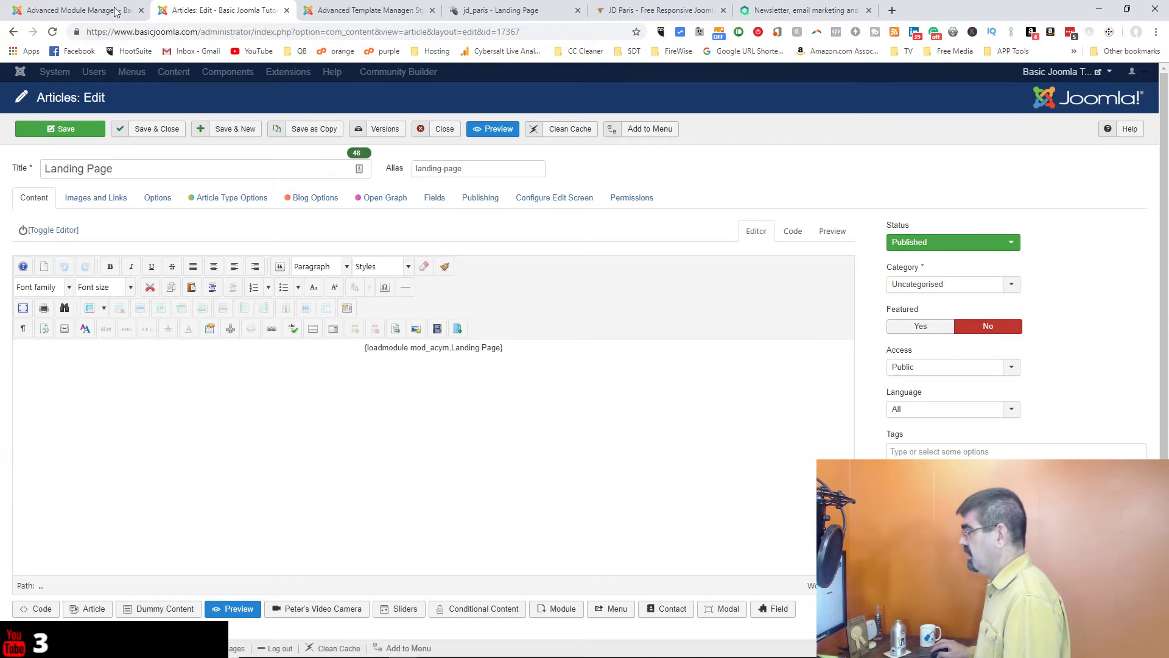
Step: Load the site's /landing-page address in a new tab, see page-not-found, and return to the article
{"action": "left_click", "coordinate": [96, 13]}
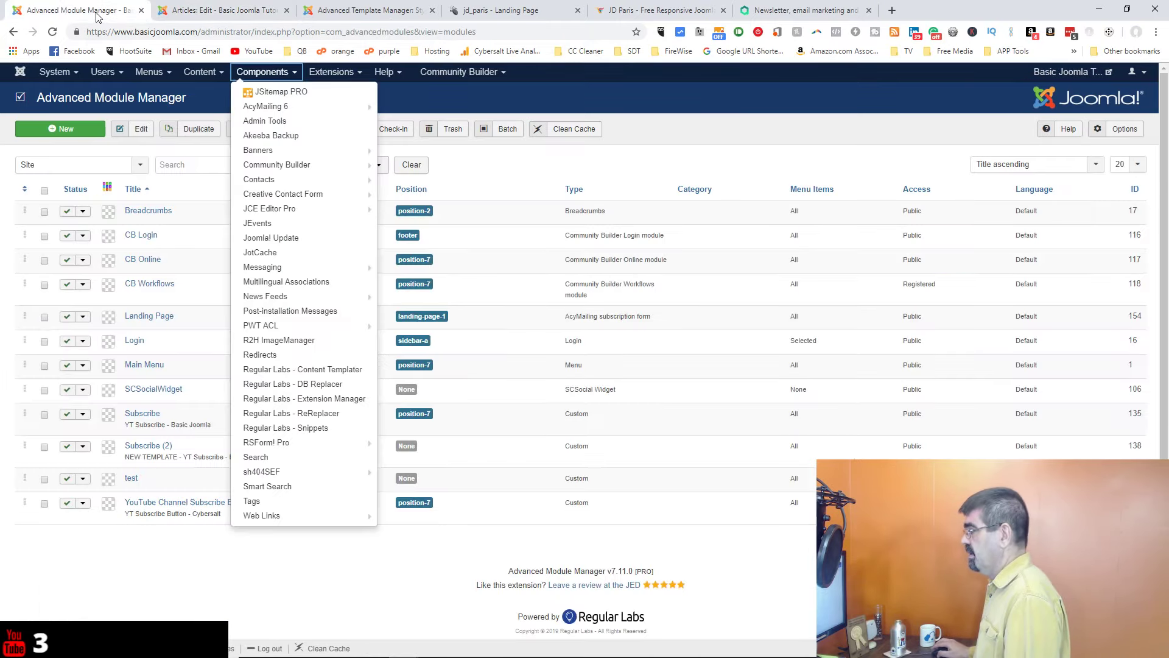
{"action": "left_click", "coordinate": [1060, 72]}
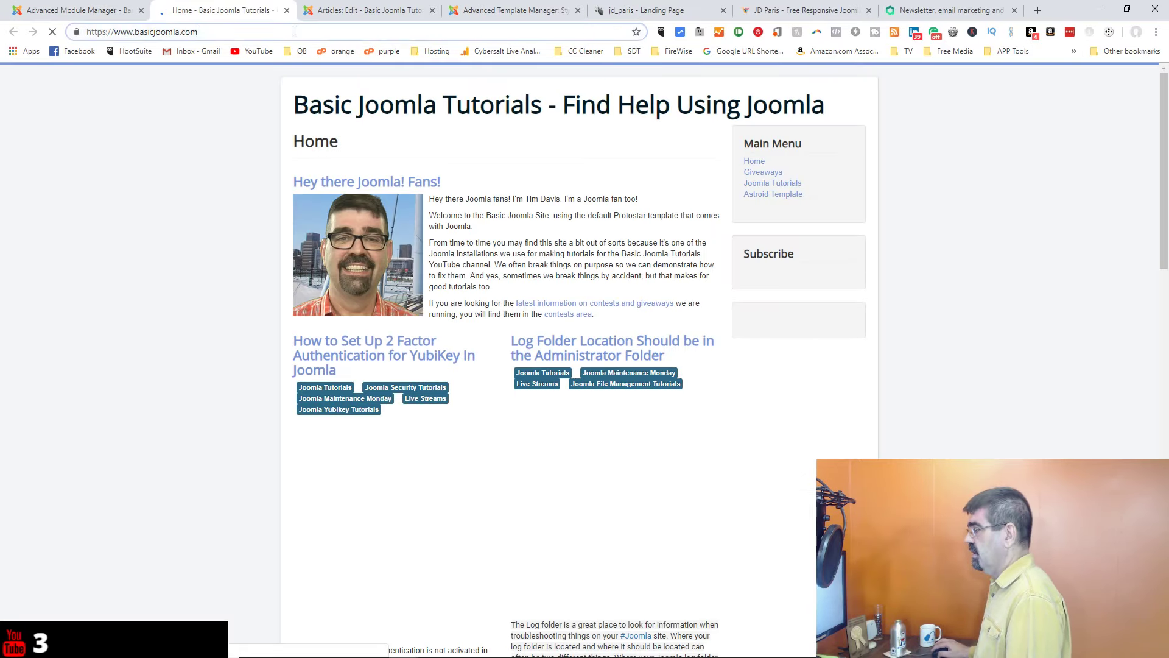
{"action": "left_click", "coordinate": [324, 32]}
{"action": "type", "text": "/"}
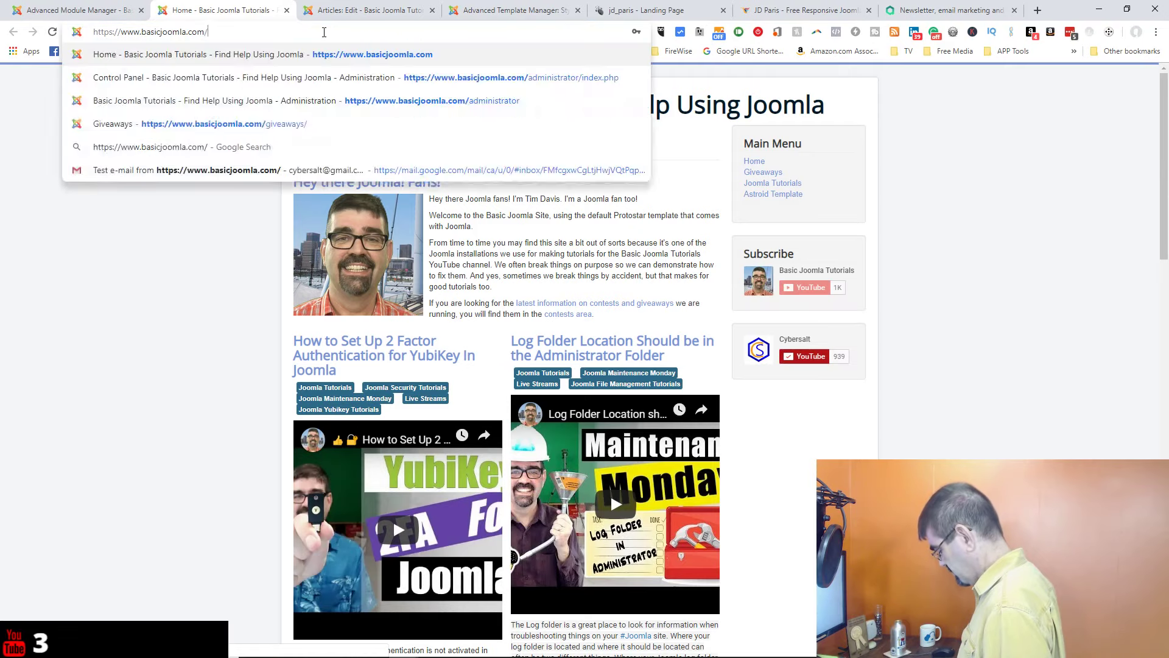
{"action": "type", "text": "landing-pa"}
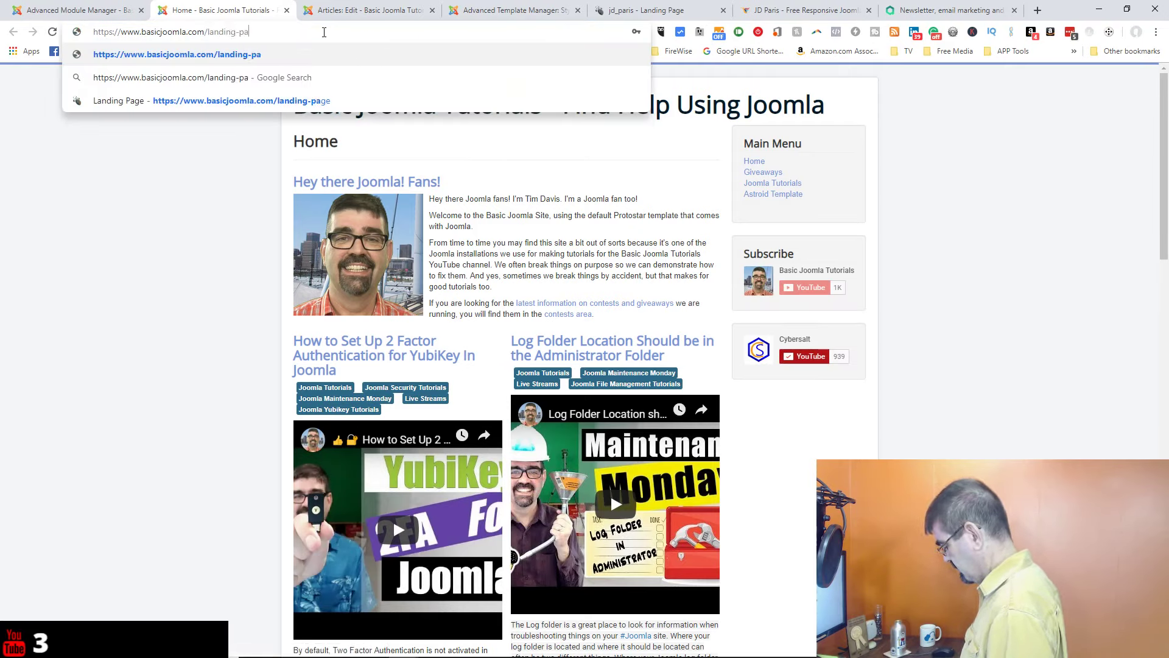
{"action": "type", "text": "ge"}
{"action": "key", "text": "Return"}
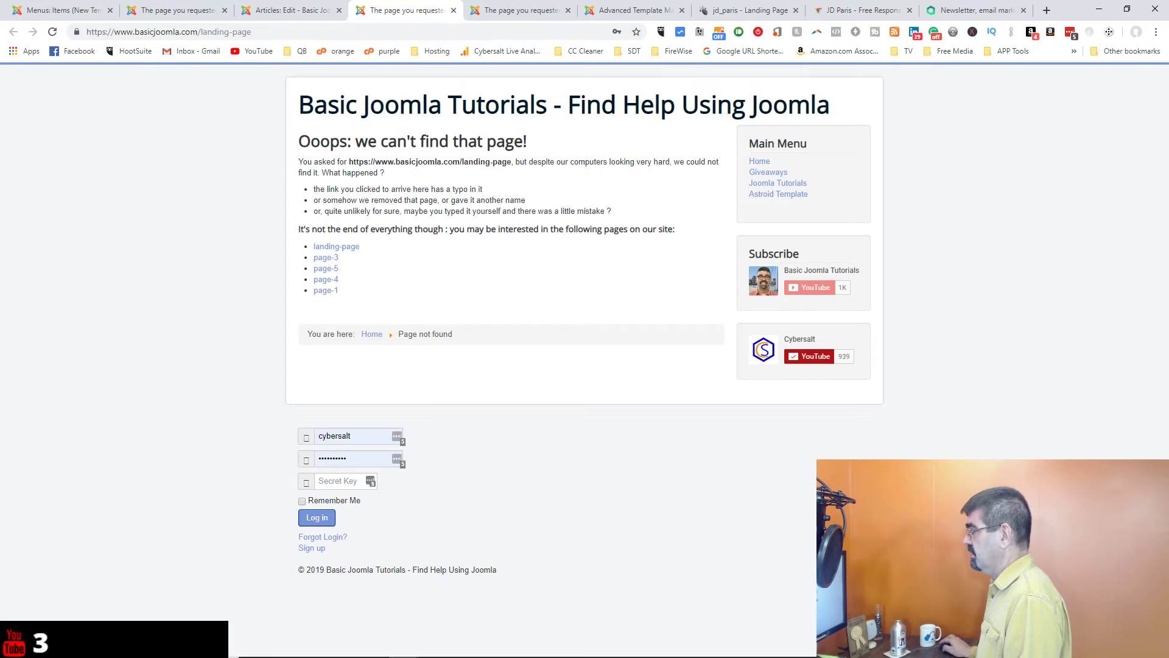
{"action": "left_click", "coordinate": [288, 11]}
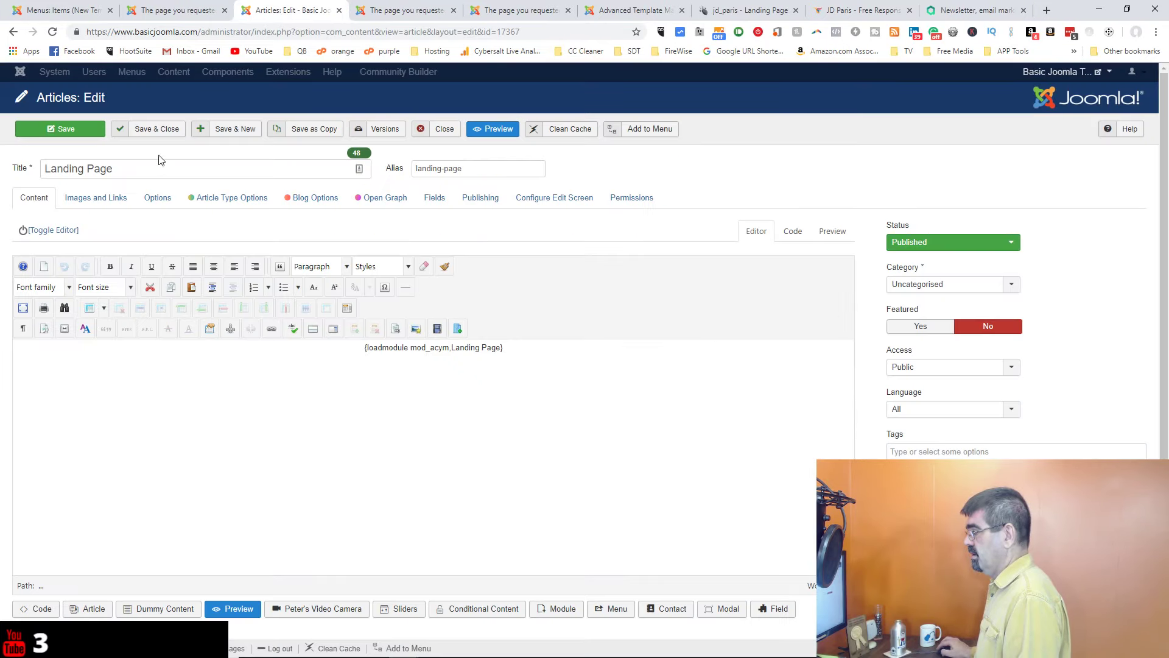
Step: Save the Landing Page article as a copy with status Published
{"action": "left_click", "coordinate": [320, 137]}
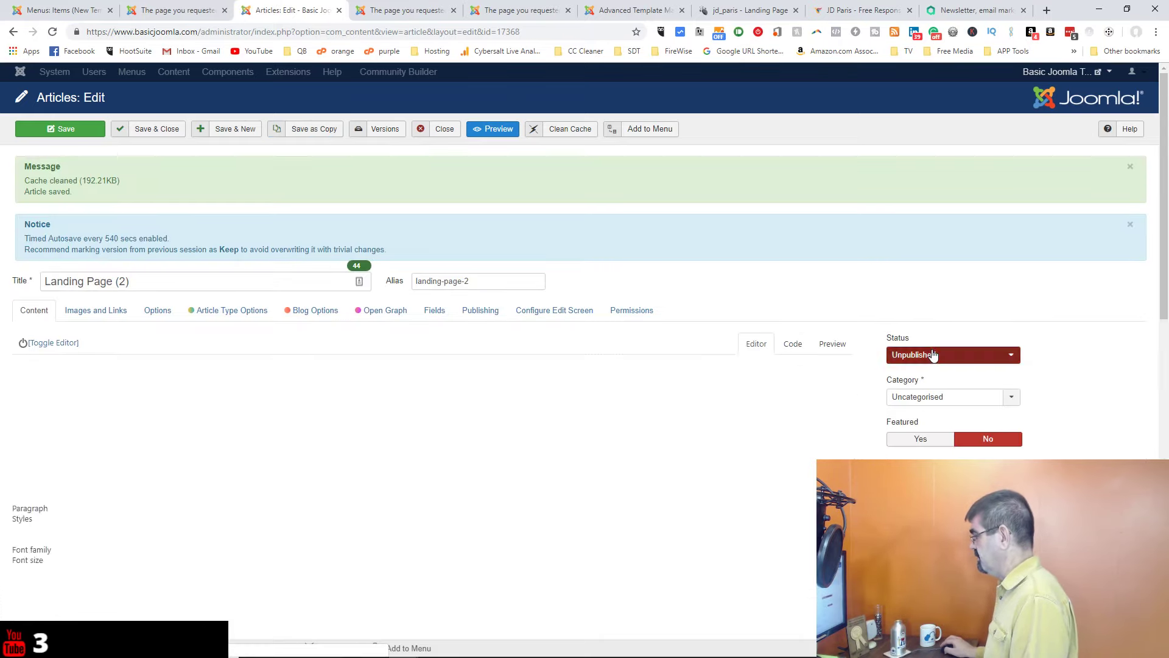
{"action": "left_click", "coordinate": [933, 354]}
{"action": "left_click", "coordinate": [932, 370]}
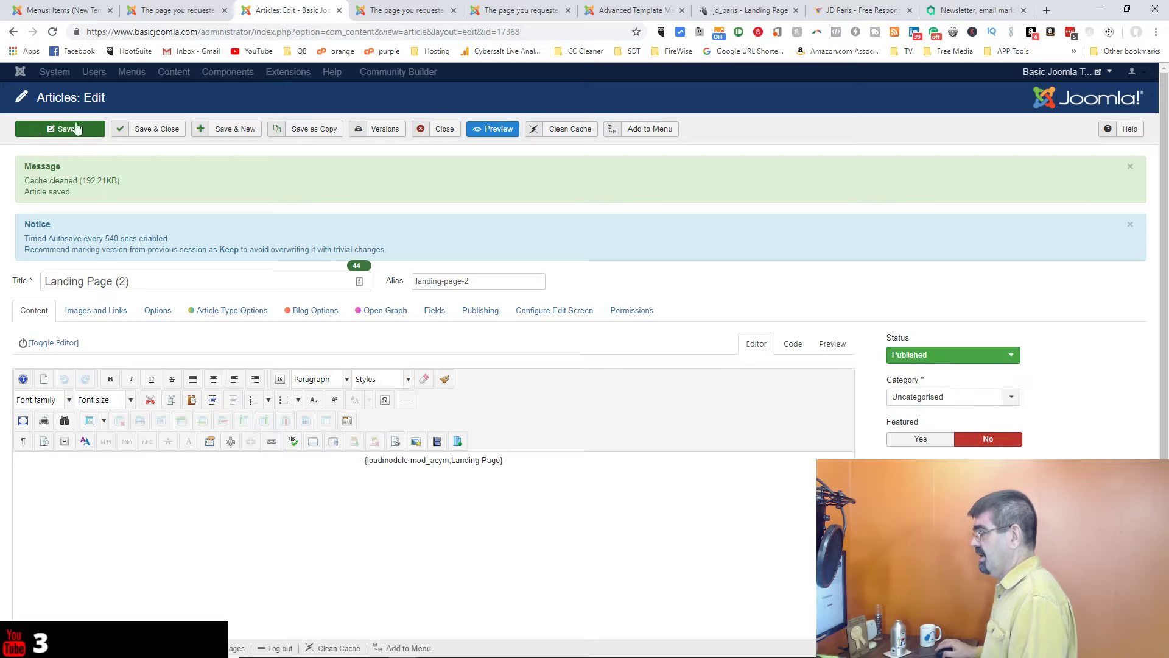
{"action": "left_click", "coordinate": [33, 131]}
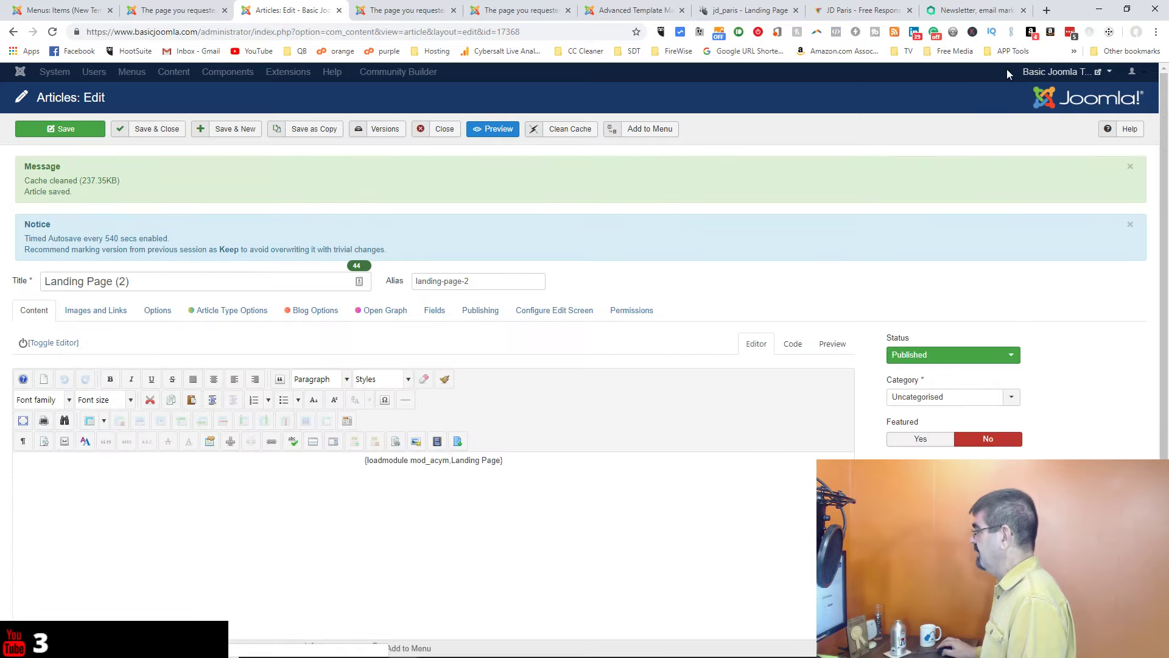
Step: View Landing Page (2) on the live site from the preview dropdown
{"action": "mouse_move", "coordinate": [1096, 75]}
{"action": "left_click", "coordinate": [1035, 96]}
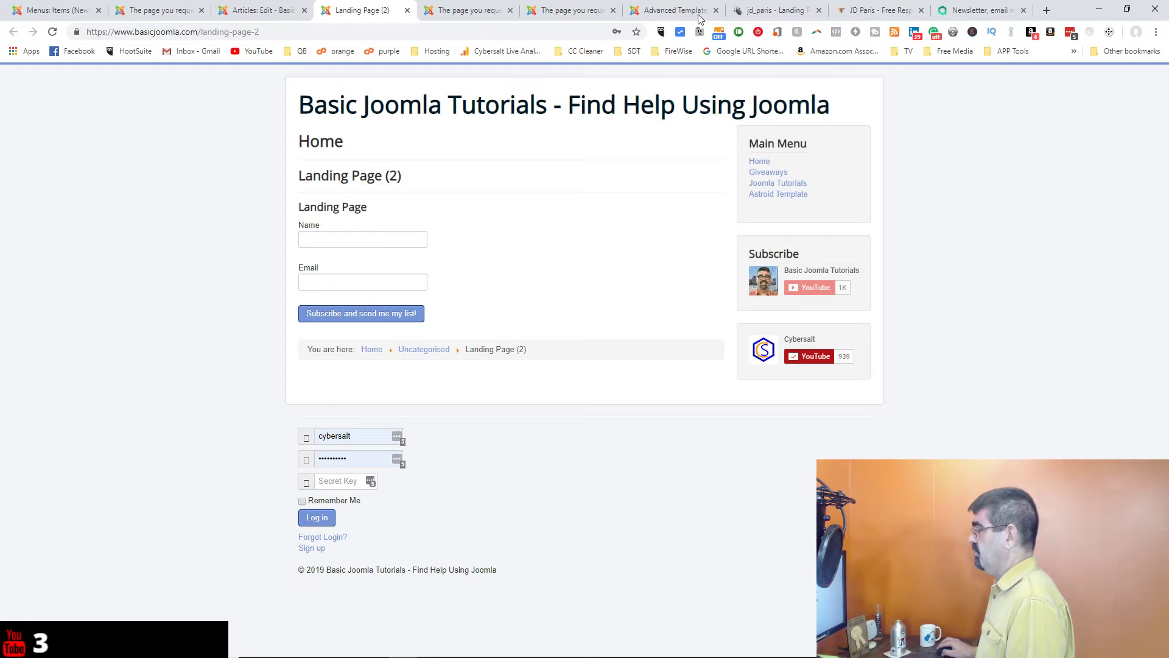
{"action": "left_click", "coordinate": [763, 13]}
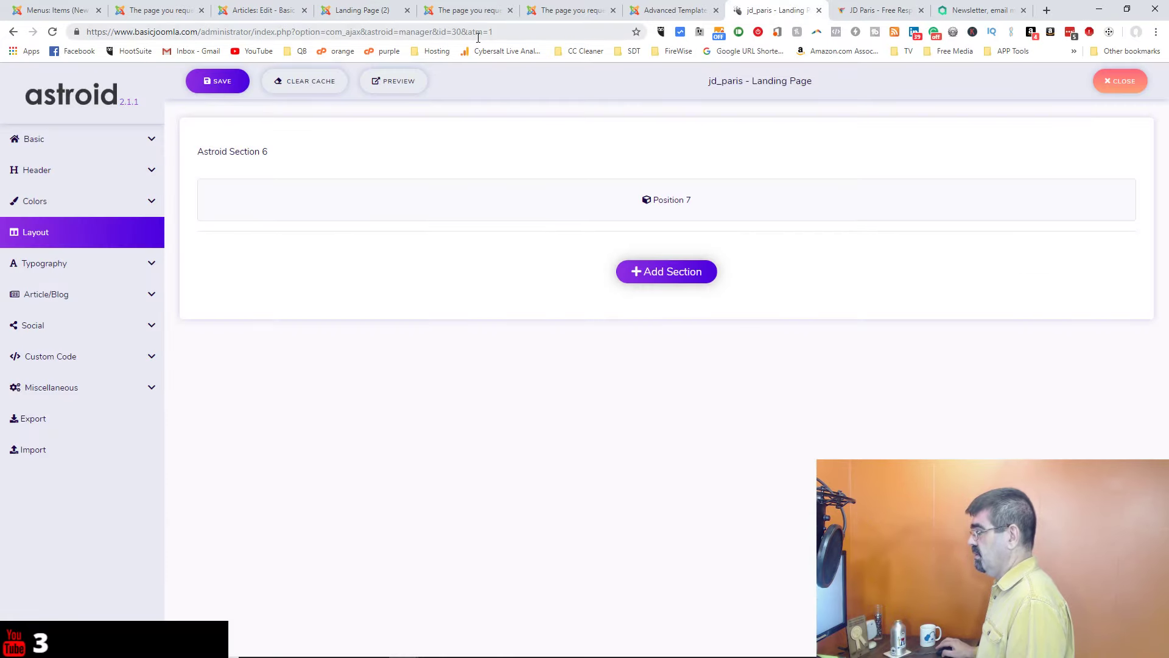
Step: In jd_paris - Landing Page's Articles Selection, add Landing Page (2), remove Landing Page [17367], and save
{"action": "left_click", "coordinate": [661, 13]}
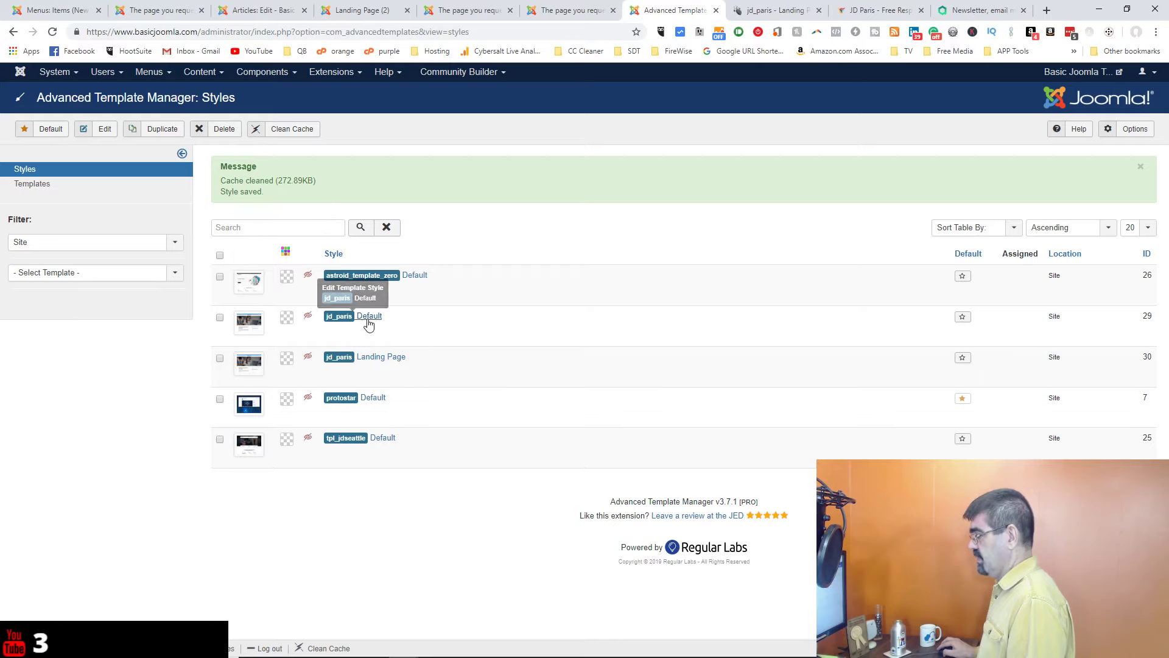
{"action": "left_click", "coordinate": [375, 360]}
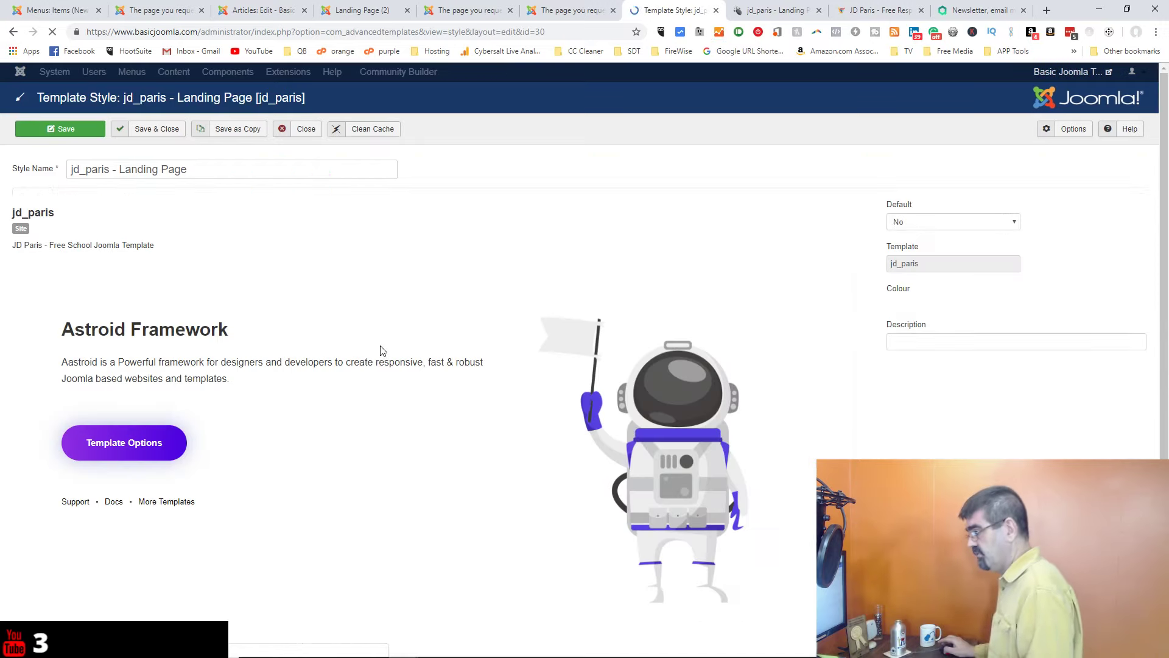
{"action": "scroll", "coordinate": [266, 297], "scroll_direction": "down", "scroll_amount": 10}
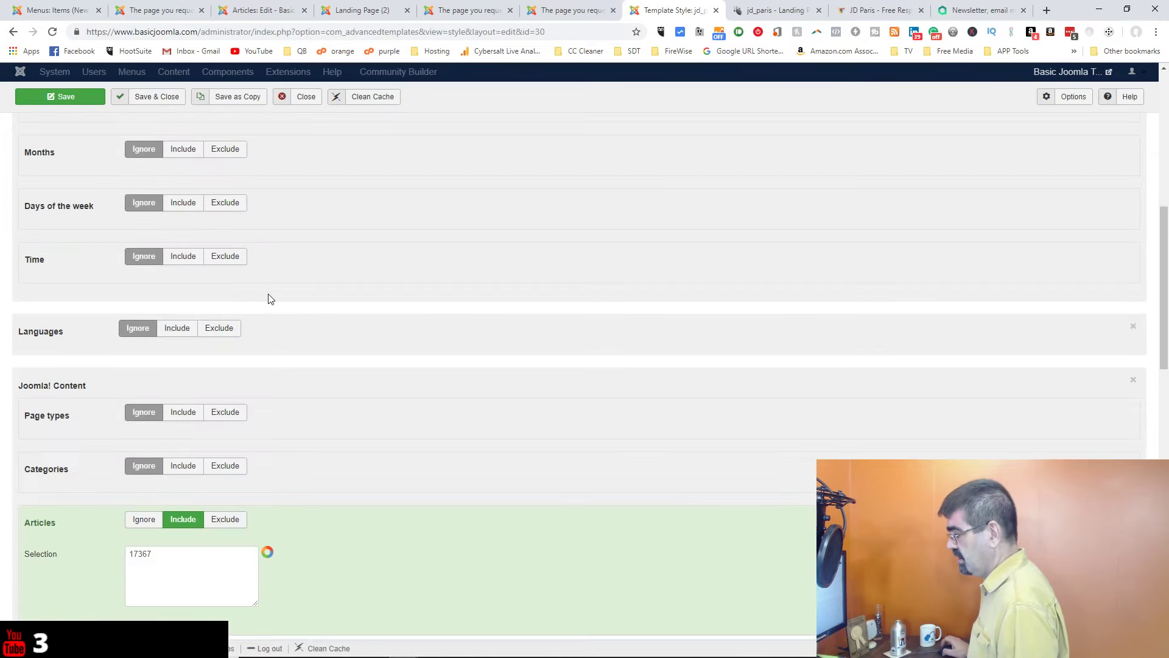
{"action": "left_click", "coordinate": [246, 432]}
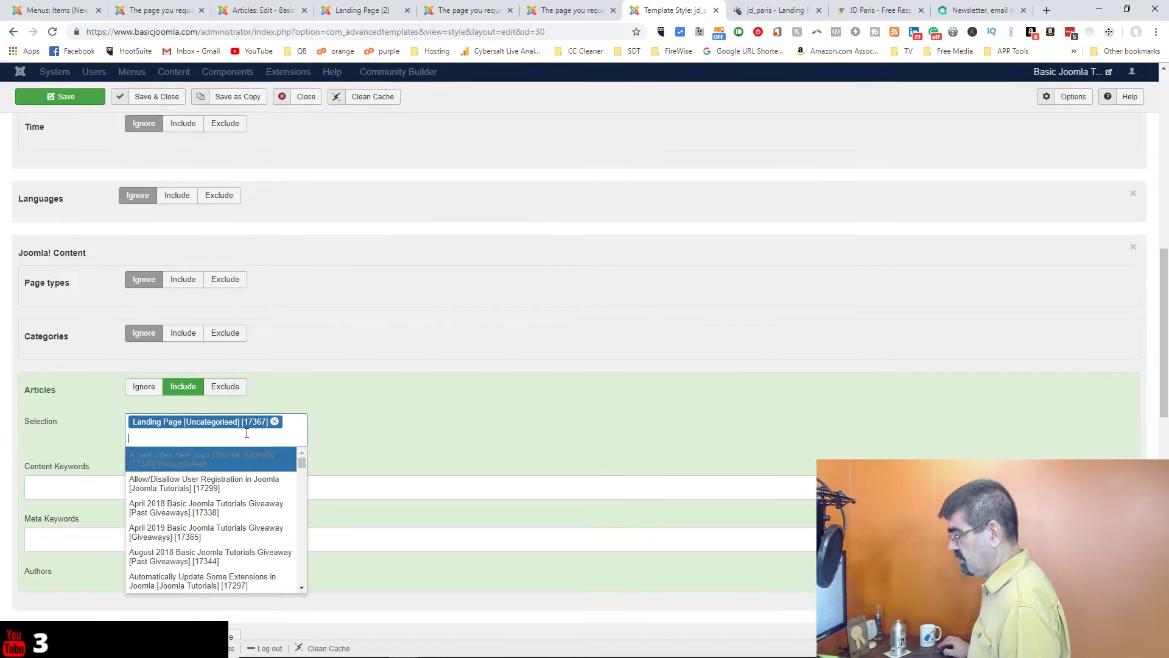
{"action": "type", "text": "land"}
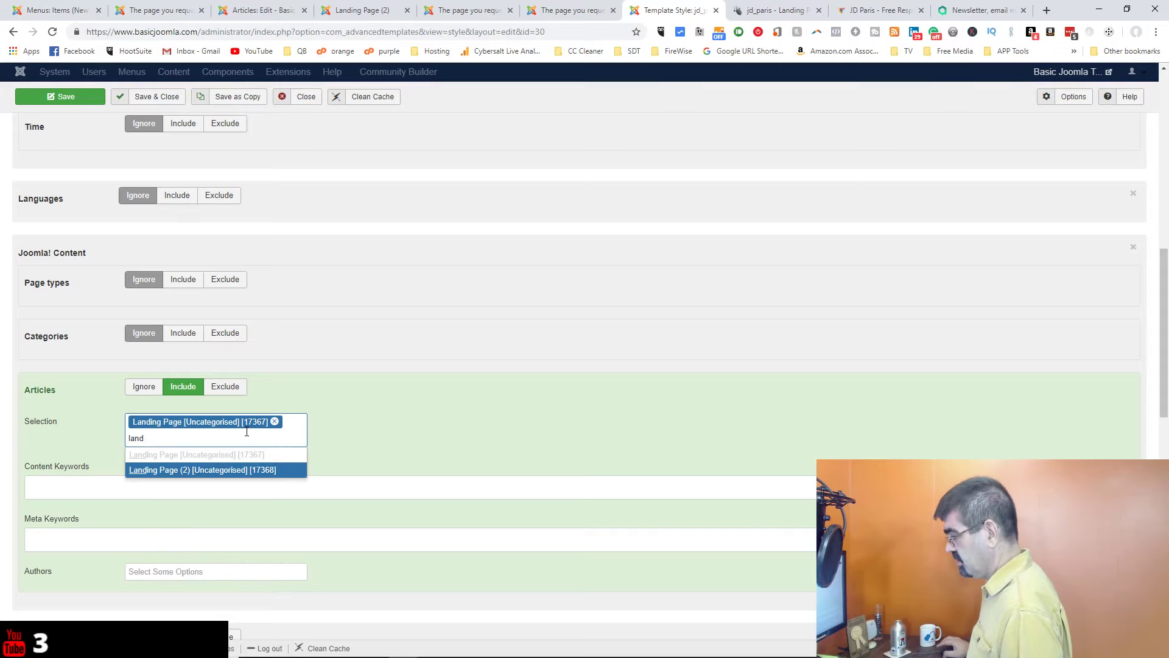
{"action": "left_click", "coordinate": [247, 470]}
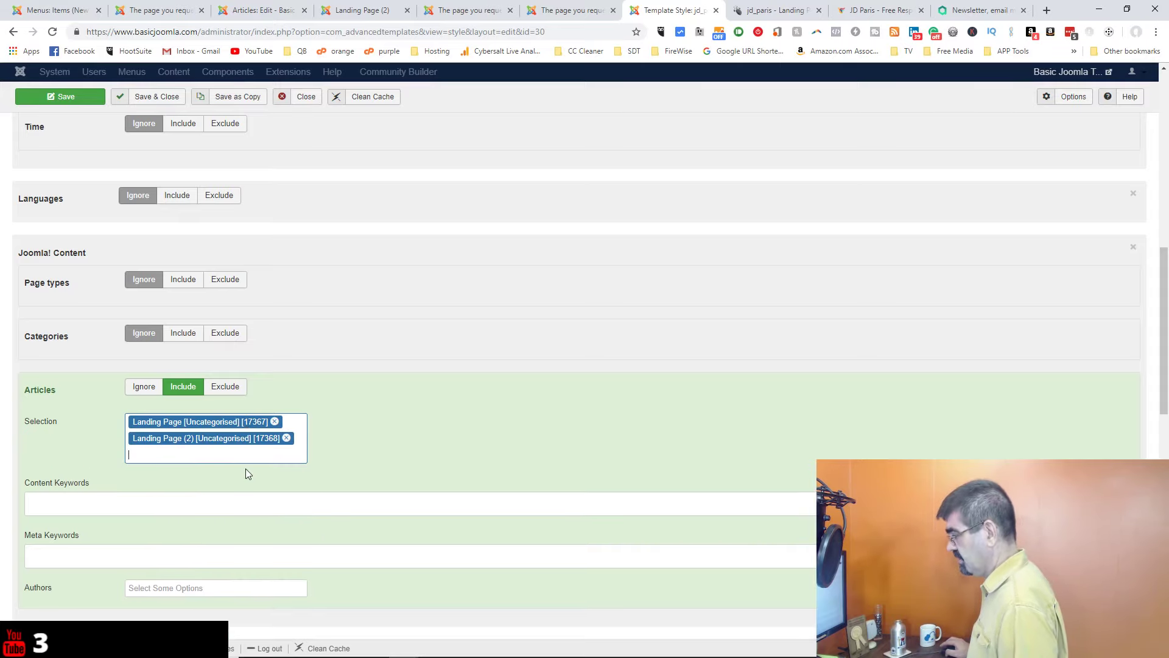
{"action": "left_click", "coordinate": [274, 421]}
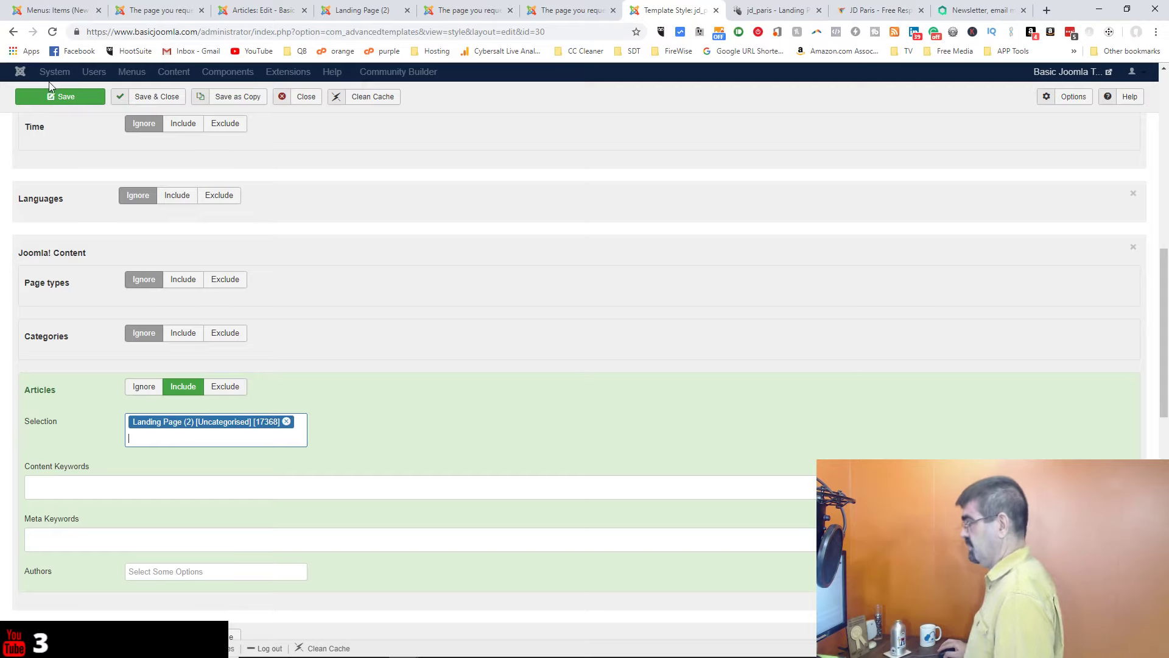
{"action": "left_click", "coordinate": [53, 98]}
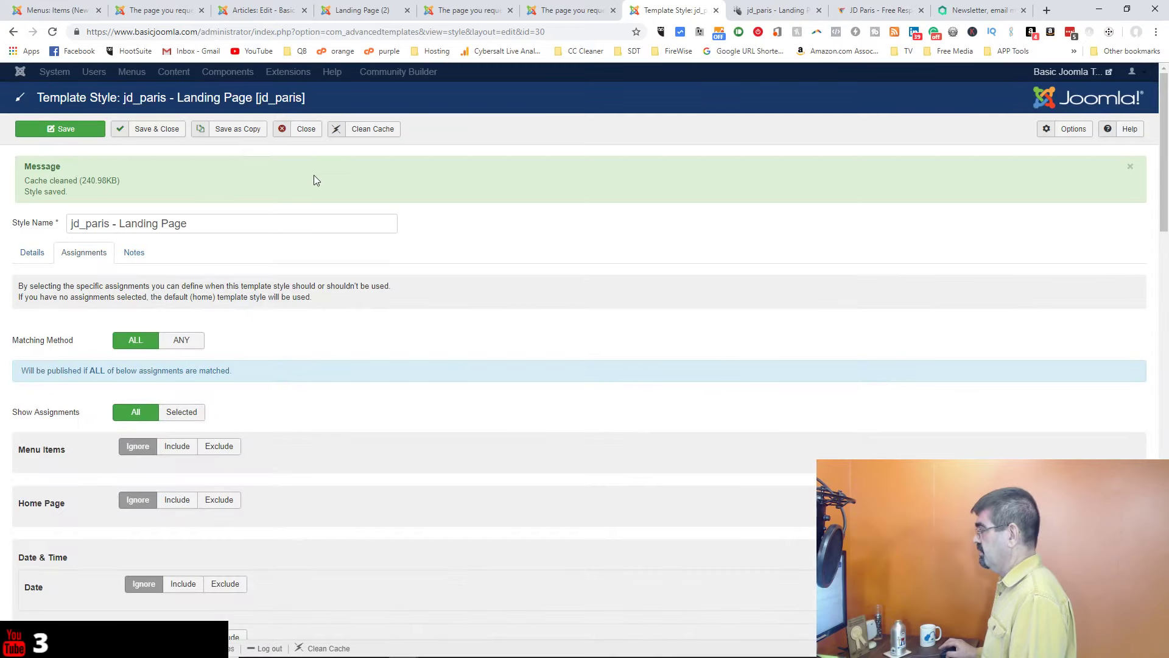
{"action": "left_click", "coordinate": [766, 10]}
Step: Close the page-not-found tabs and reload the Landing Page (2) front-end page
{"action": "left_click", "coordinate": [867, 13]}
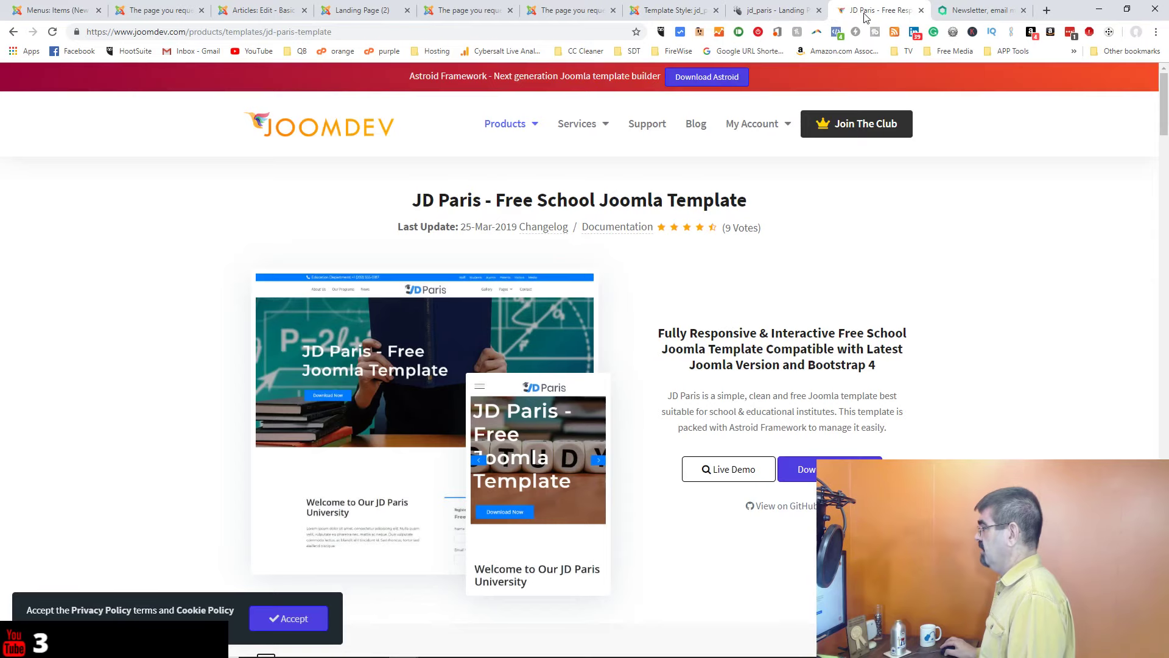
{"action": "left_click", "coordinate": [572, 12]}
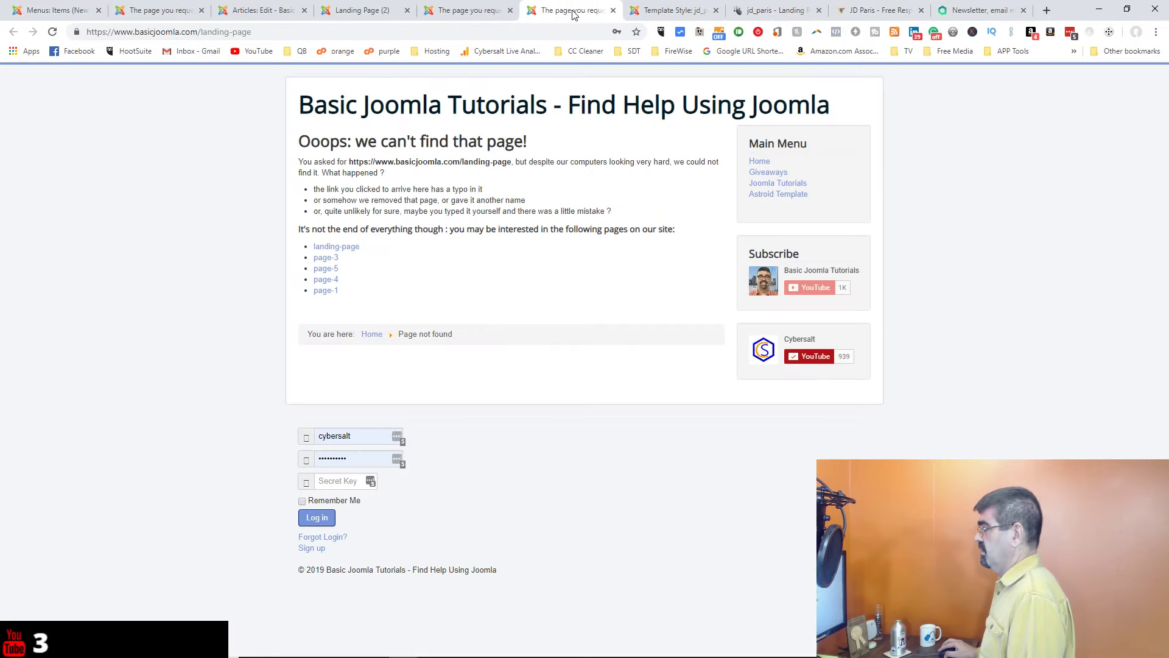
{"action": "left_click", "coordinate": [510, 11]}
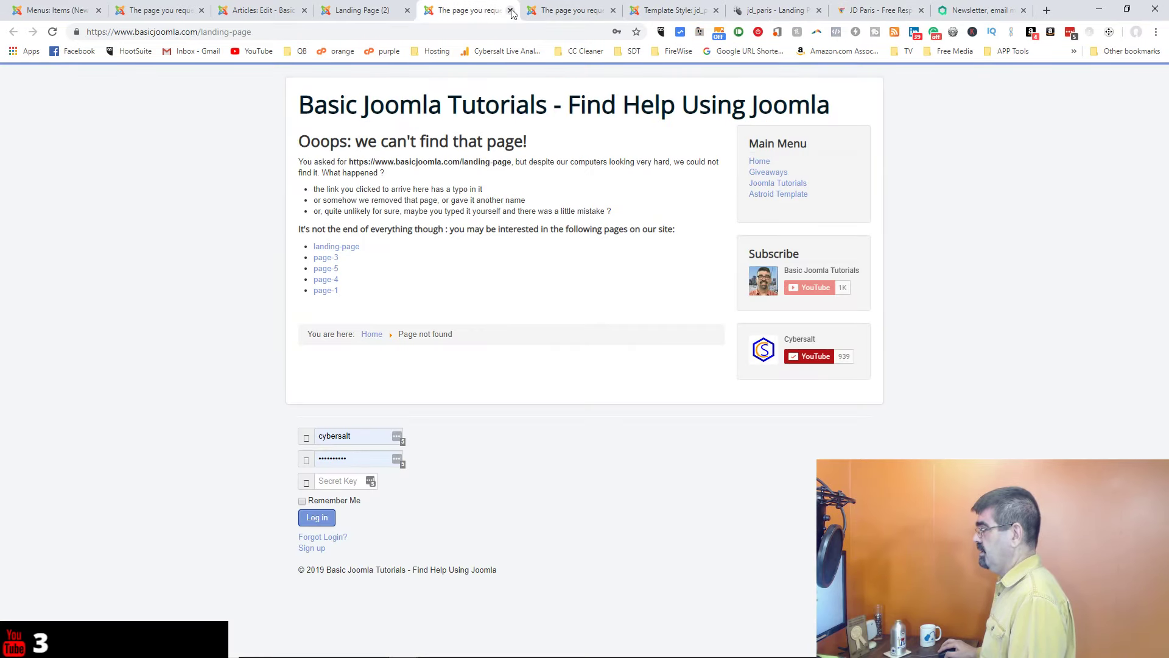
{"action": "left_click", "coordinate": [511, 10]}
{"action": "left_click", "coordinate": [359, 10]}
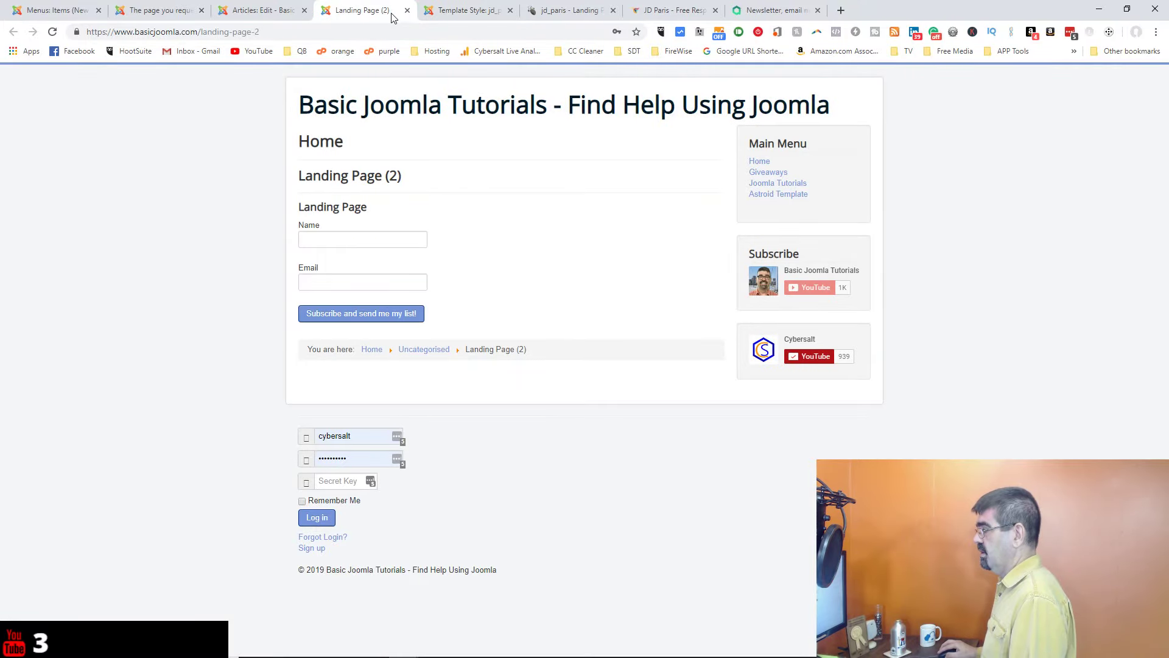
{"action": "left_click", "coordinate": [52, 32]}
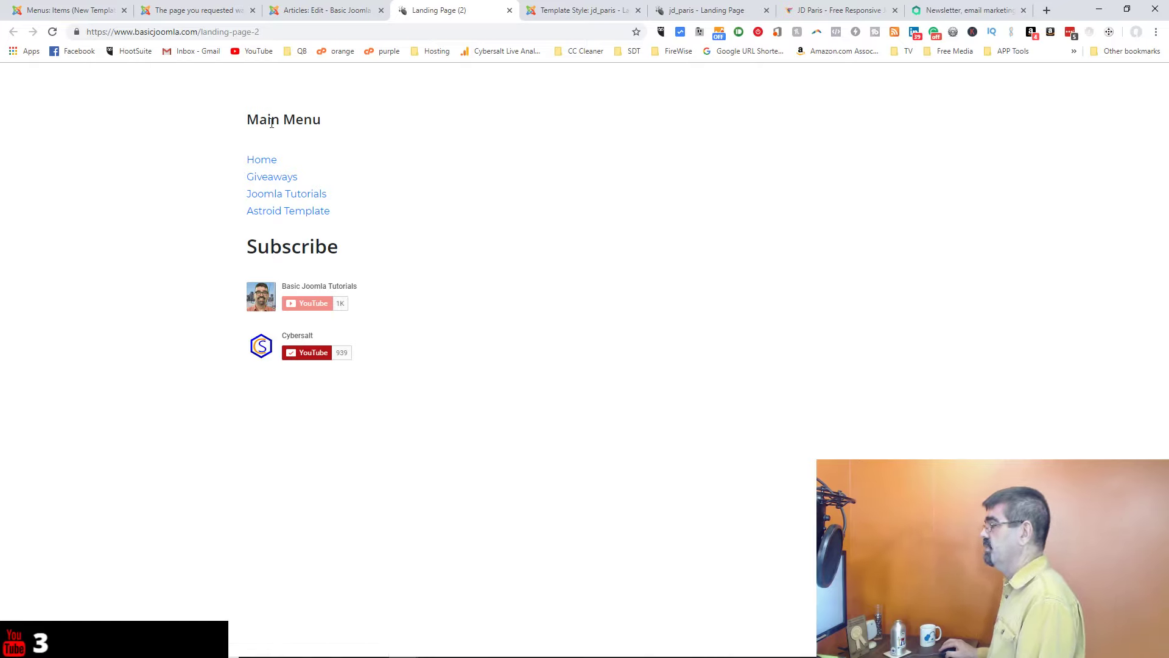
Step: Cycle through the admin tabs and bring up the Astroid layout of jd_paris - Landing Page
{"action": "left_click", "coordinate": [557, 10]}
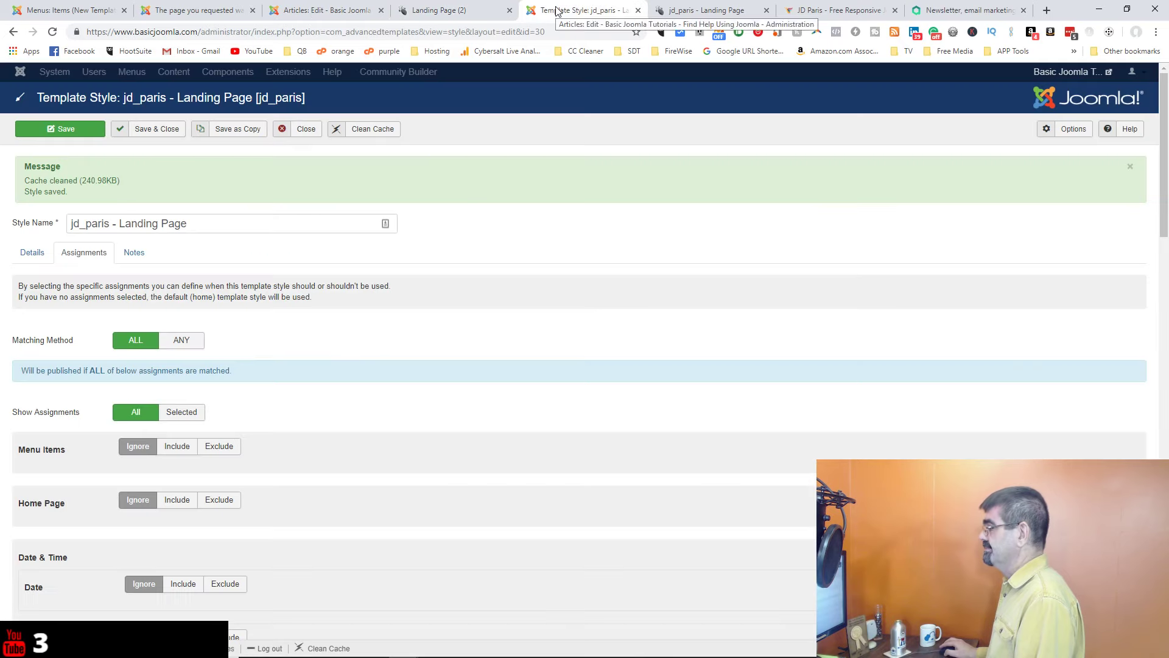
{"action": "left_click", "coordinate": [332, 18]}
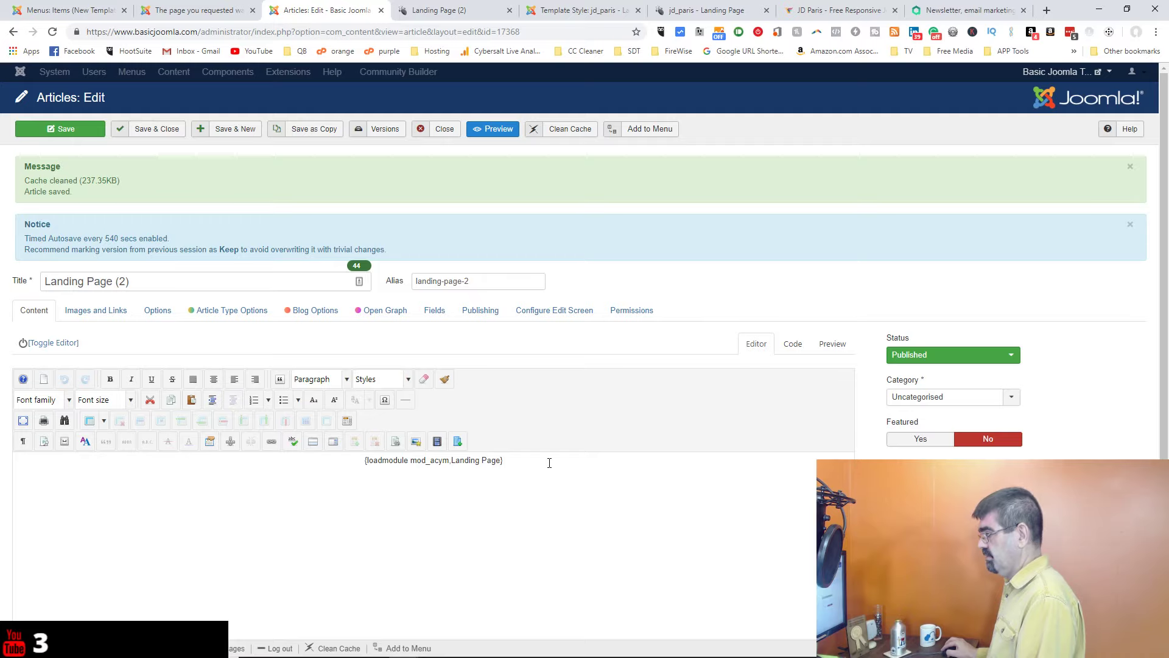
{"action": "left_click", "coordinate": [429, 12]}
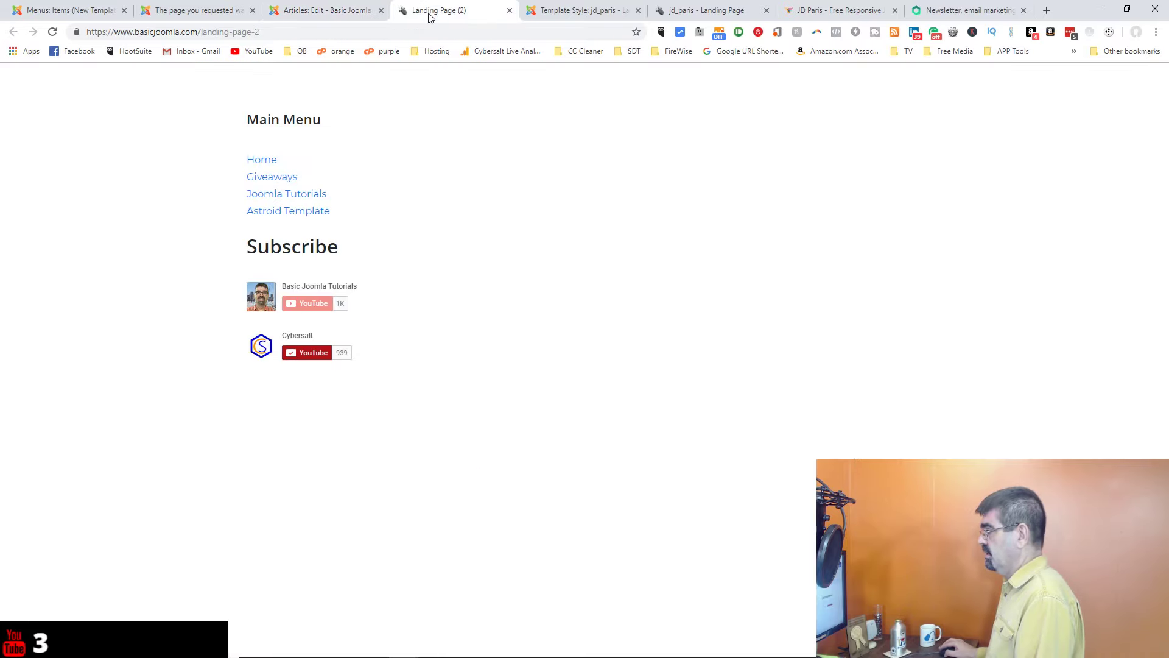
{"action": "left_click", "coordinate": [306, 11]}
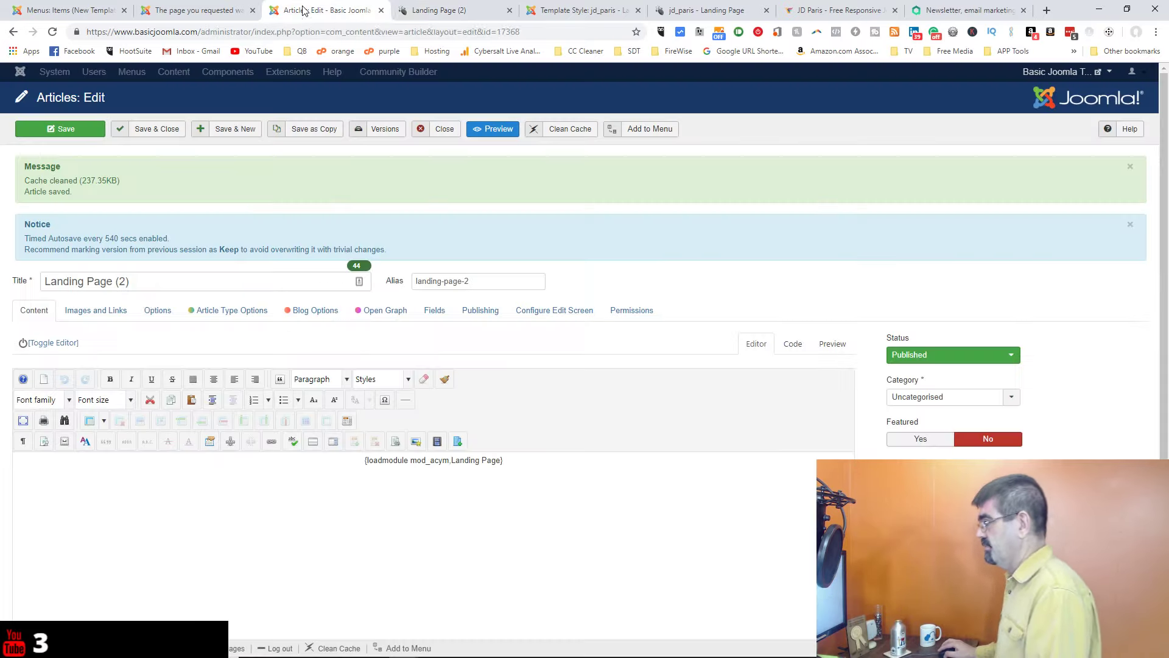
{"action": "left_click", "coordinate": [687, 12]}
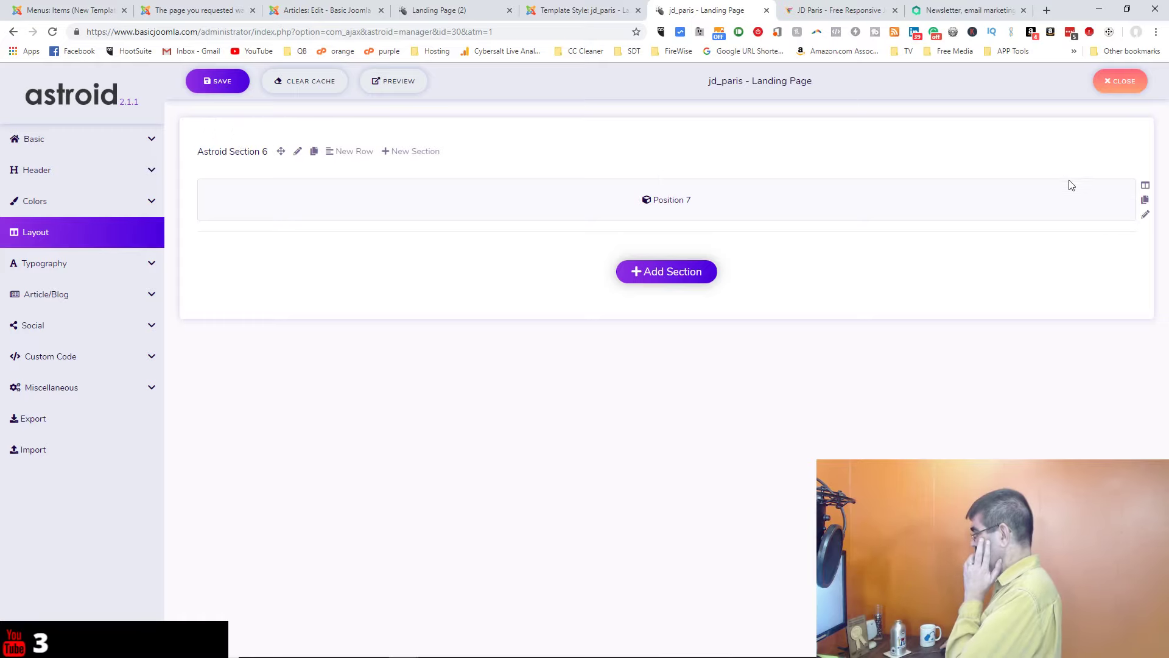
Step: Browse the Module Position choices in Position 7's settings, then return to the template style tab
{"action": "left_click", "coordinate": [1093, 189]}
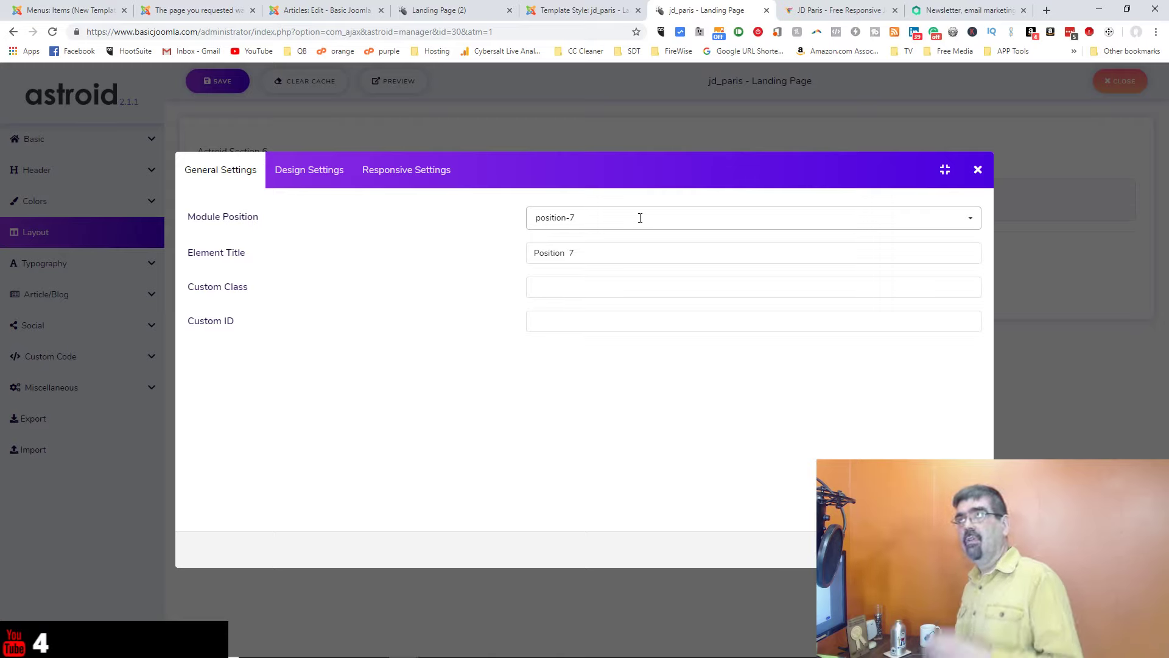
{"action": "left_click", "coordinate": [969, 222]}
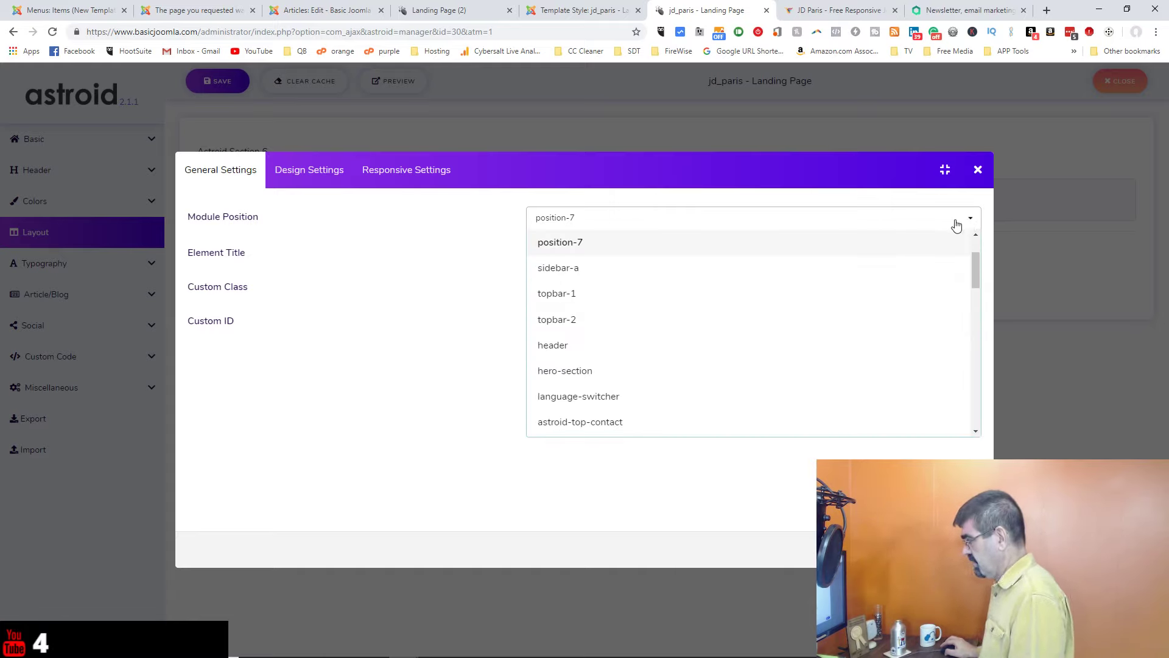
{"action": "scroll", "coordinate": [795, 262], "scroll_direction": "up", "scroll_amount": 2}
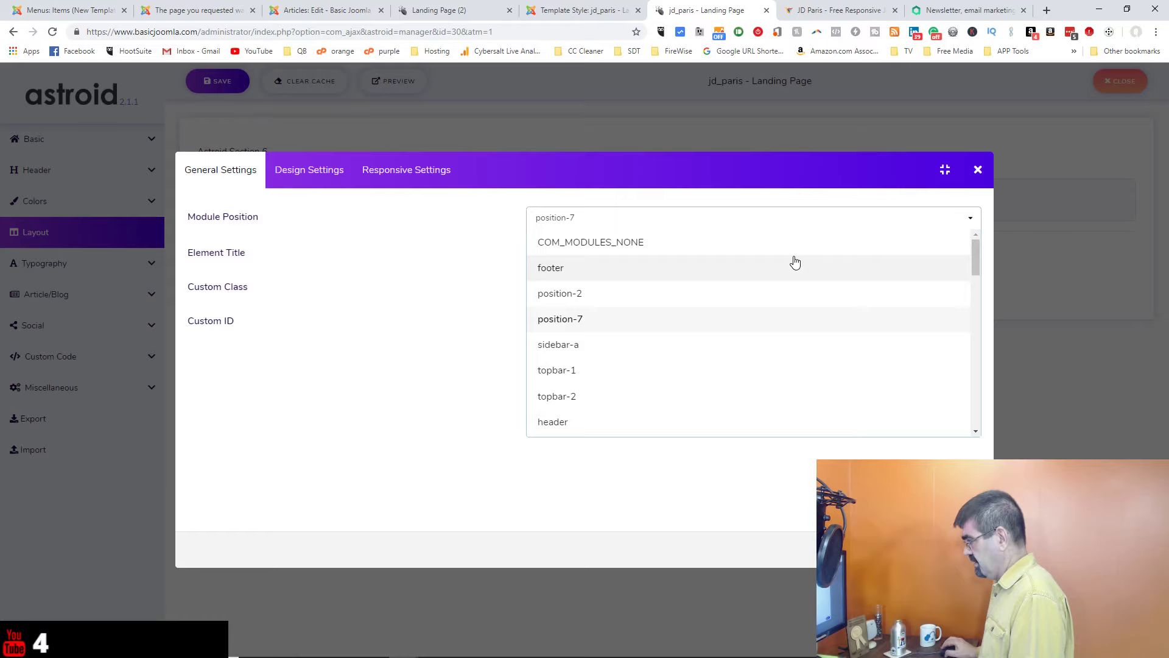
{"action": "scroll", "coordinate": [796, 262], "scroll_direction": "down", "scroll_amount": 10}
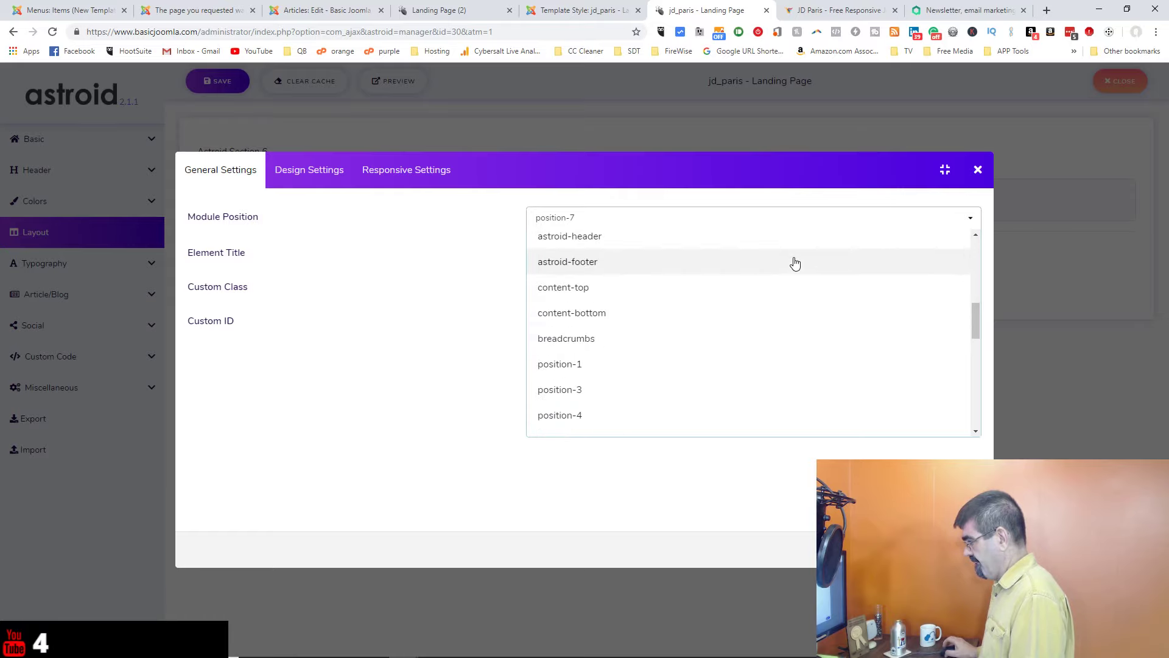
{"action": "scroll", "coordinate": [796, 262], "scroll_direction": "down", "scroll_amount": 8}
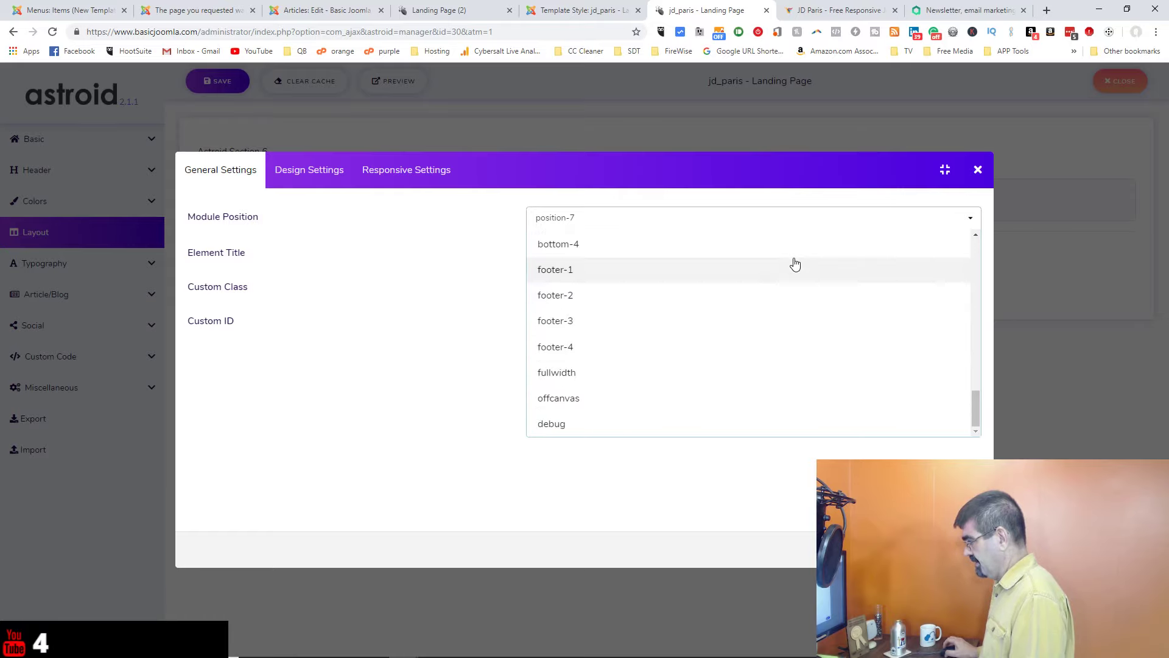
{"action": "scroll", "coordinate": [795, 263], "scroll_direction": "up", "scroll_amount": 5}
{"action": "scroll", "coordinate": [795, 263], "scroll_direction": "up", "scroll_amount": 4}
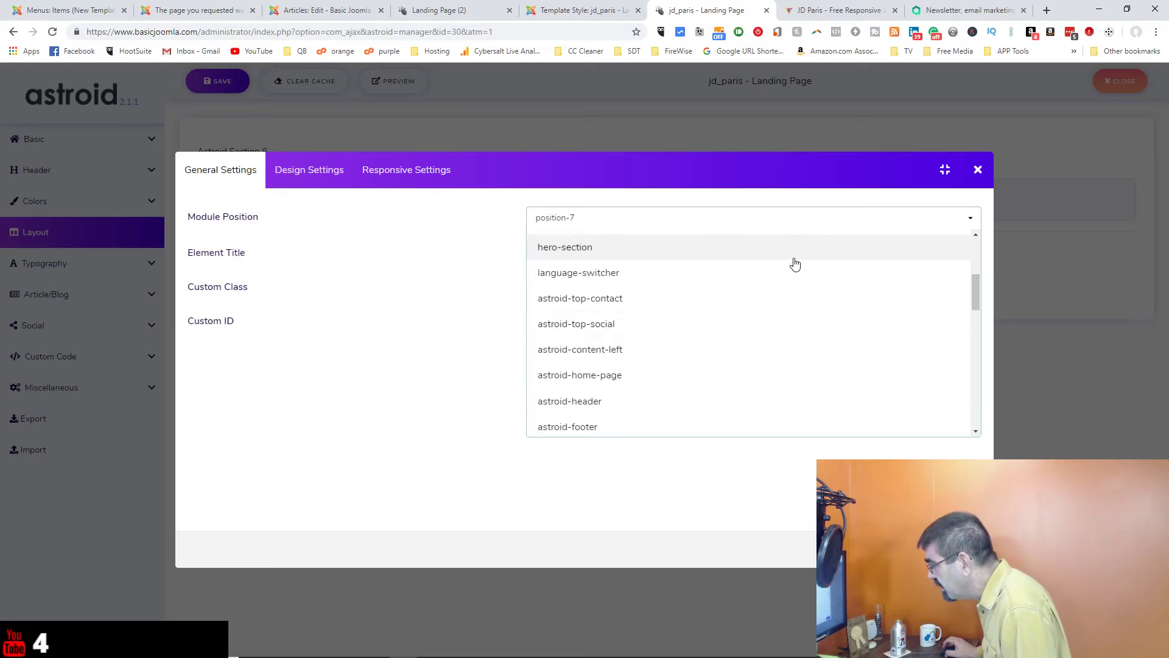
{"action": "scroll", "coordinate": [795, 263], "scroll_direction": "up", "scroll_amount": 4}
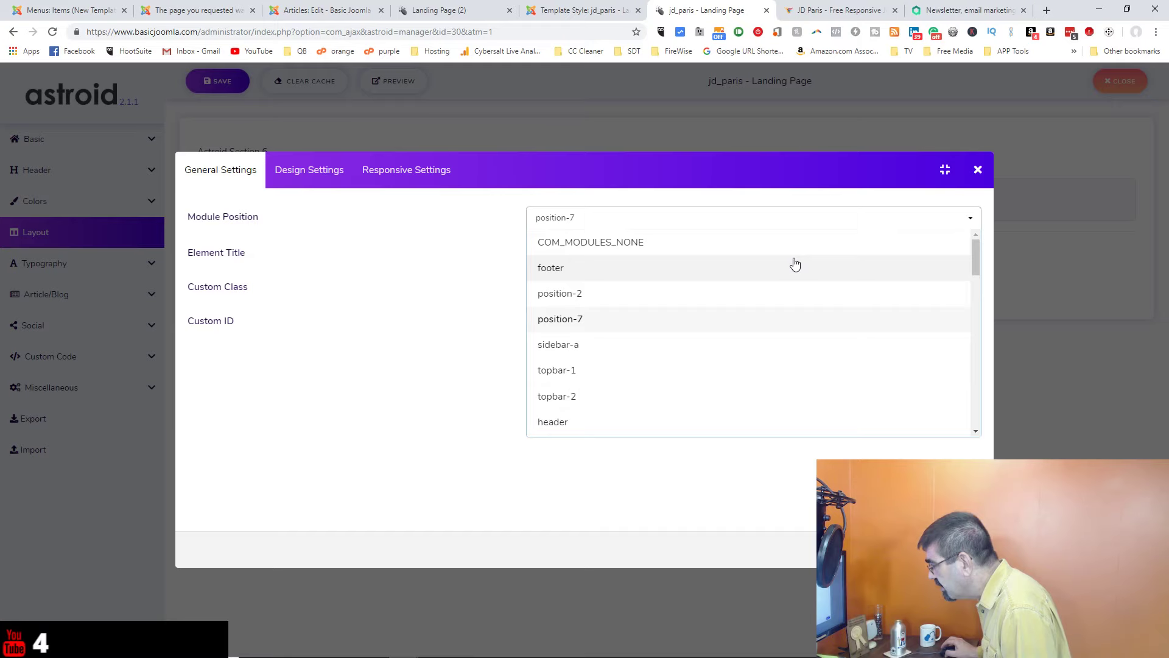
{"action": "left_click", "coordinate": [572, 13]}
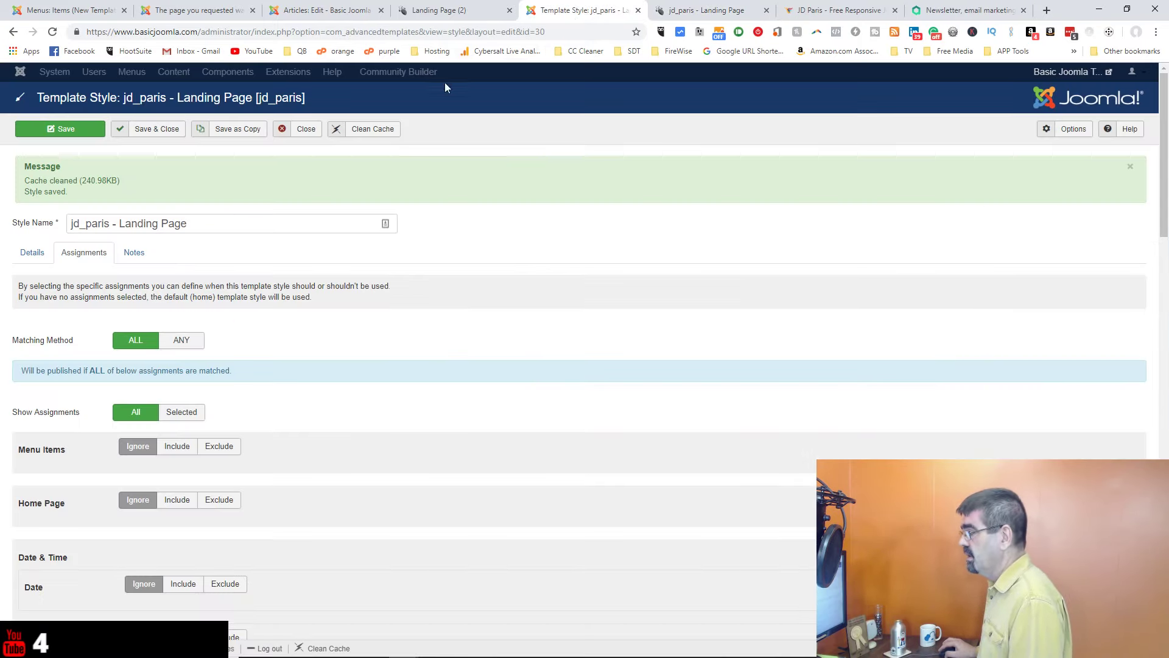
Step: Close the Landing Page article and open the site module list via Extensions > Modules
{"action": "left_click", "coordinate": [330, 19]}
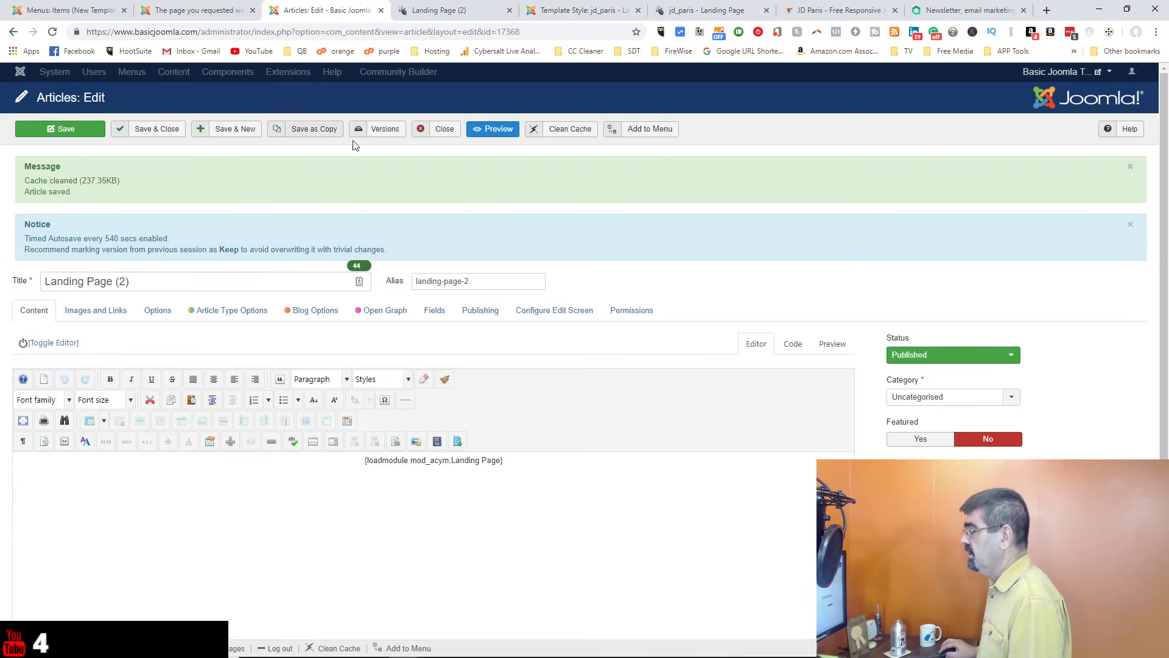
{"action": "left_click", "coordinate": [445, 129]}
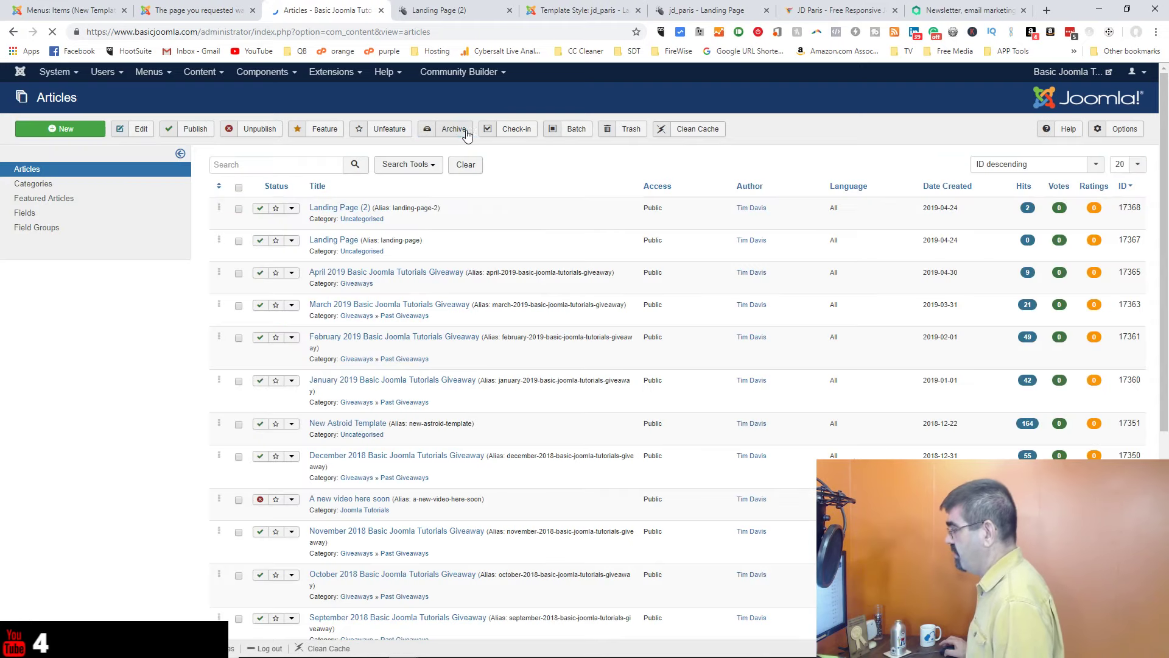
{"action": "left_click", "coordinate": [329, 72]}
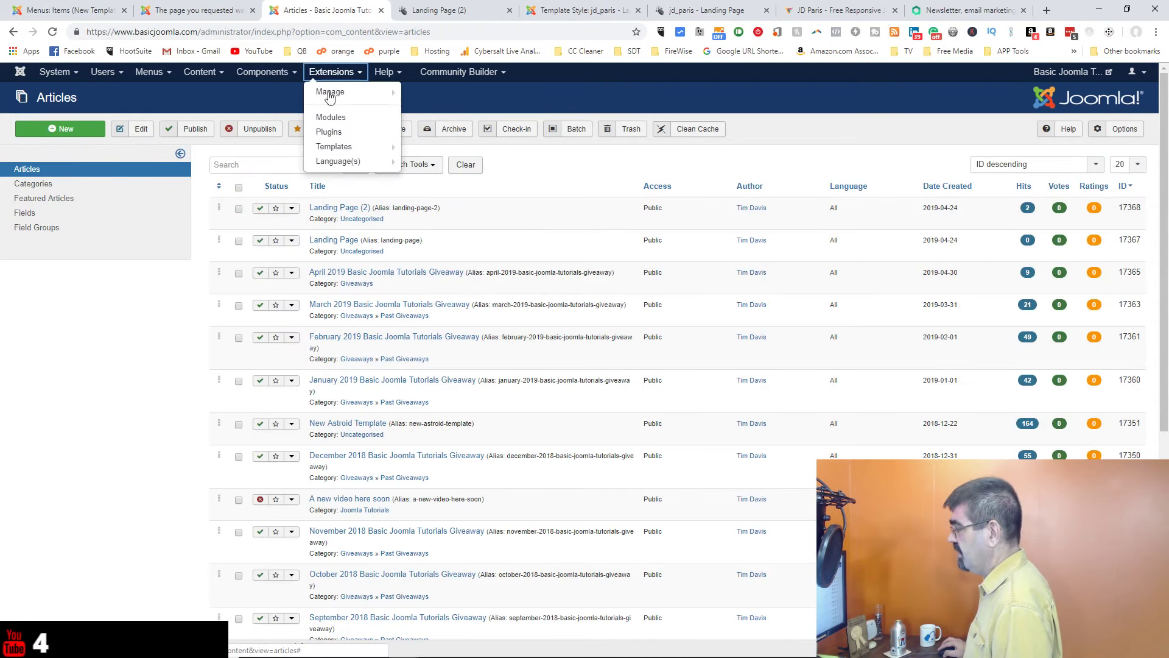
{"action": "left_click", "coordinate": [329, 94]}
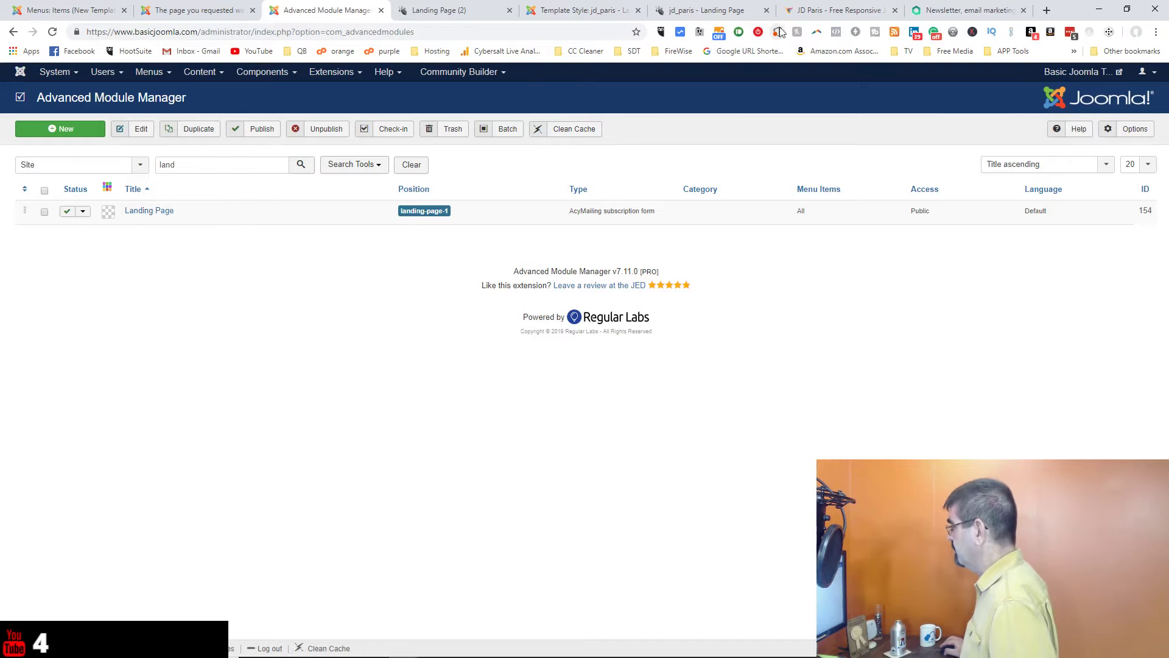
Step: Dismiss the open element settings and reload the Astroid layout editor
{"action": "left_click", "coordinate": [705, 12]}
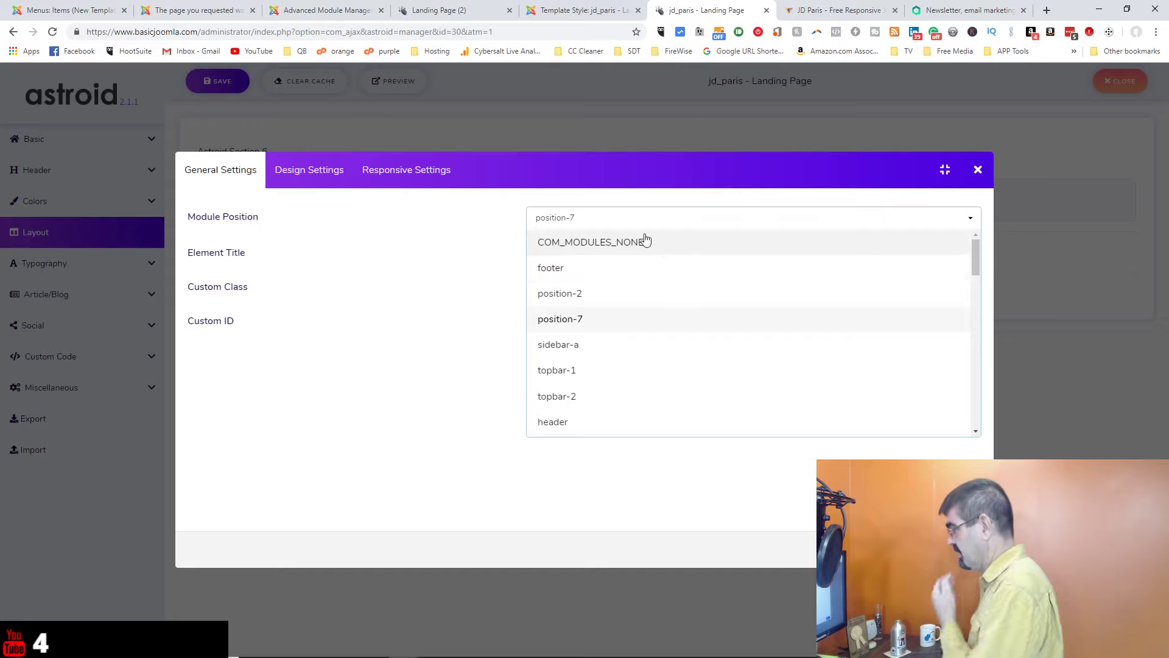
{"action": "type", "text": "lan"}
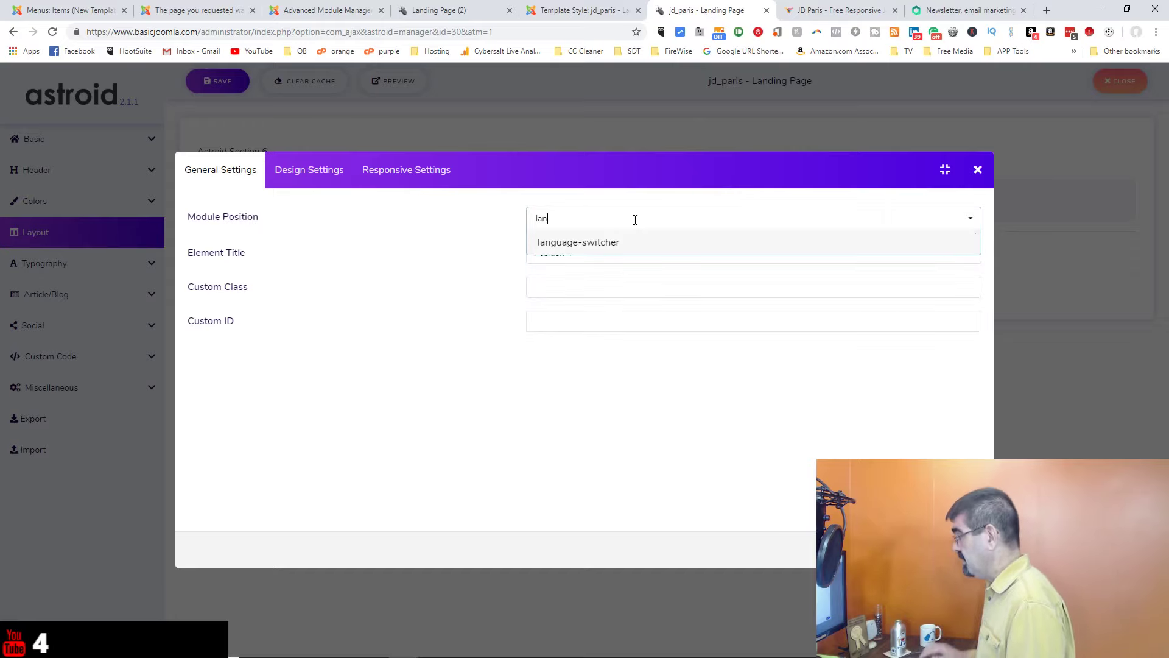
{"action": "left_click", "coordinate": [978, 170]}
{"action": "left_click", "coordinate": [51, 34]}
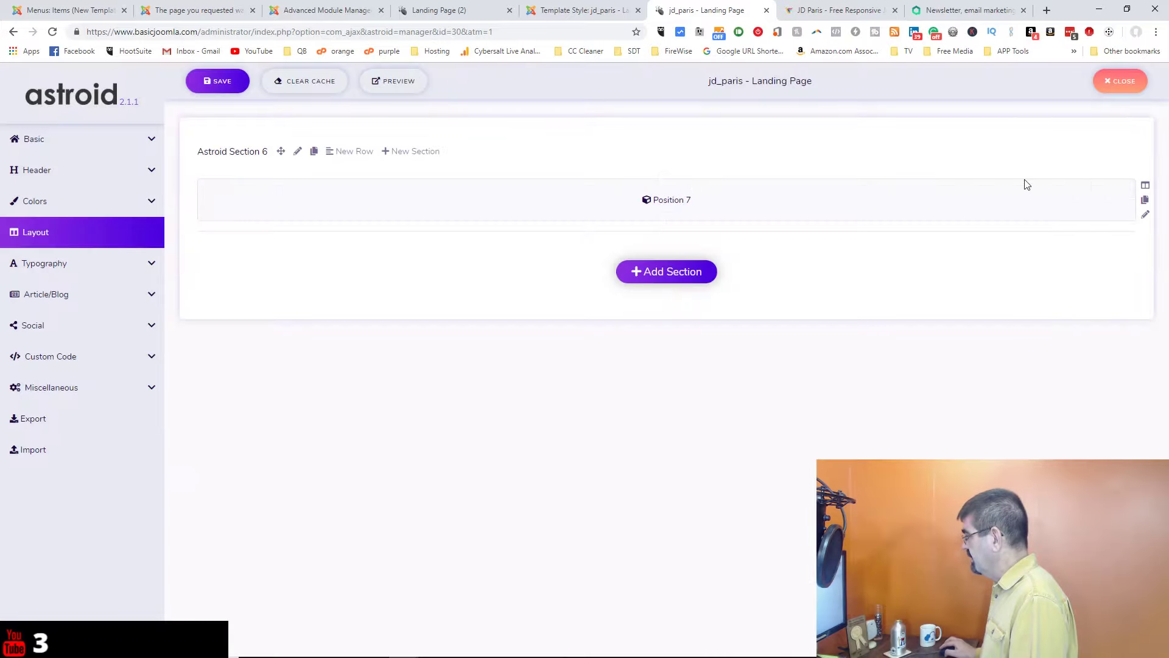
Step: Set Position 7's Module Position to landing-page-1 and save the element
{"action": "left_click", "coordinate": [1090, 191]}
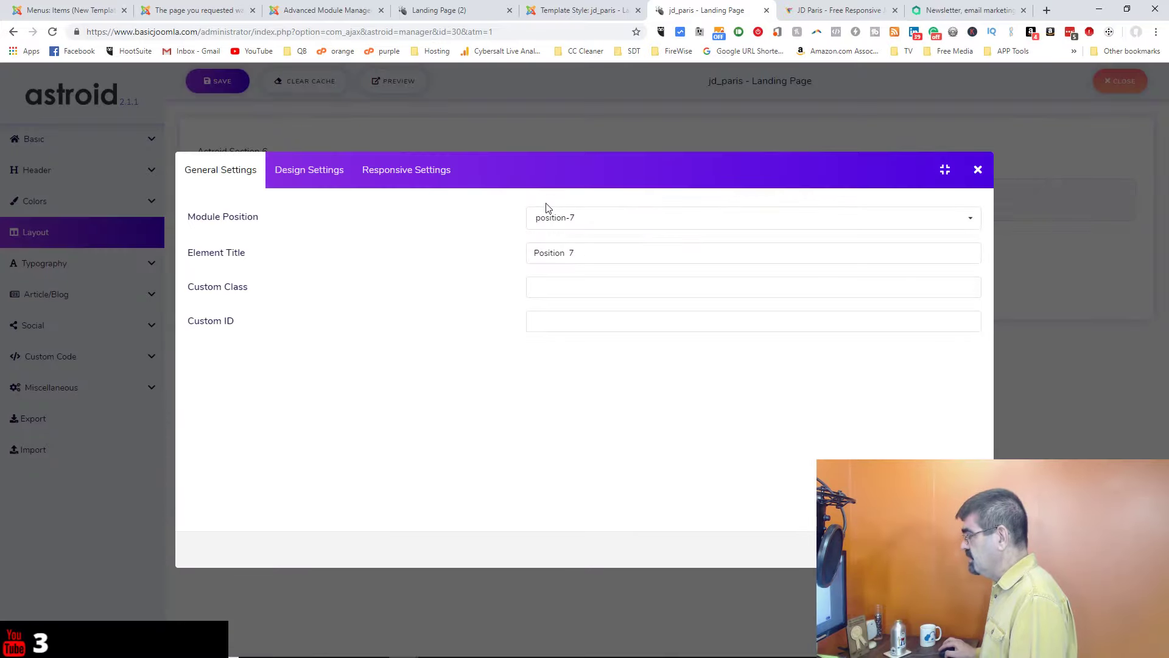
{"action": "left_click", "coordinate": [554, 217]}
{"action": "type", "text": "land"}
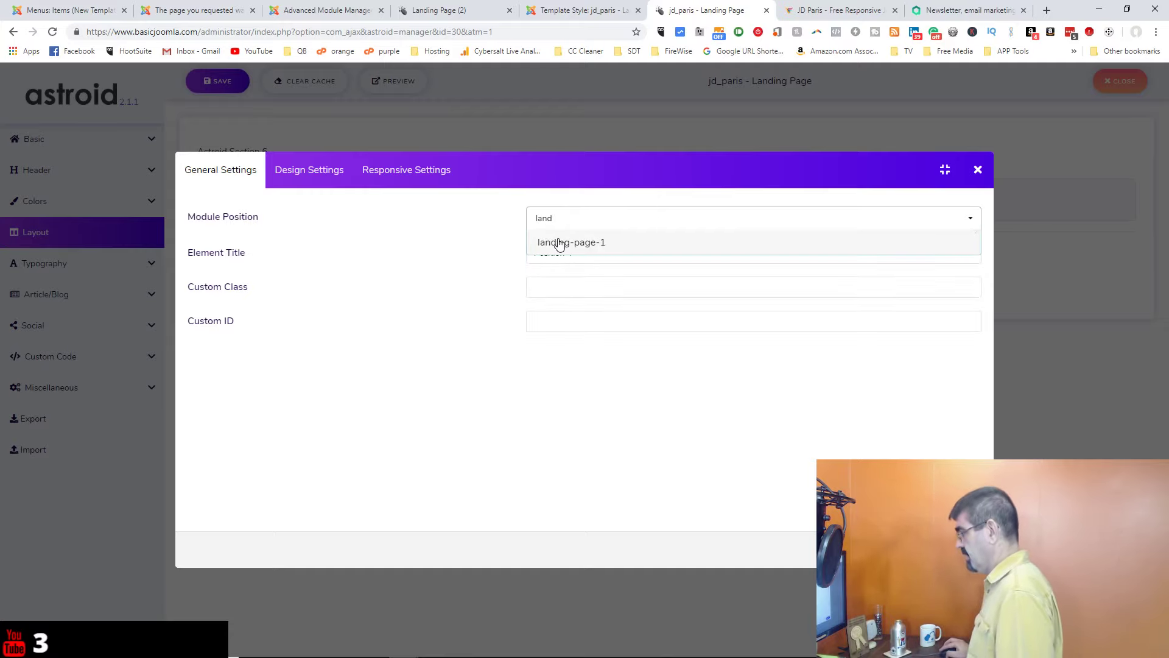
{"action": "left_click", "coordinate": [556, 242]}
{"action": "left_click", "coordinate": [953, 549]}
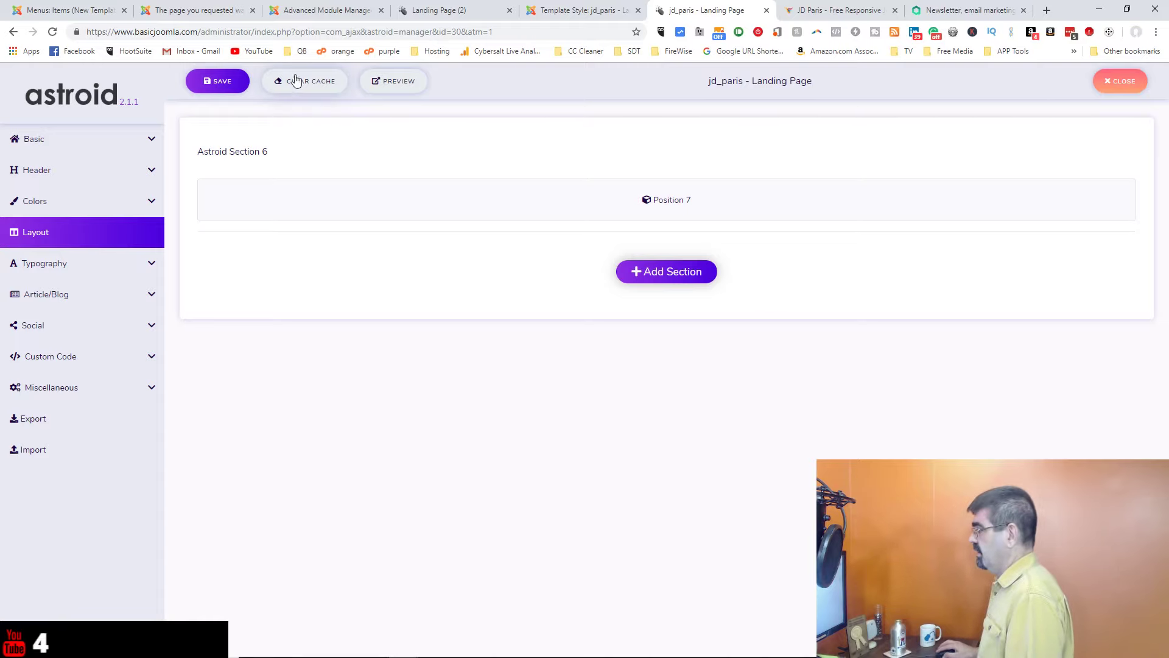
Step: Save the landing page layout and reload the front-end Landing Page (2)
{"action": "left_click", "coordinate": [217, 92]}
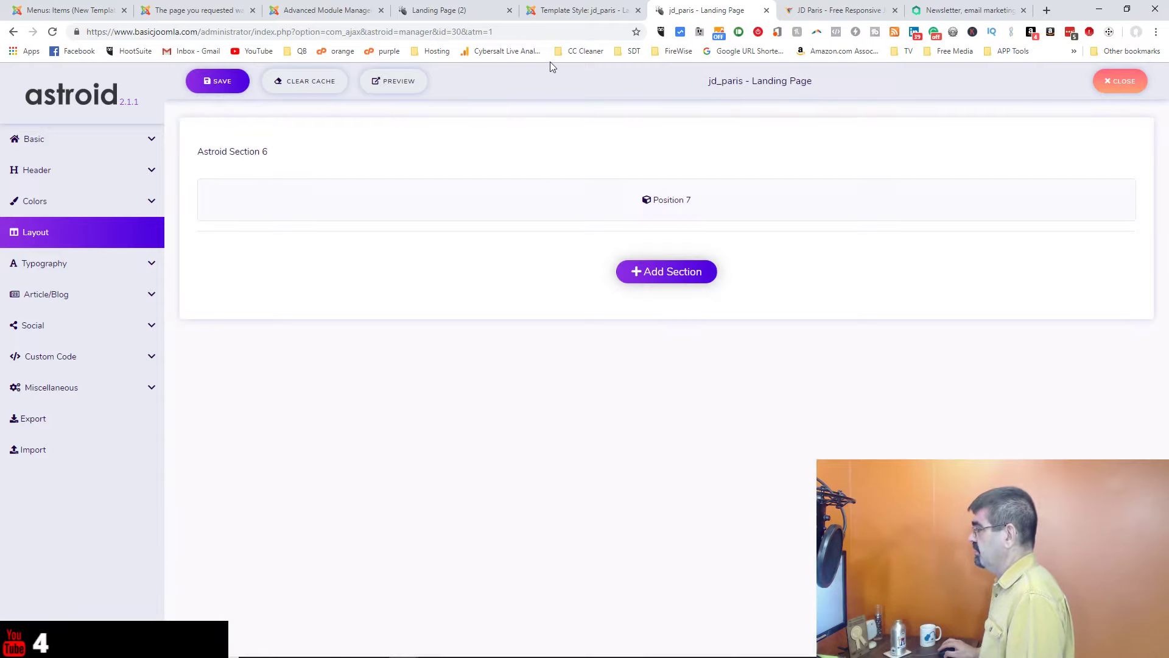
{"action": "left_click", "coordinate": [468, 10]}
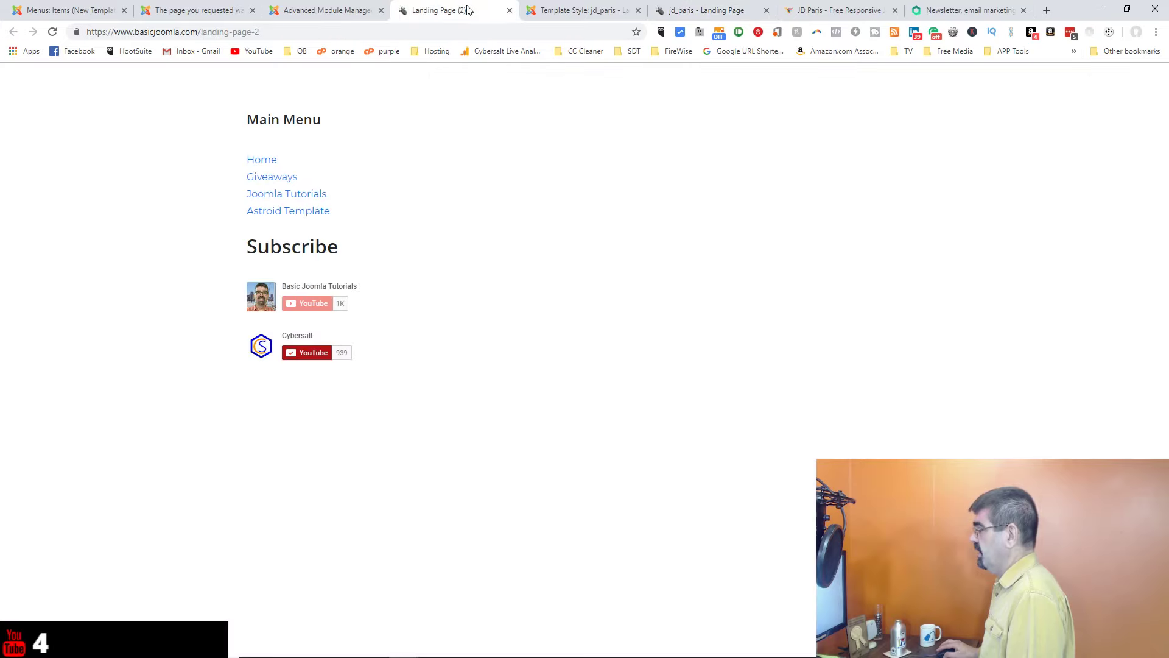
{"action": "left_click", "coordinate": [52, 31]}
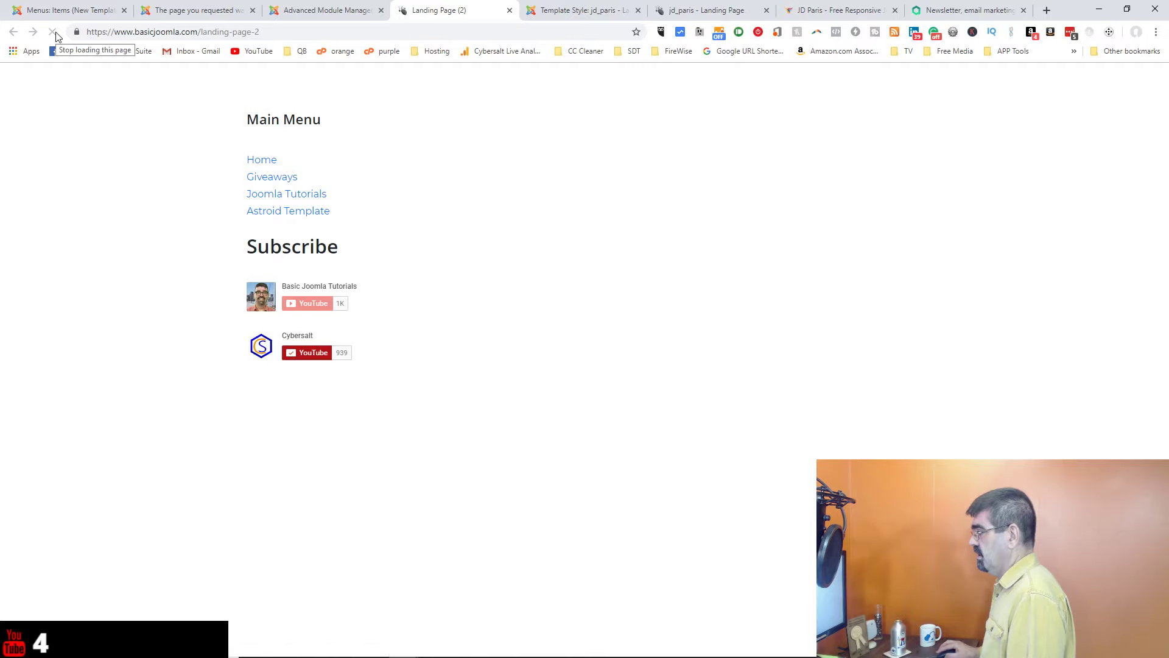
Step: Clean the template and site cache, then reload Landing Page (2) to show the subscribe form
{"action": "left_click", "coordinate": [329, 10]}
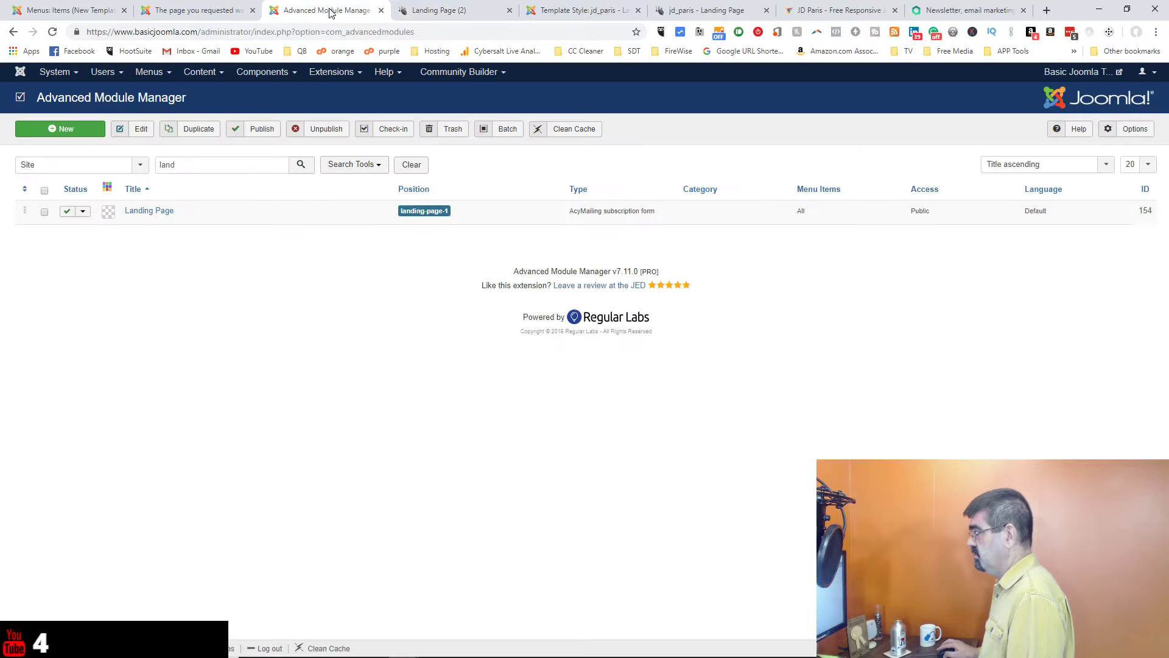
{"action": "left_click", "coordinate": [722, 17]}
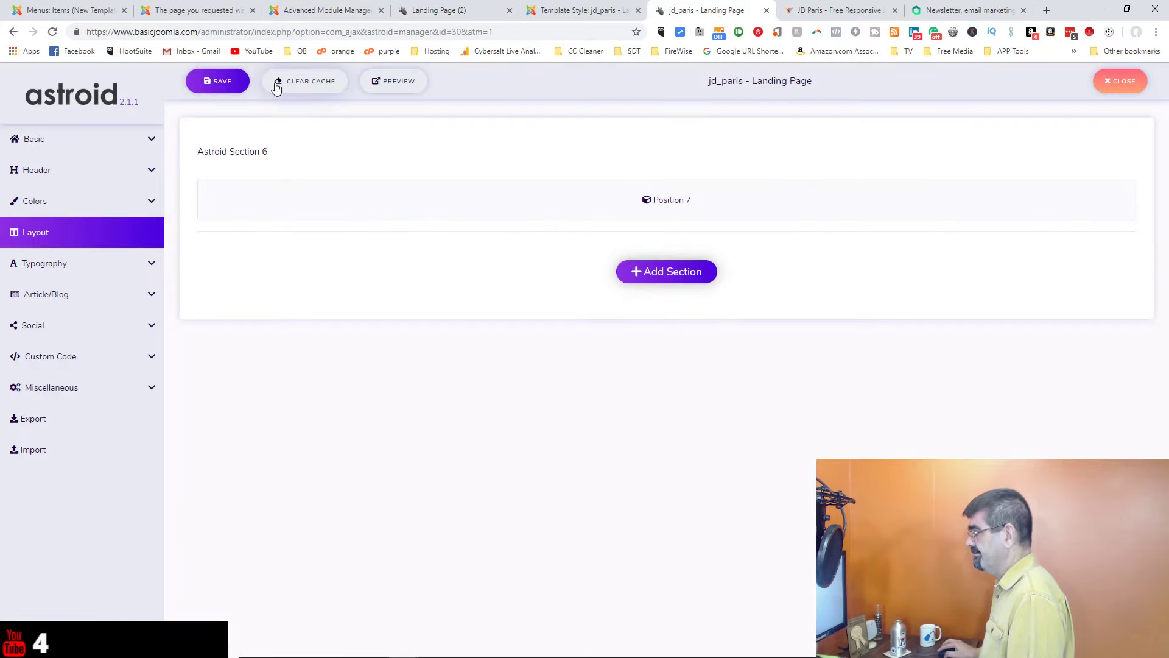
{"action": "left_click", "coordinate": [304, 75]}
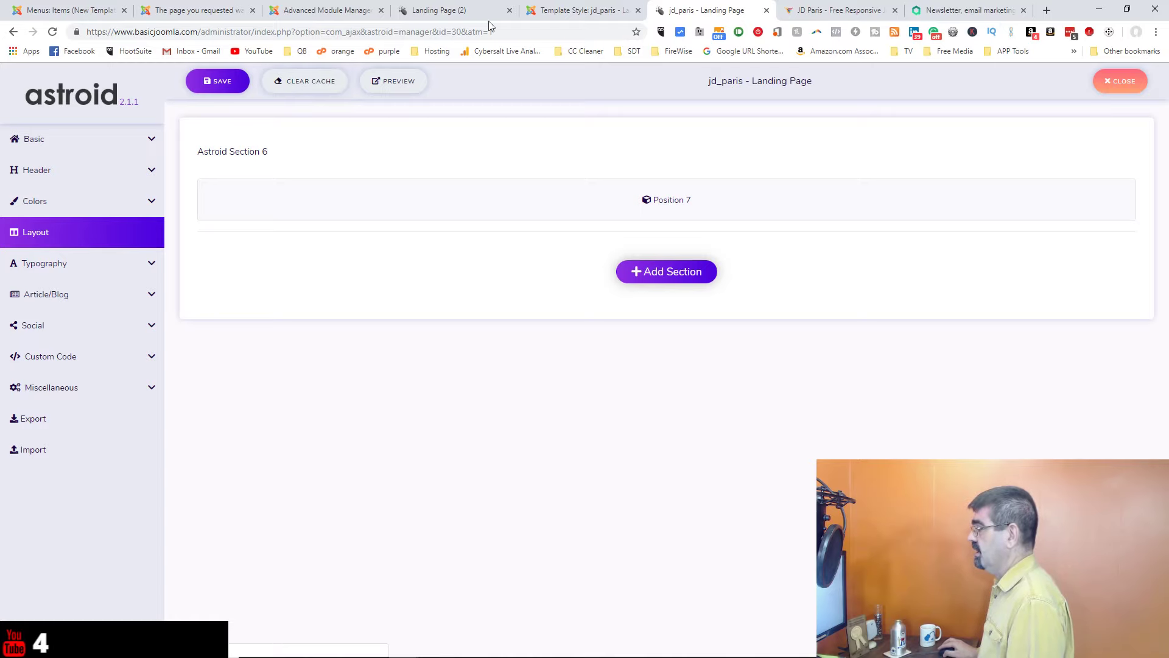
{"action": "left_click", "coordinate": [573, 10]}
{"action": "left_click", "coordinate": [368, 129]}
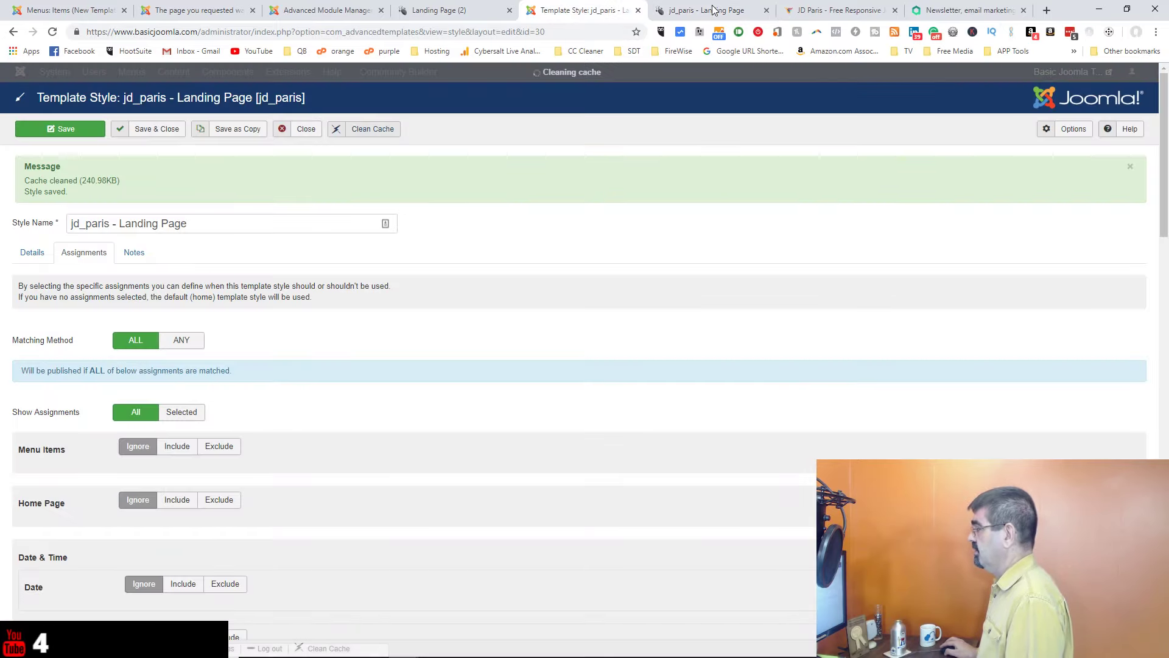
{"action": "left_click", "coordinate": [715, 11]}
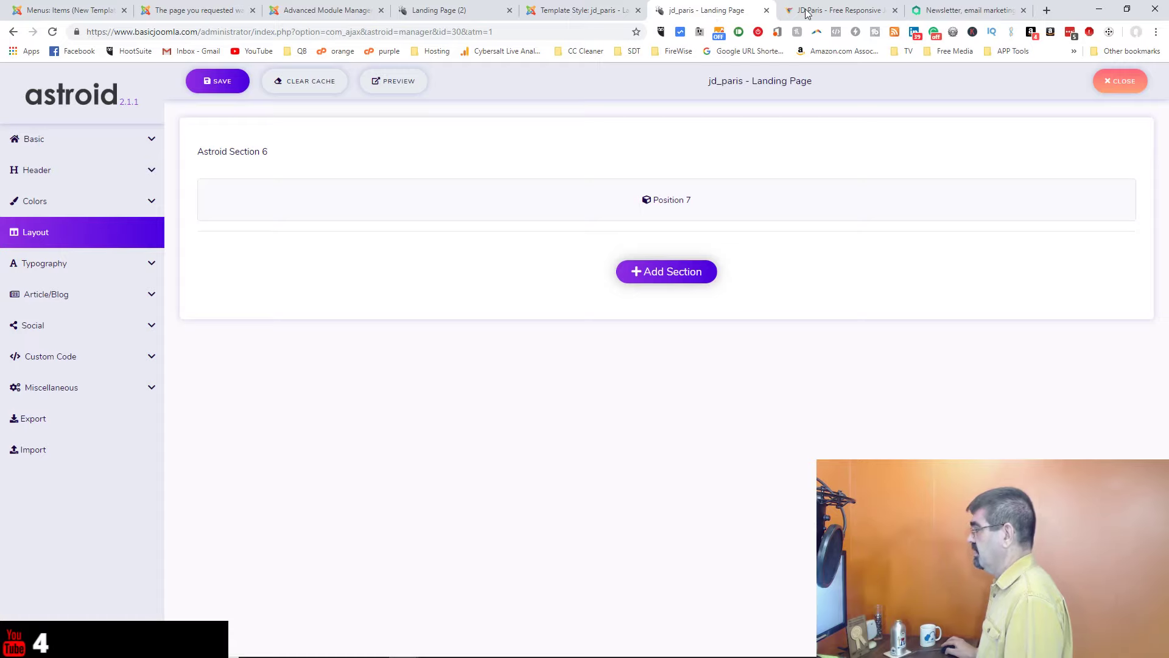
{"action": "left_click", "coordinate": [453, 14]}
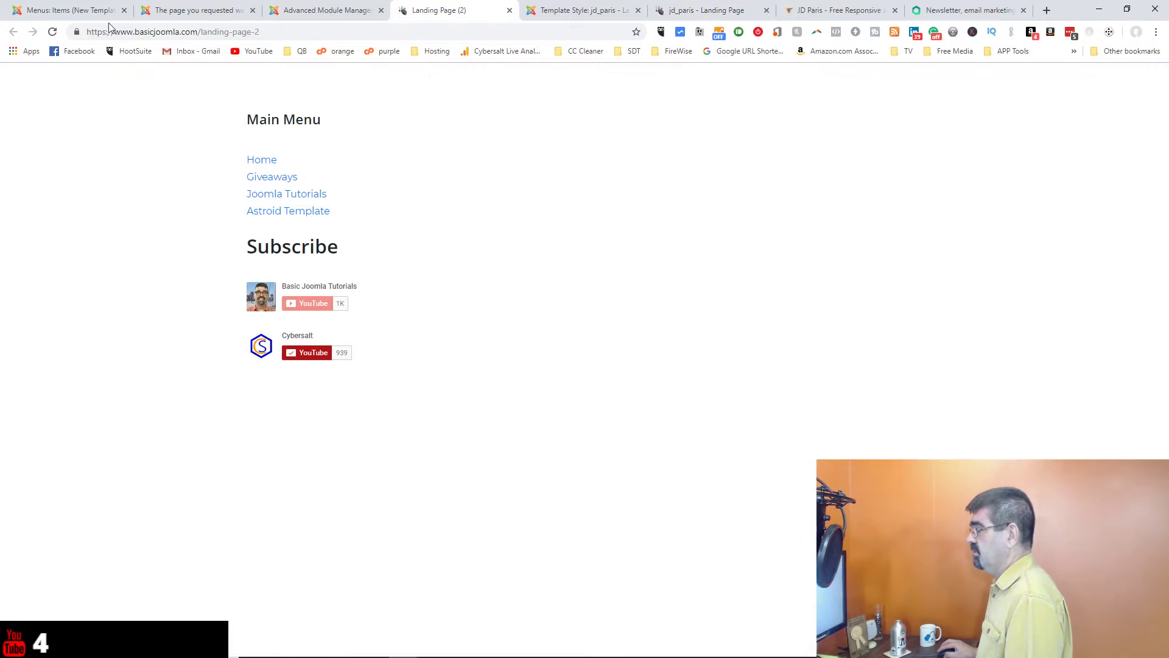
{"action": "left_click", "coordinate": [53, 35]}
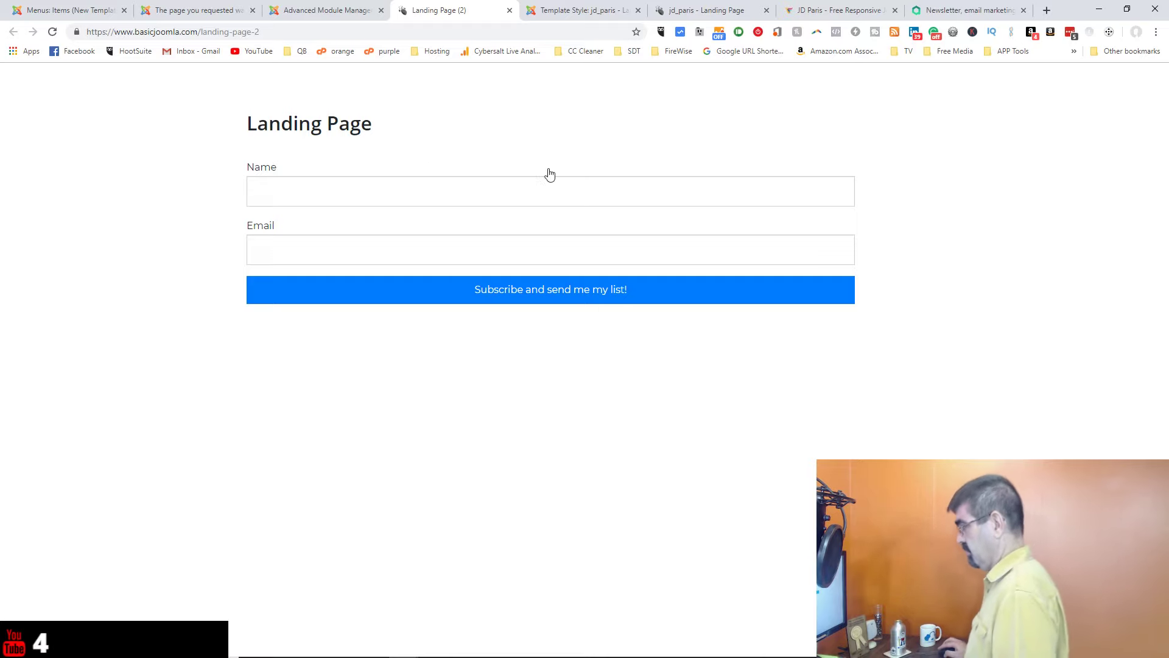
Step: Enter the subscriber's name in the Name field and their e-mail address in Email
{"action": "left_click", "coordinate": [564, 198]}
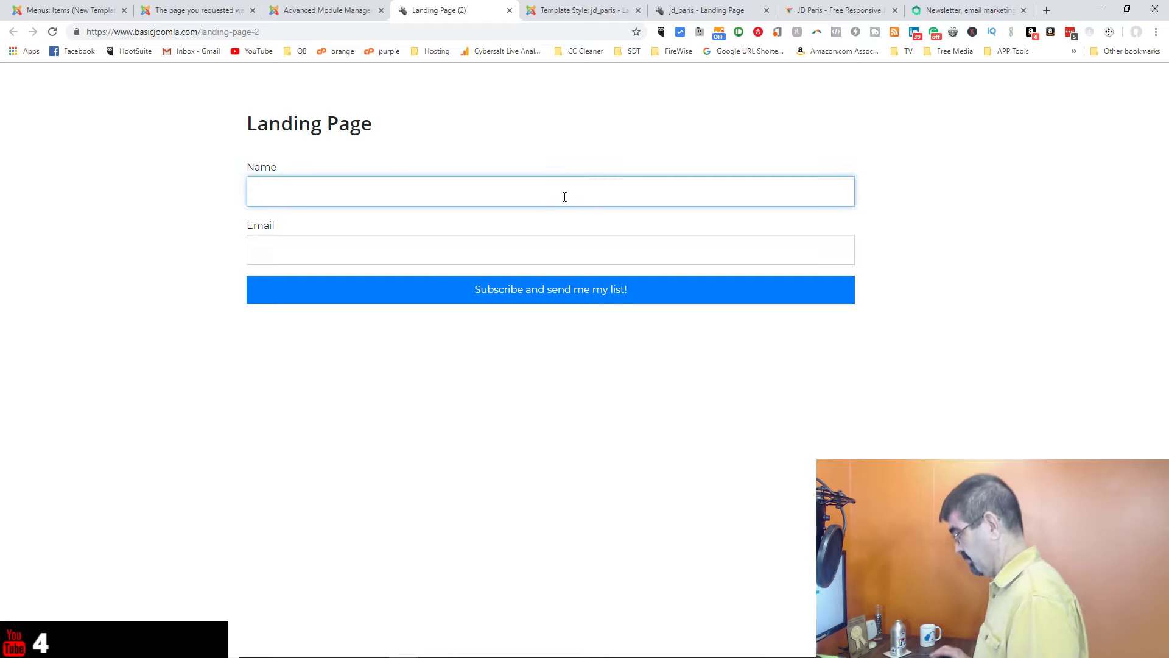
{"action": "type", "text": "Tim"}
{"action": "key", "text": "Tab"}
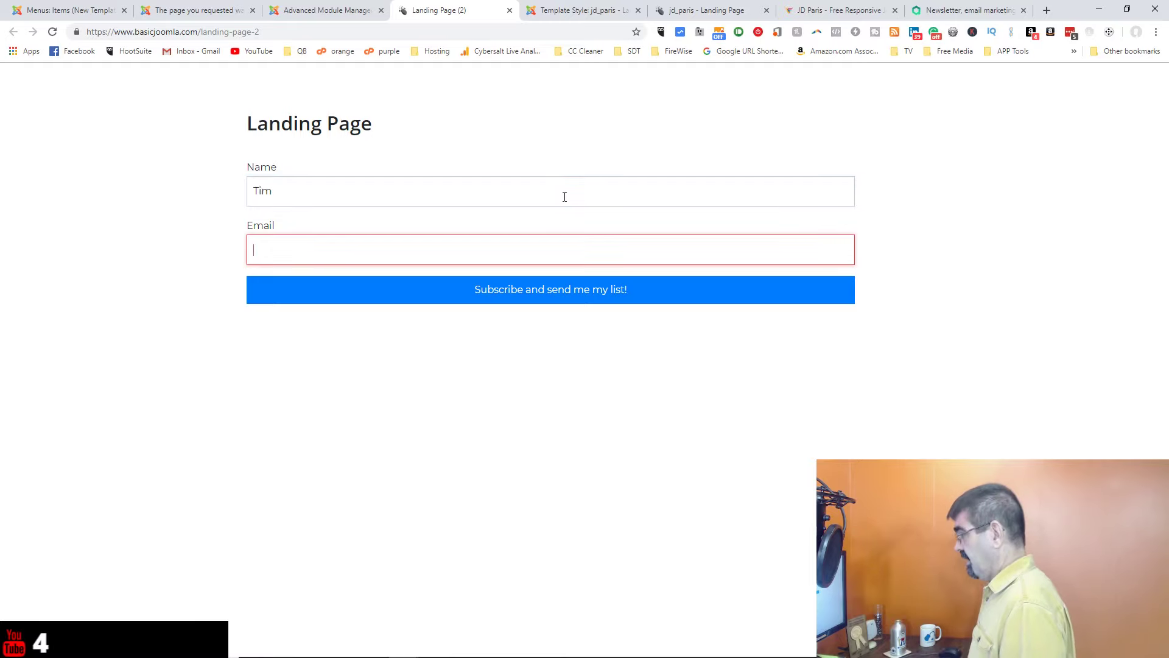
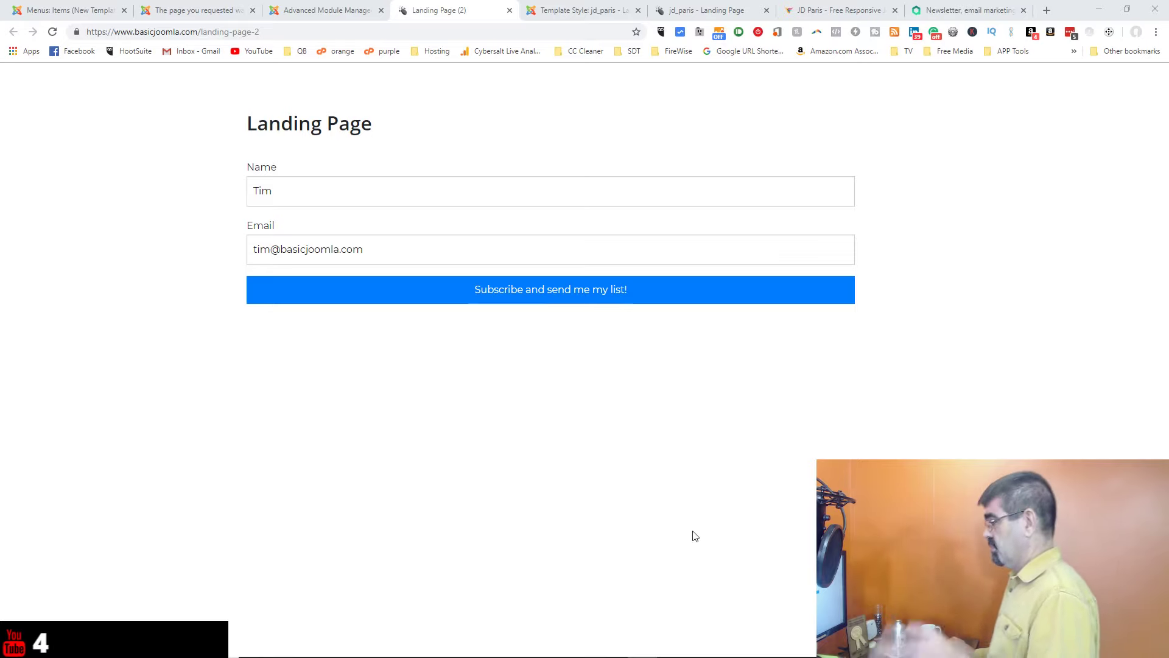
Step: Submit the landing-page form with the 'Subscribe and send me my list!' button
{"action": "left_click", "coordinate": [545, 299]}
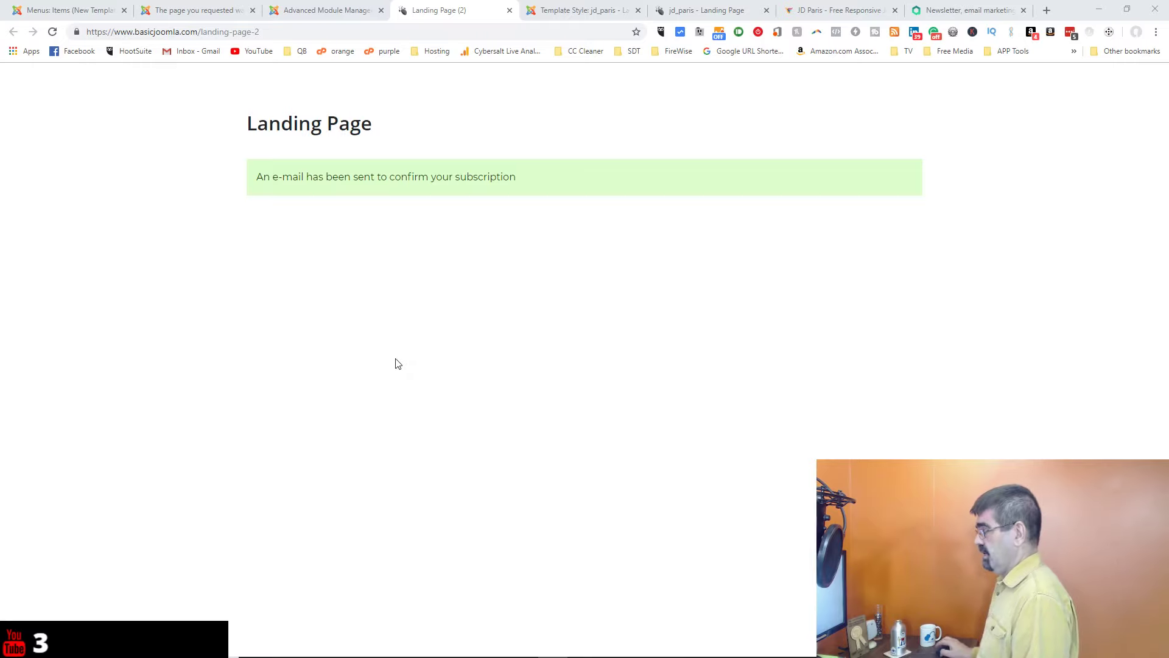
Step: Reload the Landing Page to reset the form and return to the jd_paris - Landing Page layout manager
{"action": "left_click", "coordinate": [52, 32]}
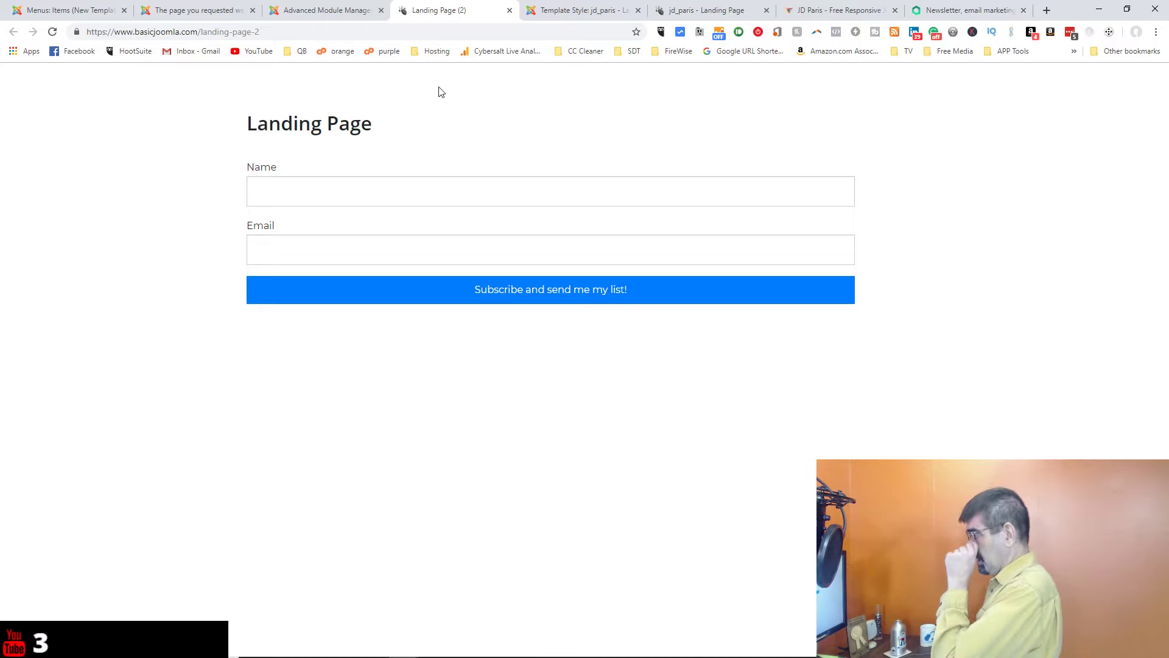
{"action": "left_click", "coordinate": [704, 14]}
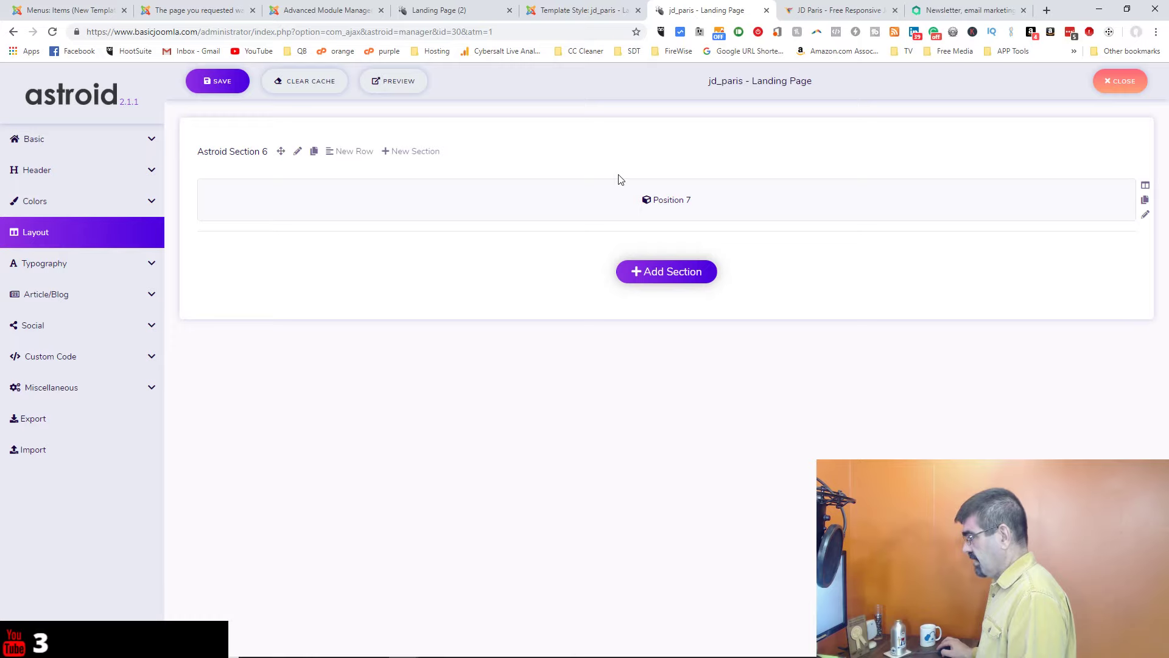
Step: Add a 12-column full-width section and move it above Astroid Section 6
{"action": "left_click", "coordinate": [653, 271]}
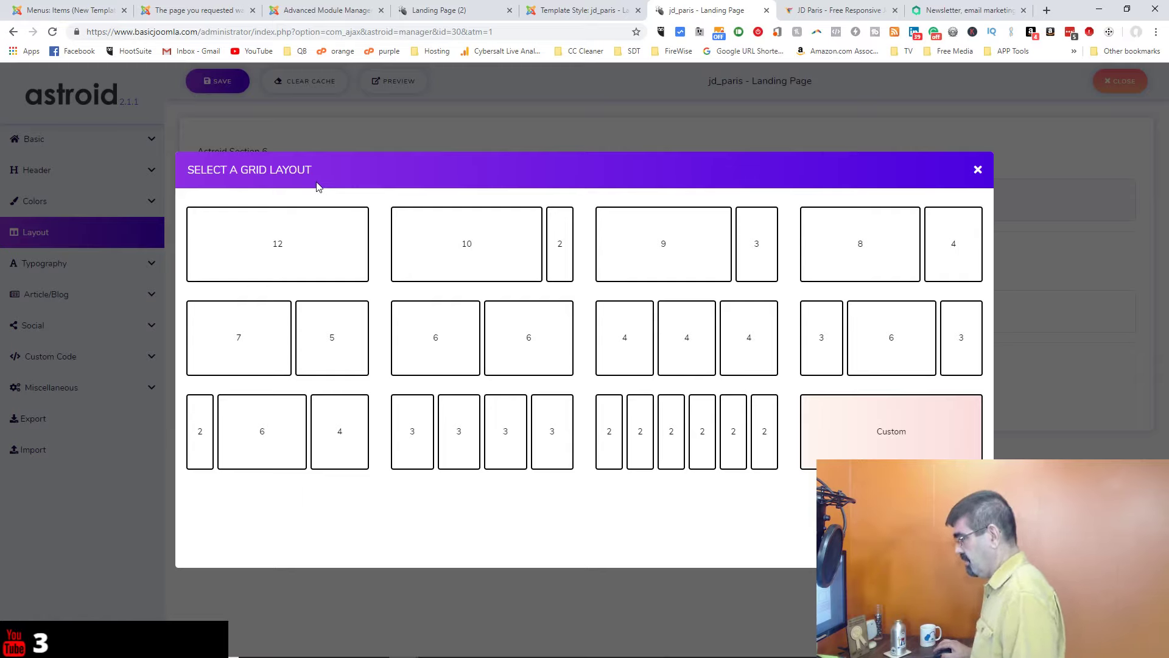
{"action": "left_click", "coordinate": [303, 236]}
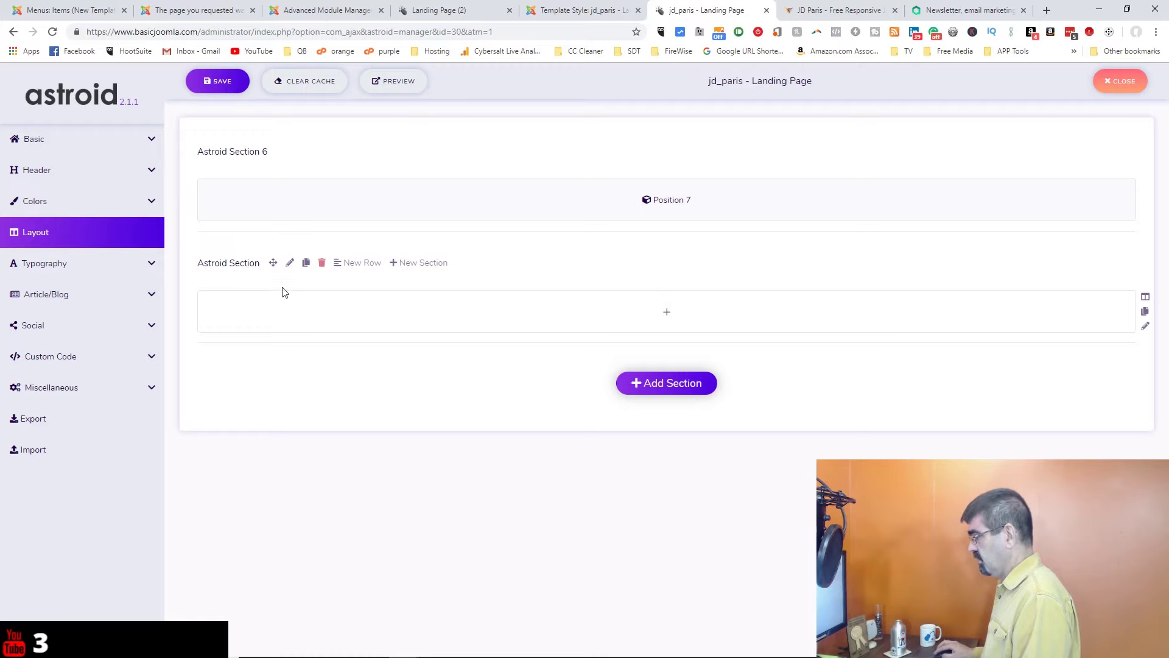
{"action": "left_click_drag", "start_coordinate": [273, 266], "coordinate": [273, 160]}
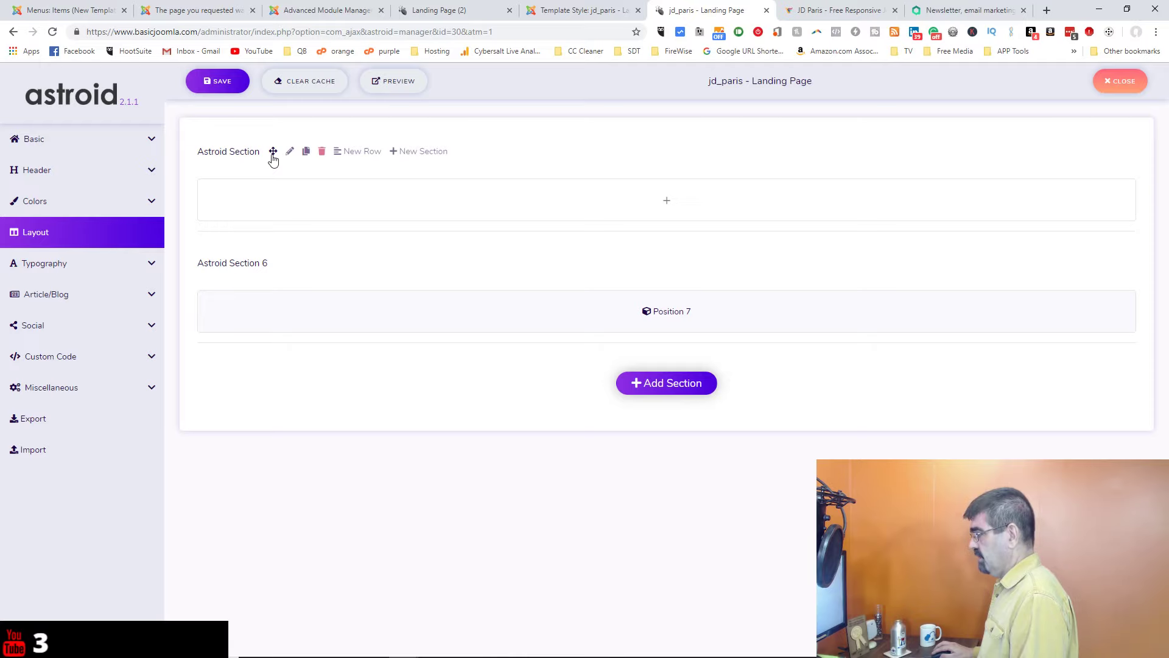
Step: Retitle the new top section 'Landing Page Header'
{"action": "left_click", "coordinate": [288, 154]}
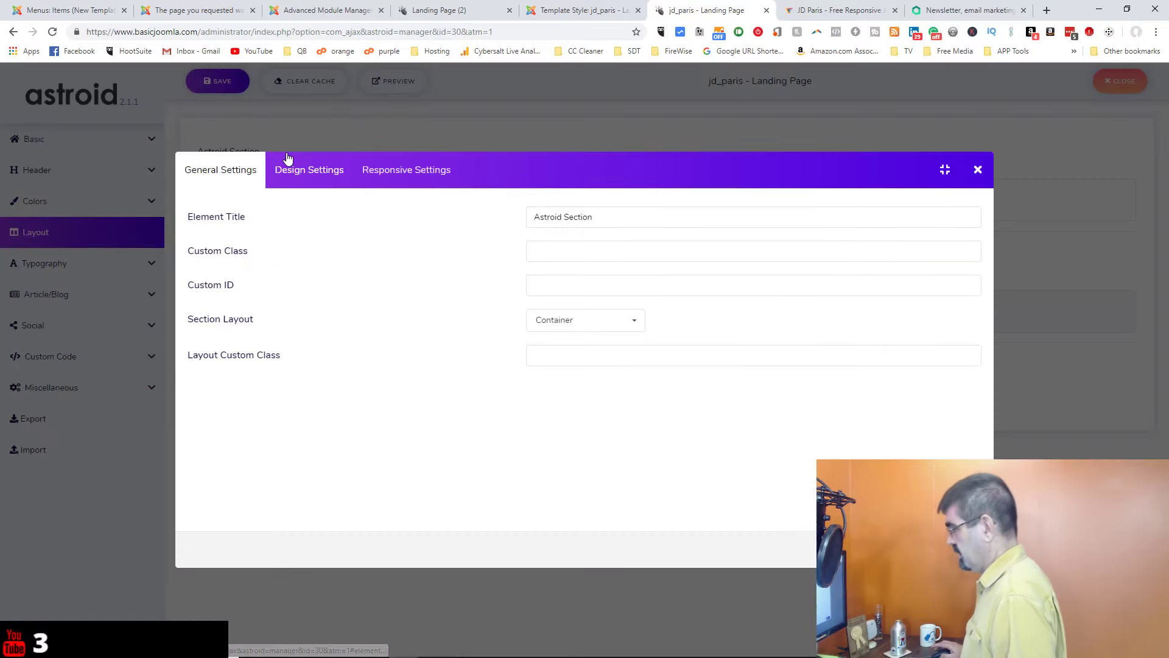
{"action": "triple_click", "coordinate": [591, 217]}
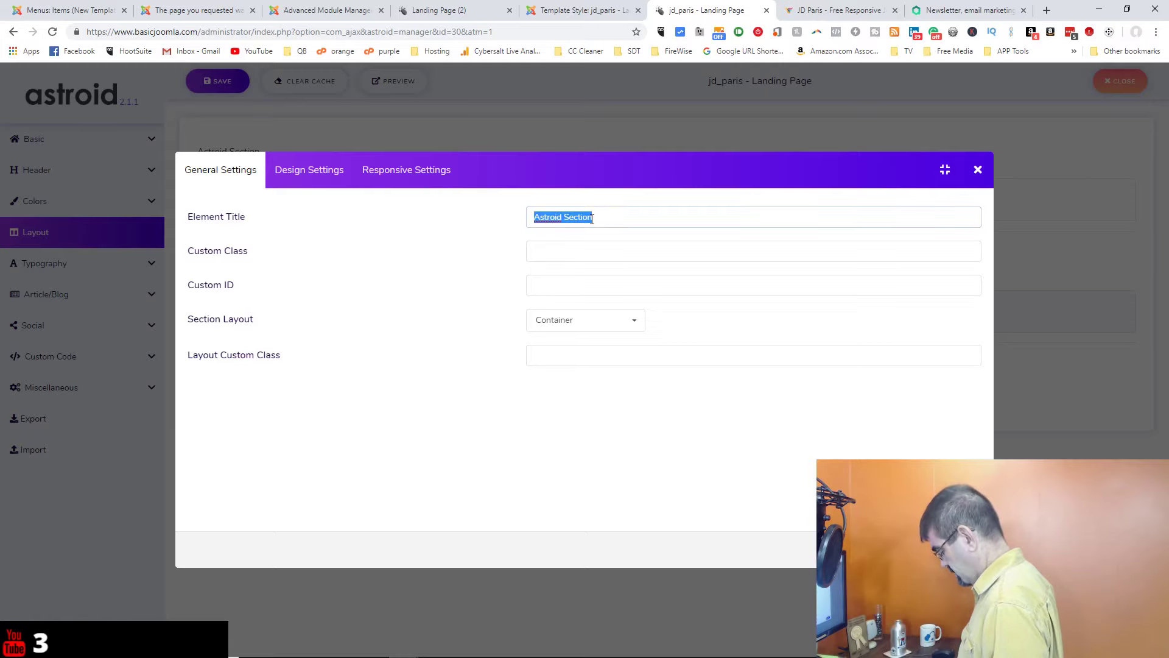
{"action": "type", "text": "Landing Page Header"}
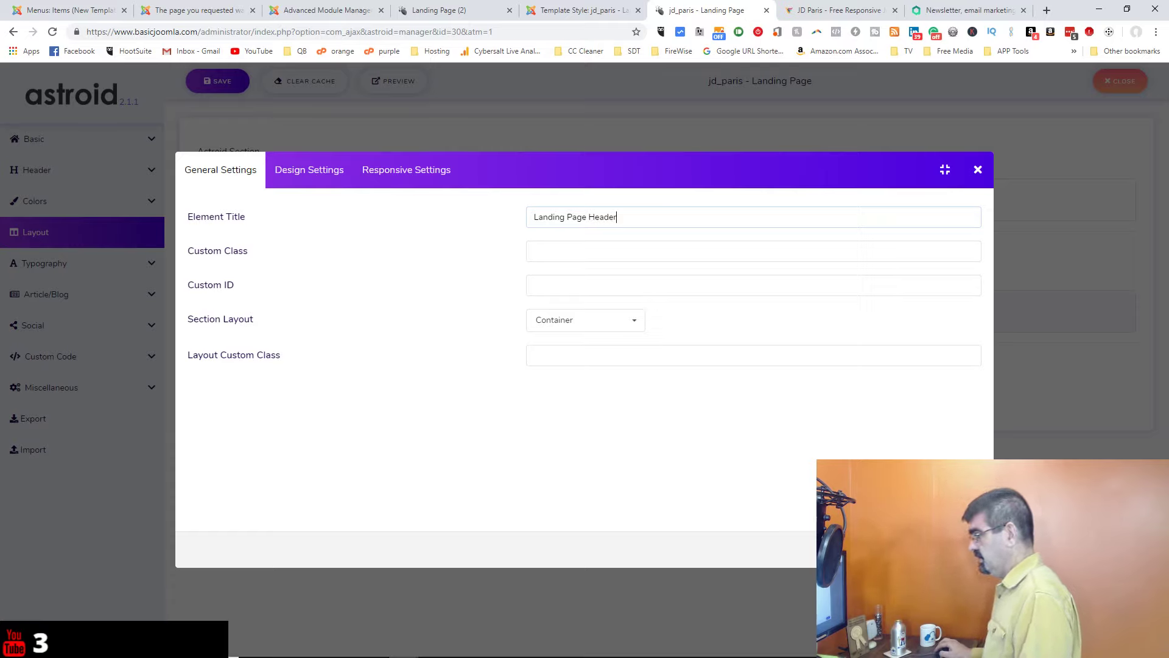
{"action": "key", "text": "Return"}
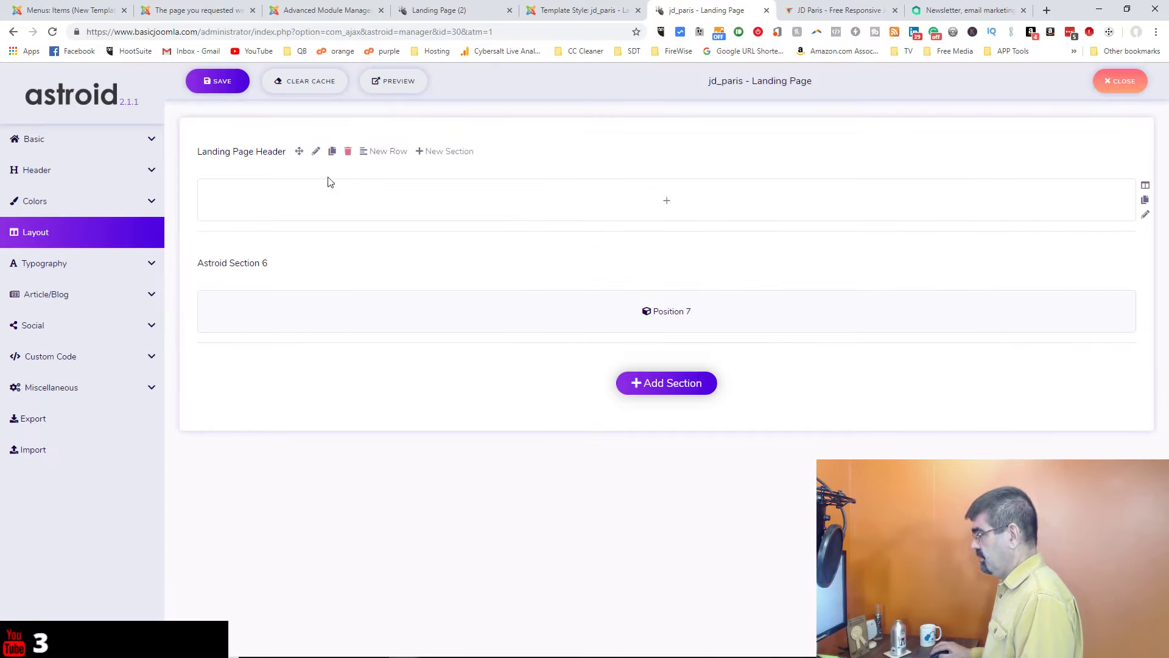
Step: Add a Module Position element to the Landing Page Header row, then return to the Advanced Module Manager
{"action": "left_click", "coordinate": [668, 202]}
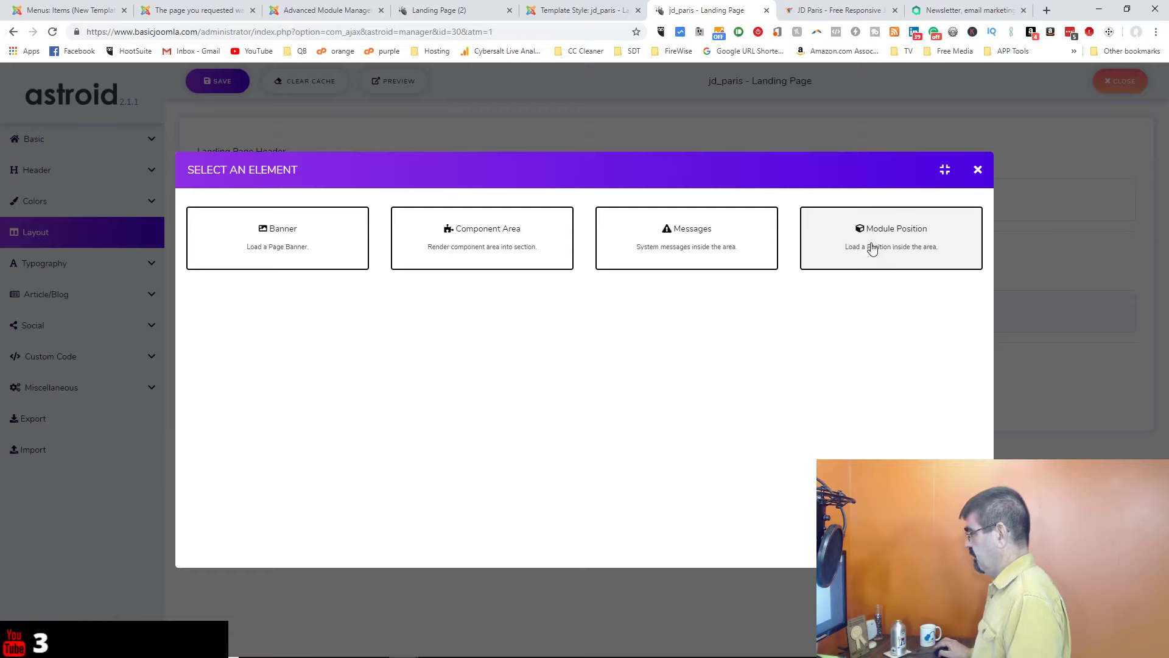
{"action": "left_click", "coordinate": [872, 249]}
{"action": "left_click", "coordinate": [737, 224]}
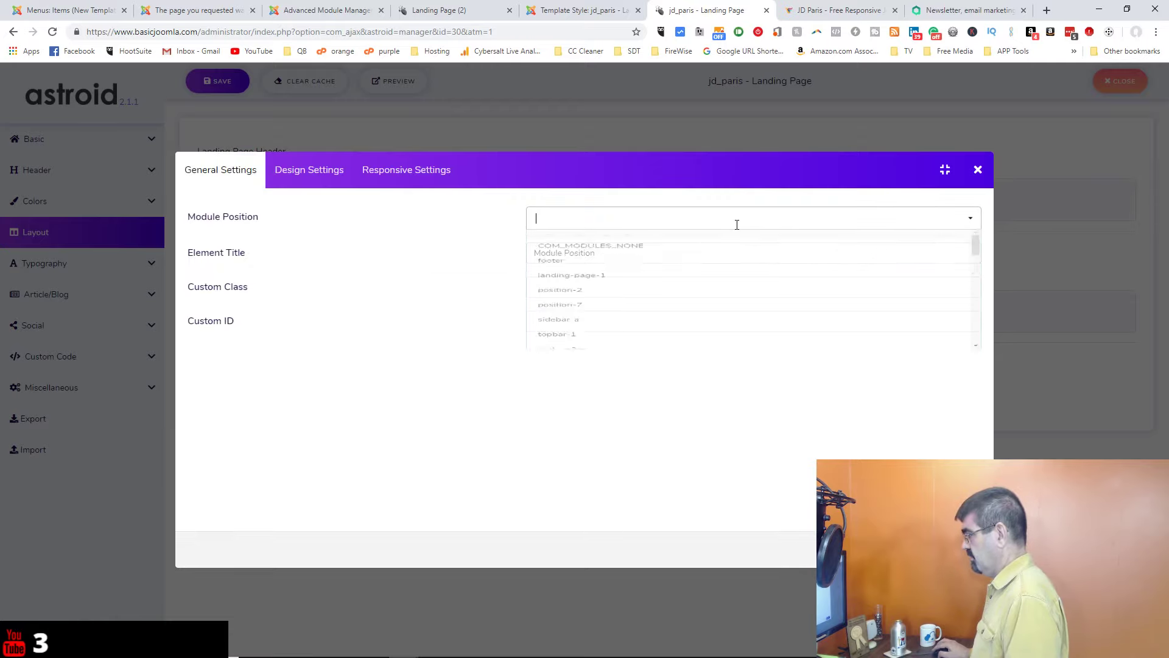
{"action": "scroll", "coordinate": [752, 293], "scroll_direction": "down", "scroll_amount": 2}
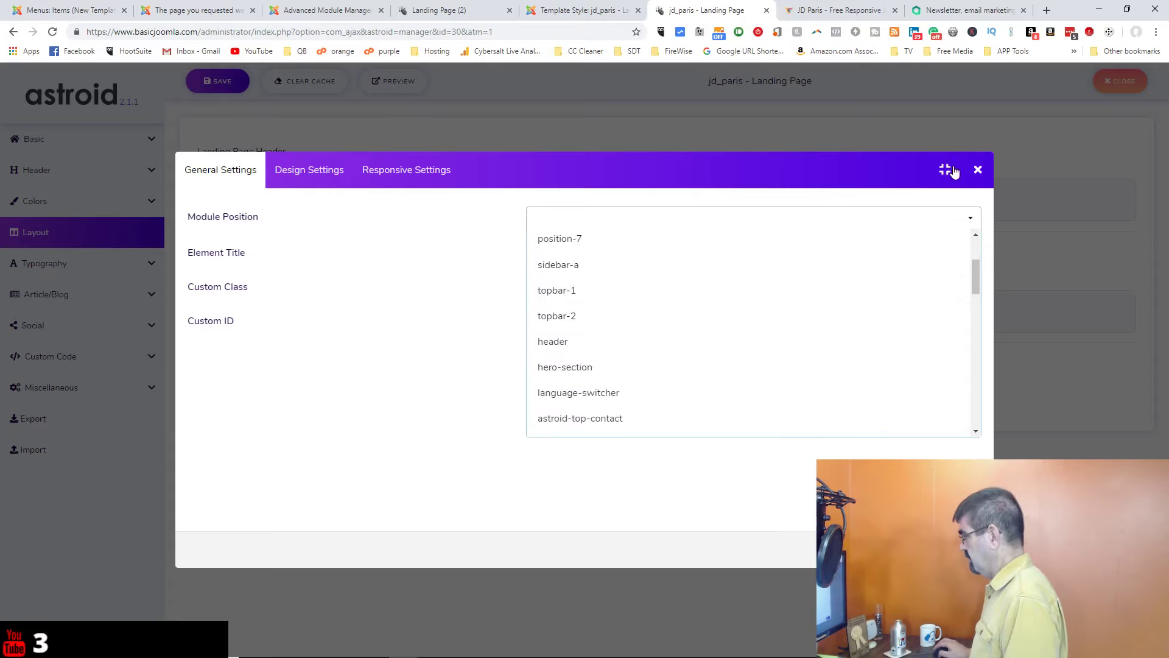
{"action": "left_click", "coordinate": [979, 170]}
{"action": "left_click", "coordinate": [978, 170]}
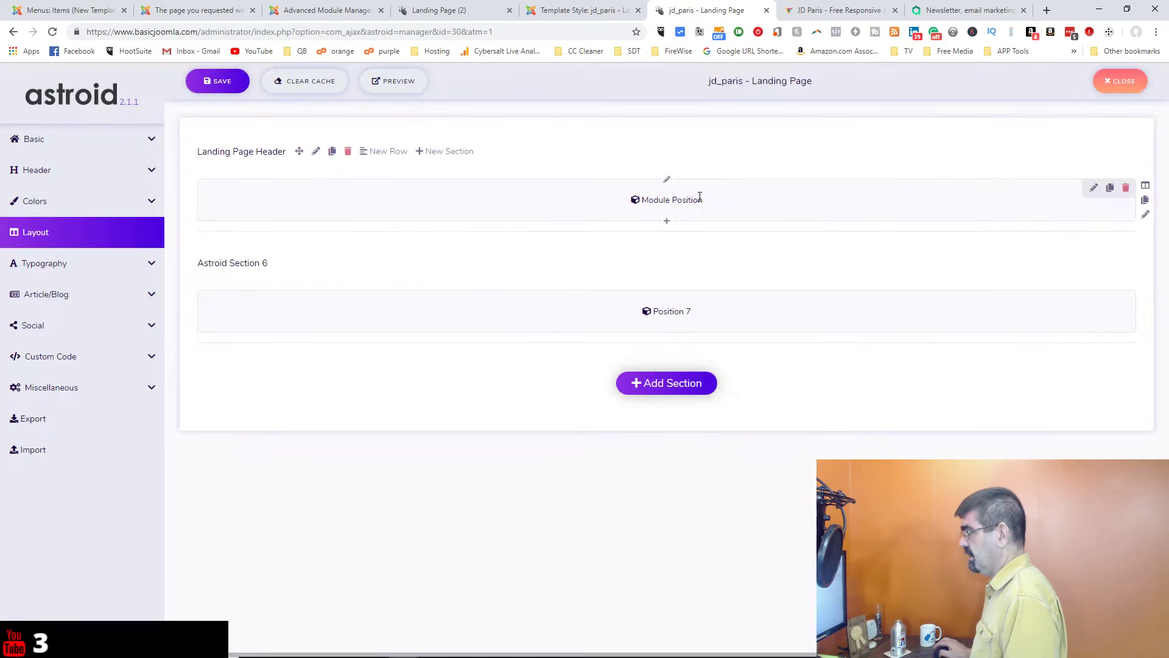
{"action": "left_click", "coordinate": [329, 10]}
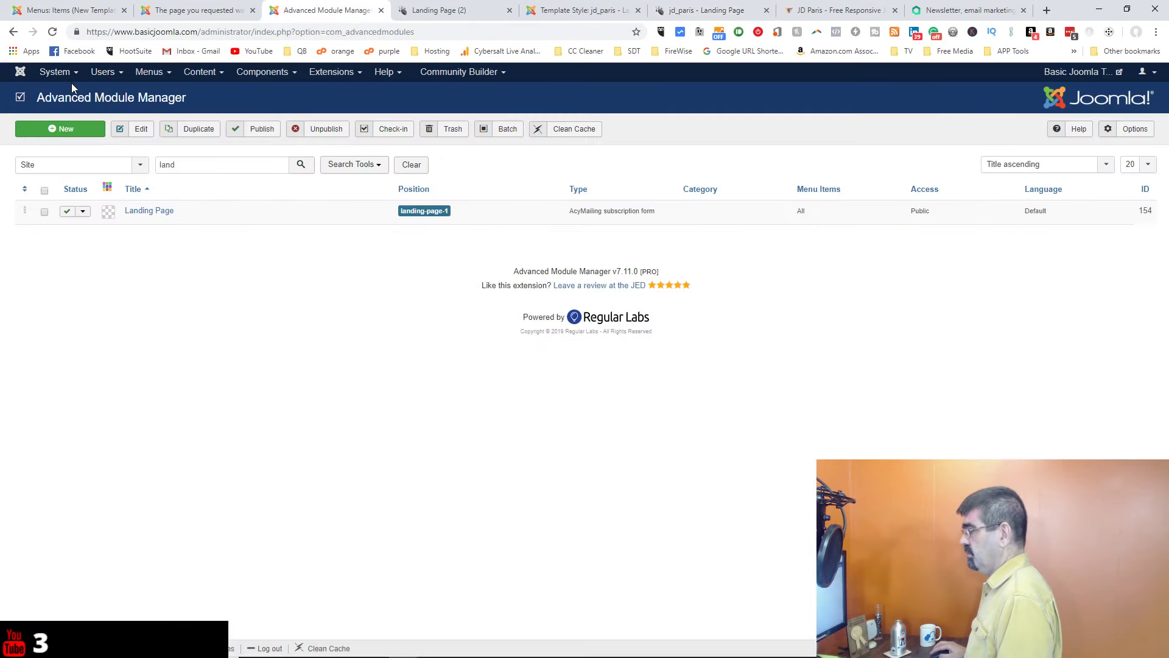
Step: Create a new Custom module titled 'Landing Page Header Text'
{"action": "left_click", "coordinate": [61, 131]}
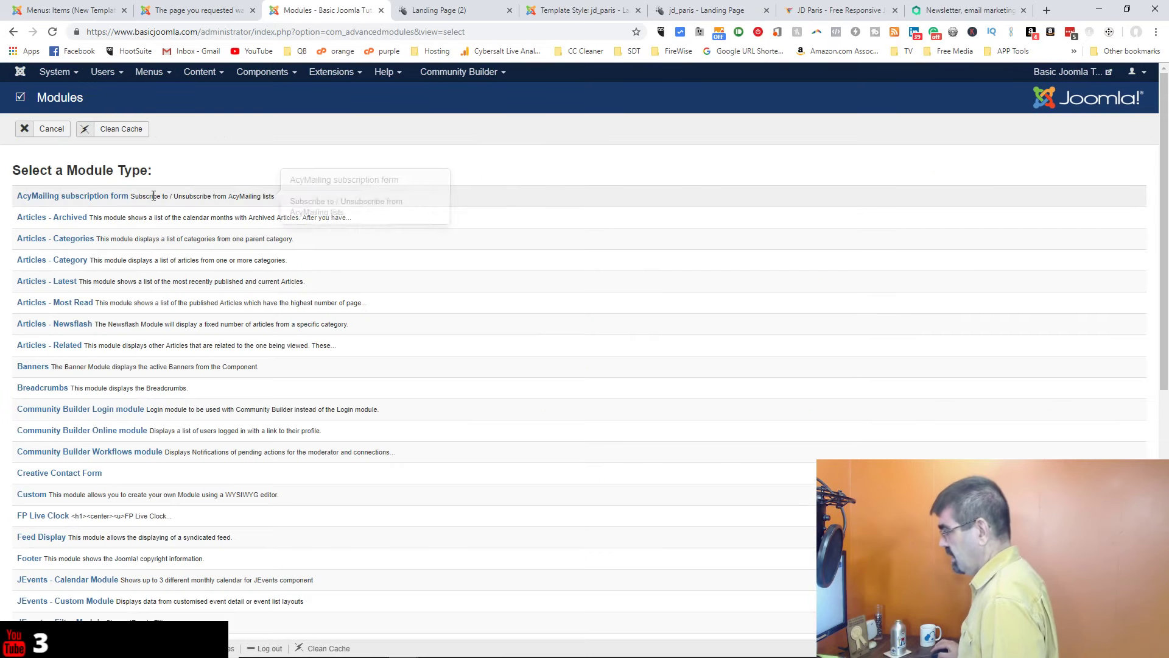
{"action": "scroll", "coordinate": [159, 207], "scroll_direction": "down", "scroll_amount": 2}
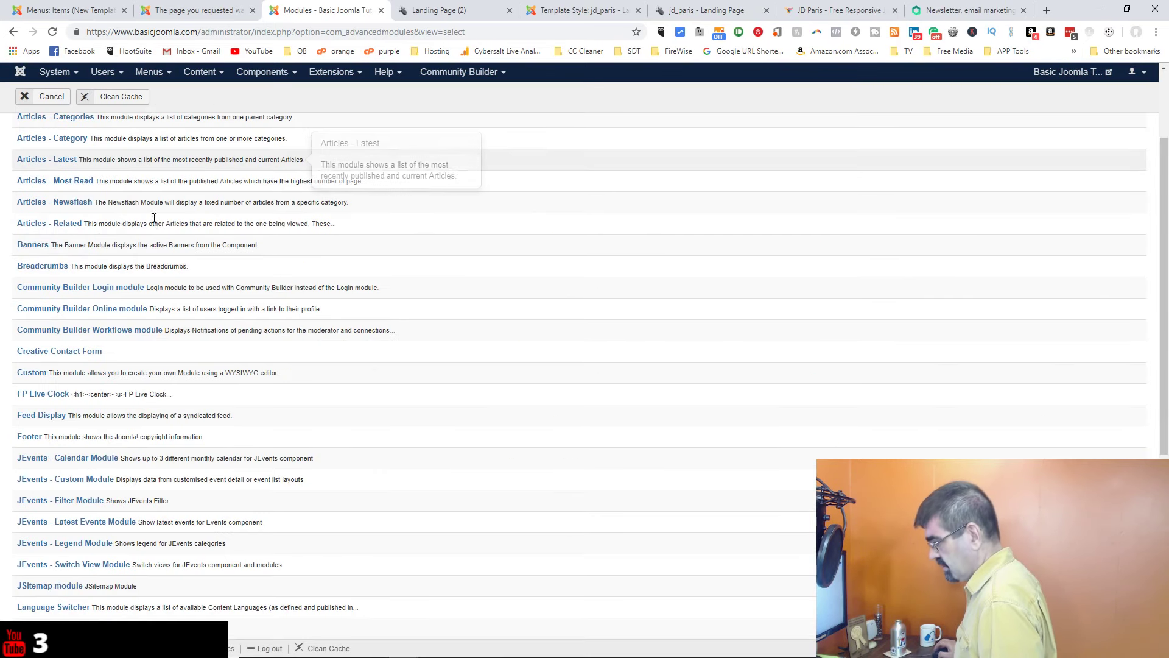
{"action": "left_click", "coordinate": [30, 373]}
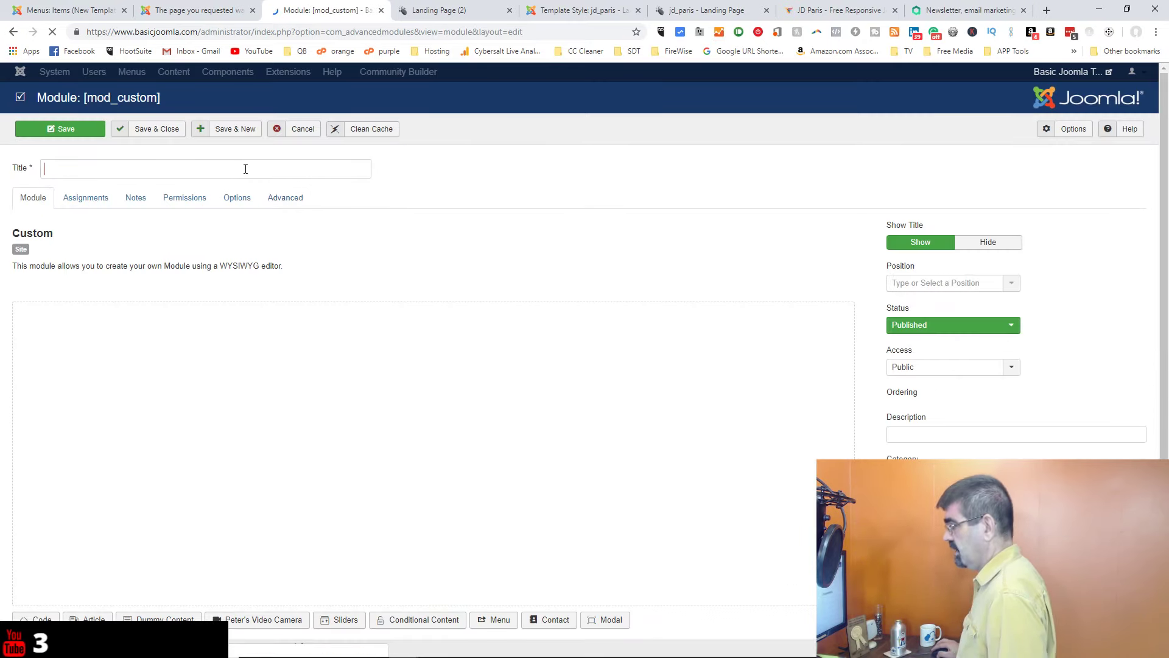
{"action": "left_click", "coordinate": [246, 168]}
{"action": "type", "text": "L"}
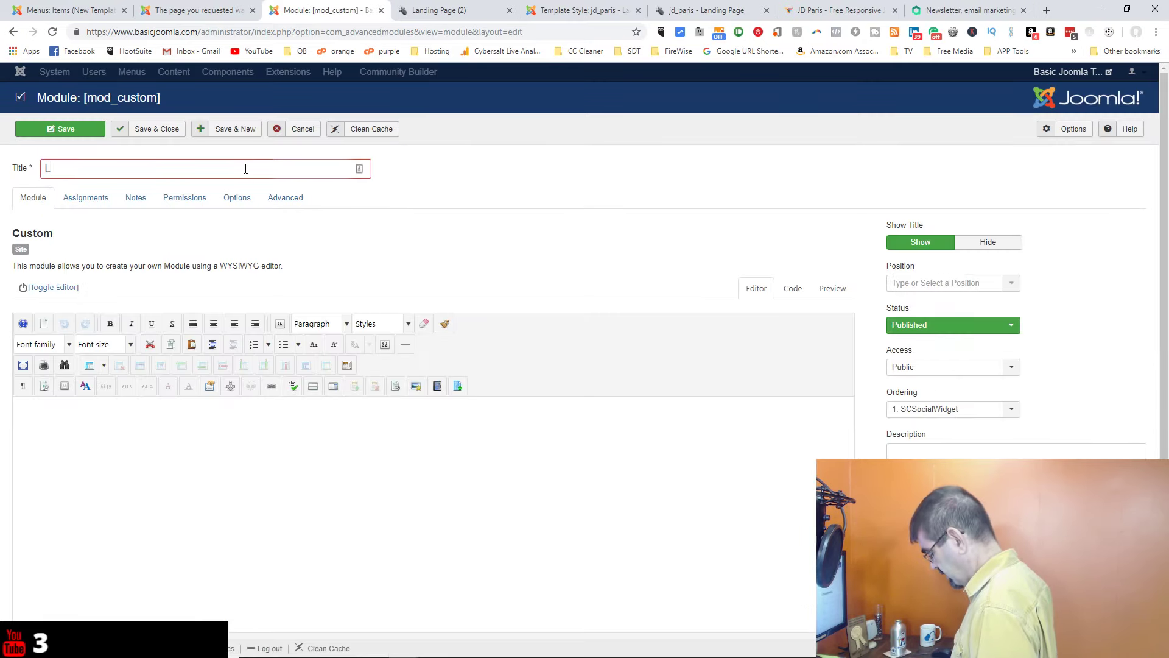
{"action": "type", "text": "anding Page "}
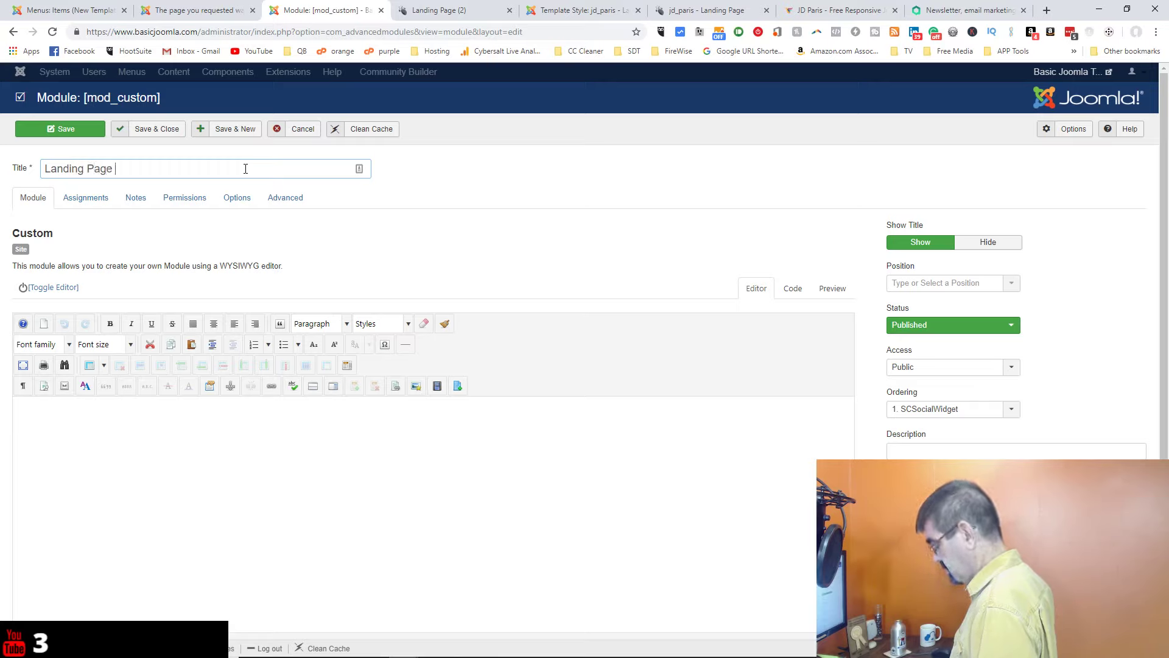
{"action": "type", "text": "Header Text"}
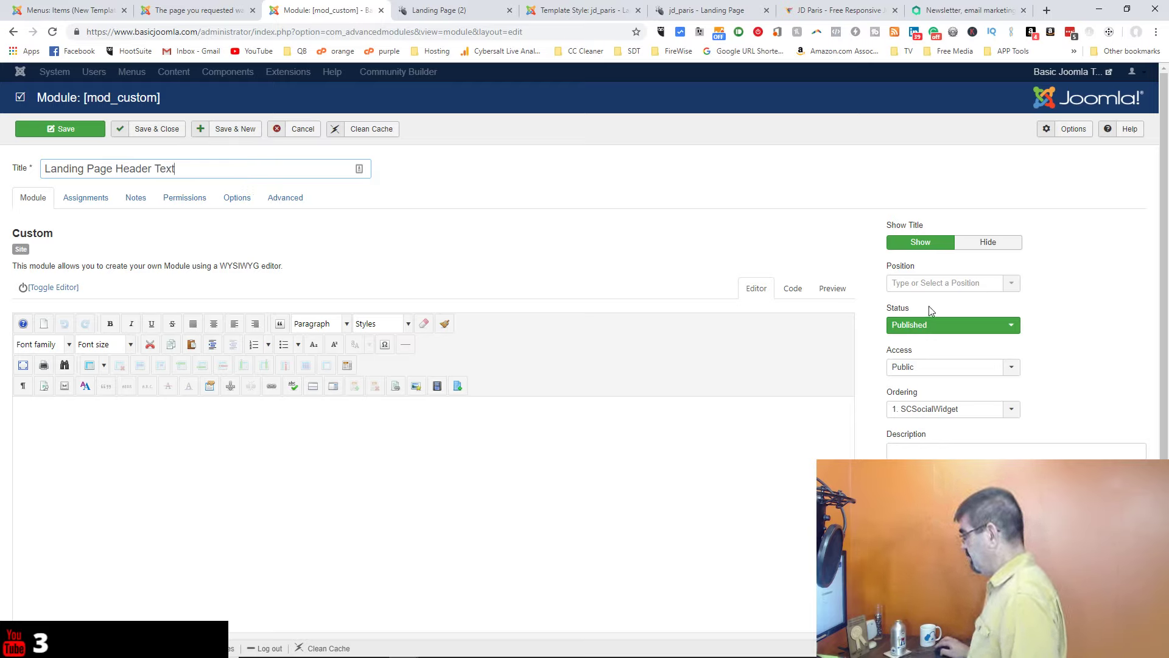
Step: Assign the module to the new custom position landing-page-header-text
{"action": "left_click", "coordinate": [924, 291]}
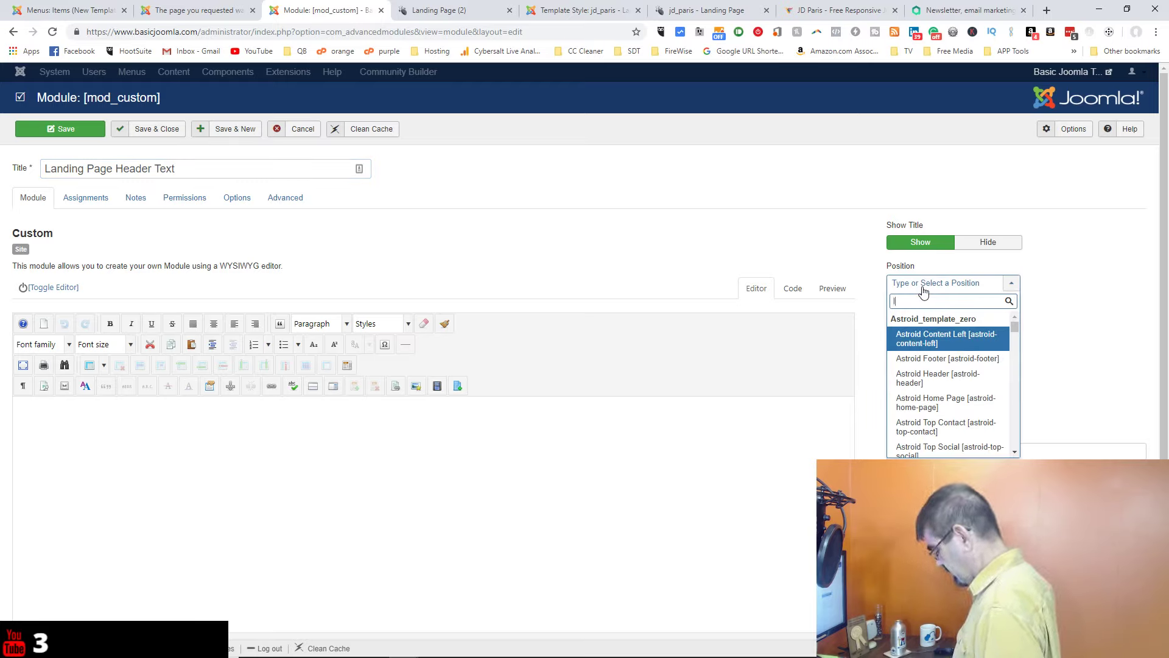
{"action": "type", "text": "landing-pag"}
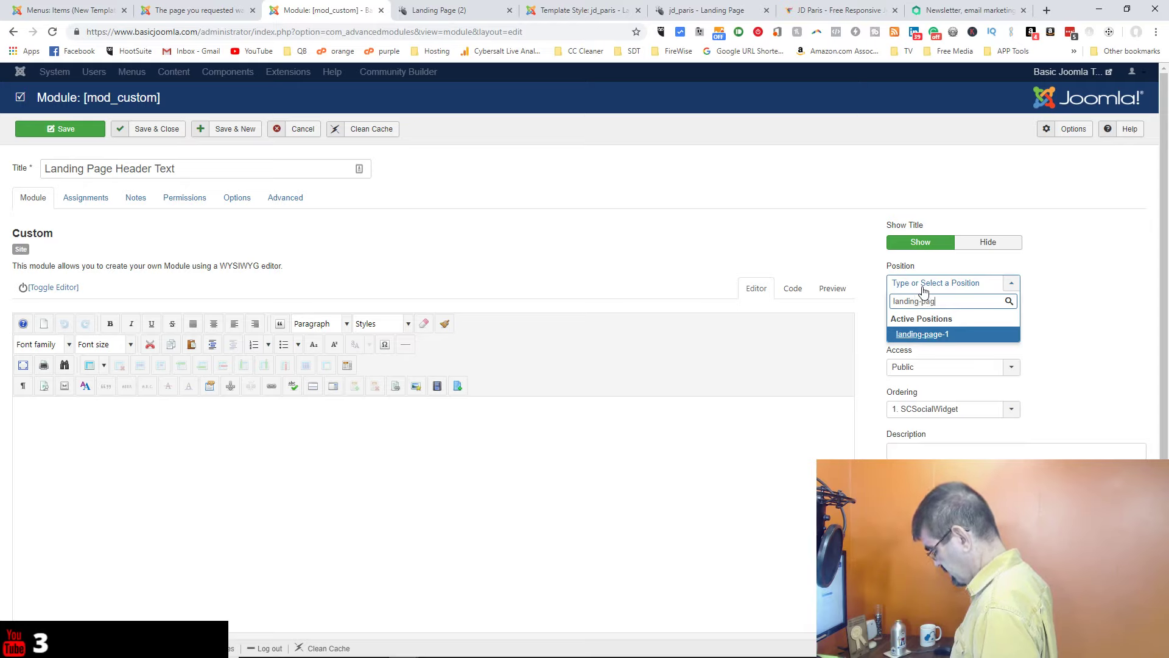
{"action": "type", "text": "e-header"}
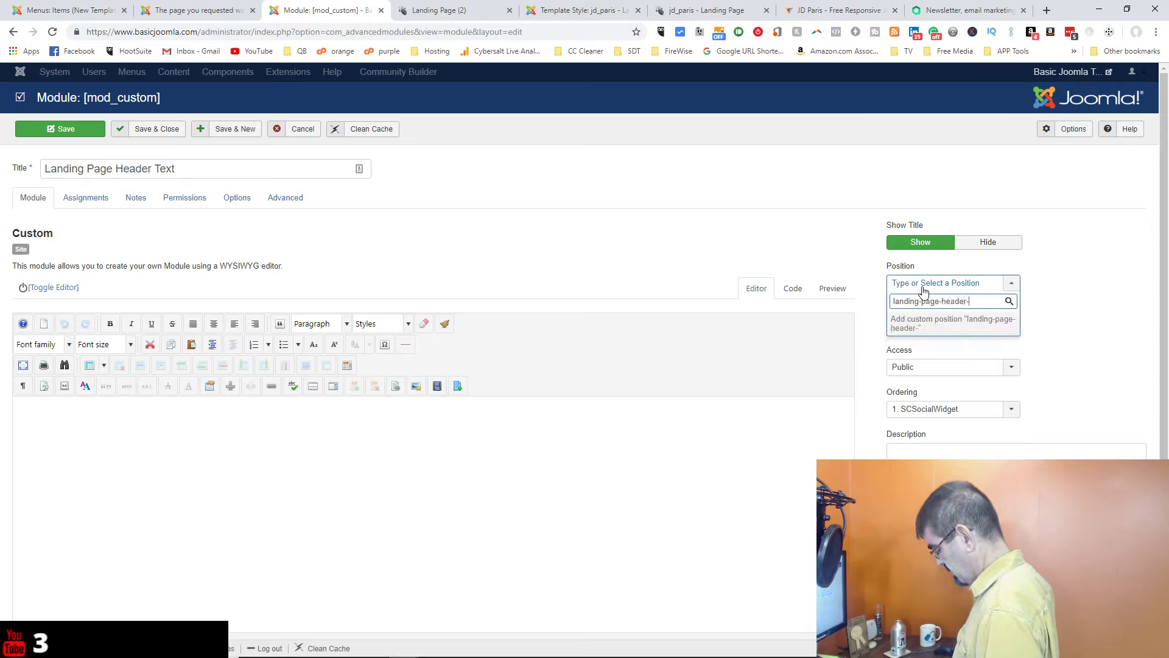
{"action": "type", "text": "-text"}
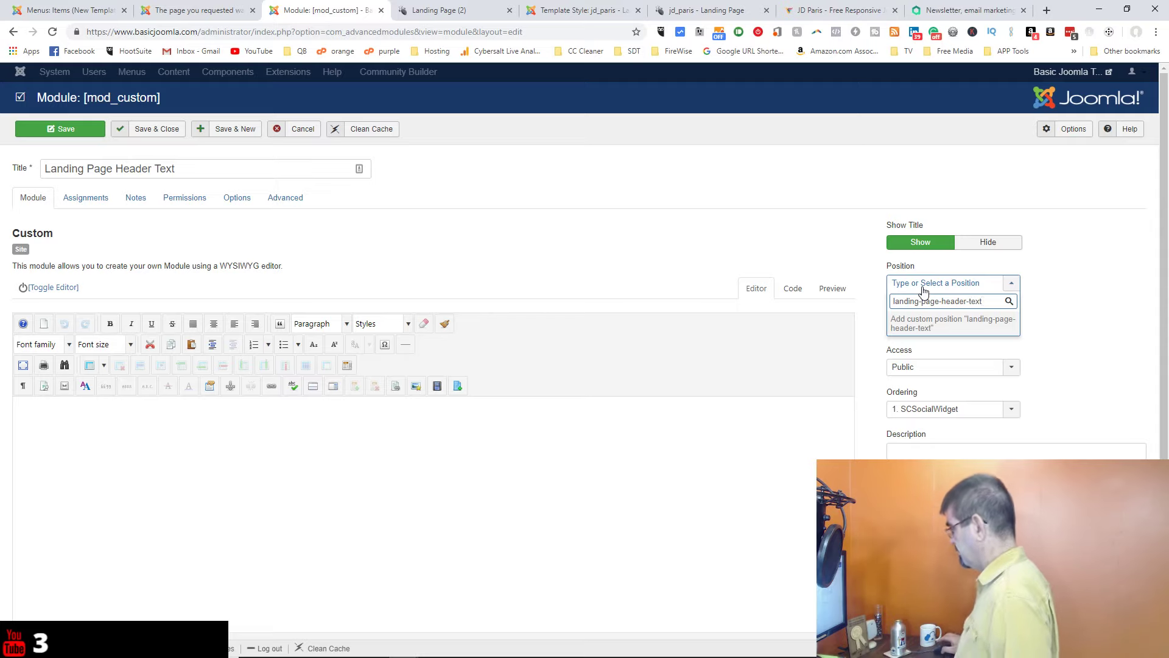
{"action": "key", "text": "Return"}
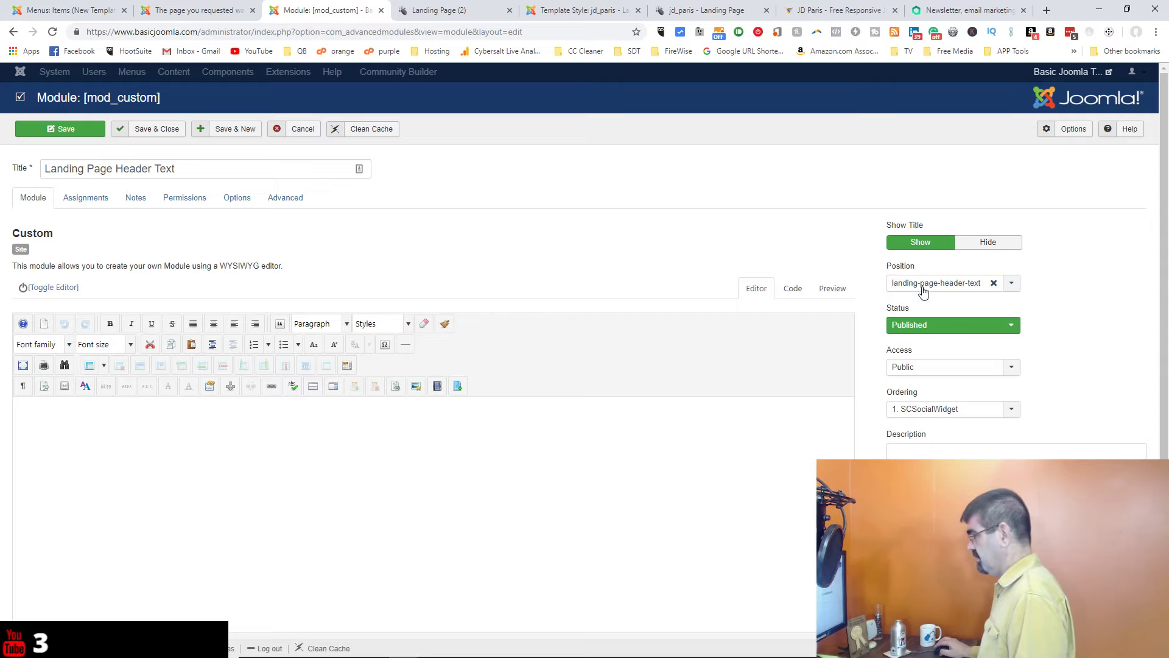
{"action": "scroll", "coordinate": [459, 347], "scroll_direction": "down", "scroll_amount": 2}
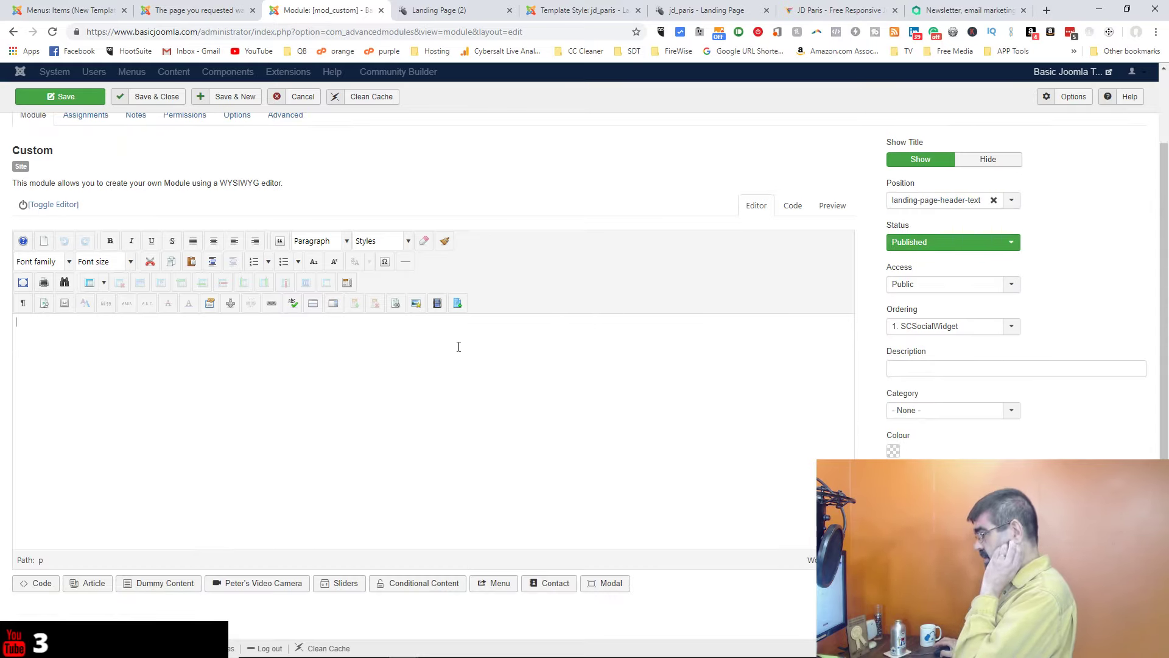
Step: Write the body 'This is content to show above the sign up form on the landing page.' with a capital T
{"action": "type", "text": "this is co"}
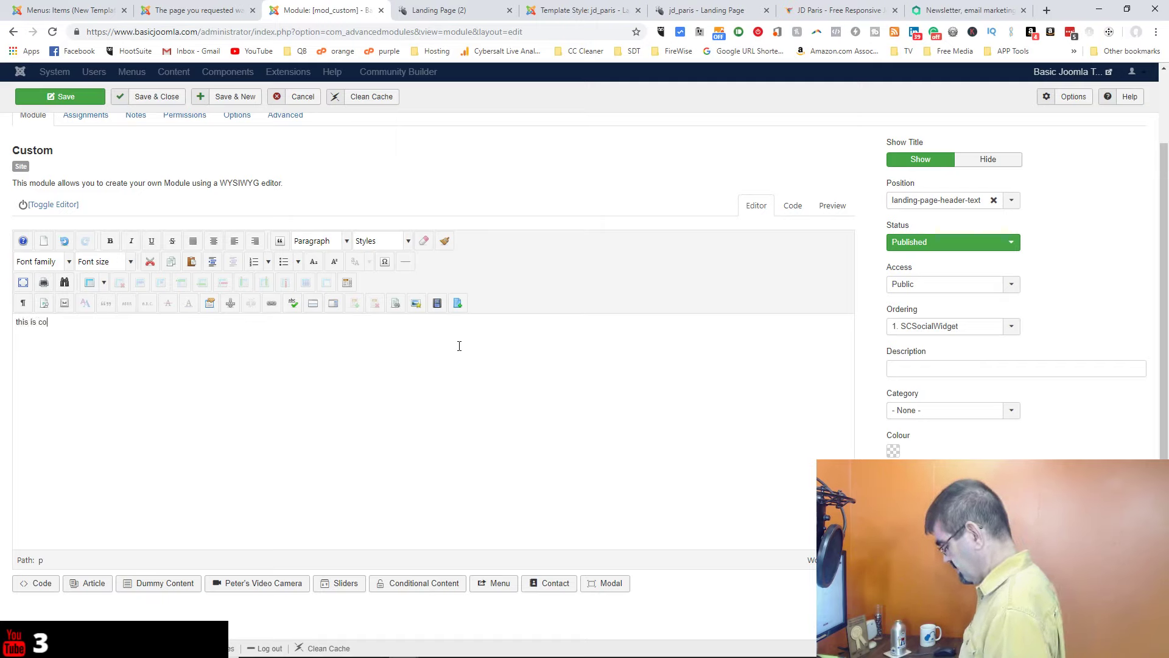
{"action": "type", "text": "ntent to show above"}
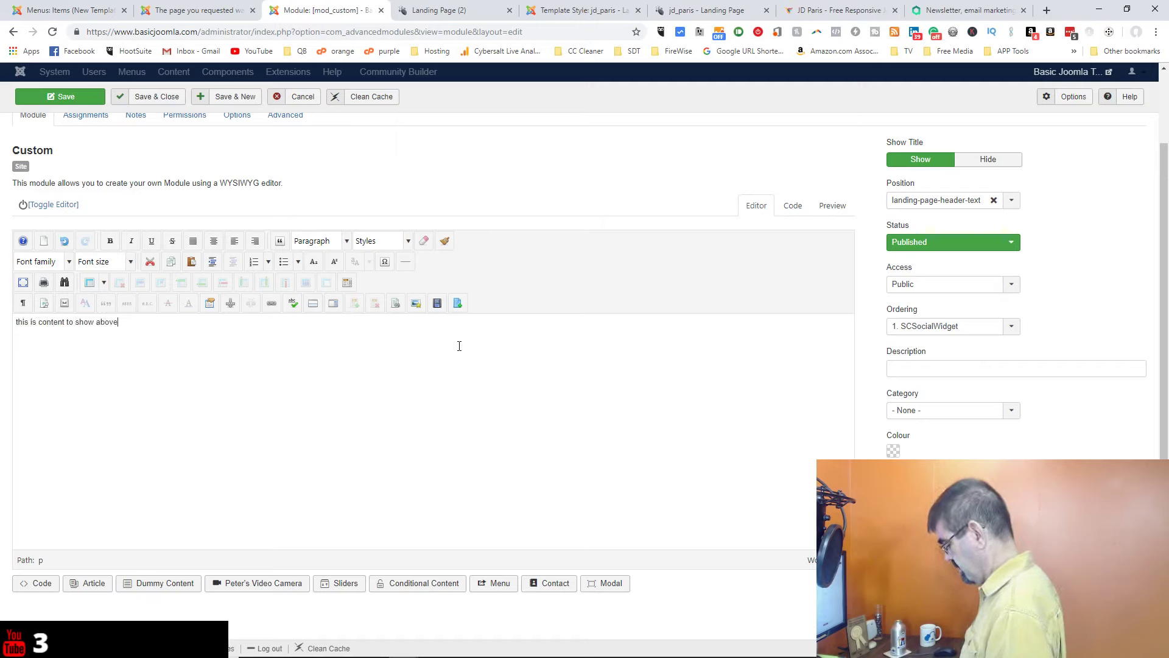
{"action": "type", "text": " the sign up fo"}
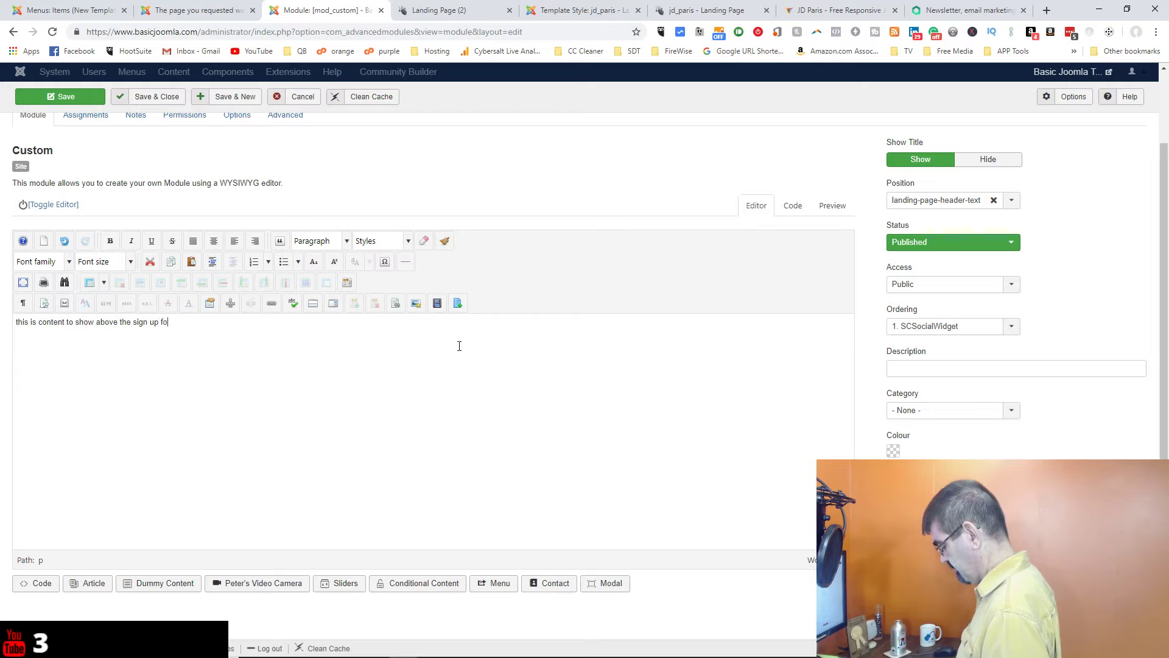
{"action": "type", "text": "rm on "}
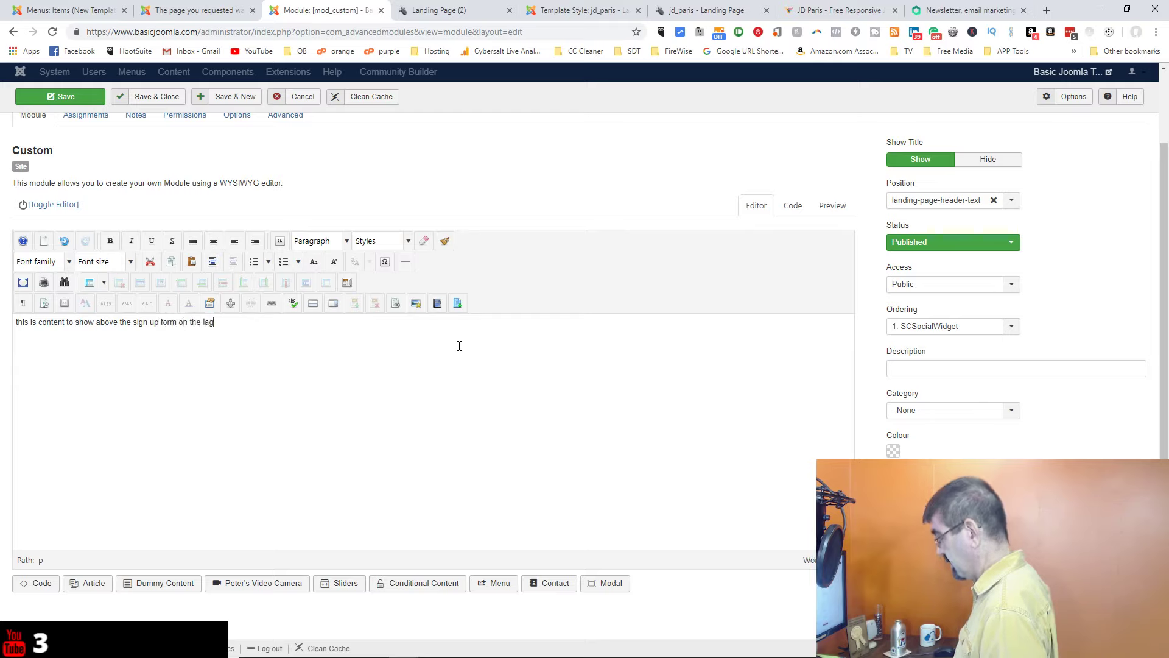
{"action": "type", "text": "the landing page."}
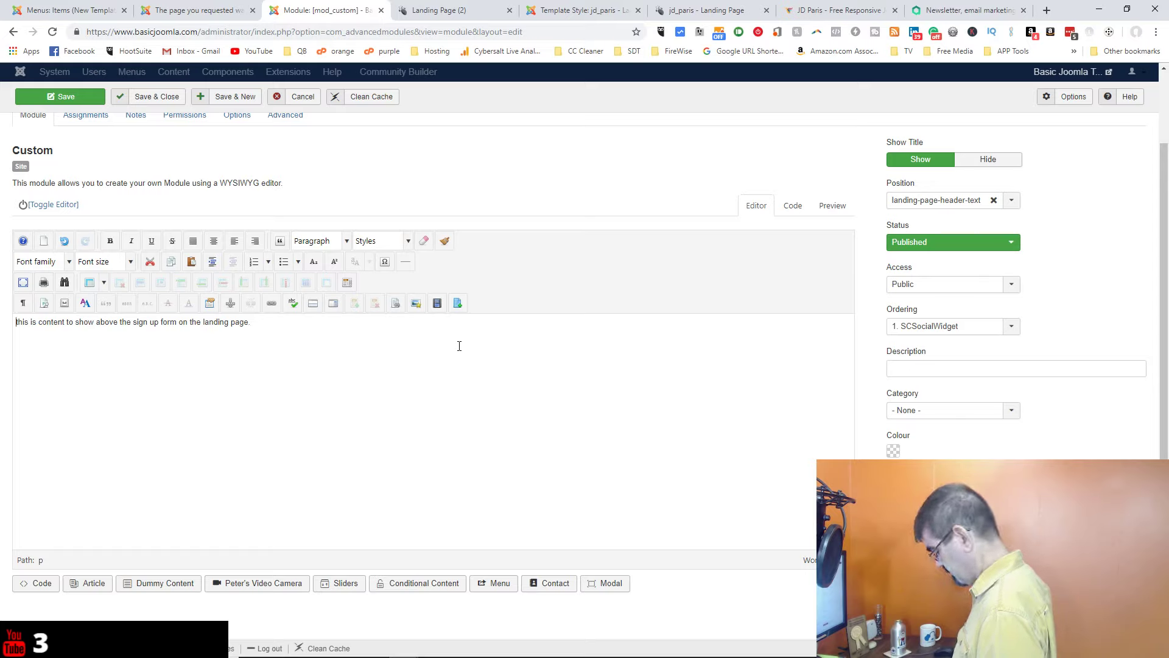
{"action": "key", "text": "Delete"}
{"action": "type", "text": "T"}
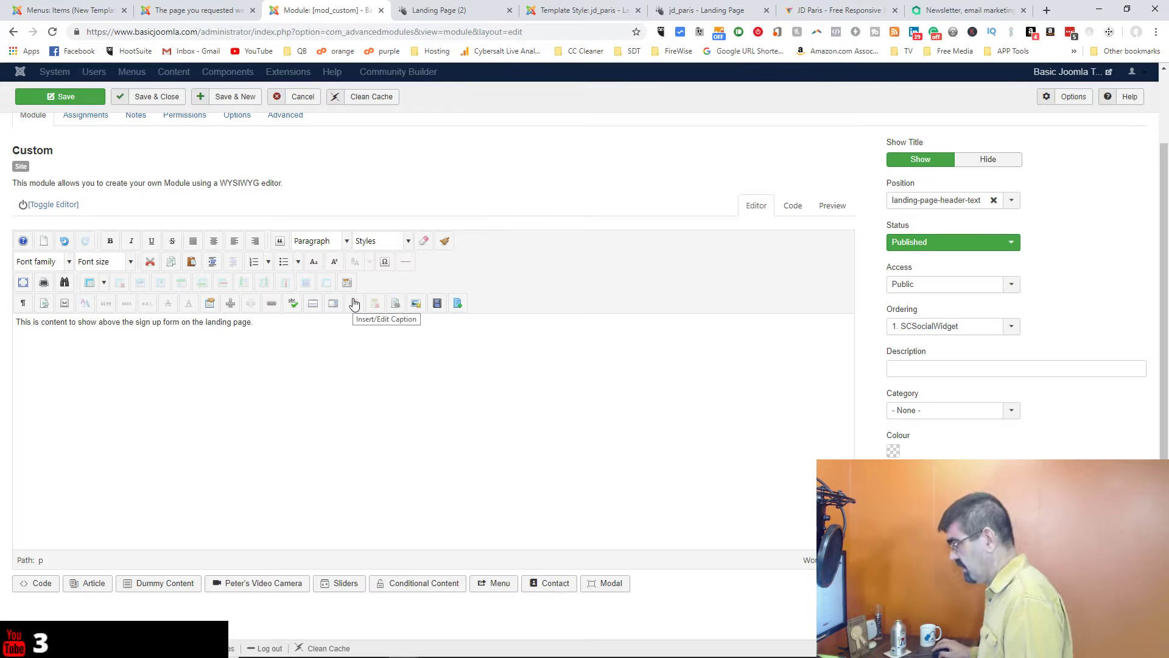
Step: Insert the centred image cybersalt-com-crystal-only-square-448x448.png into the module body
{"action": "left_click", "coordinate": [414, 307]}
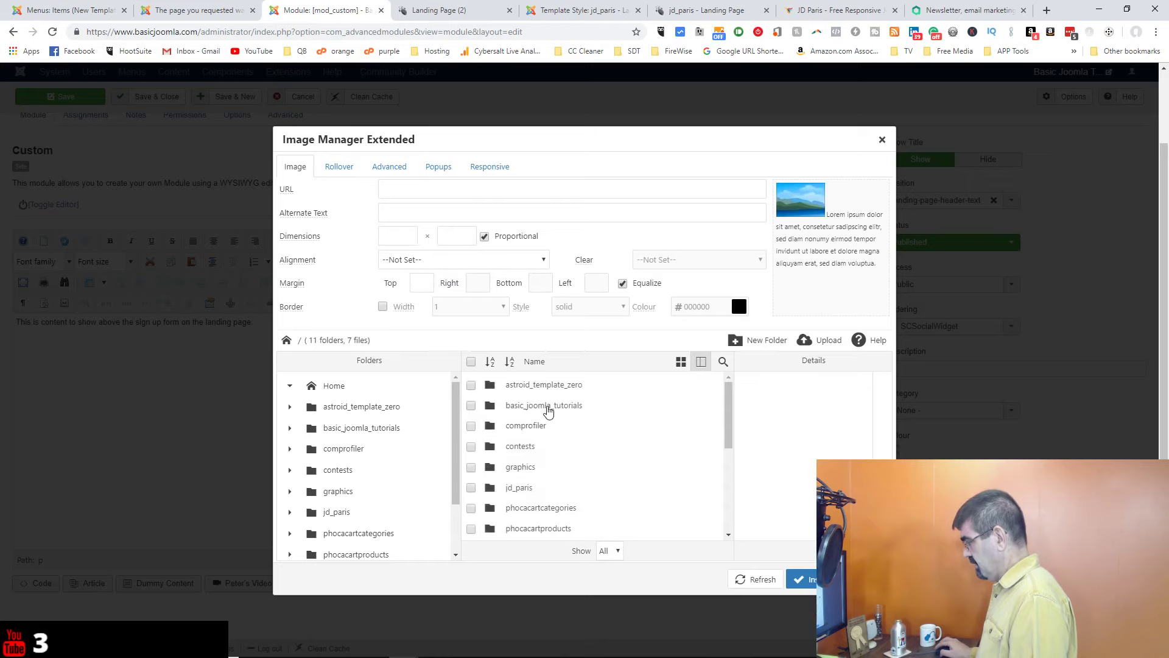
{"action": "scroll", "coordinate": [556, 414], "scroll_direction": "down", "scroll_amount": 3}
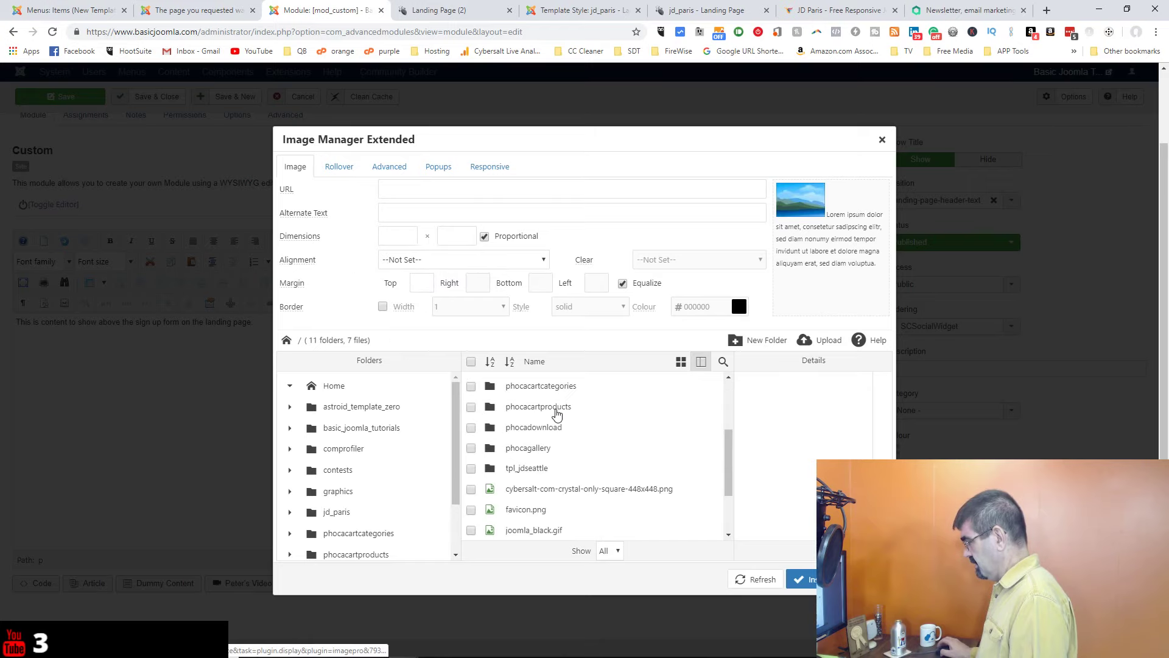
{"action": "left_click", "coordinate": [540, 492]}
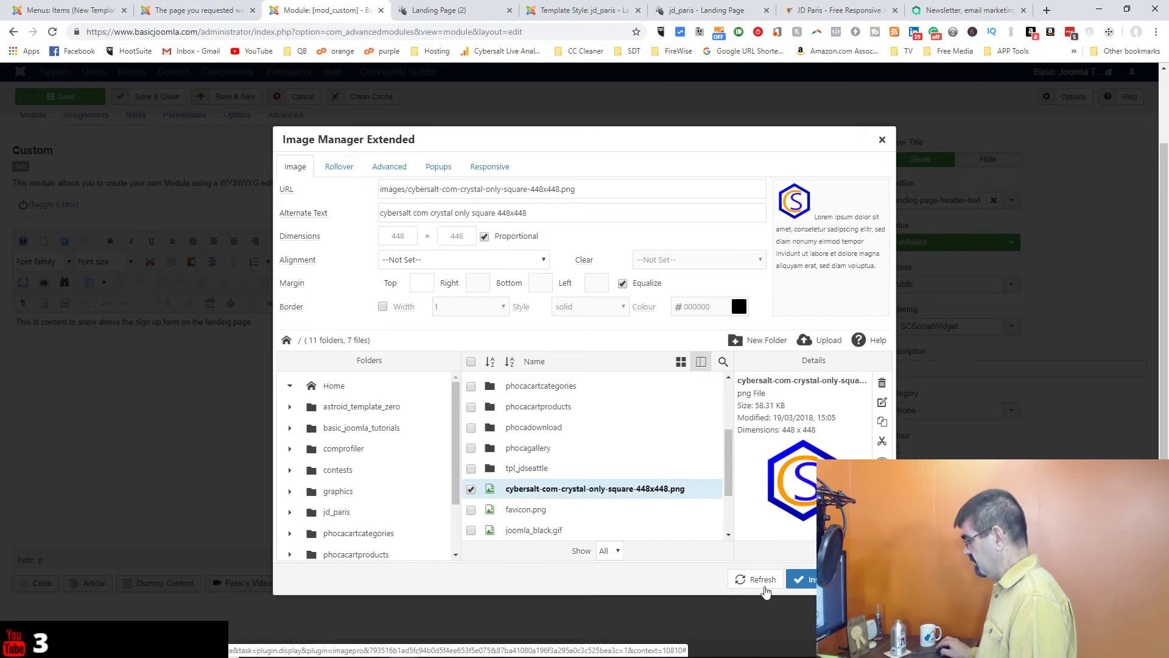
{"action": "left_click", "coordinate": [804, 585]}
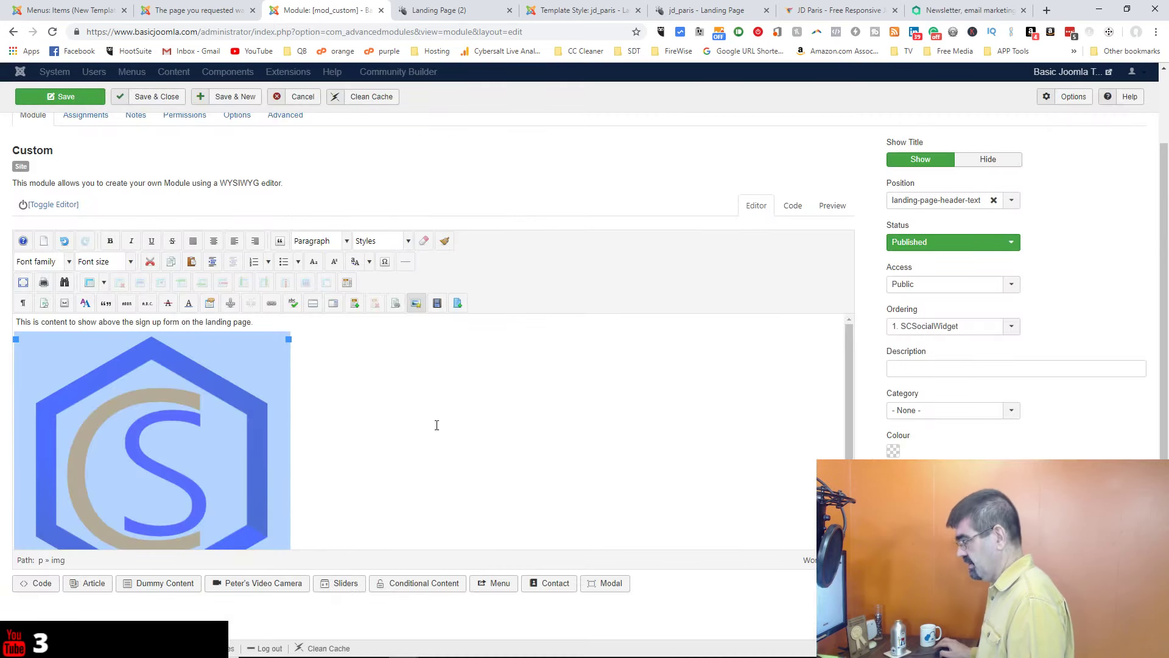
{"action": "left_click", "coordinate": [218, 246]}
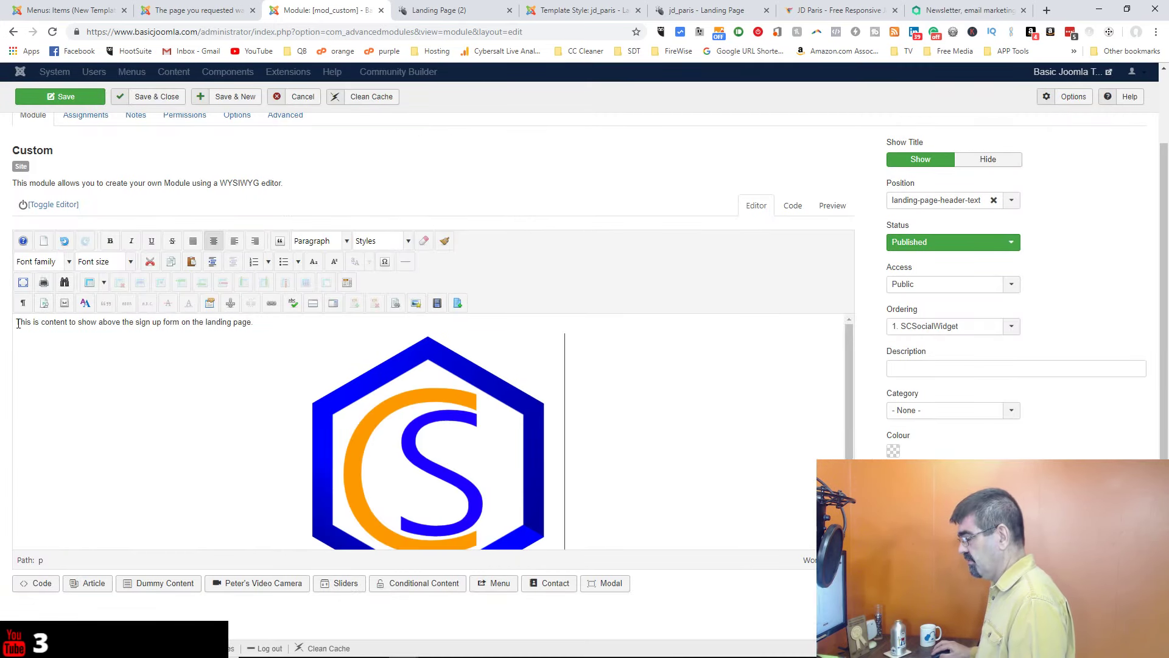
Step: Format the sentence as Heading 2 and save the module
{"action": "left_click_drag", "start_coordinate": [17, 322], "coordinate": [230, 330]}
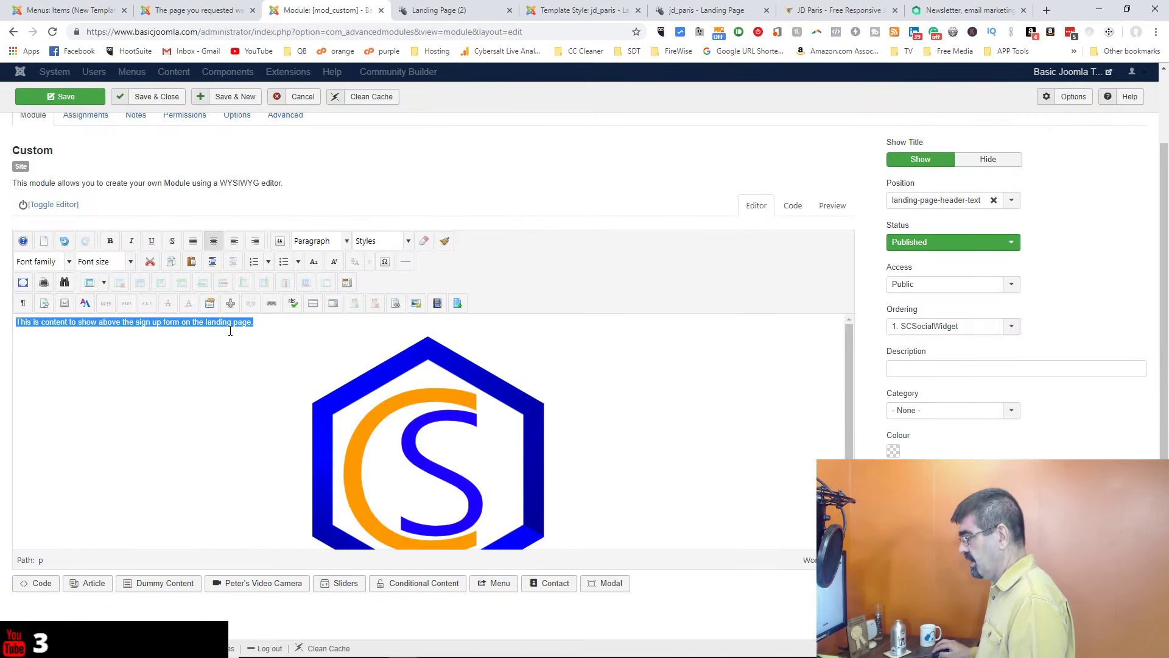
{"action": "left_click", "coordinate": [347, 242]}
{"action": "left_click", "coordinate": [337, 341]}
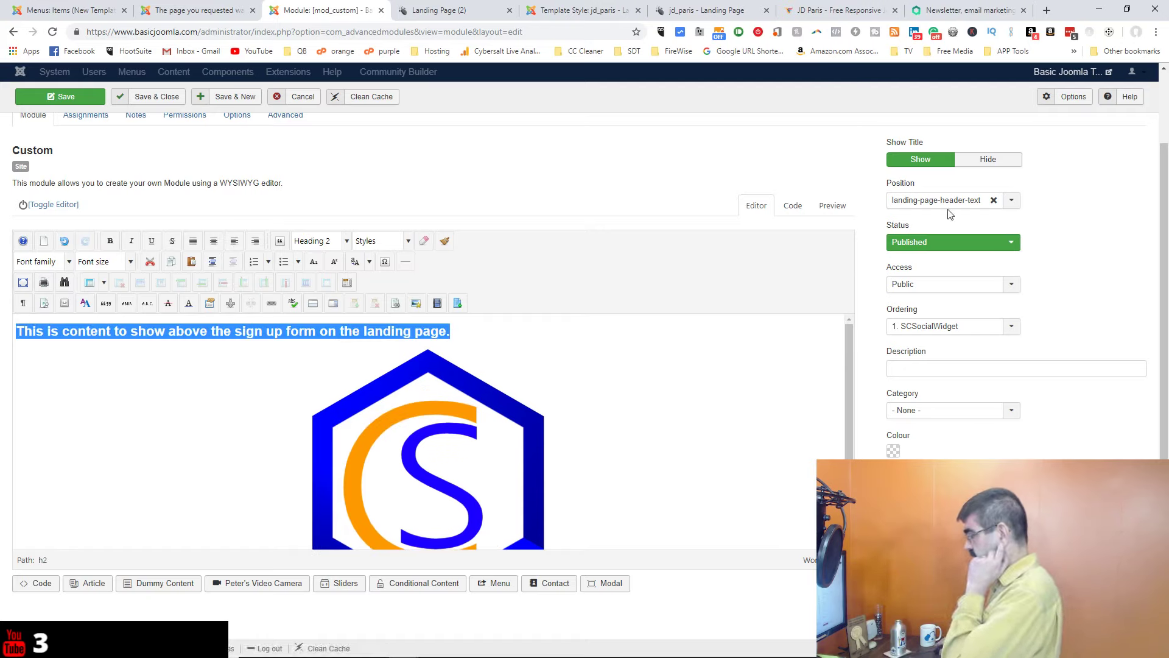
{"action": "left_click", "coordinate": [75, 100]}
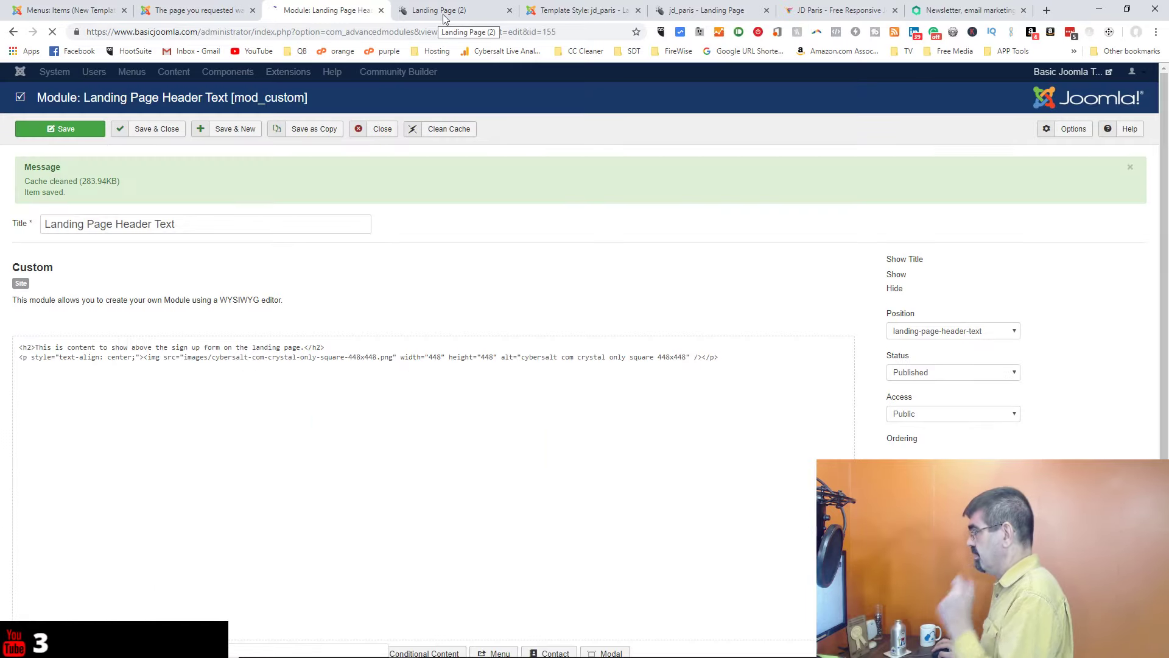
Step: Preview the landing page, then reload the jd_paris - Landing Page layout manager
{"action": "left_click", "coordinate": [445, 12]}
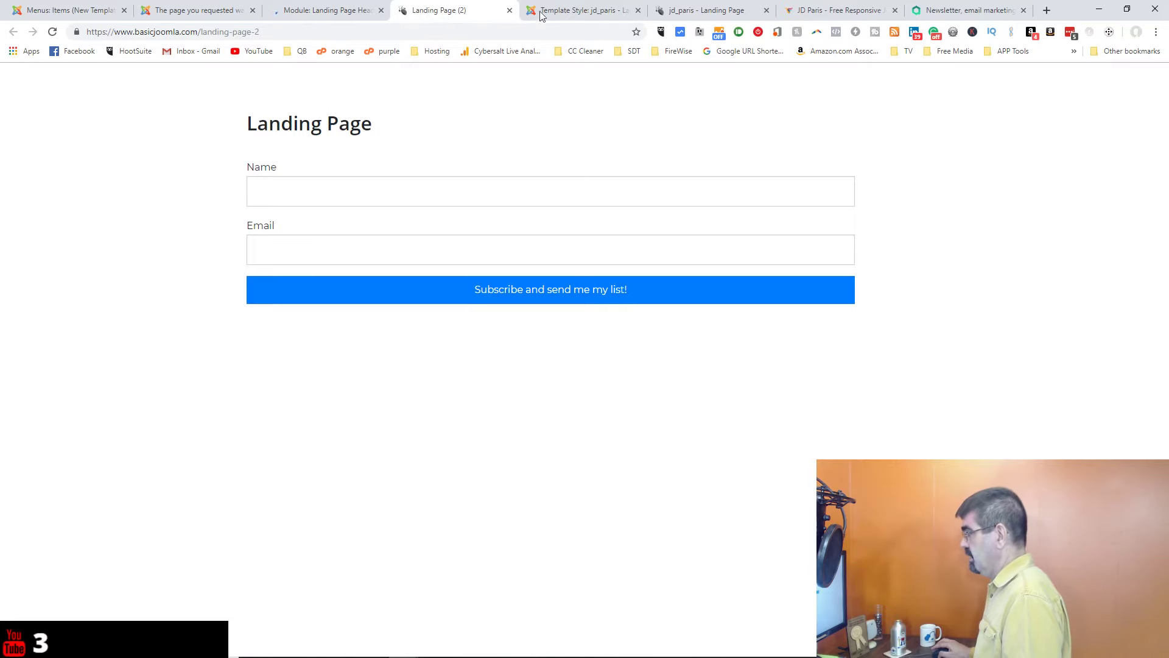
{"action": "left_click", "coordinate": [698, 14]}
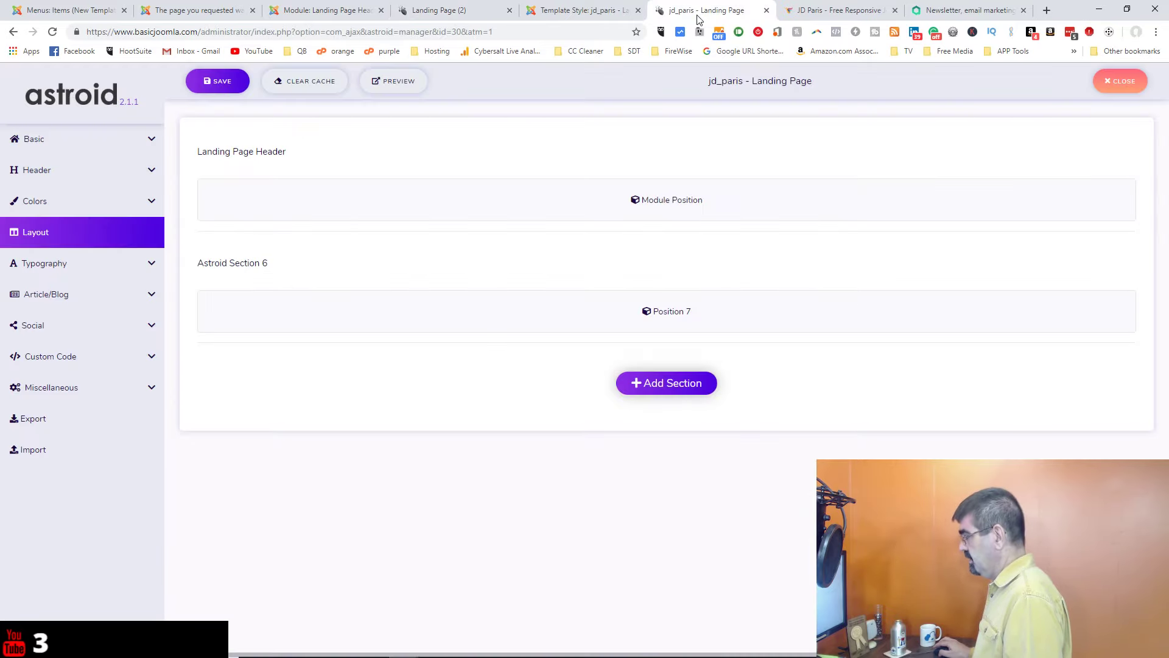
{"action": "left_click", "coordinate": [52, 32]}
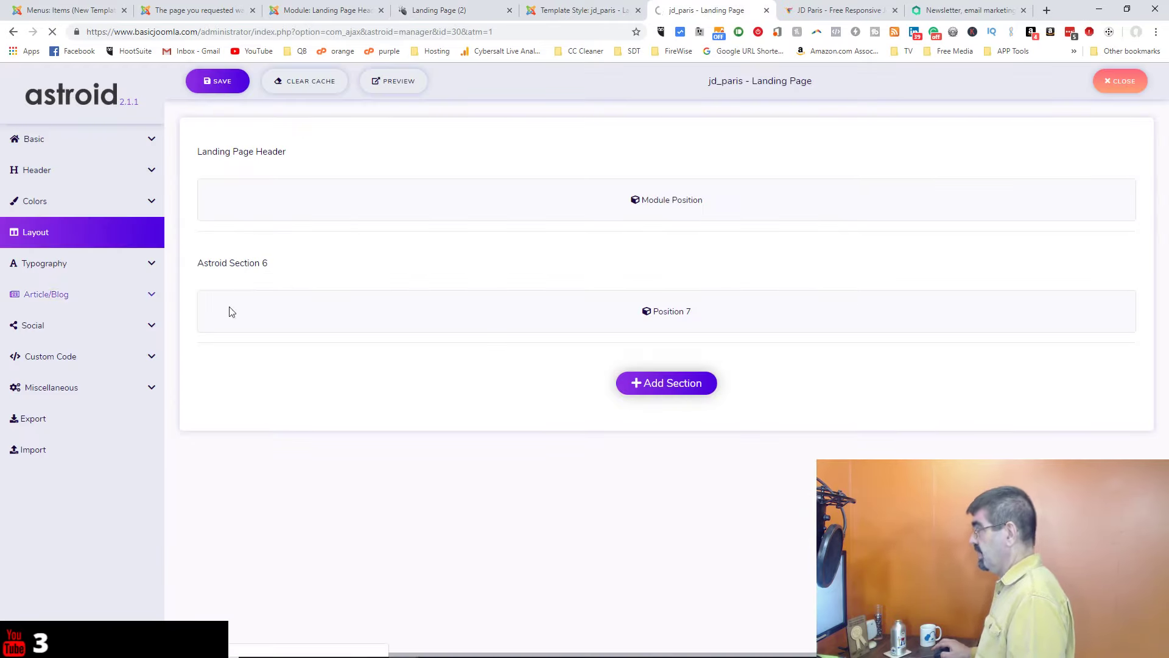
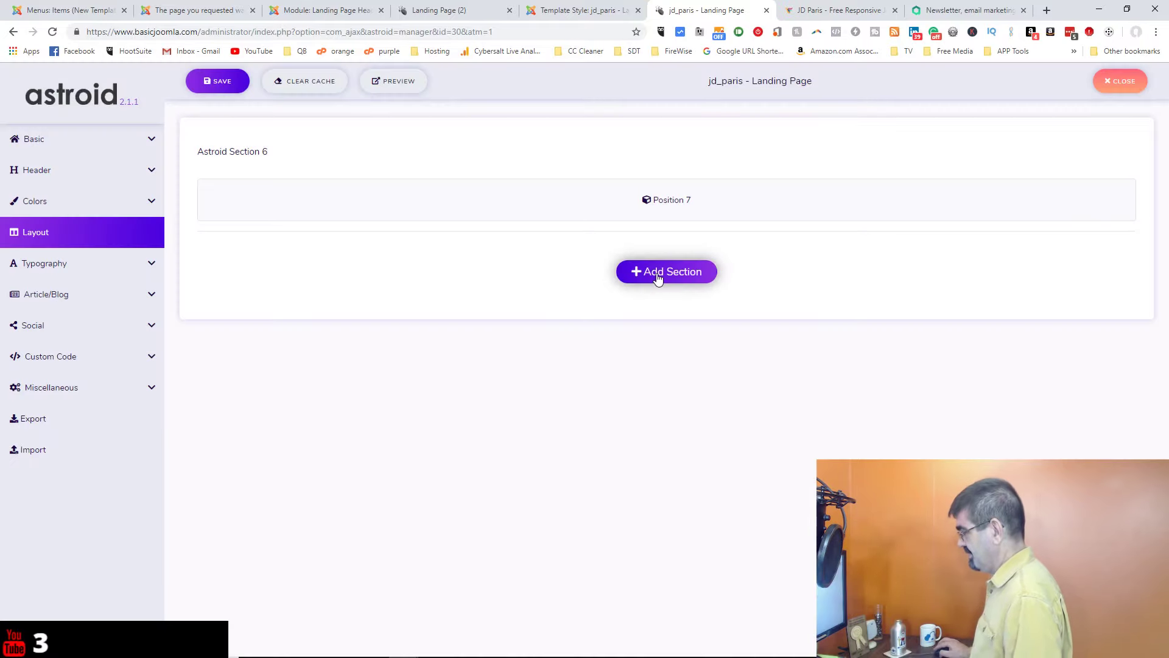
Step: Add a full-width section above Astroid Section 6 and title it Landing Page Header
{"action": "left_click", "coordinate": [657, 277]}
{"action": "left_click", "coordinate": [307, 249]}
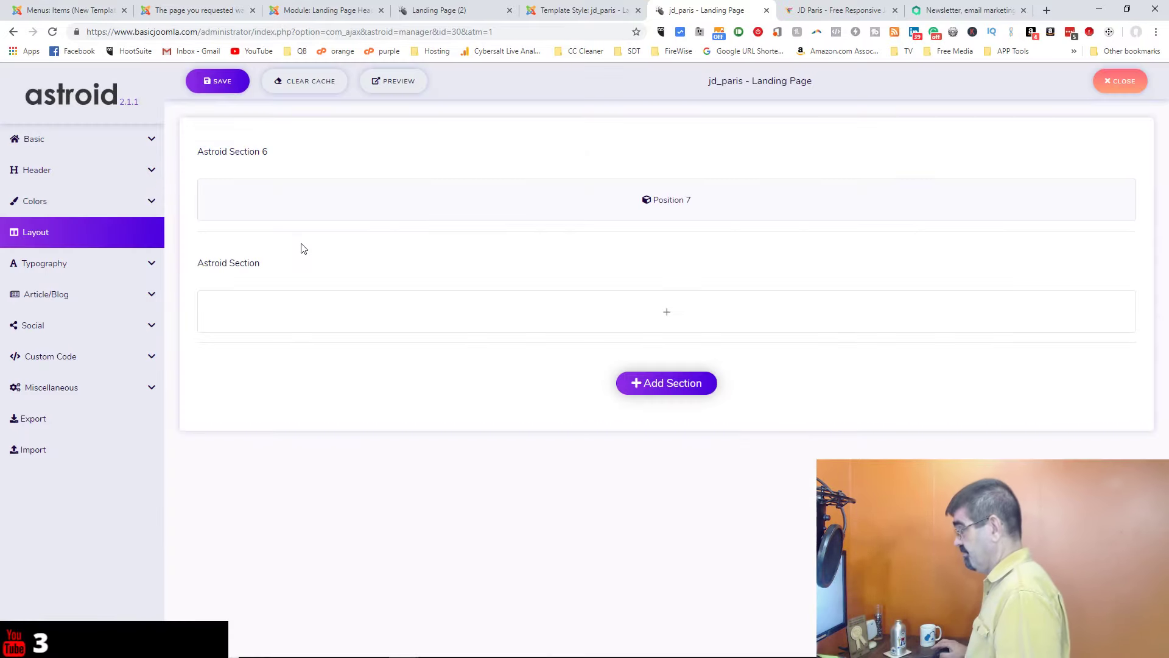
{"action": "left_click_drag", "start_coordinate": [273, 263], "coordinate": [262, 156]}
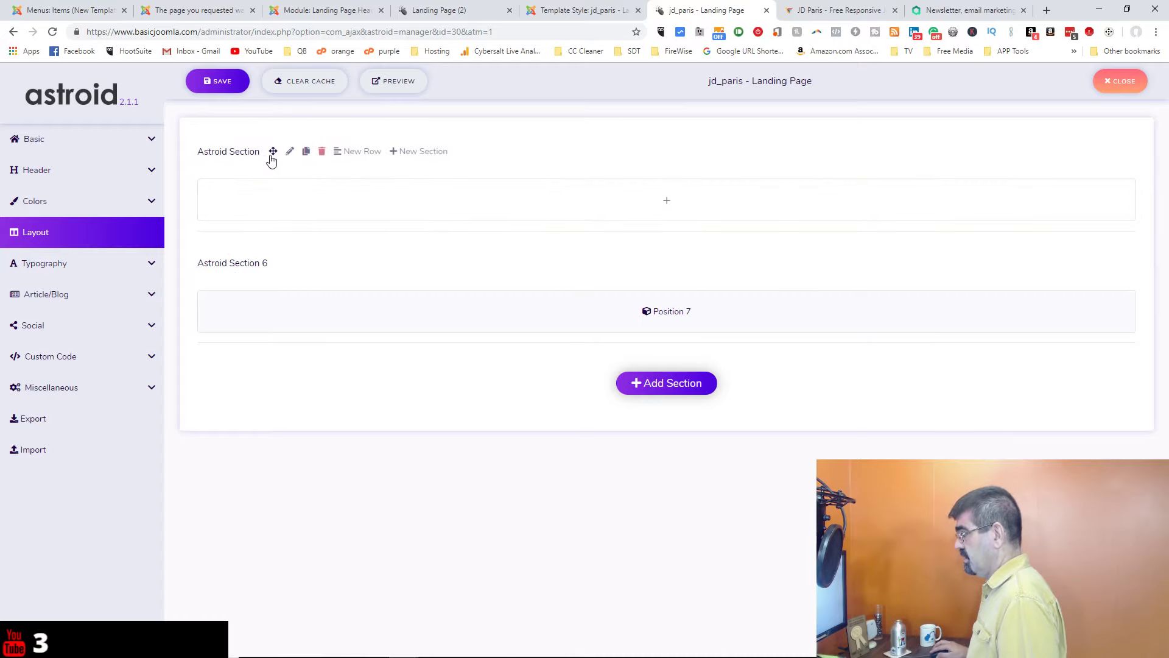
{"action": "left_click", "coordinate": [290, 152]}
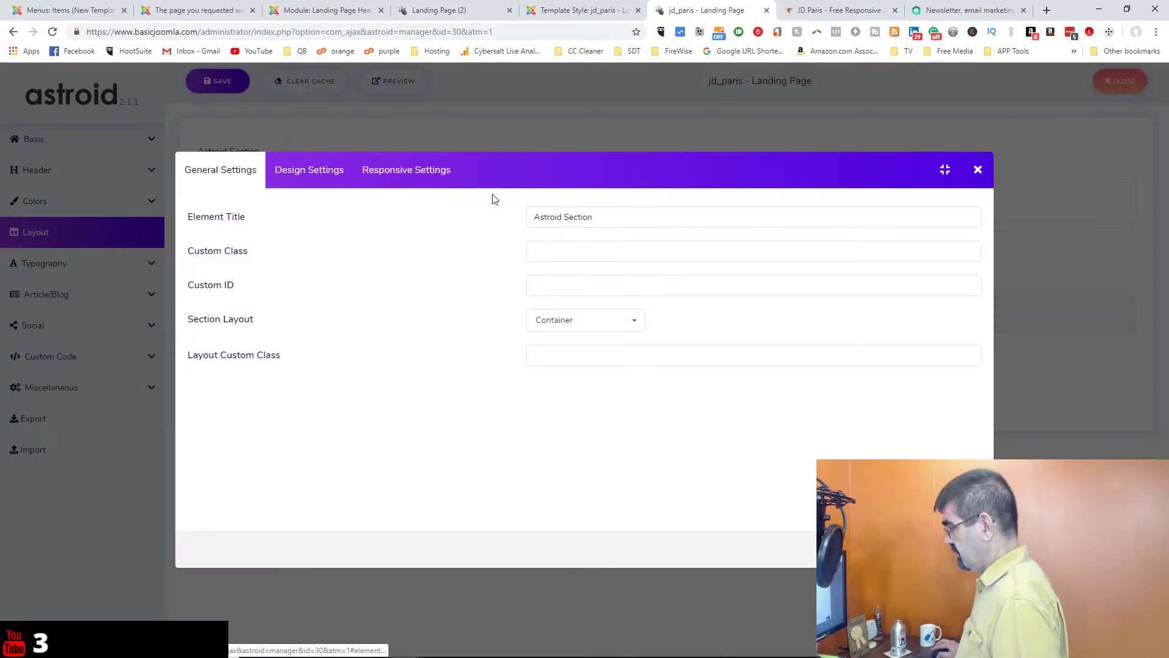
{"action": "double_click", "coordinate": [566, 216]}
{"action": "triple_click", "coordinate": [566, 215]}
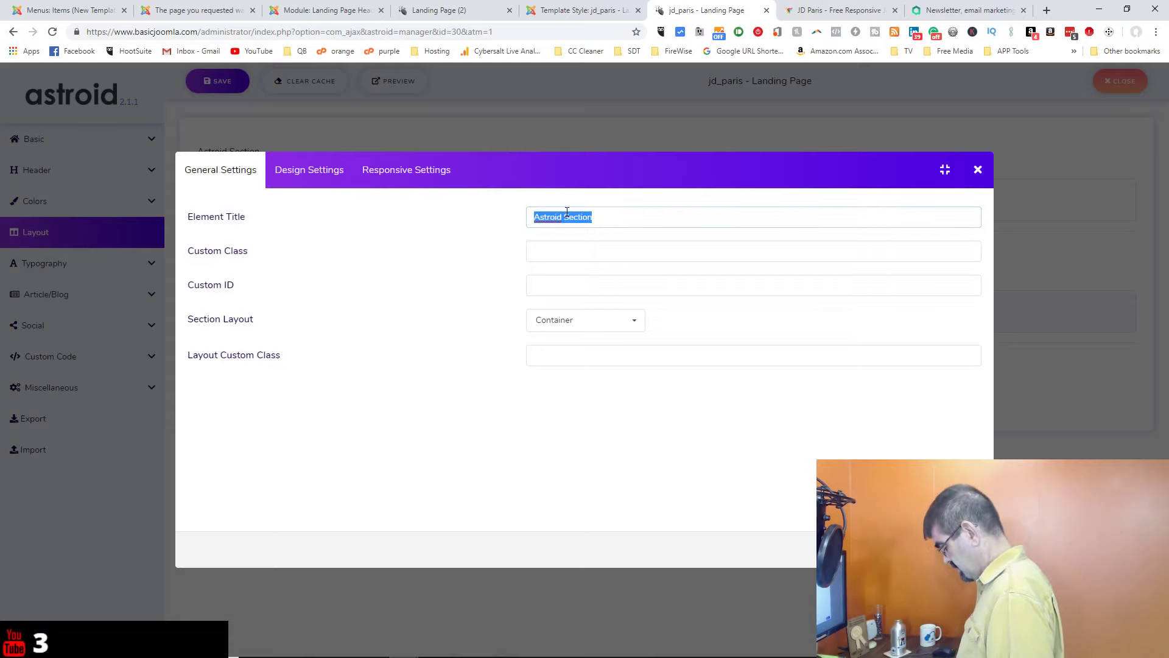
{"action": "type", "text": "Landing Page Header"}
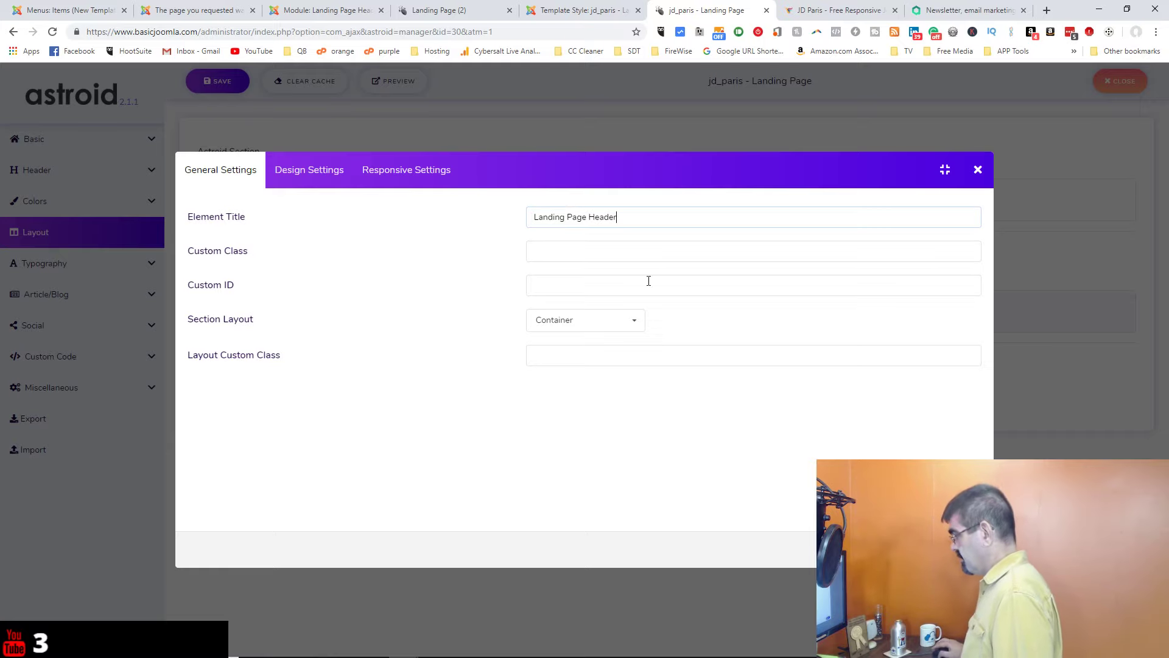
{"action": "left_click", "coordinate": [962, 549]}
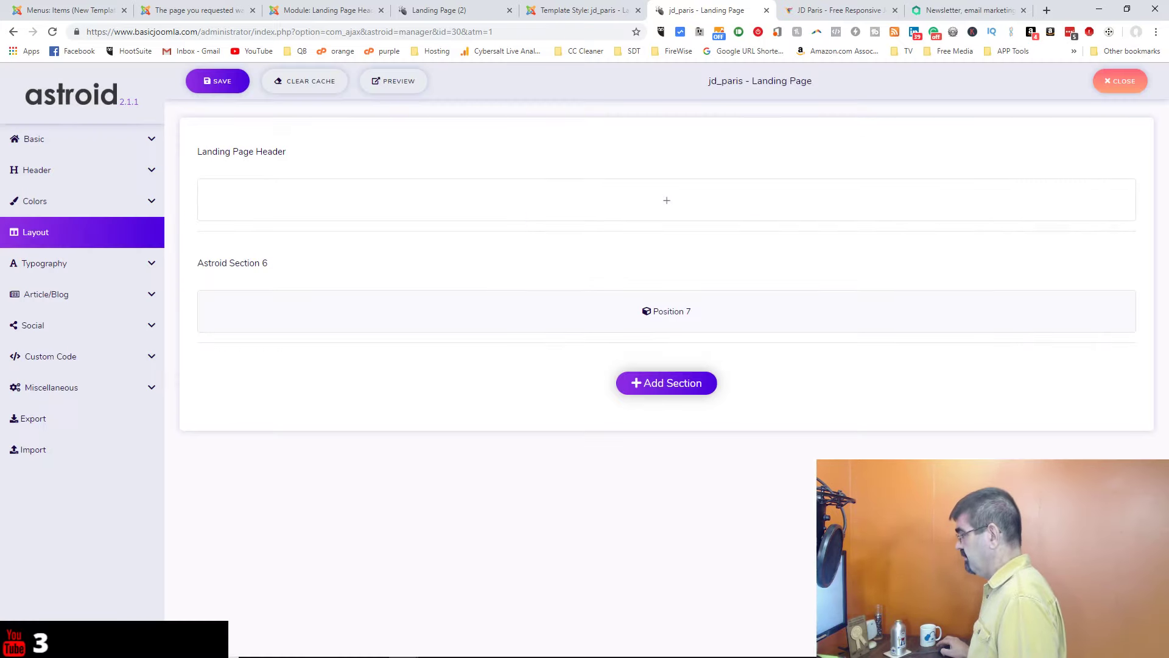
Step: Give the section a Module Position element set to landing-page-header-text, then save the layout
{"action": "left_click", "coordinate": [667, 203]}
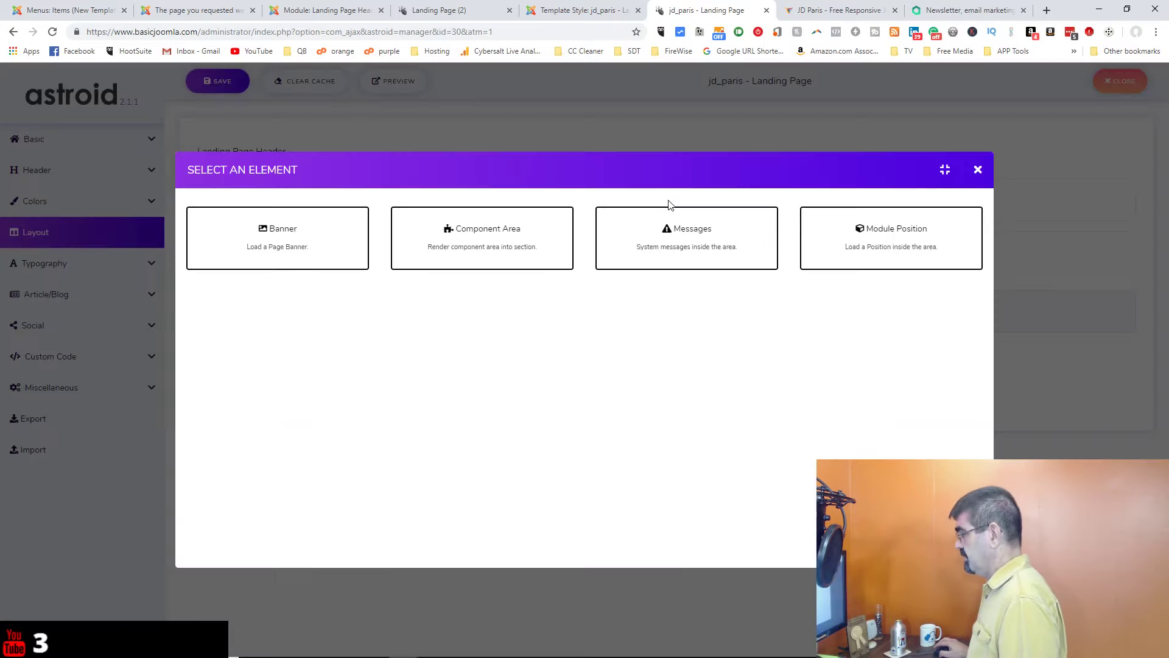
{"action": "left_click", "coordinate": [870, 245]}
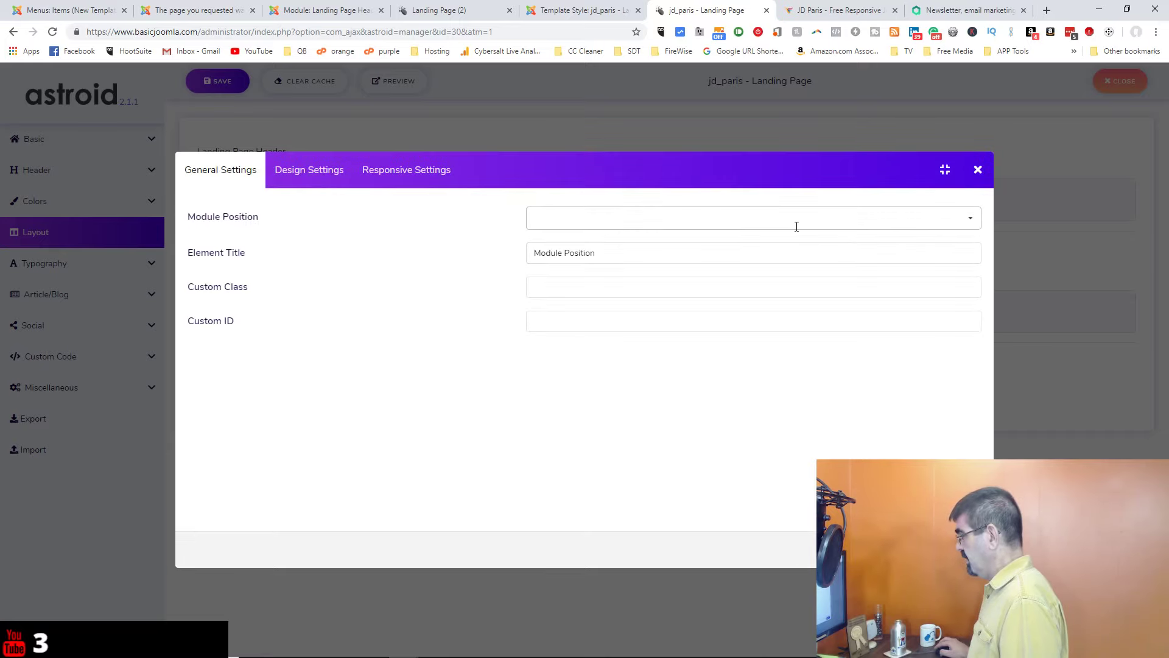
{"action": "left_click", "coordinate": [796, 222]}
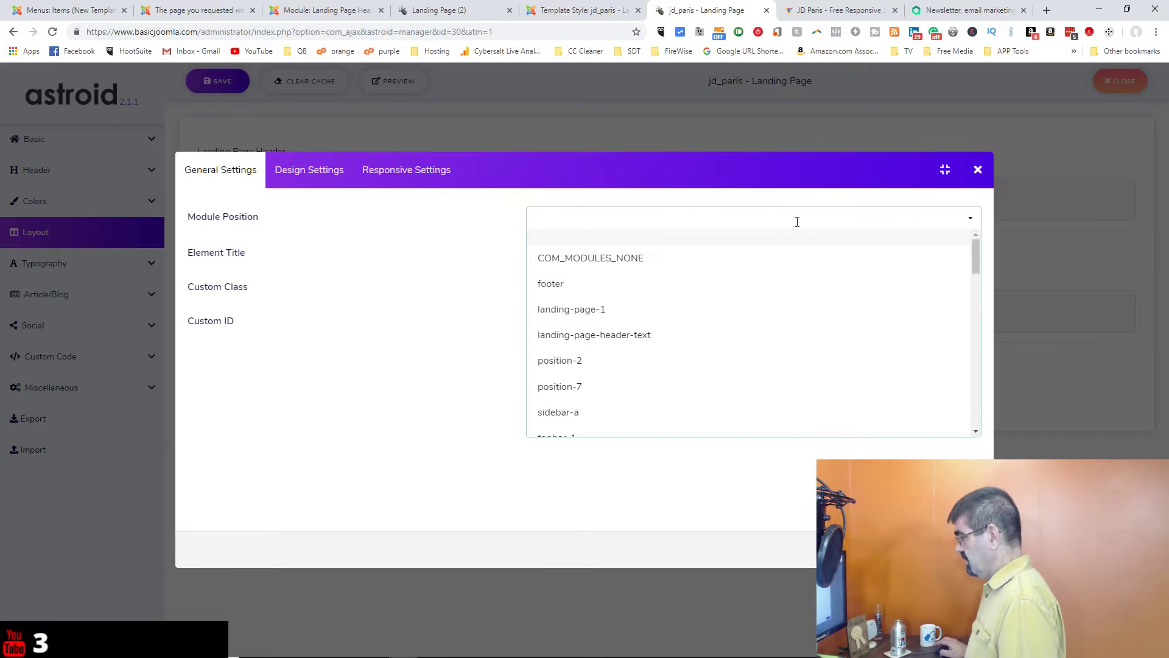
{"action": "left_click", "coordinate": [571, 343]}
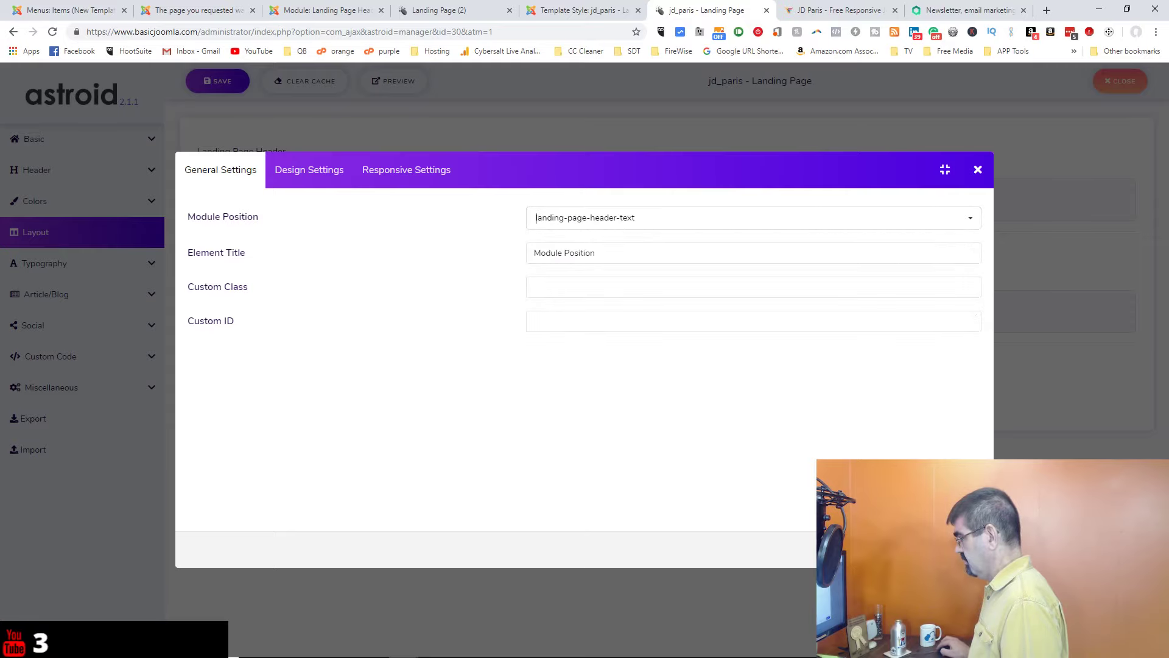
{"action": "left_click", "coordinate": [965, 549]}
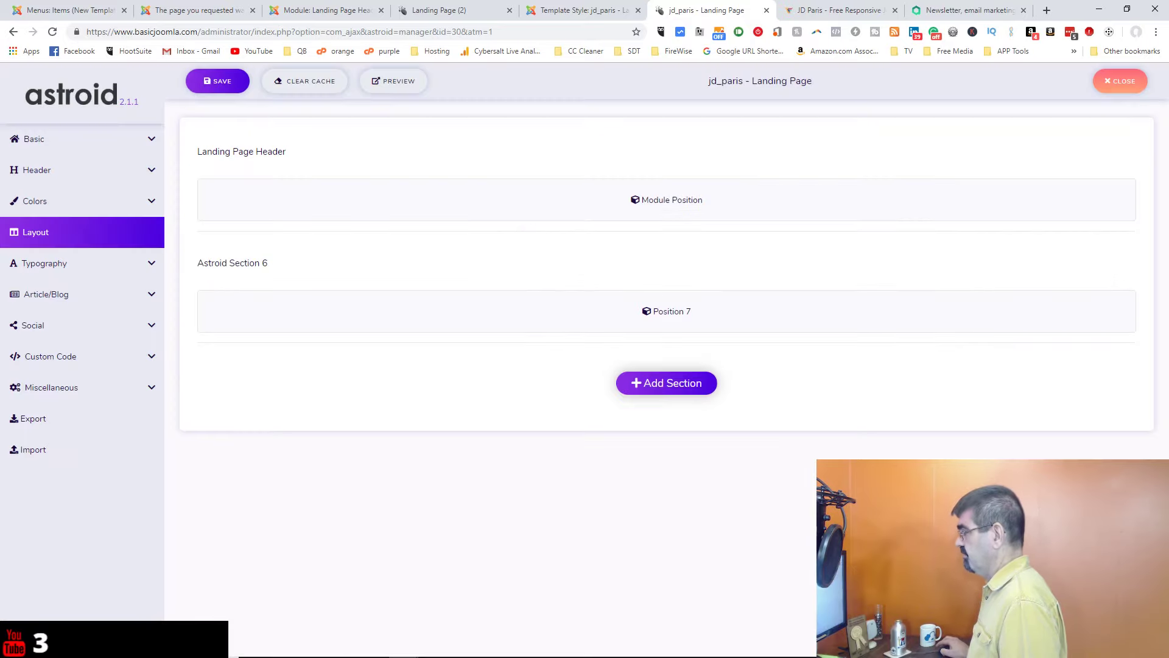
{"action": "left_click", "coordinate": [212, 85]}
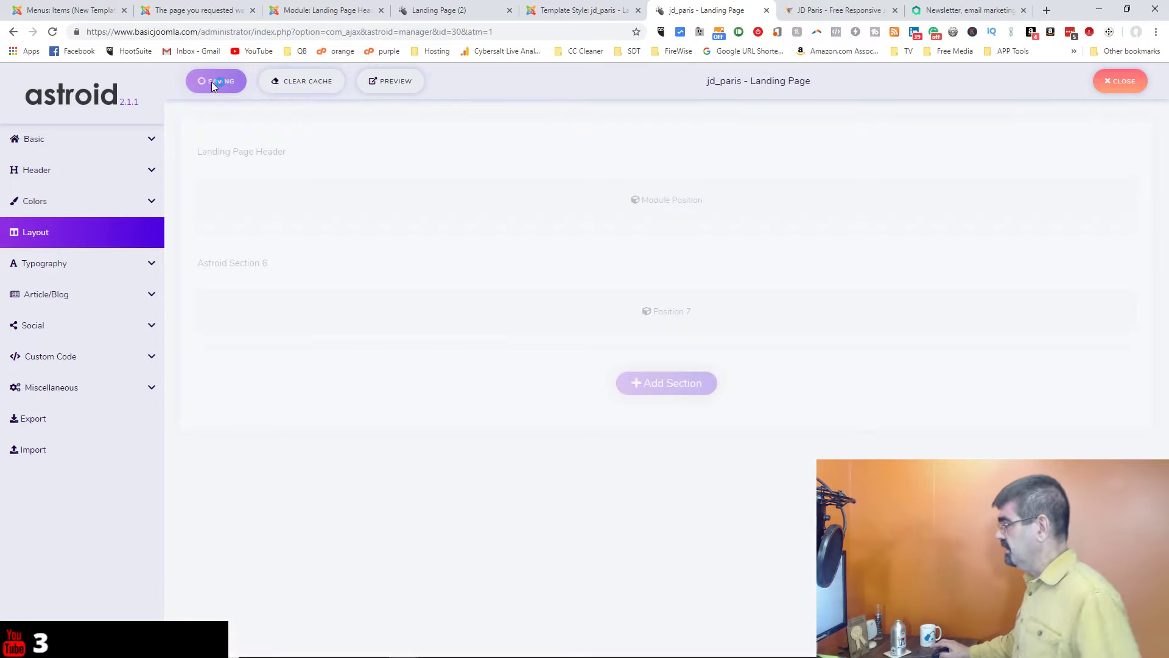
Step: Clear the template and site caches, then reload the landing page to view the new header
{"action": "left_click", "coordinate": [289, 85]}
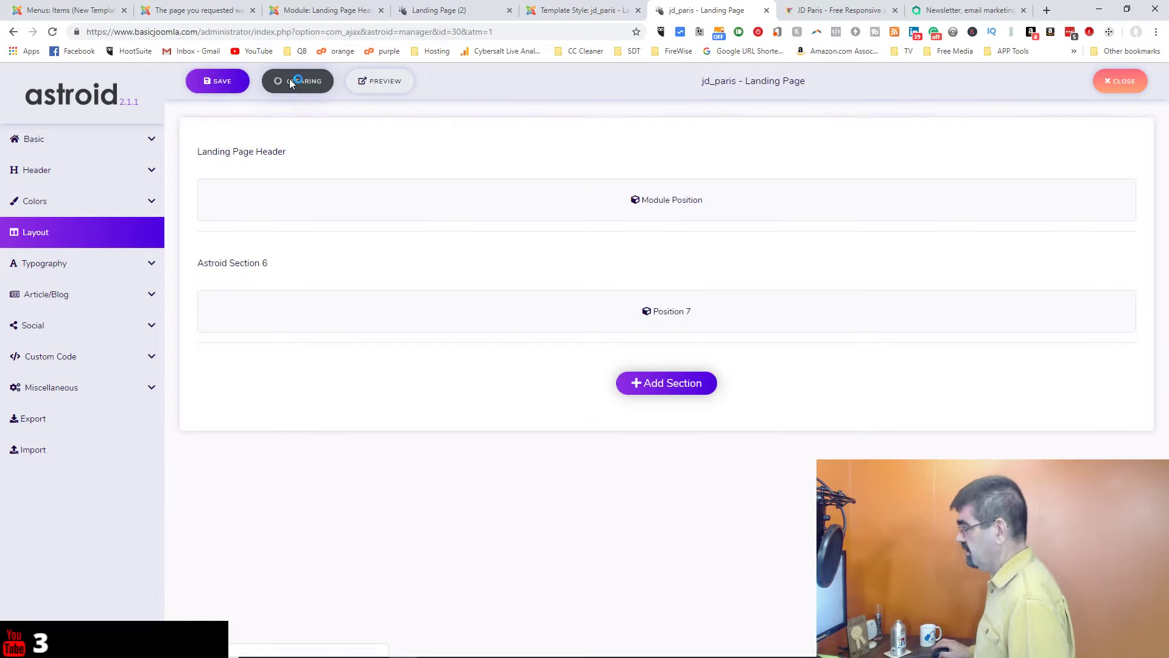
{"action": "left_click", "coordinate": [324, 11]}
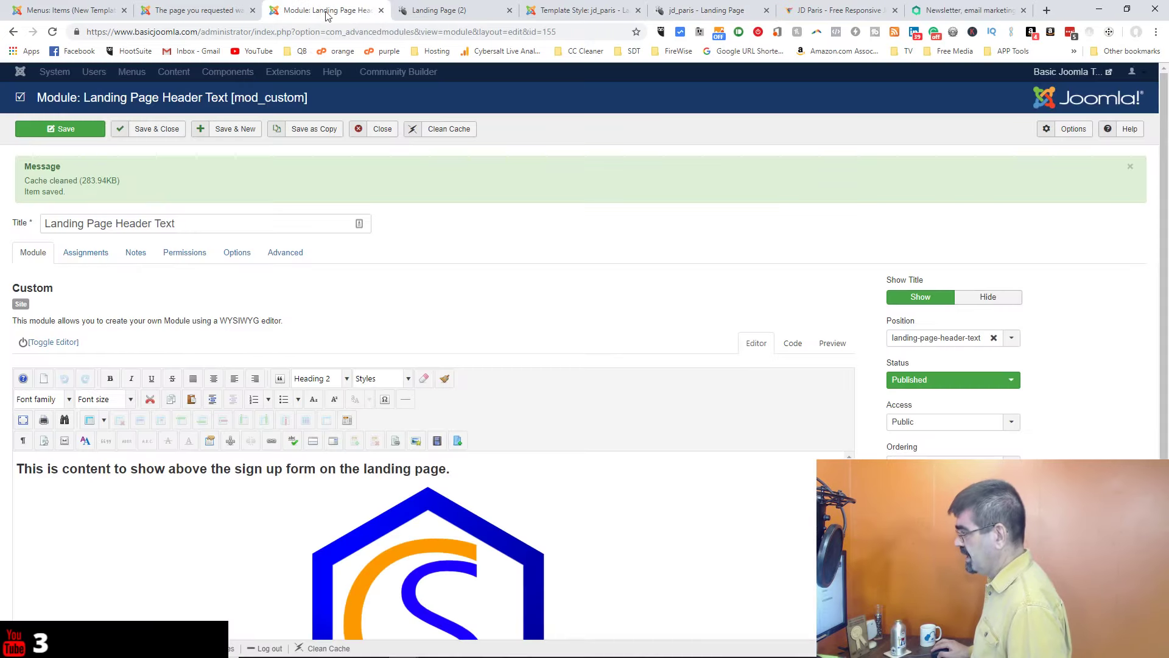
{"action": "left_click", "coordinate": [458, 131]}
{"action": "left_click", "coordinate": [458, 13]}
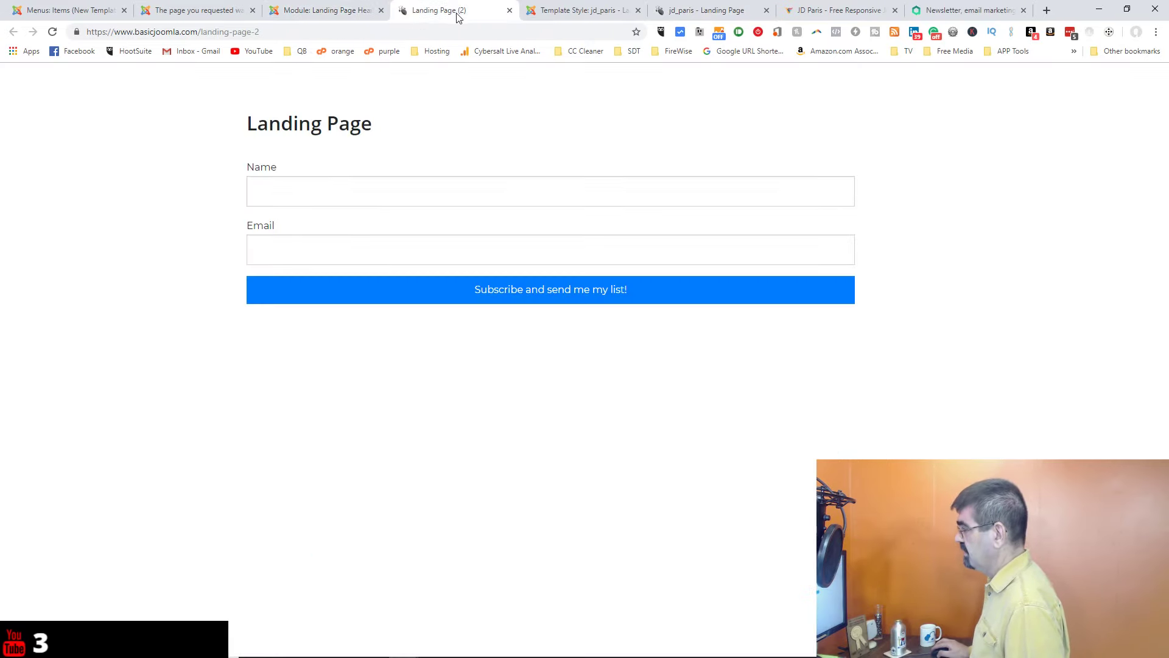
{"action": "left_click", "coordinate": [53, 32]}
{"action": "left_click", "coordinate": [53, 32]}
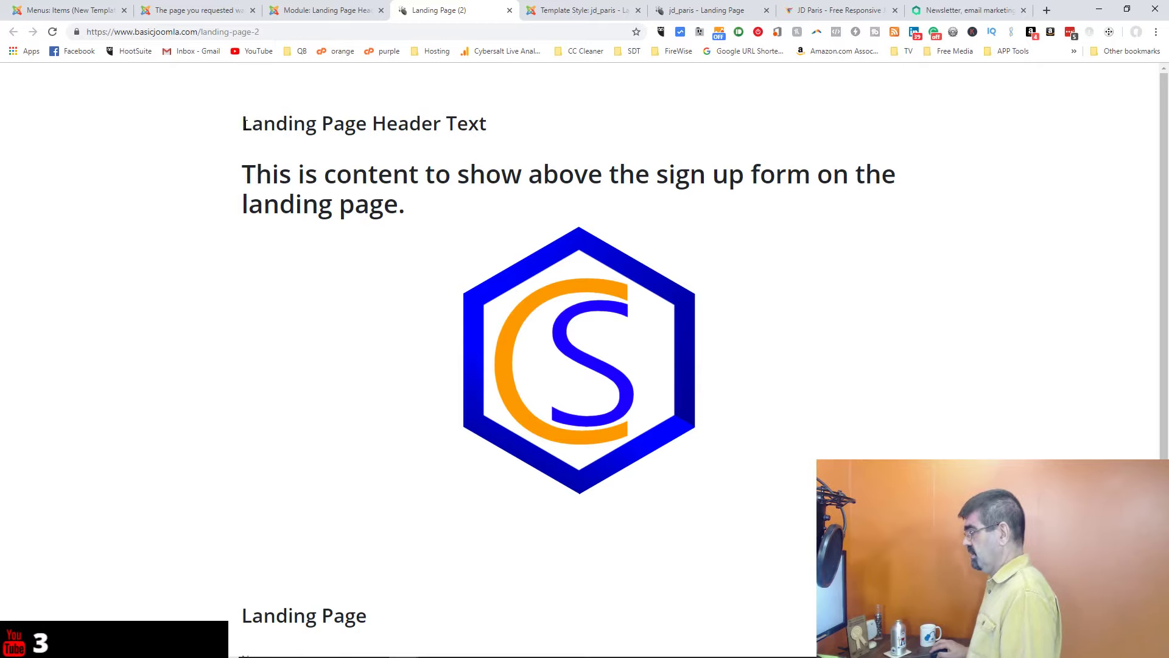
{"action": "scroll", "coordinate": [411, 126], "scroll_direction": "down", "scroll_amount": 3}
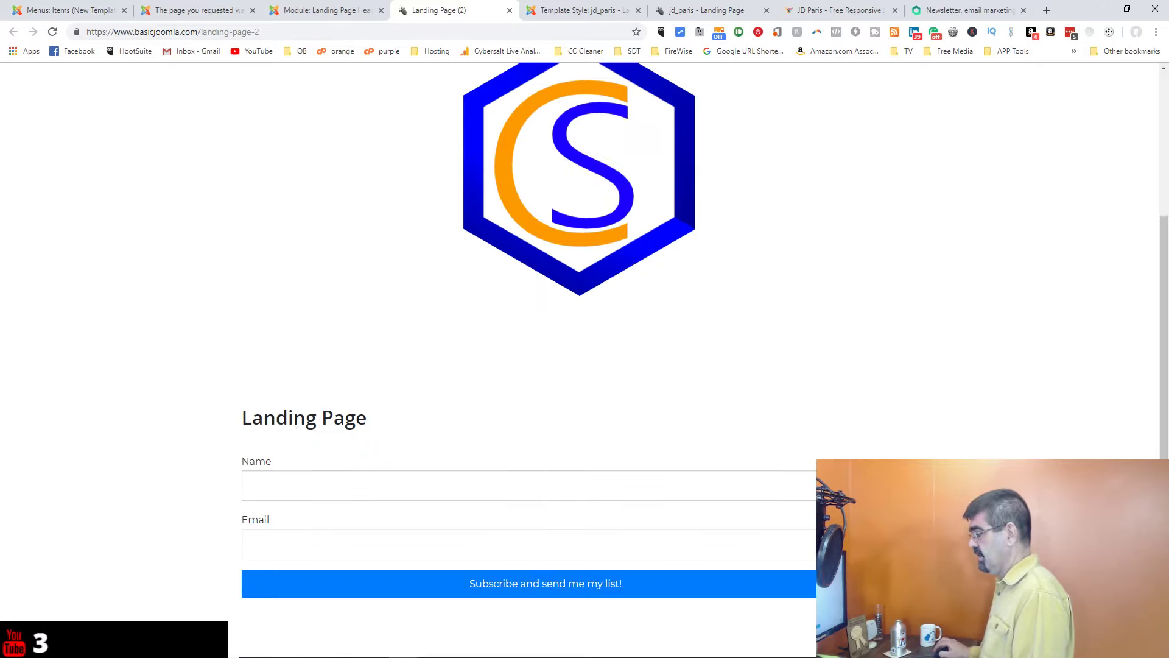
Step: Set the header text module's Show Title to Hide, save, and reload the landing page
{"action": "left_click", "coordinate": [311, 10]}
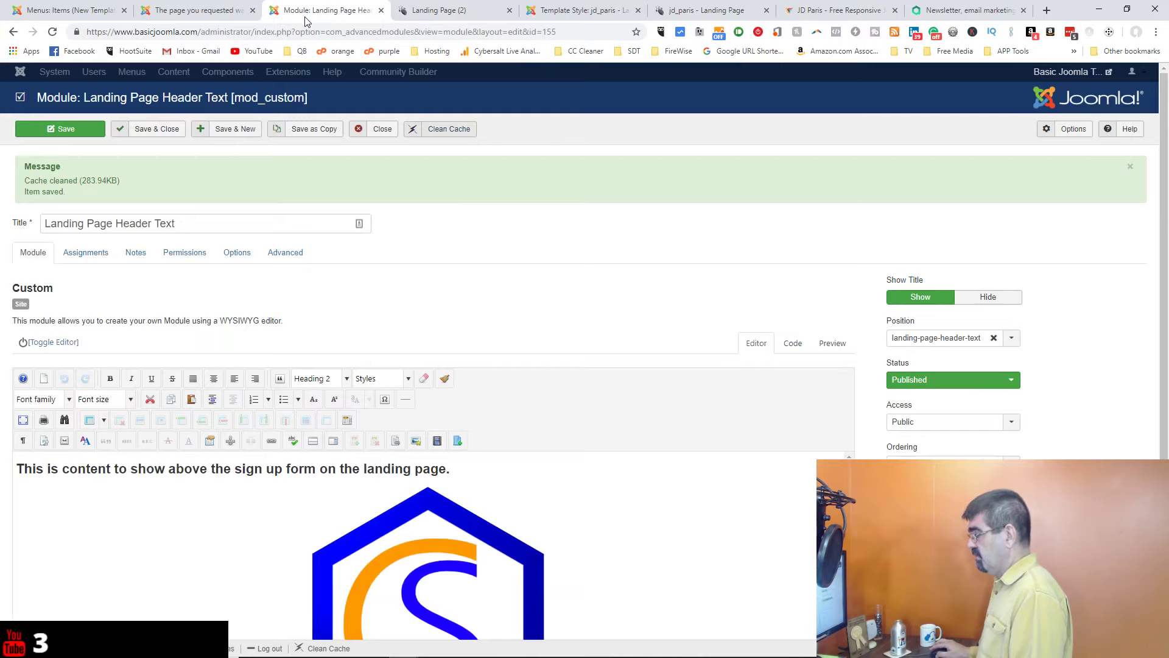
{"action": "left_click", "coordinate": [981, 299]}
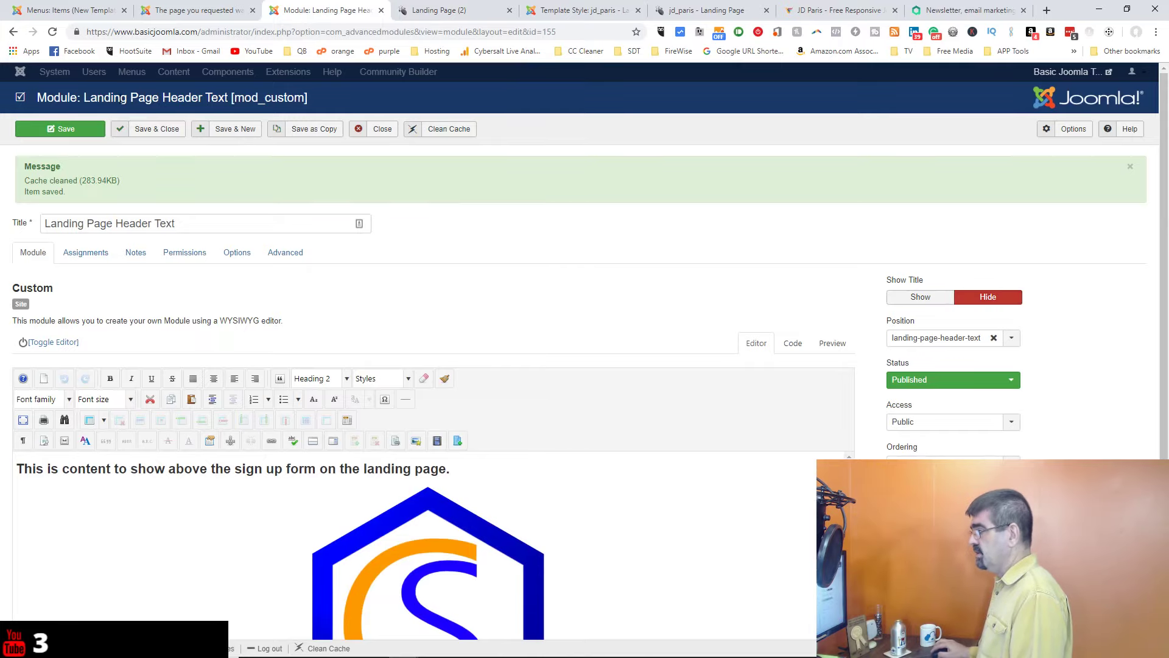
{"action": "left_click", "coordinate": [69, 129]}
{"action": "left_click", "coordinate": [442, 13]}
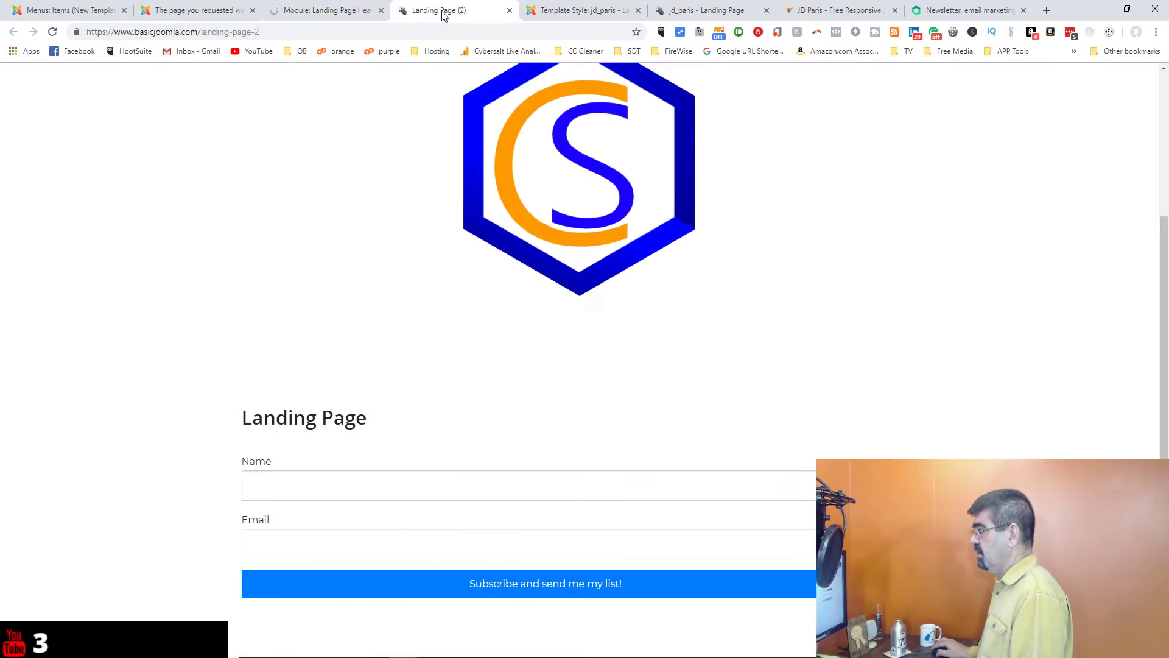
{"action": "left_click", "coordinate": [53, 32]}
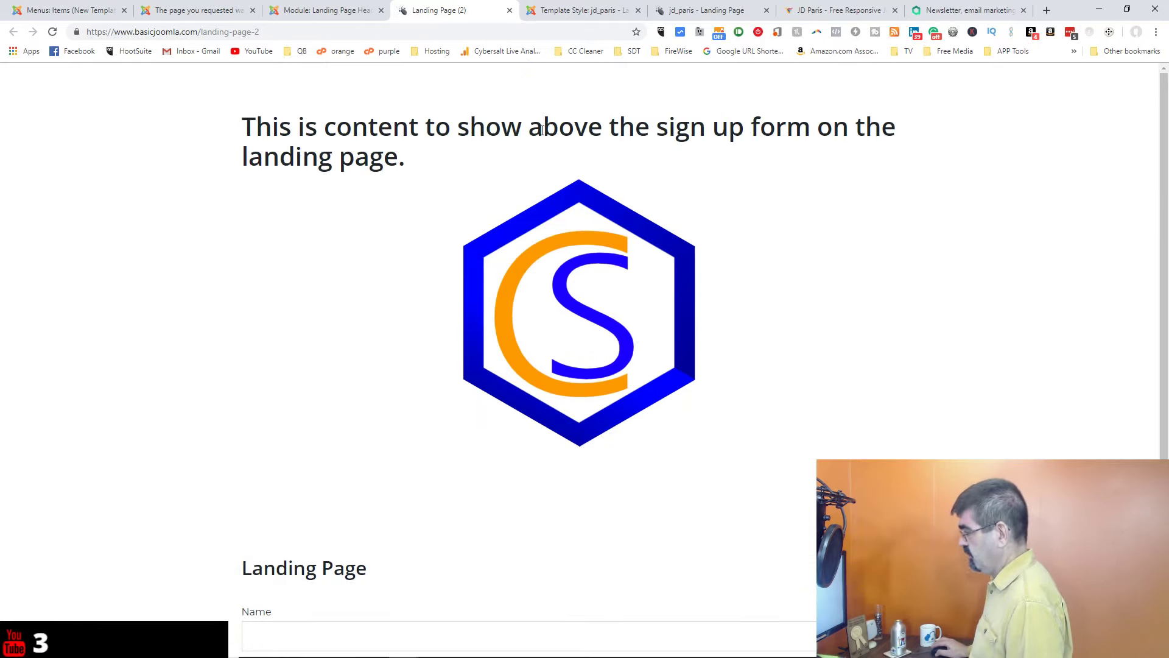
{"action": "scroll", "coordinate": [733, 198], "scroll_direction": "down", "scroll_amount": 3}
{"action": "scroll", "coordinate": [733, 203], "scroll_direction": "up", "scroll_amount": 3}
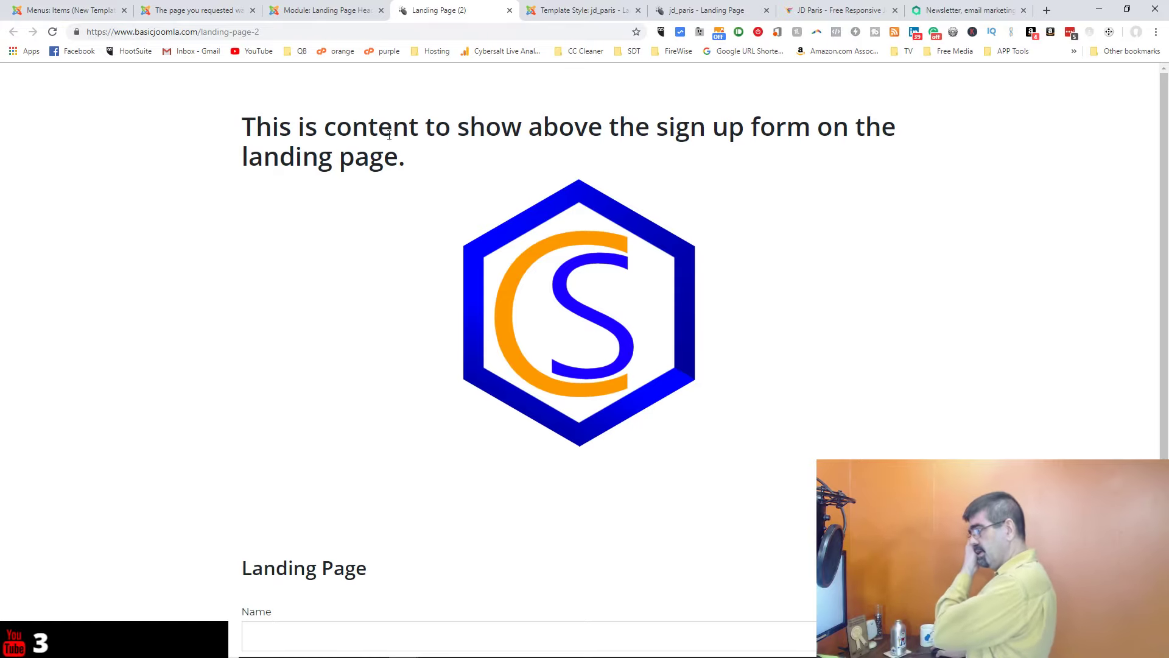
{"action": "scroll", "coordinate": [400, 150], "scroll_direction": "down", "scroll_amount": 3}
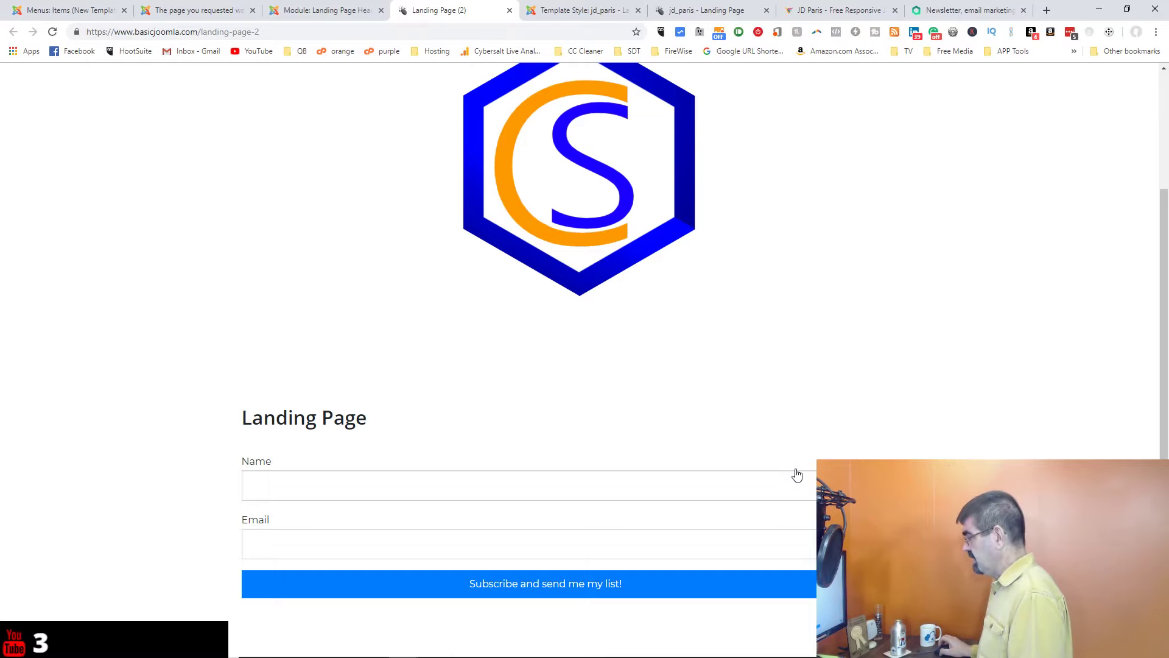
{"action": "scroll", "coordinate": [798, 474], "scroll_direction": "up", "scroll_amount": 3}
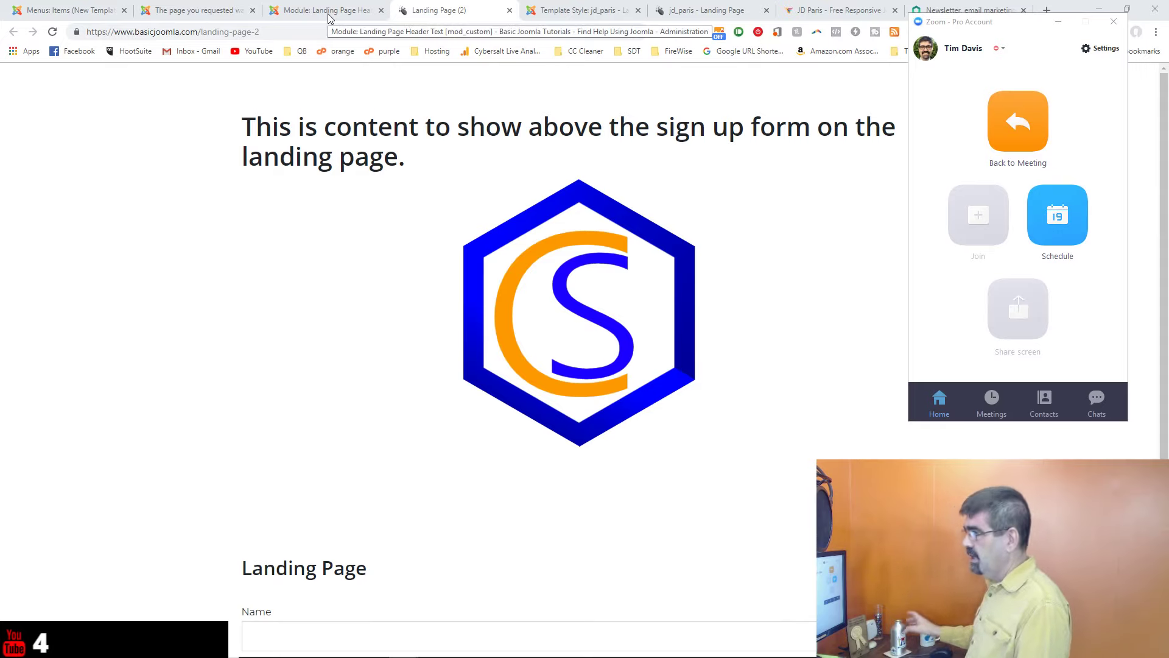
Step: Close the Landing Page Header Text module and go to Components > AcyMailing 6
{"action": "left_click", "coordinate": [328, 16]}
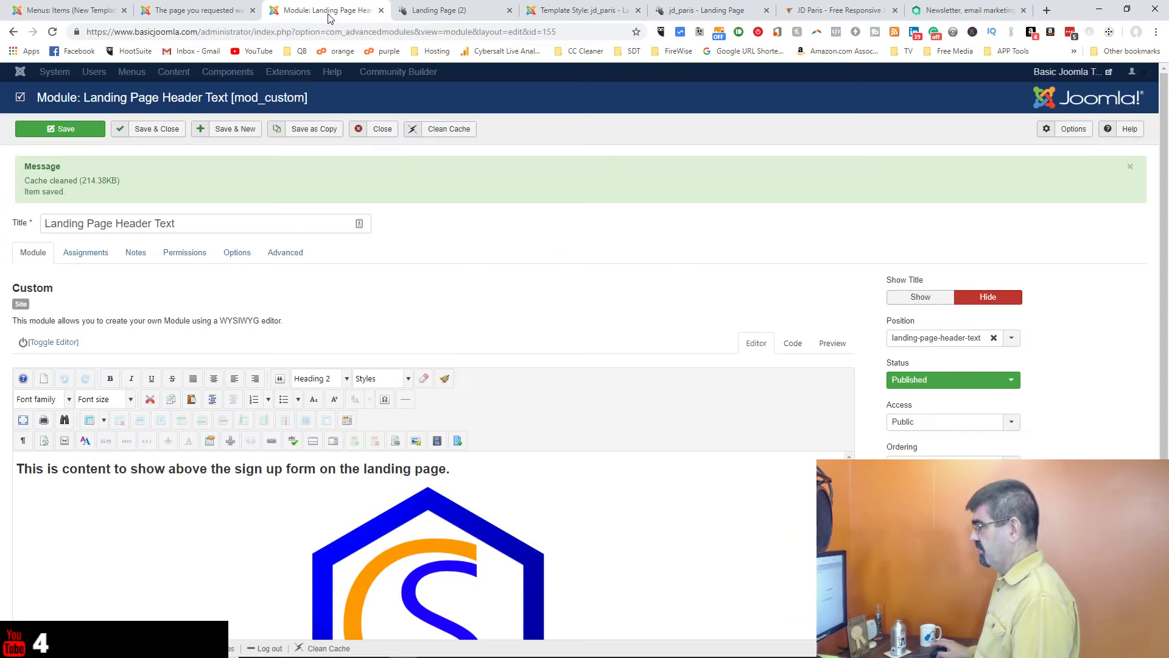
{"action": "left_click", "coordinate": [392, 131]}
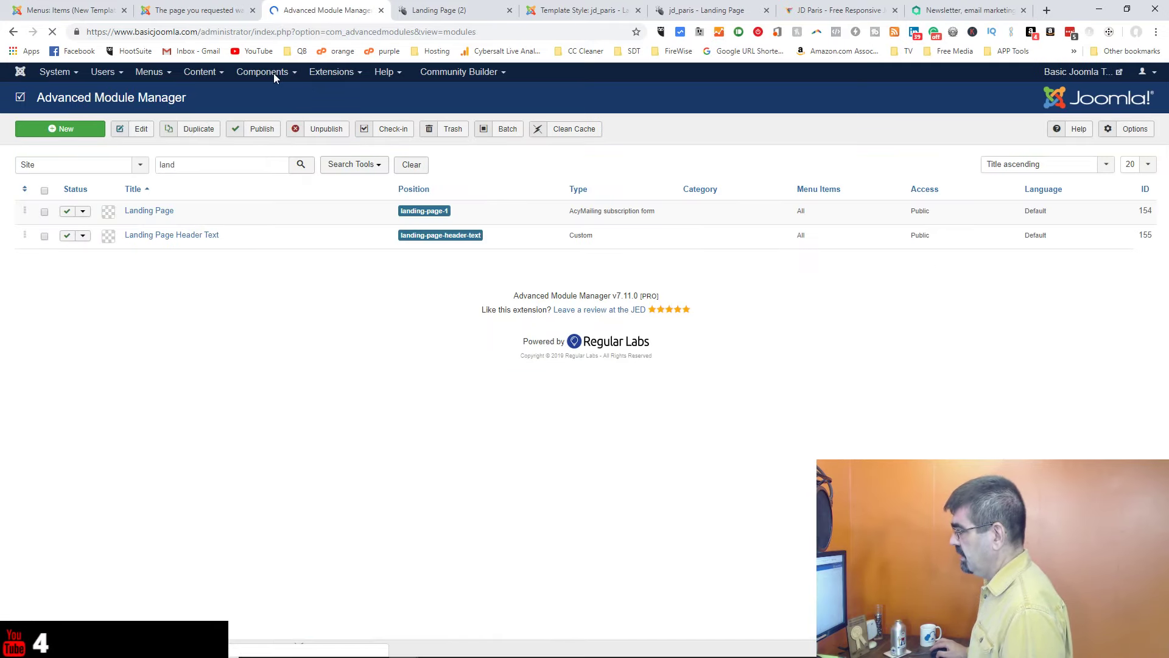
{"action": "left_click", "coordinate": [273, 74]}
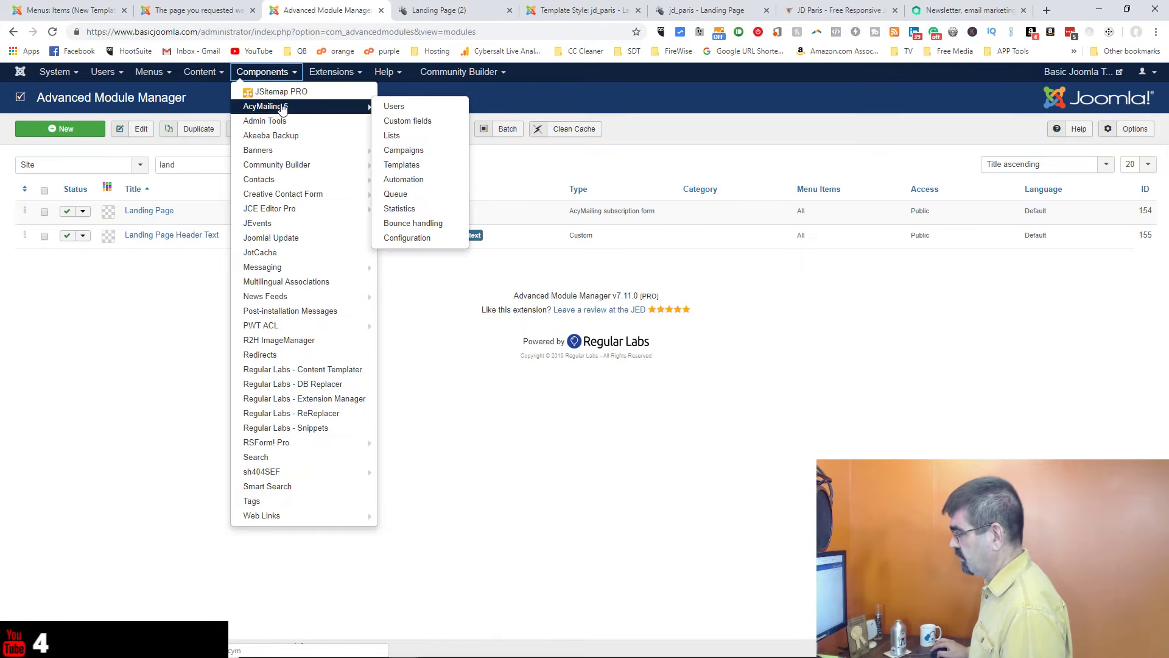
{"action": "left_click", "coordinate": [282, 107]}
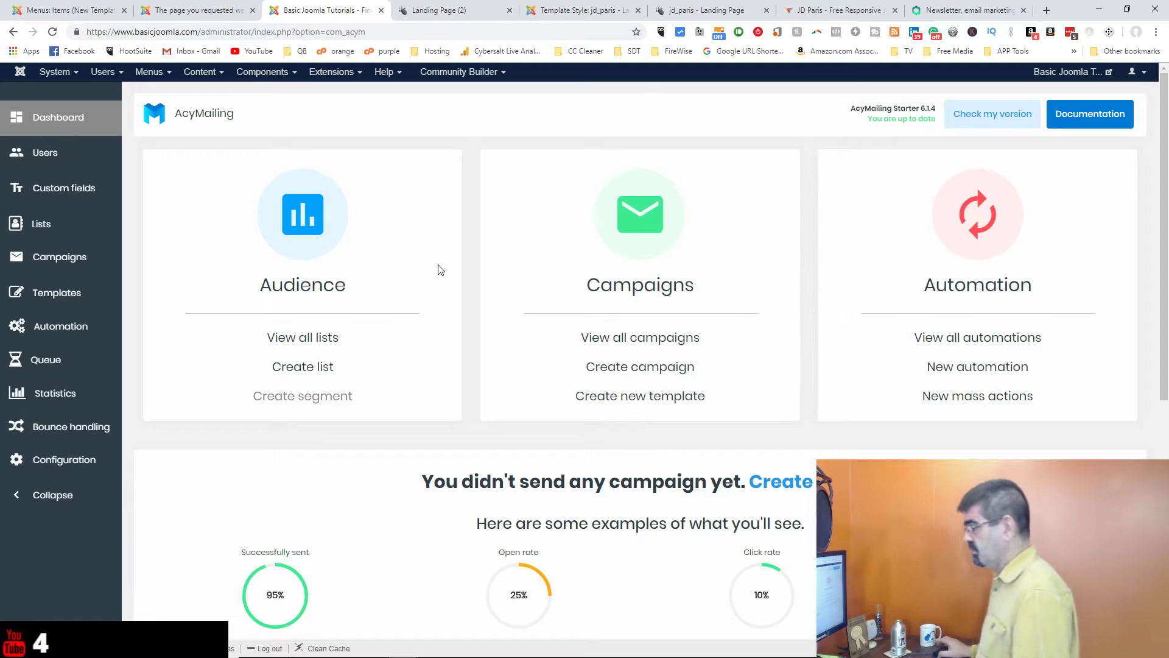
Step: Open AcyMailing Templates, step through the tour to Done, and start creating a template
{"action": "left_click", "coordinate": [65, 290]}
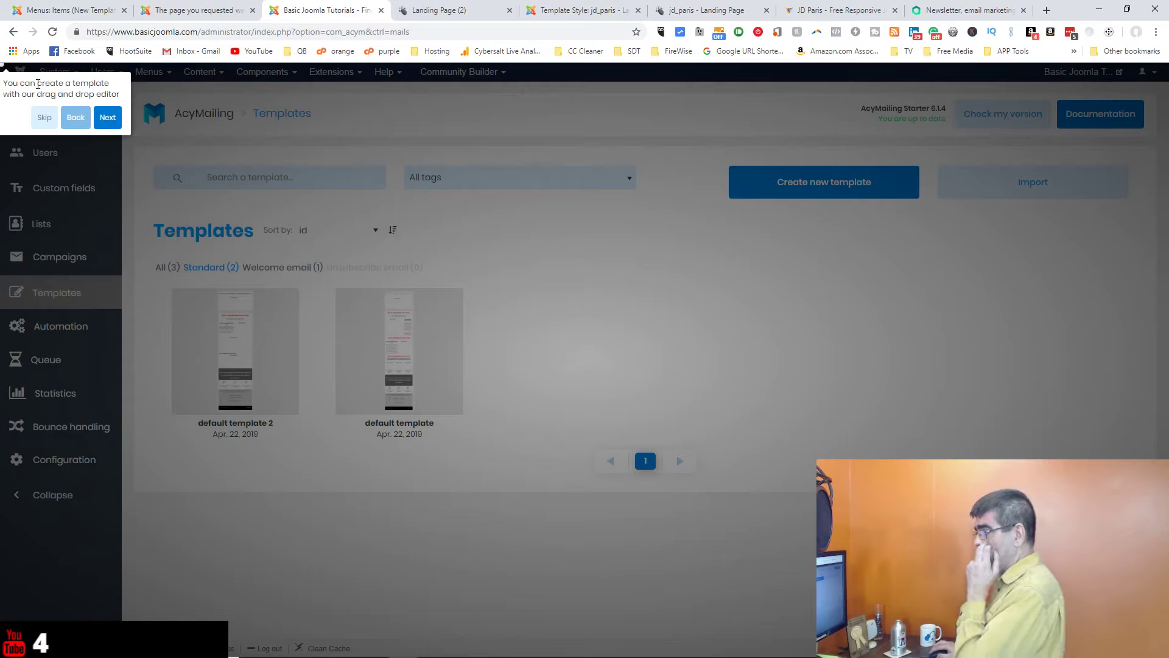
{"action": "left_click", "coordinate": [102, 117]}
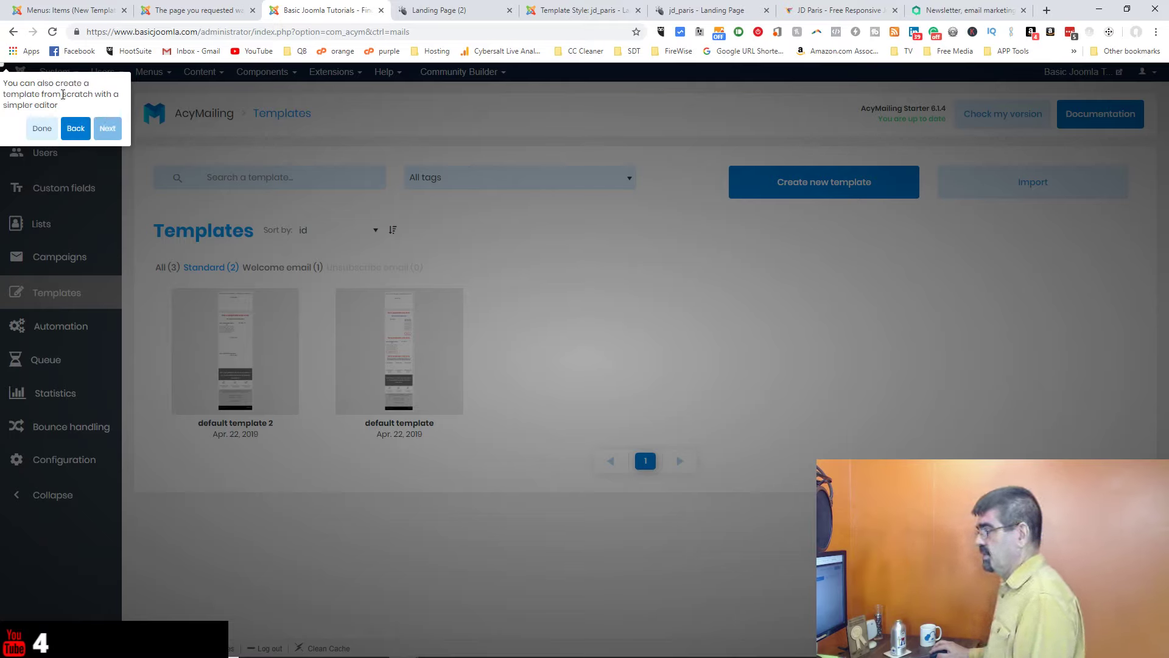
{"action": "left_click", "coordinate": [44, 129]}
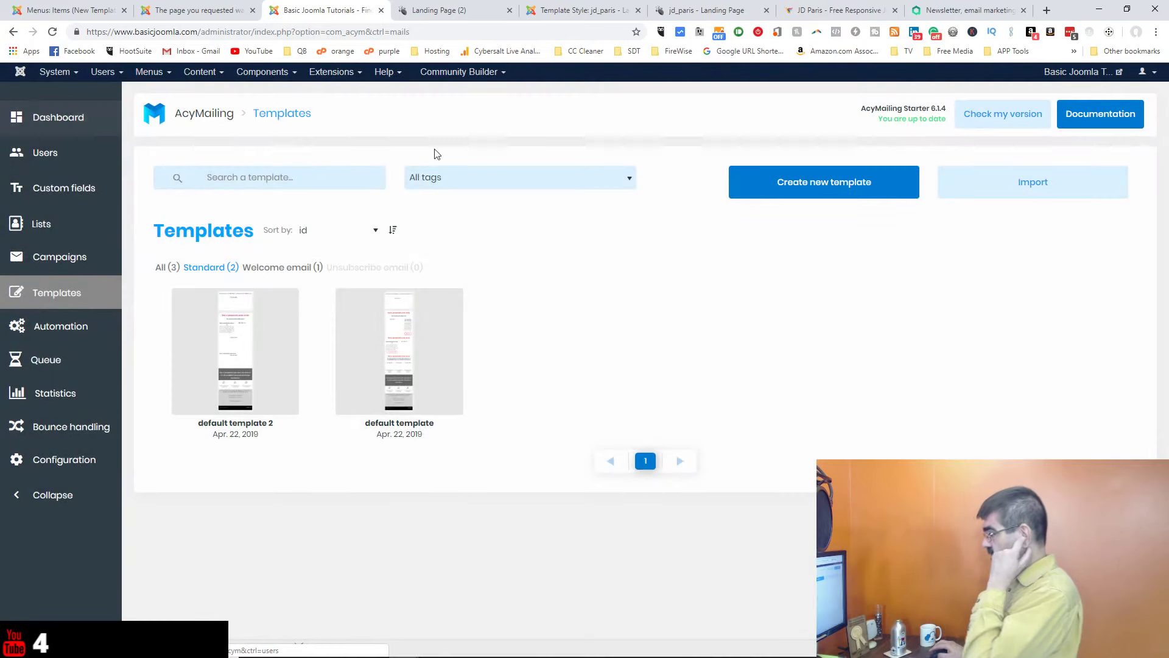
{"action": "left_click", "coordinate": [807, 186]}
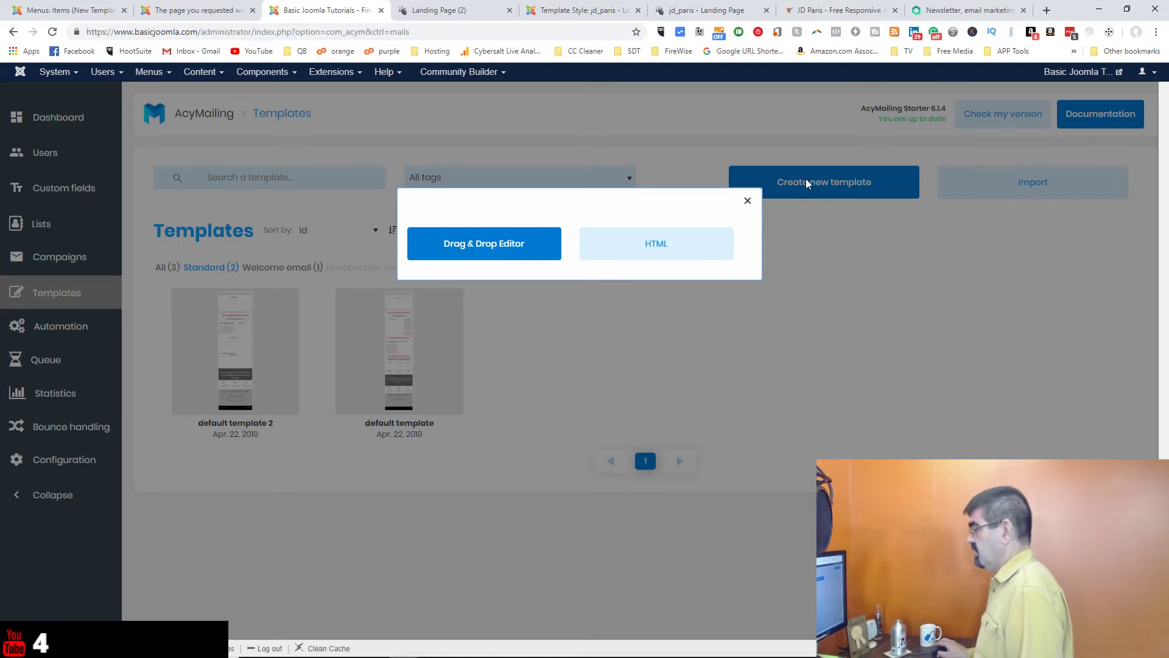
Step: Save a Drag & Drop template named Test, subject 'Test Mailing - #001', type Standard
{"action": "left_click", "coordinate": [518, 246]}
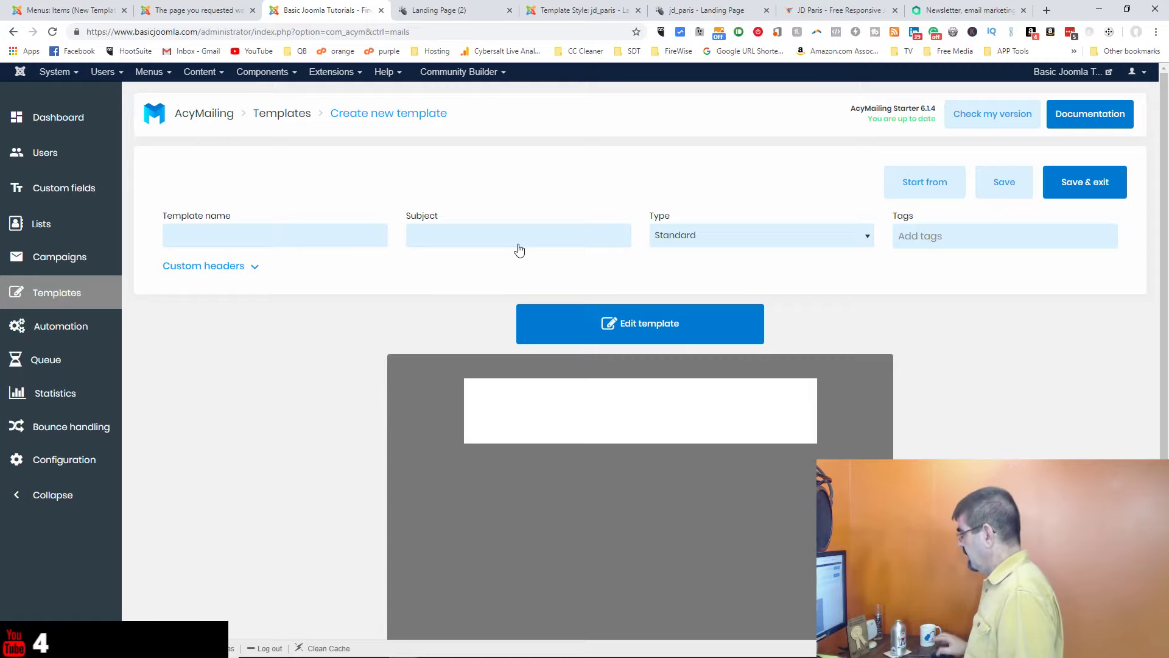
{"action": "left_click", "coordinate": [291, 232]}
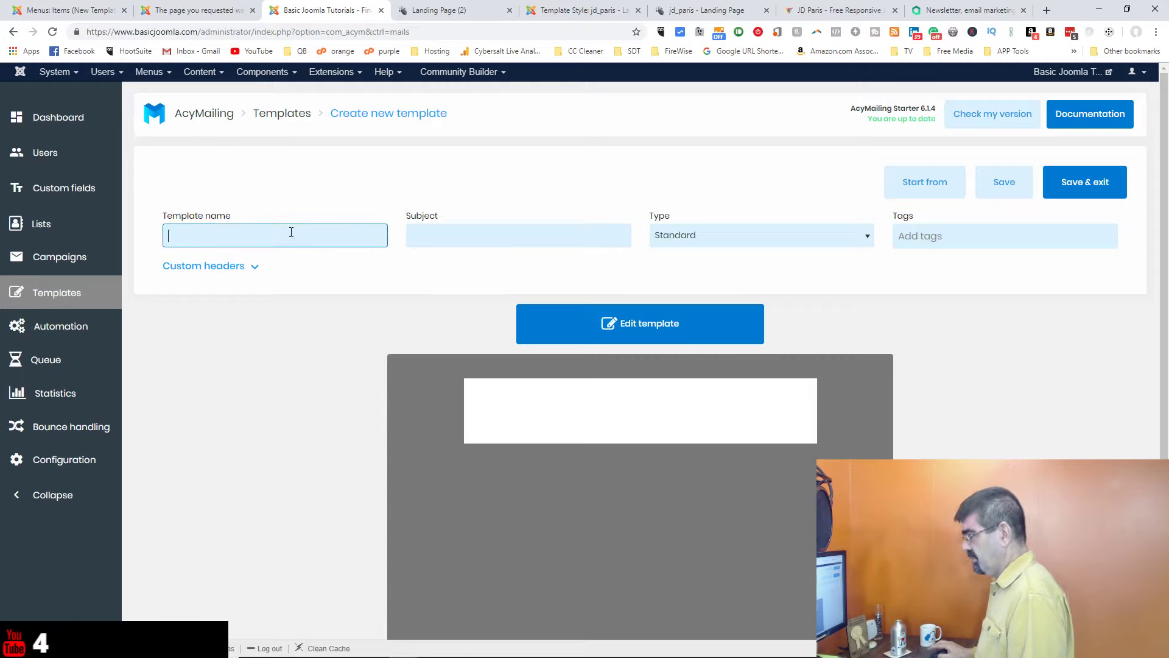
{"action": "type", "text": "Test"}
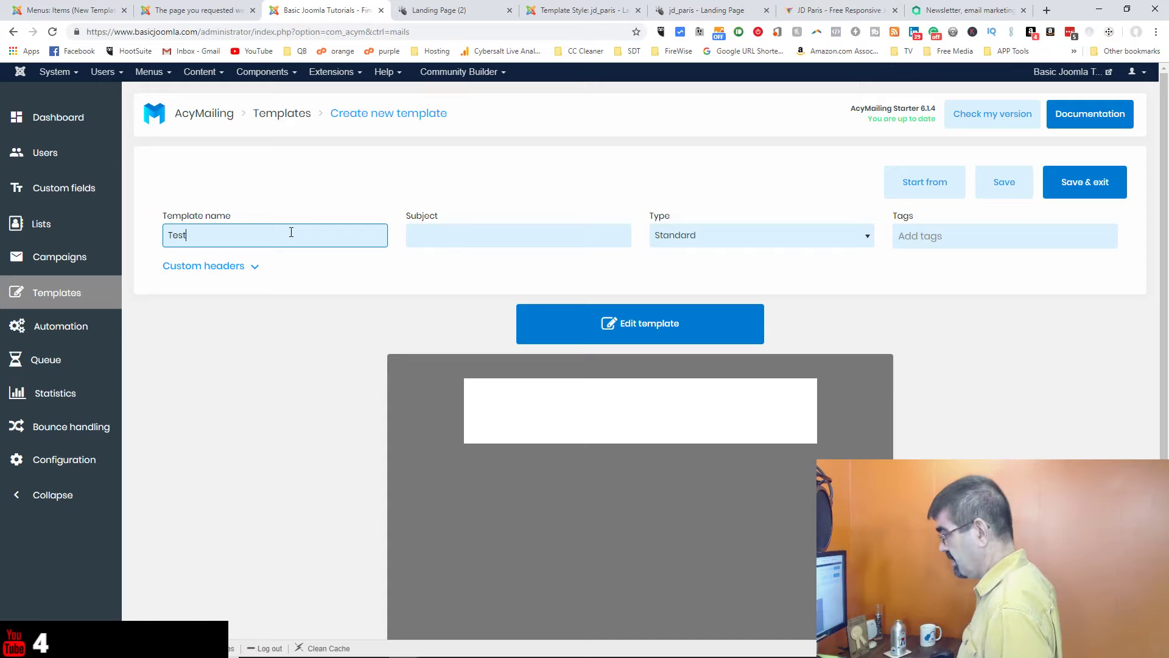
{"action": "key", "text": "Tab"}
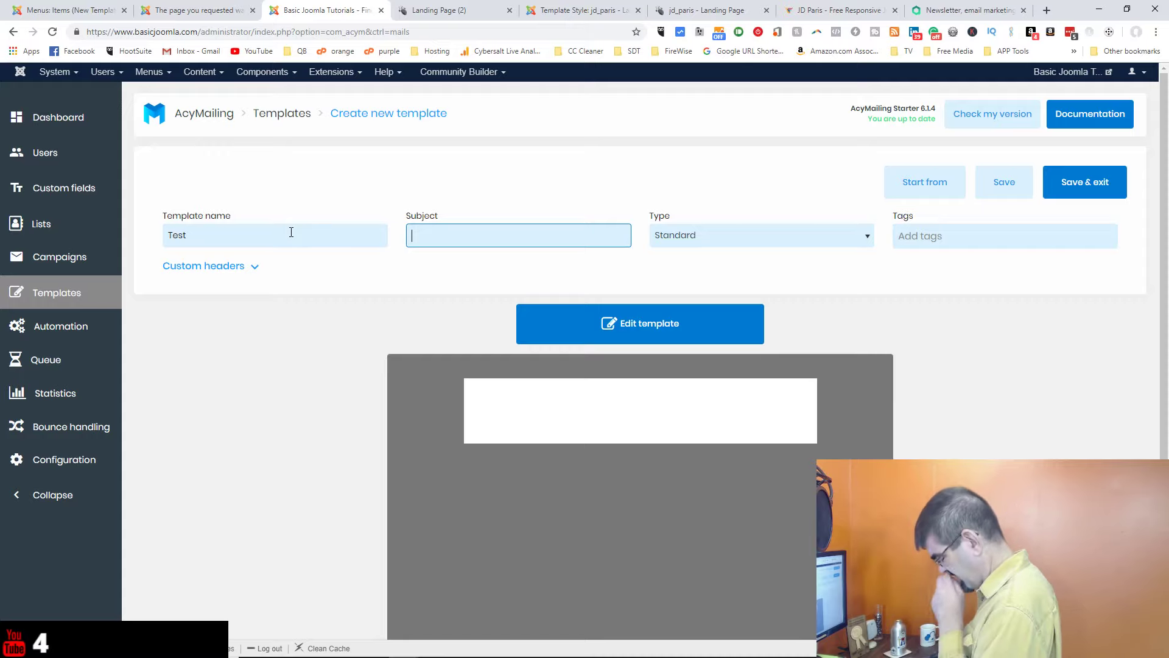
{"action": "type", "text": "Test Ma"}
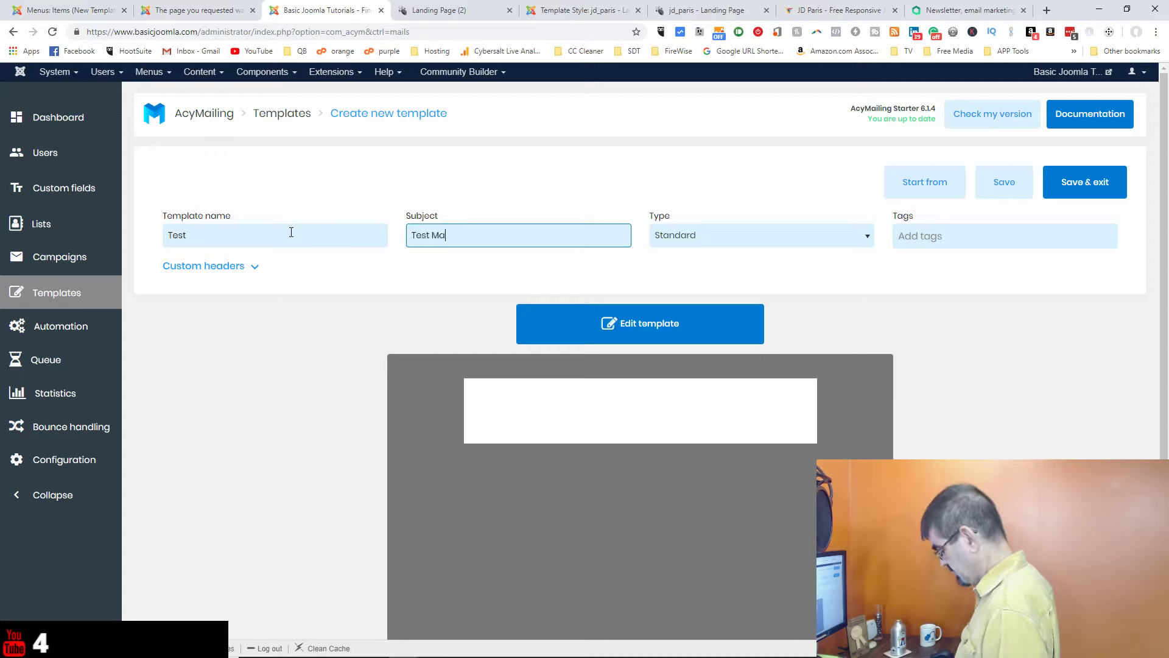
{"action": "type", "text": "iling - "}
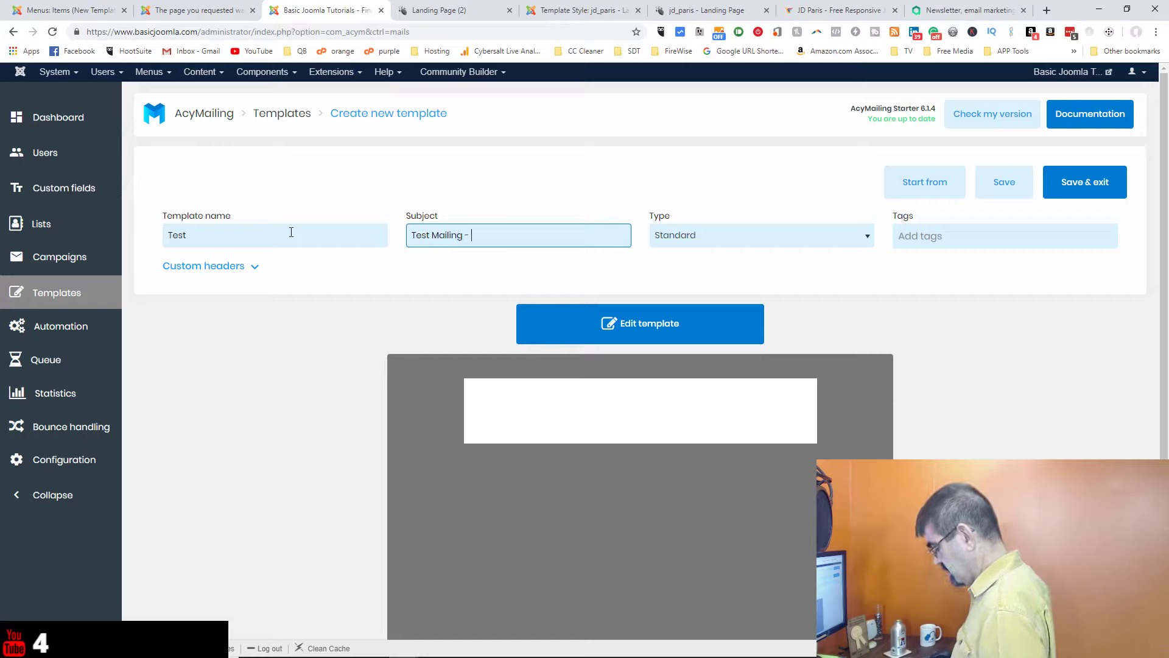
{"action": "type", "text": "#"}
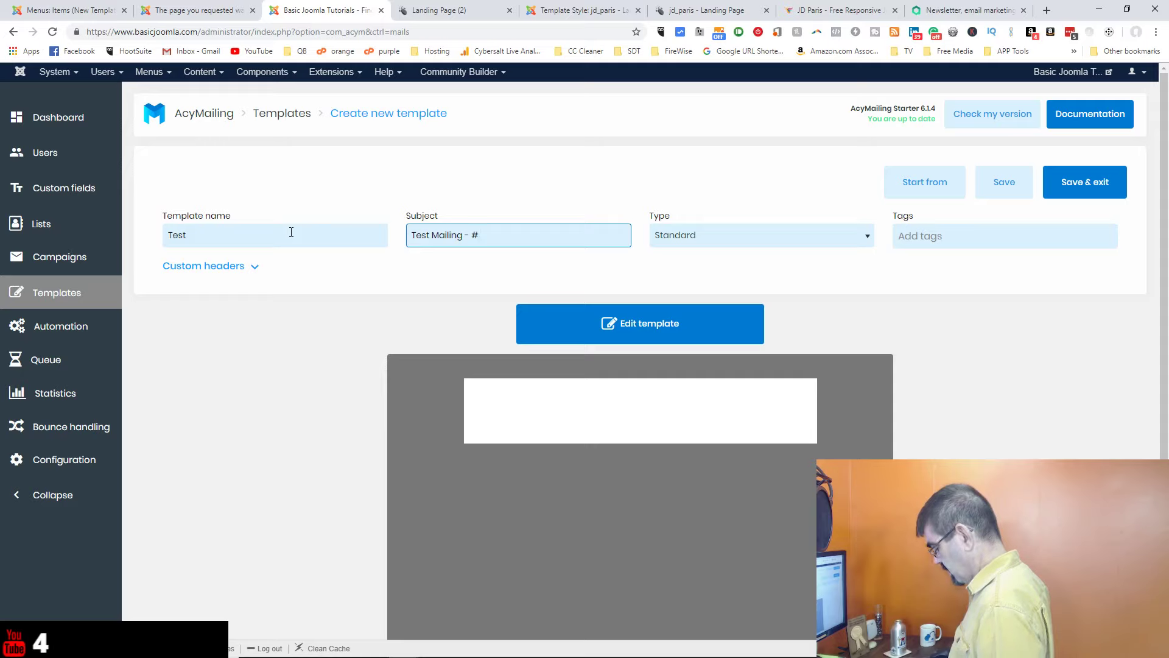
{"action": "type", "text": "))"}
{"action": "key", "text": "BackSpace"}
{"action": "key", "text": "BackSpace"}
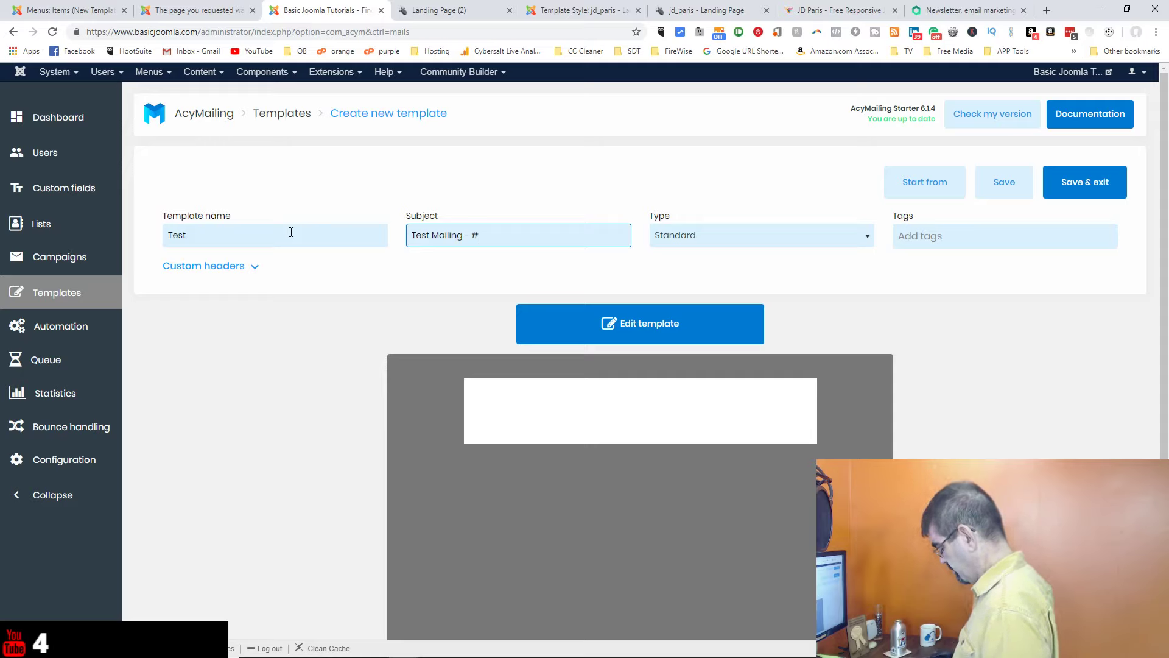
{"action": "type", "text": "001"}
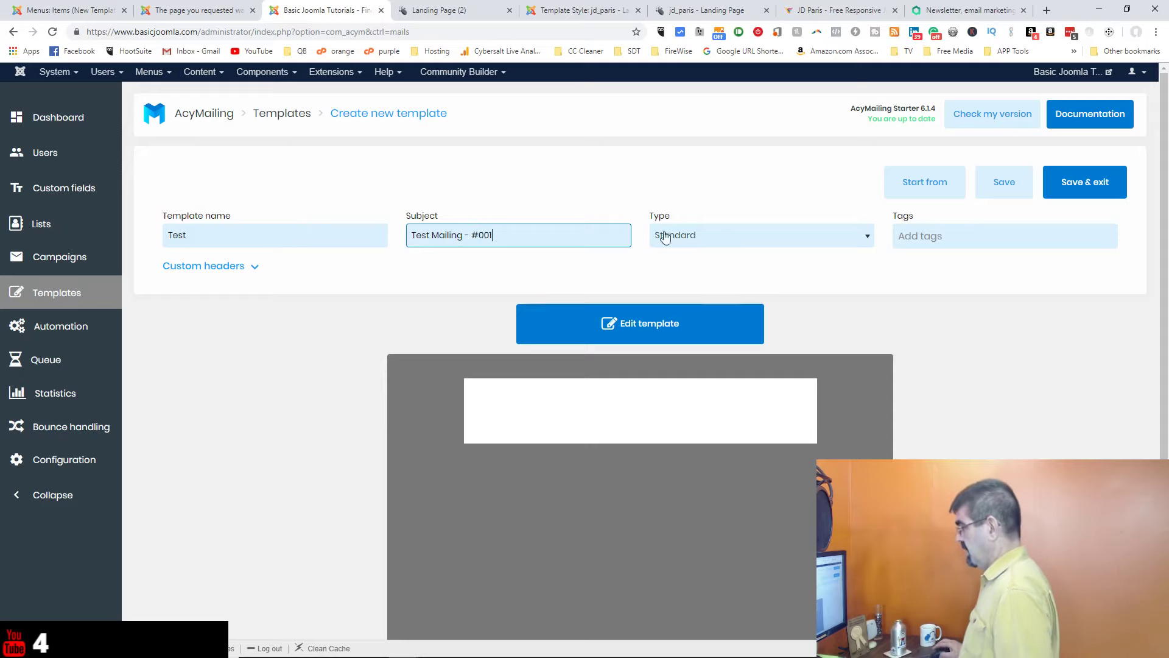
{"action": "left_click", "coordinate": [728, 238]}
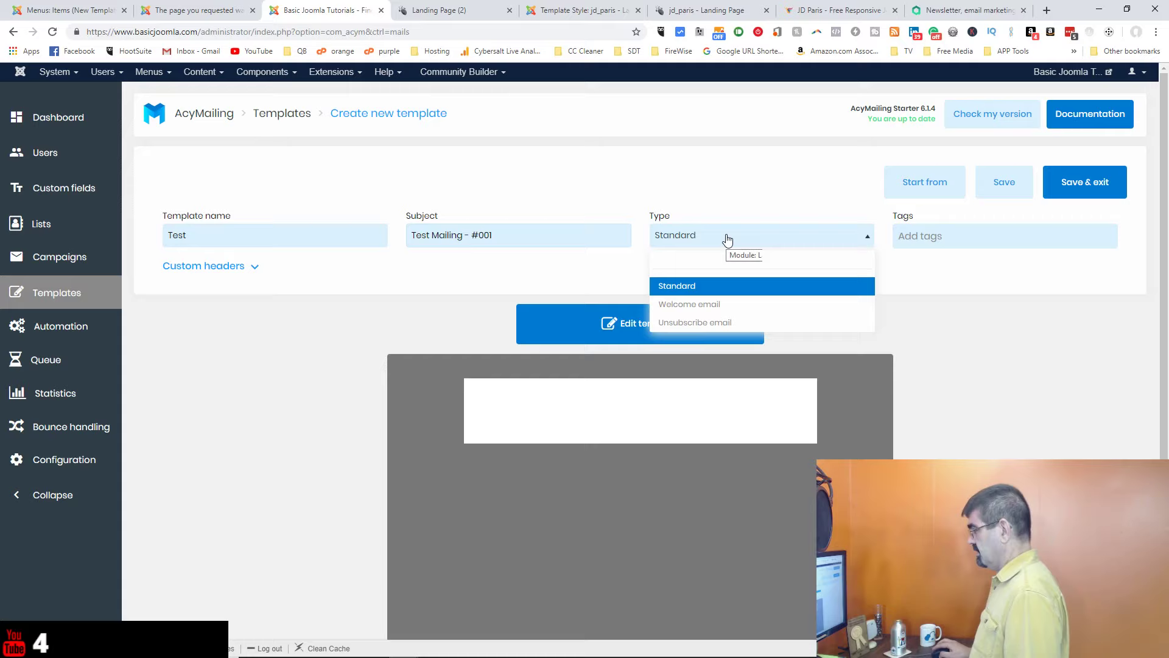
{"action": "left_click", "coordinate": [719, 285]}
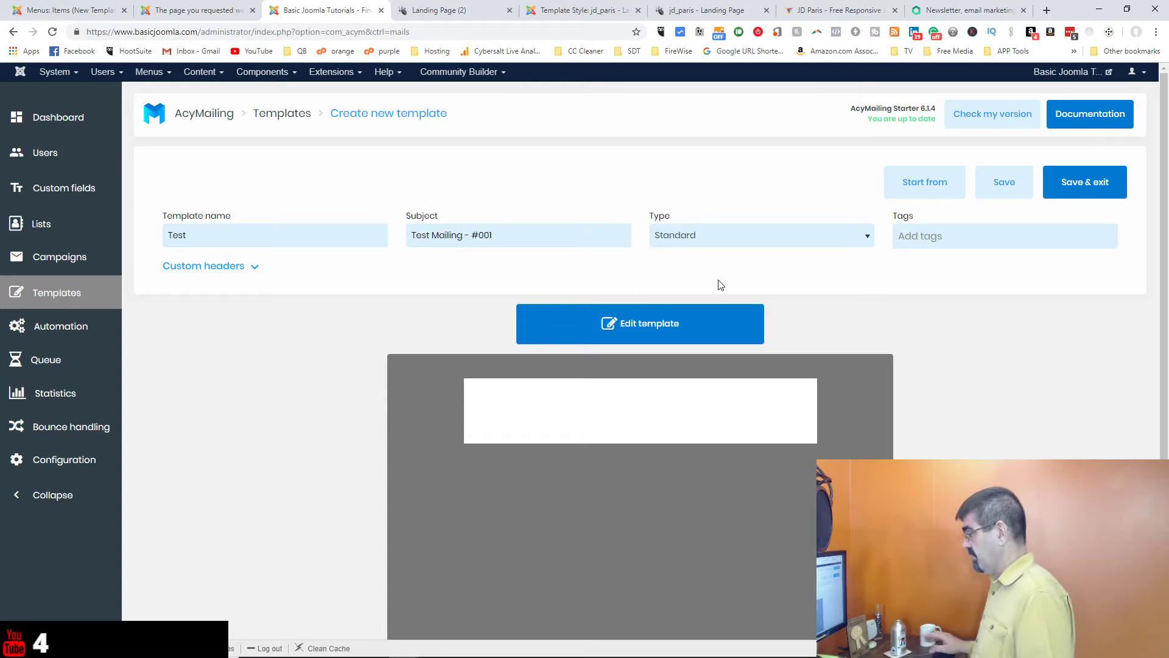
{"action": "left_click", "coordinate": [1008, 189]}
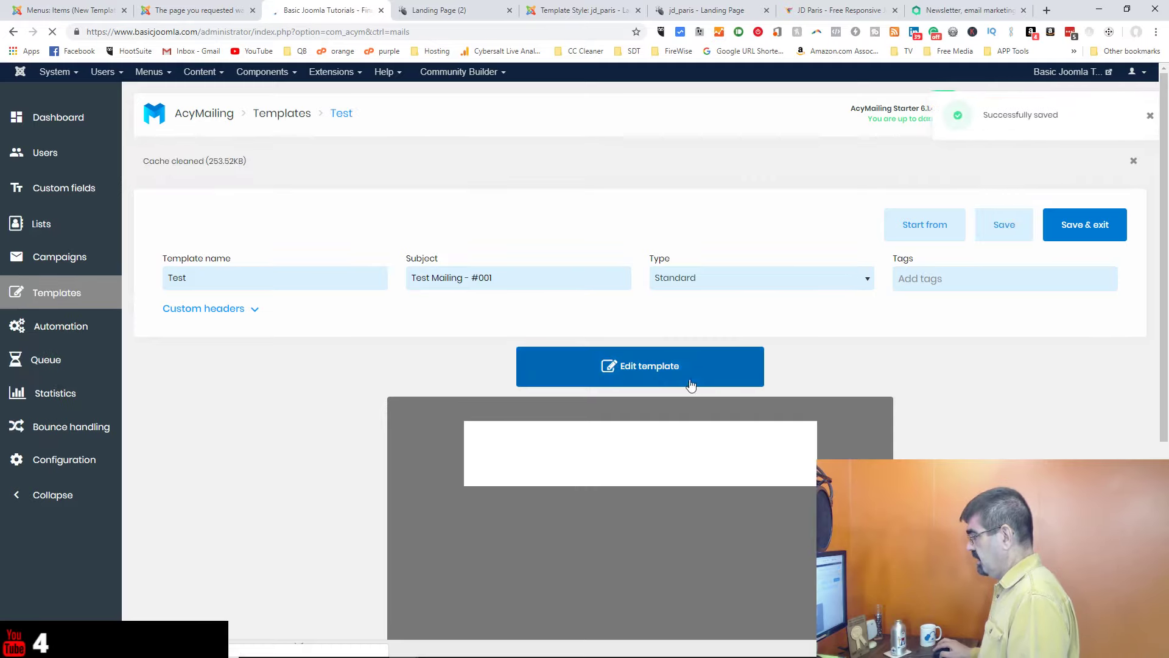
Step: Add a two-column row with the CS hexagon logo, shrunk to about 151×141, in the left column
{"action": "left_click", "coordinate": [681, 369]}
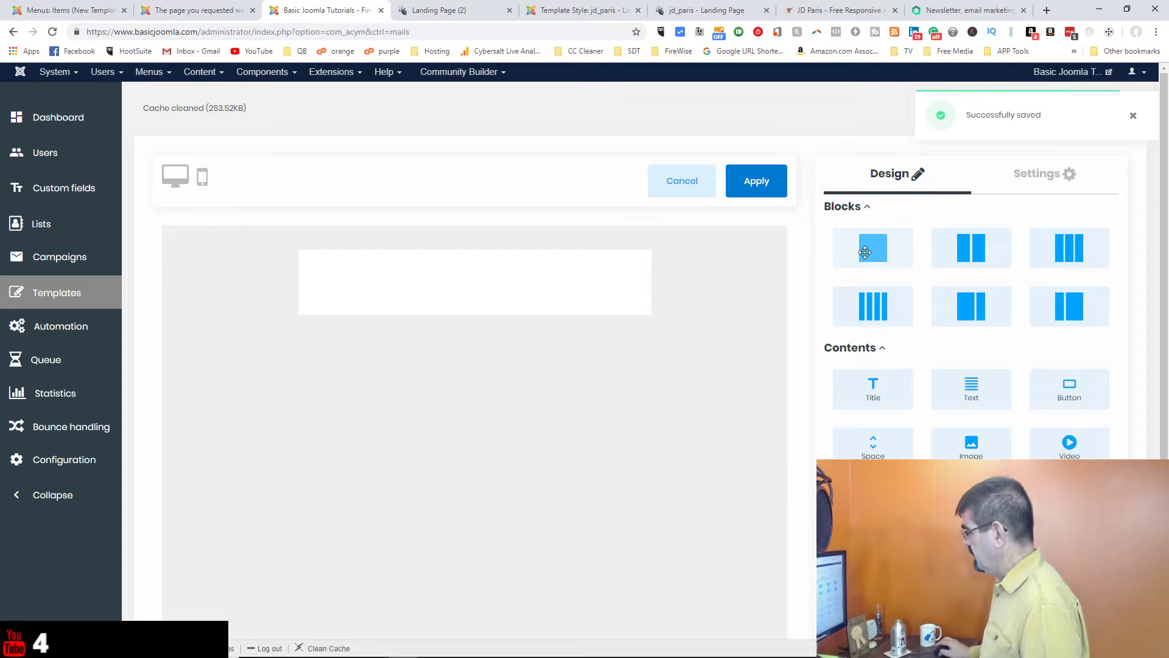
{"action": "left_click_drag", "start_coordinate": [980, 252], "coordinate": [477, 268]}
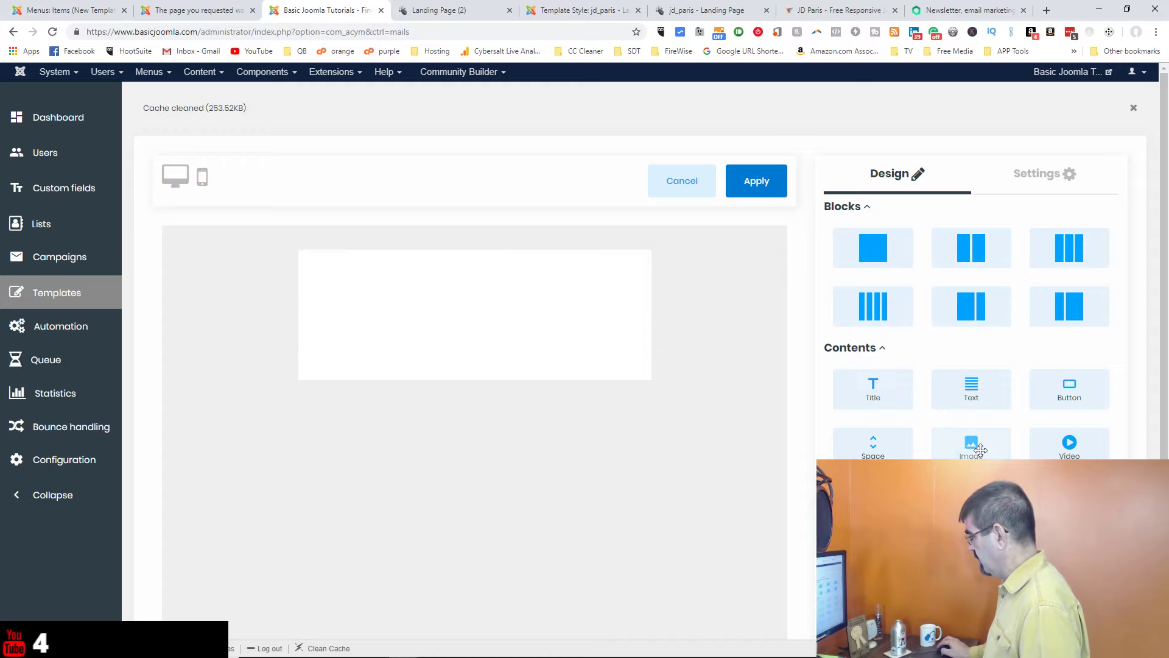
{"action": "left_click_drag", "start_coordinate": [873, 387], "coordinate": [370, 274]}
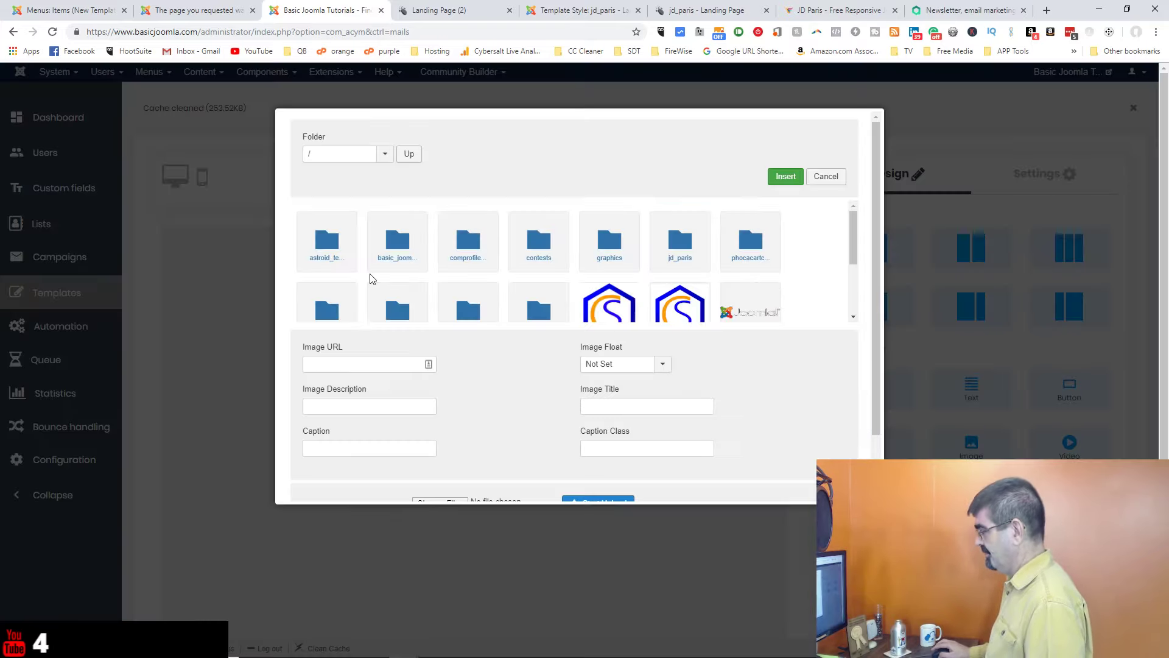
{"action": "left_click", "coordinate": [611, 312]}
{"action": "left_click", "coordinate": [786, 177]}
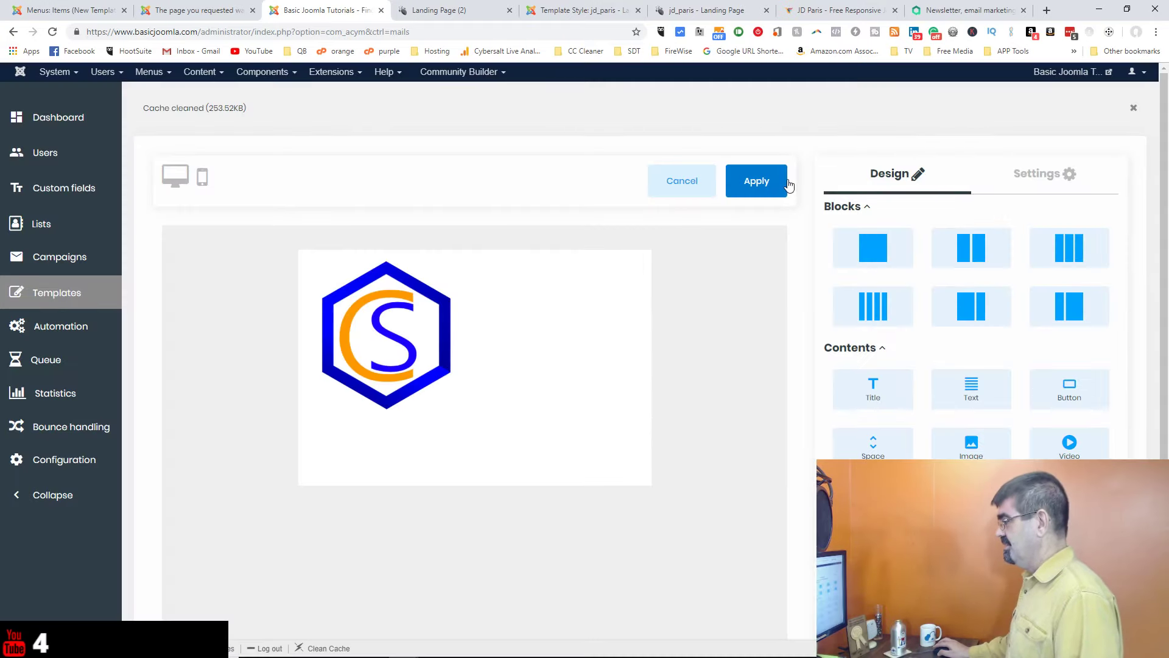
{"action": "left_click", "coordinate": [366, 361]}
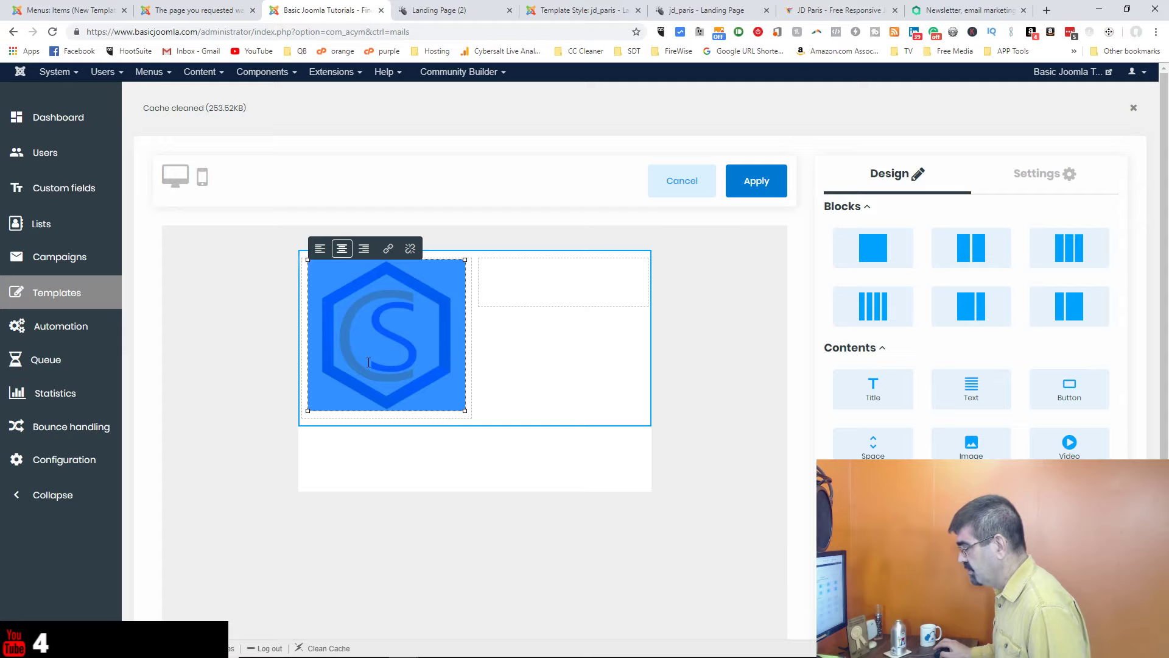
{"action": "left_click_drag", "start_coordinate": [465, 410], "coordinate": [417, 346]}
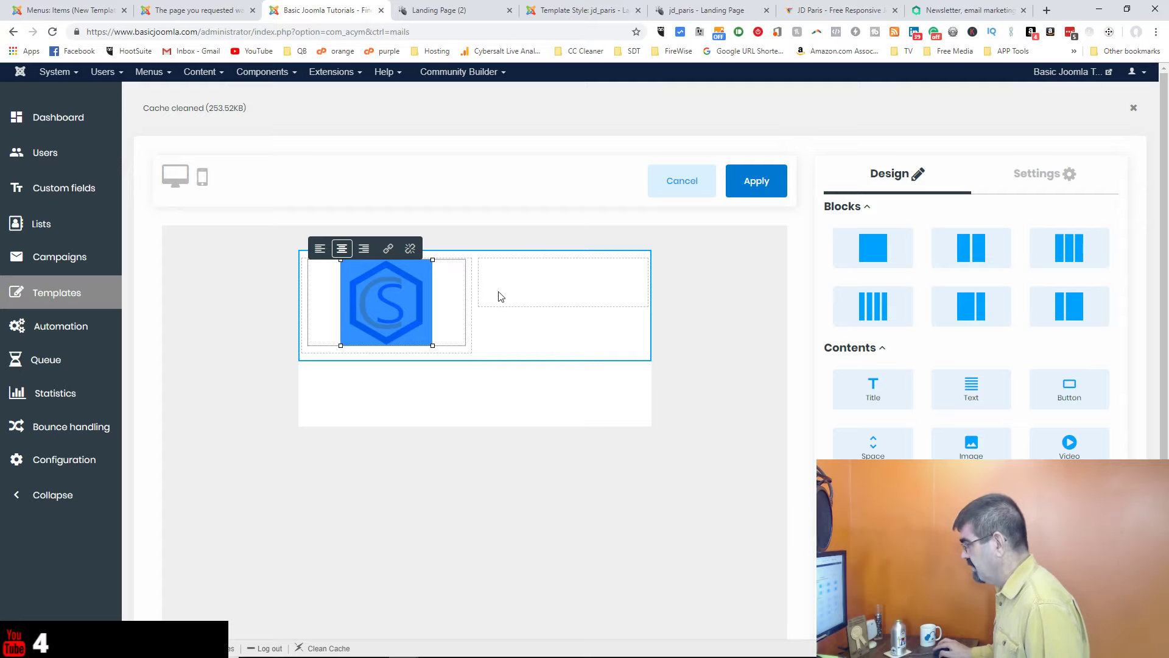
{"action": "left_click", "coordinate": [521, 280]}
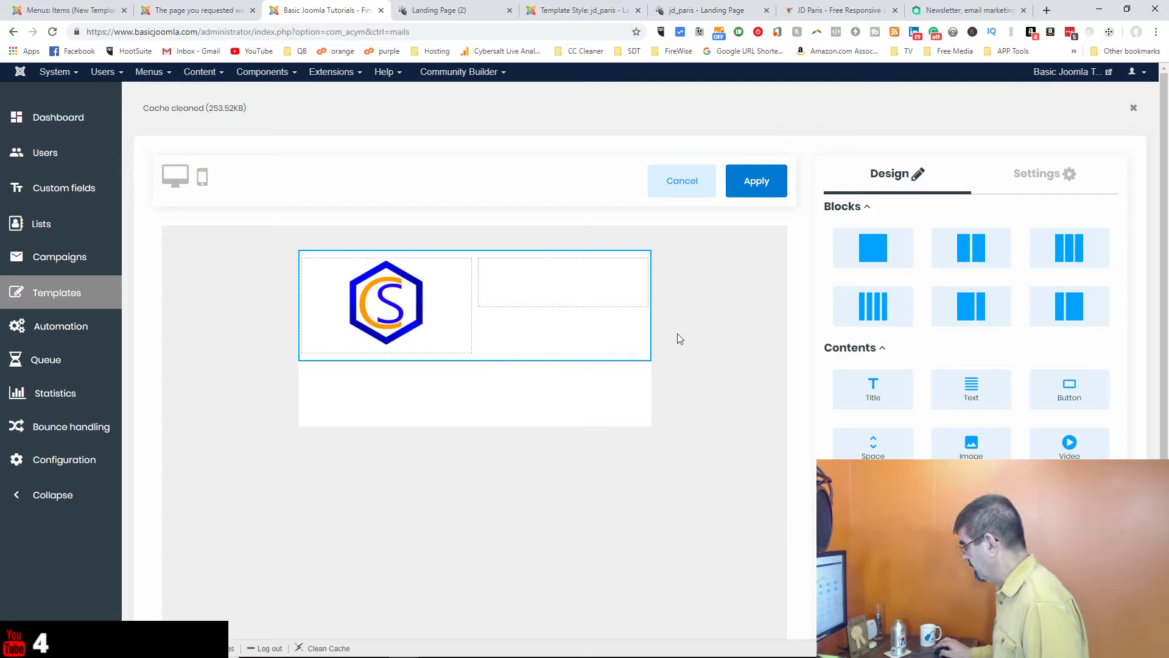
{"action": "left_click_drag", "start_coordinate": [873, 502], "coordinate": [566, 279]}
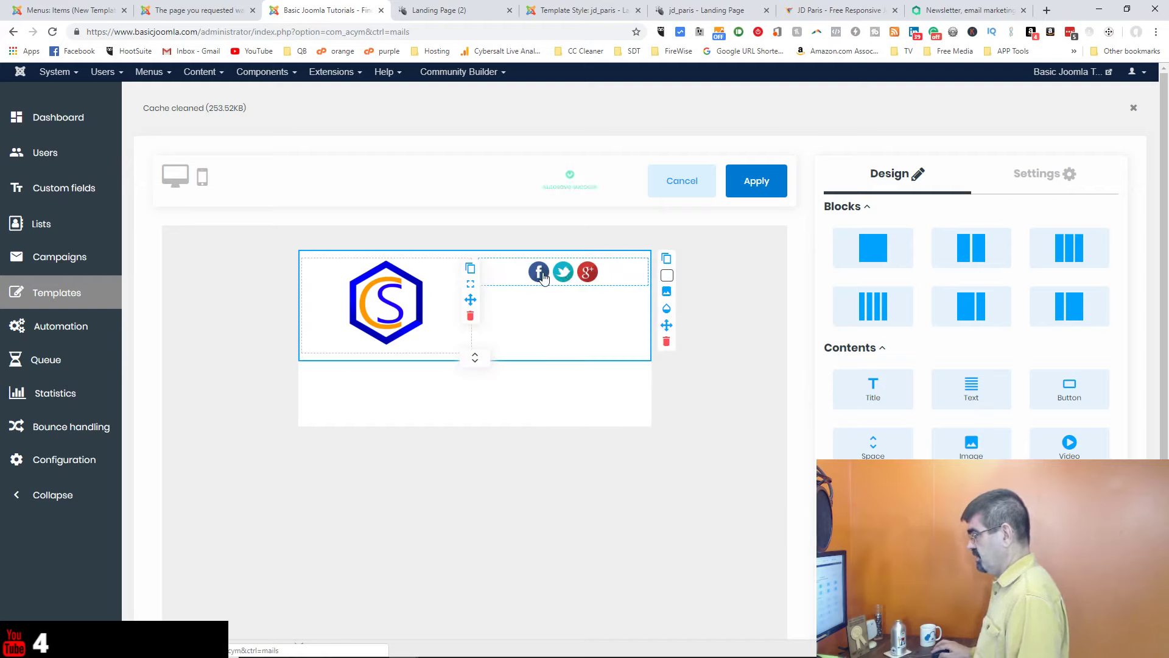
{"action": "left_click", "coordinate": [545, 278]}
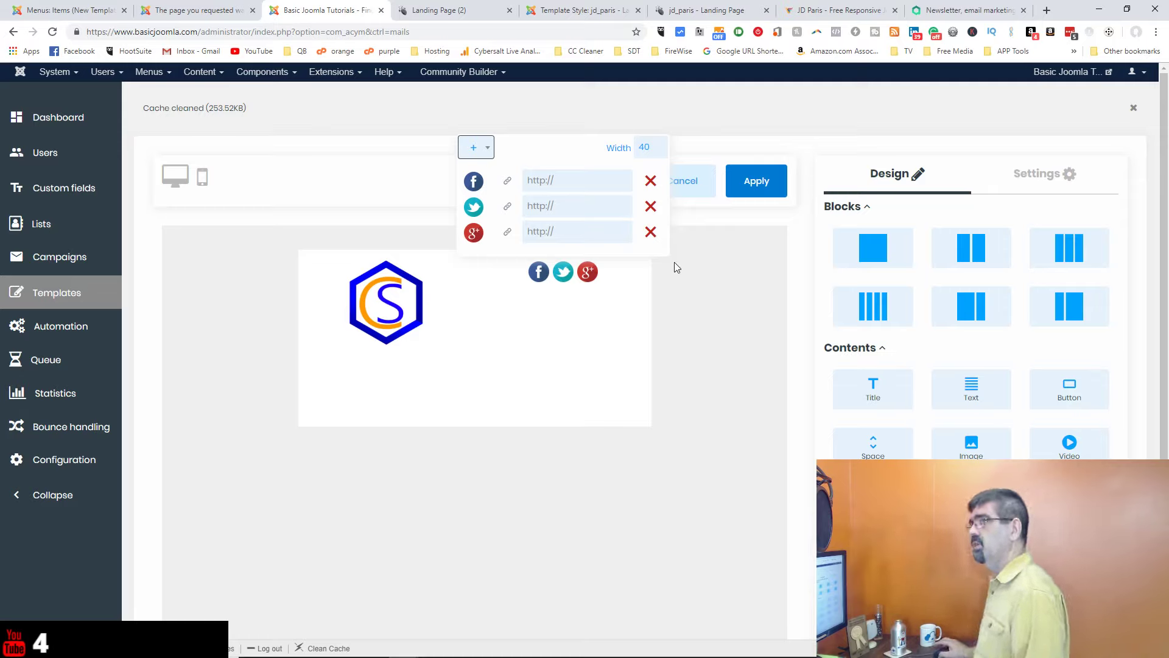
{"action": "left_click", "coordinate": [696, 267]}
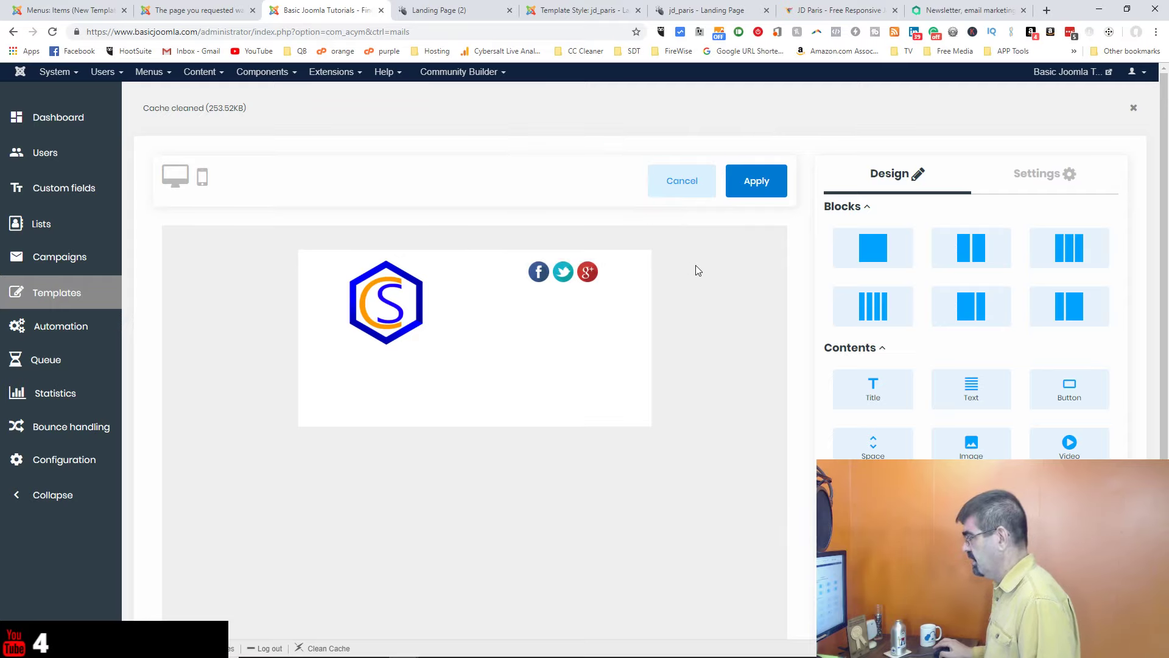
{"action": "left_click", "coordinate": [590, 274]}
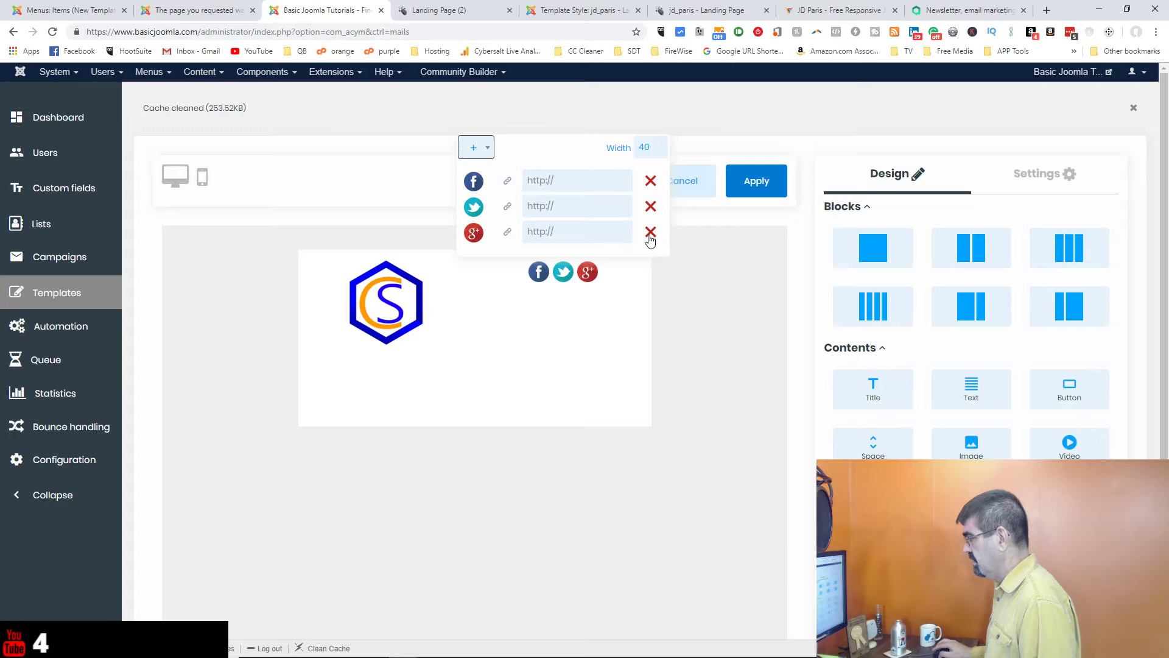
{"action": "triple_click", "coordinate": [651, 238]}
{"action": "left_click", "coordinate": [623, 235]}
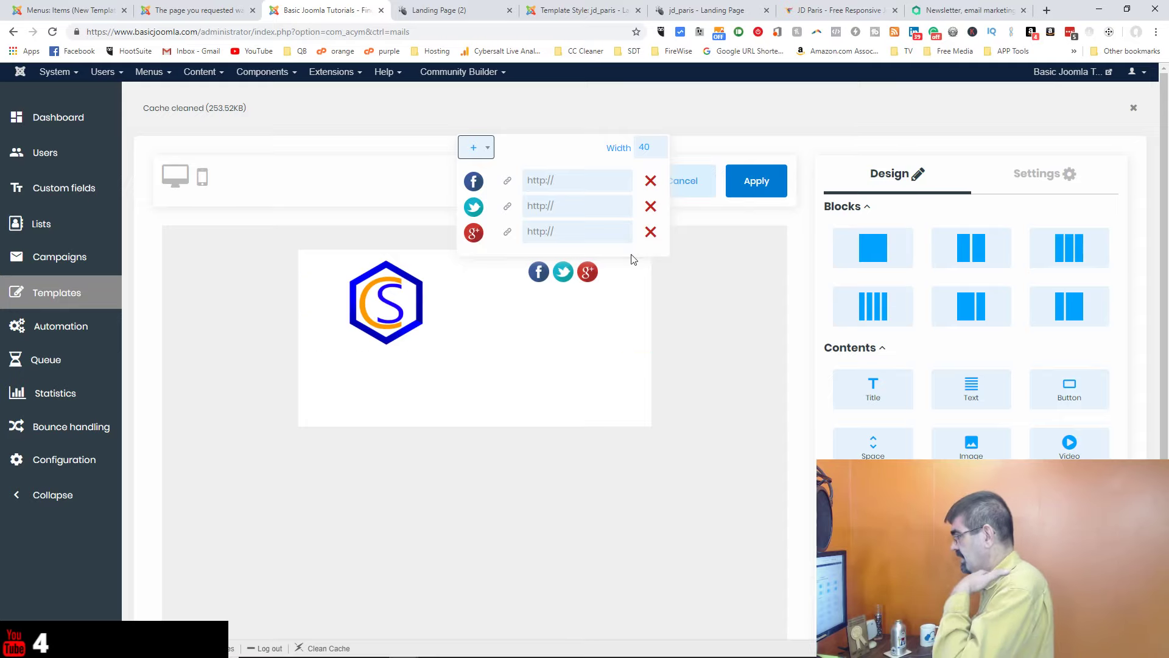
{"action": "left_click", "coordinate": [483, 158]}
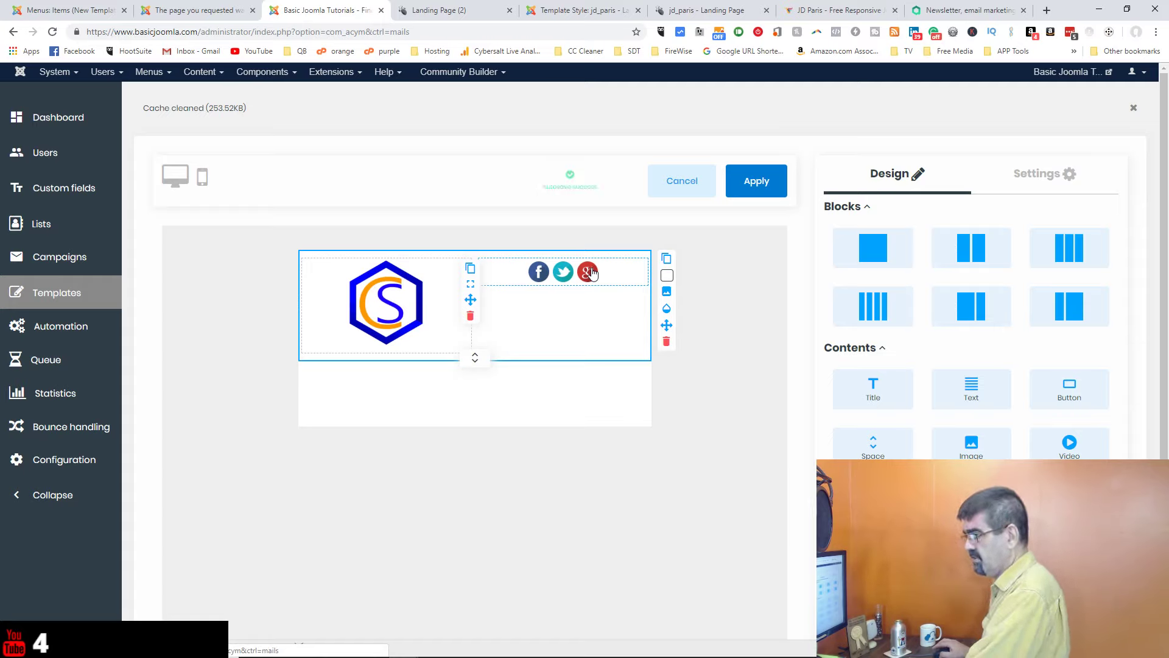
{"action": "left_click", "coordinate": [592, 273]}
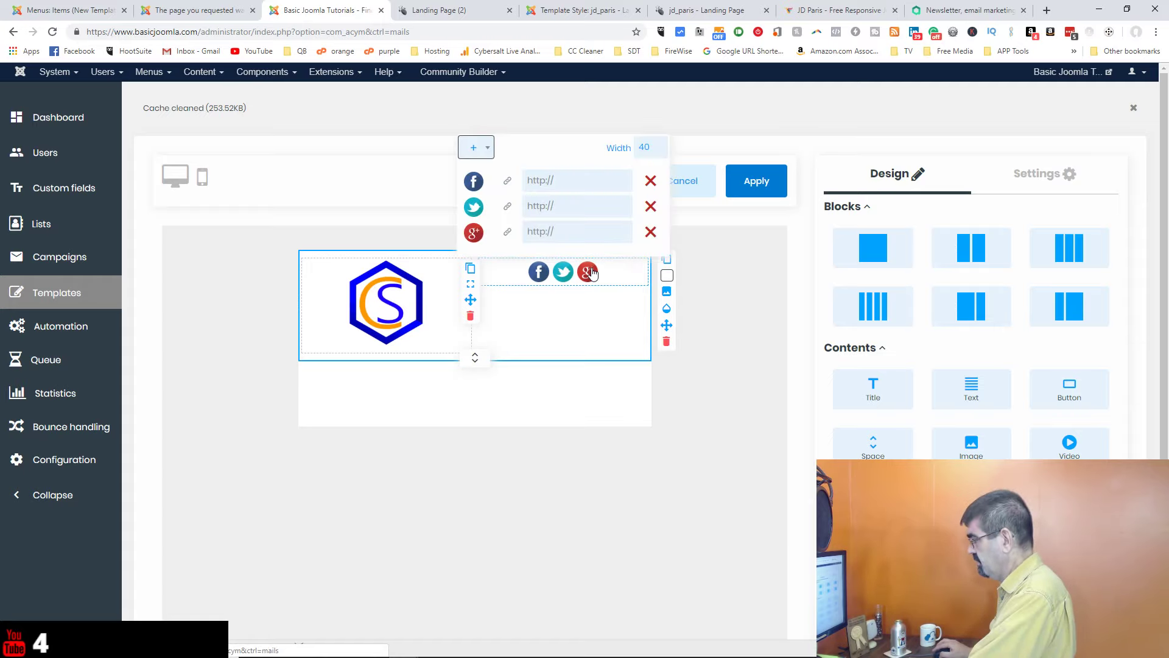
{"action": "left_click", "coordinate": [489, 150]}
{"action": "mouse_move", "coordinate": [491, 180]}
{"action": "left_mouse_down"}
{"action": "mouse_move", "coordinate": [493, 235]}
{"action": "mouse_move", "coordinate": [489, 174]}
{"action": "left_mouse_up"}
{"action": "left_click", "coordinate": [572, 121]}
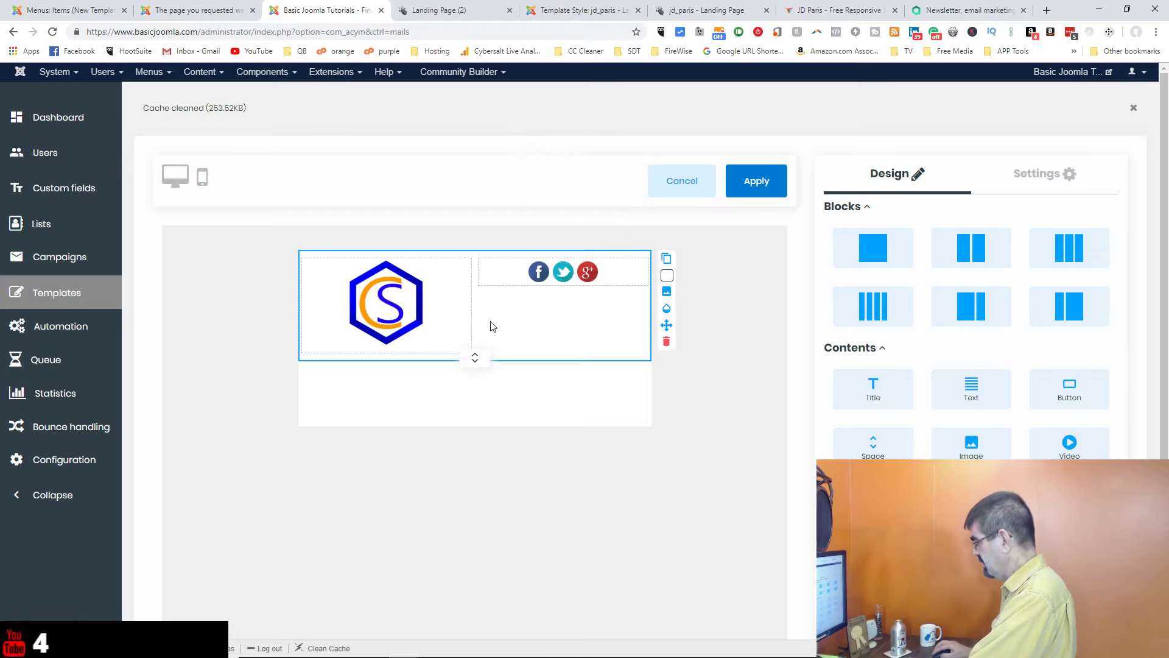
{"action": "left_click", "coordinate": [624, 280]}
{"action": "left_click", "coordinate": [605, 313]}
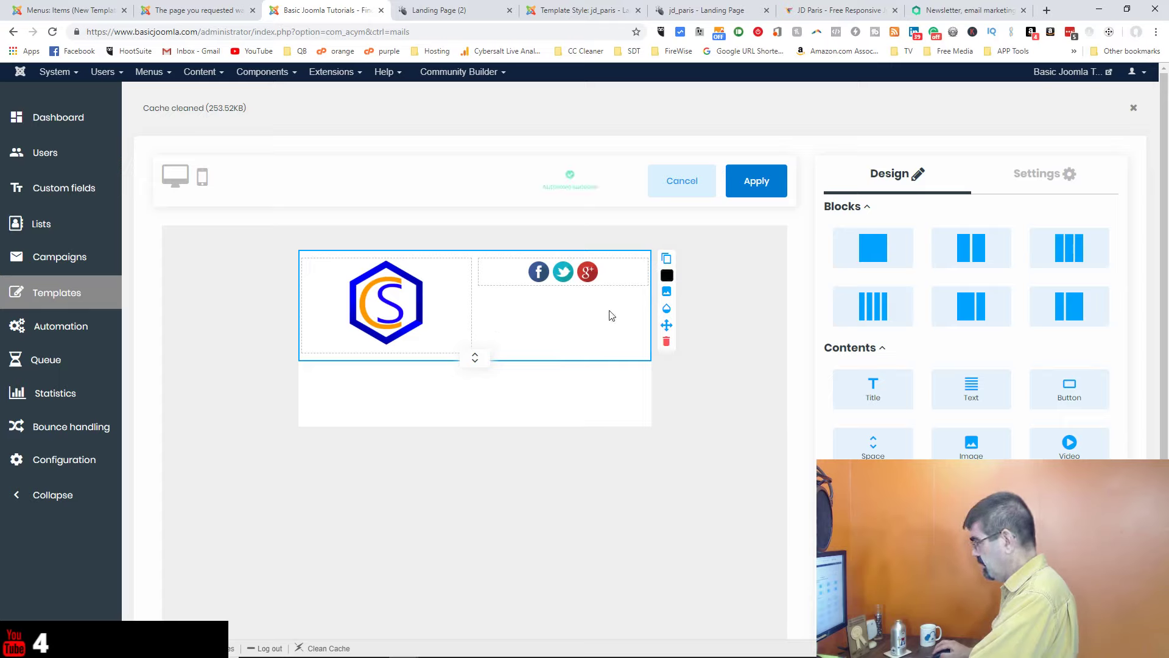
{"action": "left_click_drag", "start_coordinate": [1077, 440], "coordinate": [534, 324]}
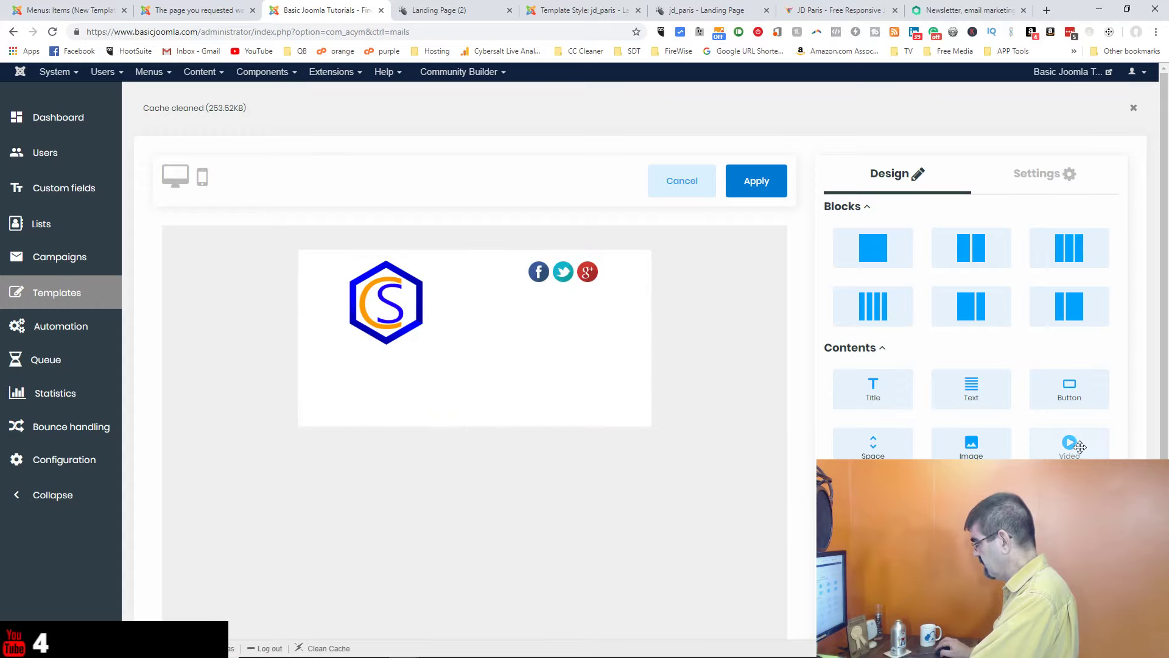
Step: Embed the YouTube video 'Precache with Recache' below the logo row from its pasted URL
{"action": "left_click_drag", "start_coordinate": [1070, 444], "coordinate": [506, 391]}
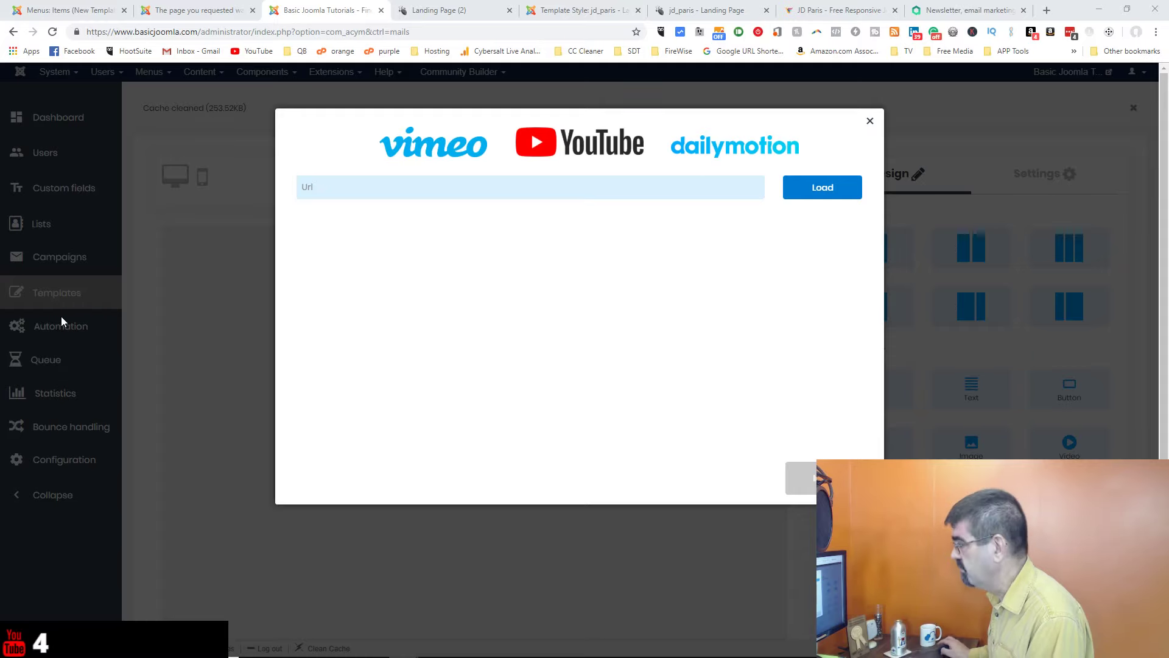
{"action": "left_click", "coordinate": [496, 184]}
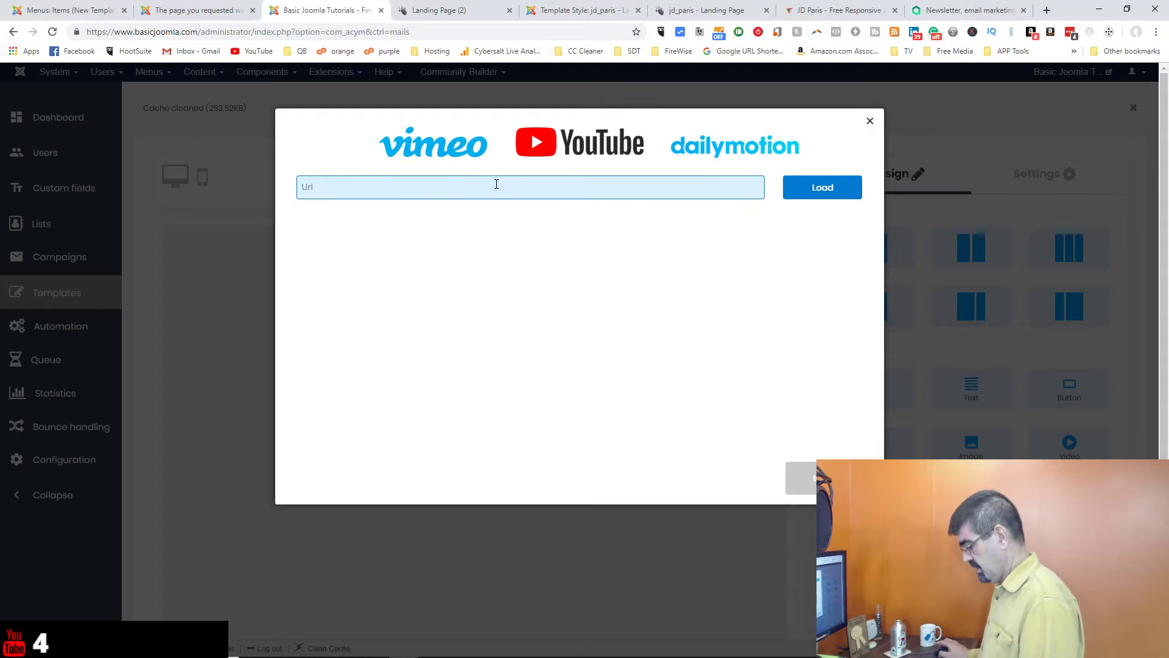
{"action": "type", "text": "https://www.youtube.com/watch?v=MwxKgl0tYCw"}
{"action": "left_click", "coordinate": [820, 194]}
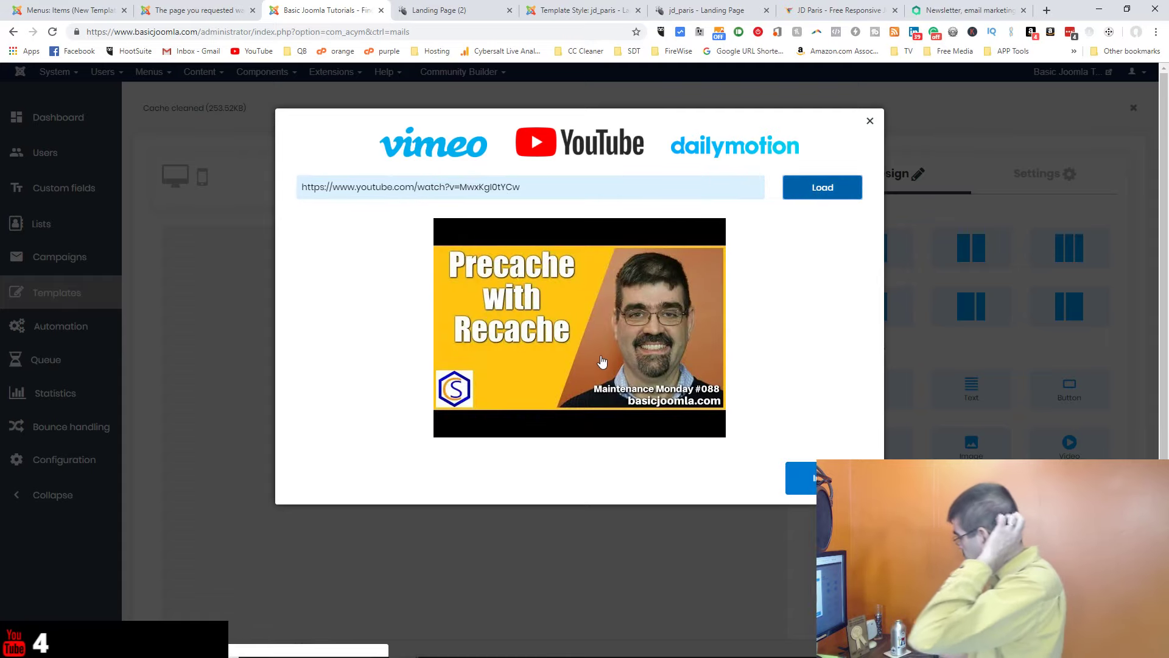
{"action": "left_click", "coordinate": [801, 478]}
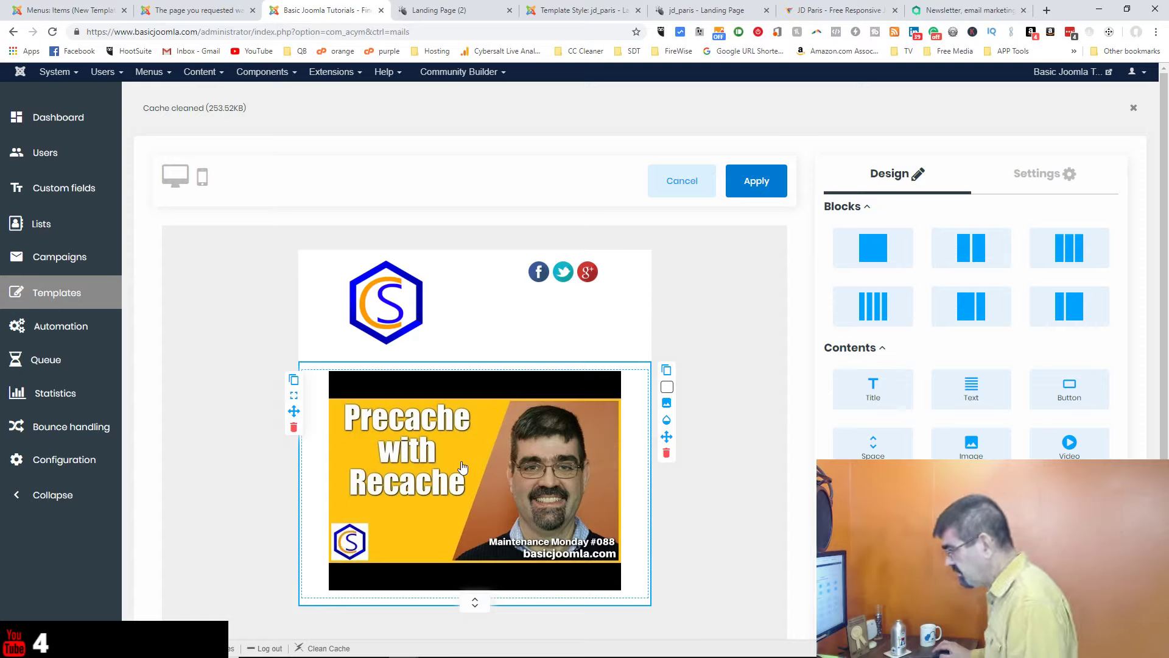
{"action": "left_click", "coordinate": [463, 467]}
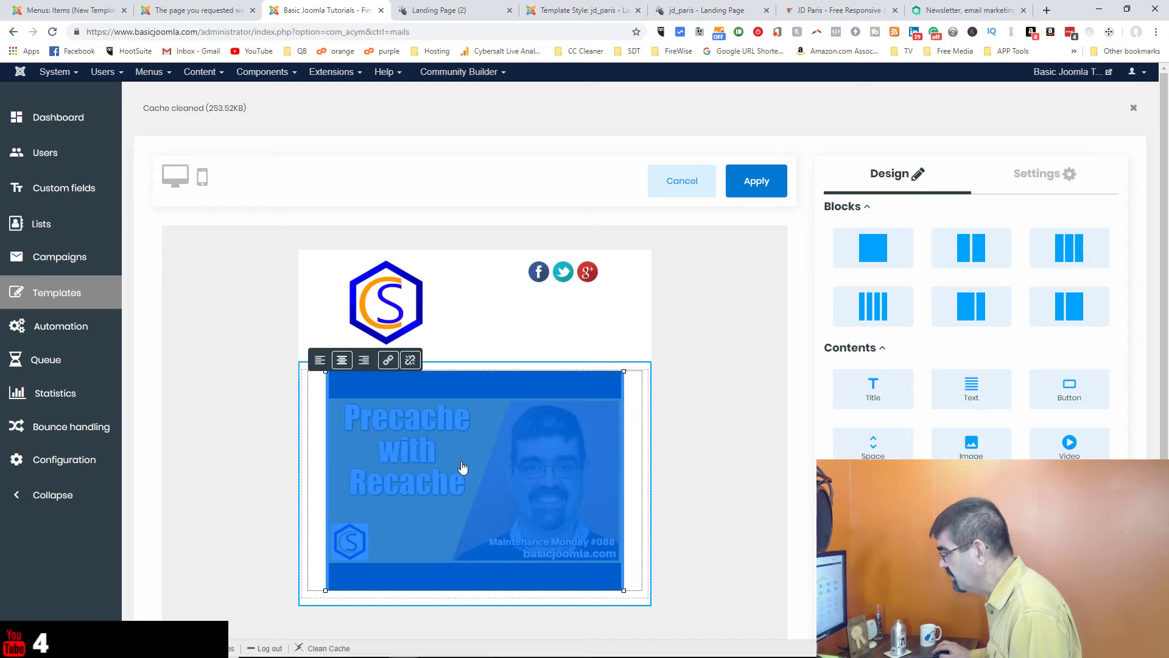
{"action": "left_click", "coordinate": [389, 361]}
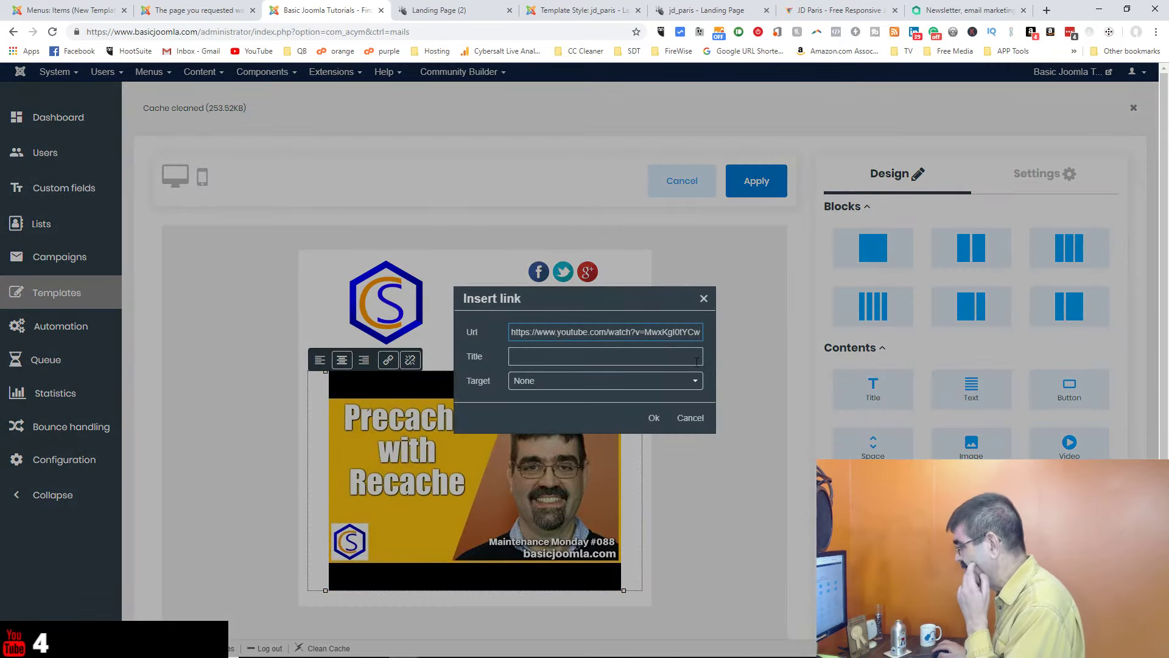
{"action": "left_click", "coordinate": [690, 418]}
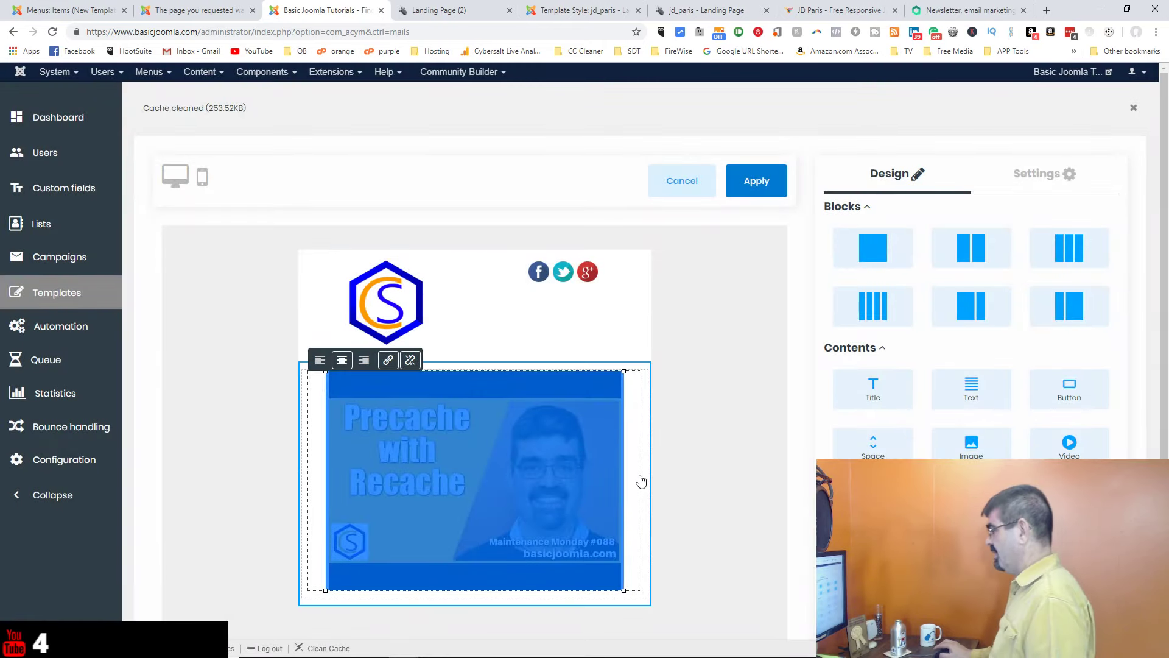
{"action": "left_click", "coordinate": [700, 404]}
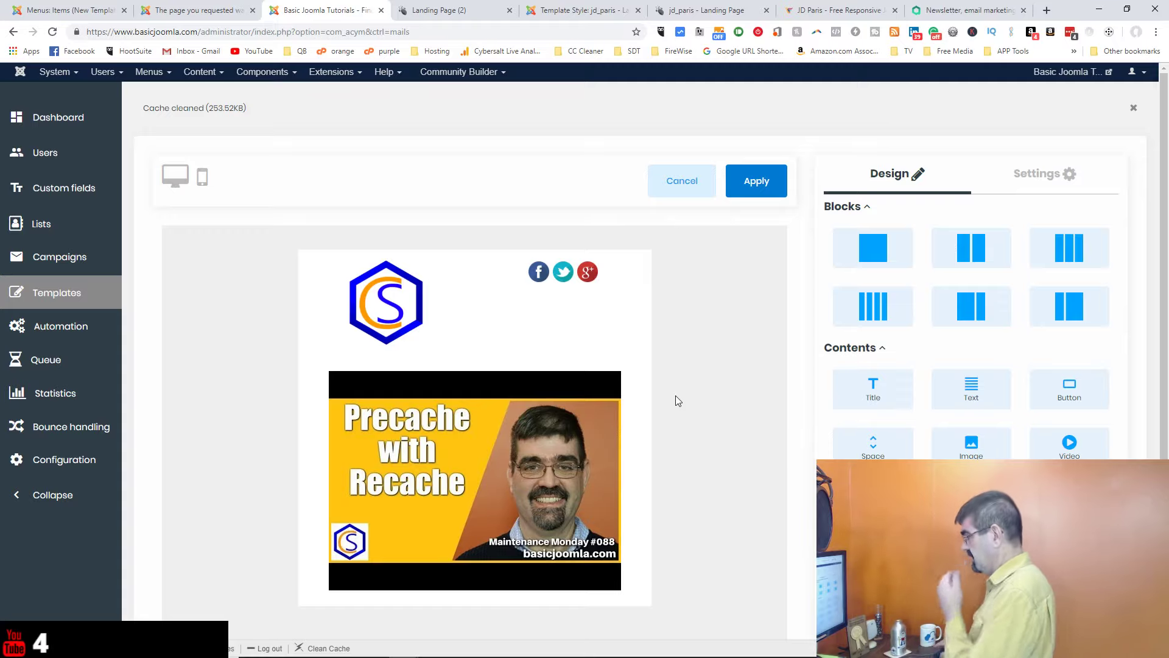
{"action": "scroll", "coordinate": [675, 395], "scroll_direction": "down", "scroll_amount": 2}
{"action": "mouse_move", "coordinate": [612, 357]}
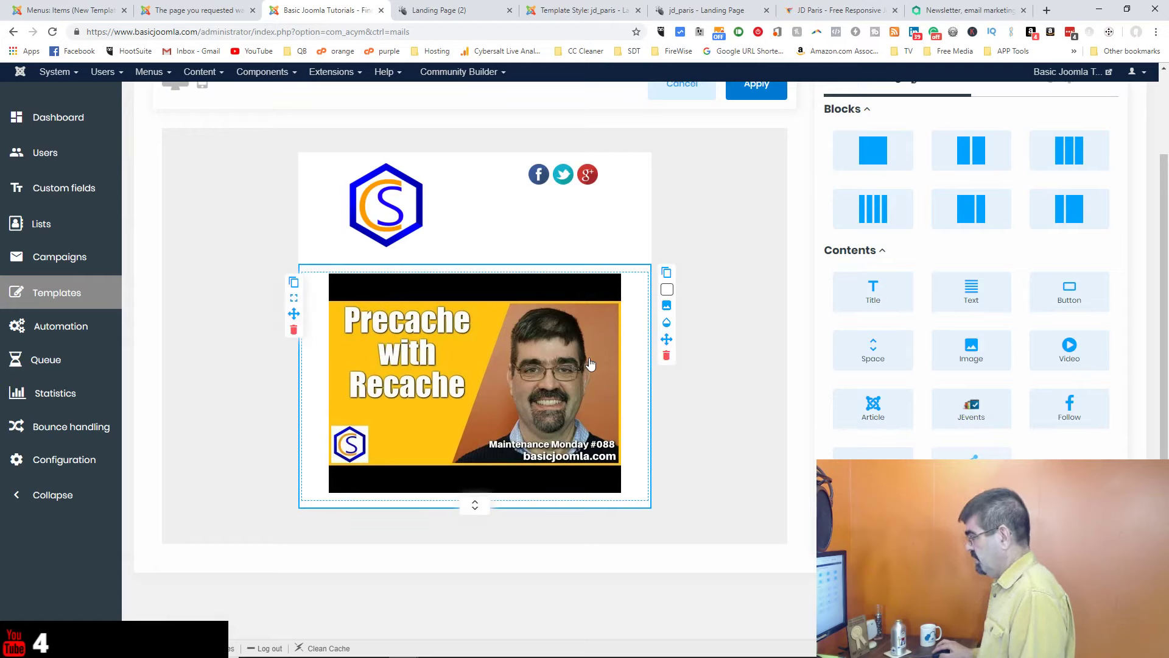
{"action": "left_click", "coordinate": [590, 363]}
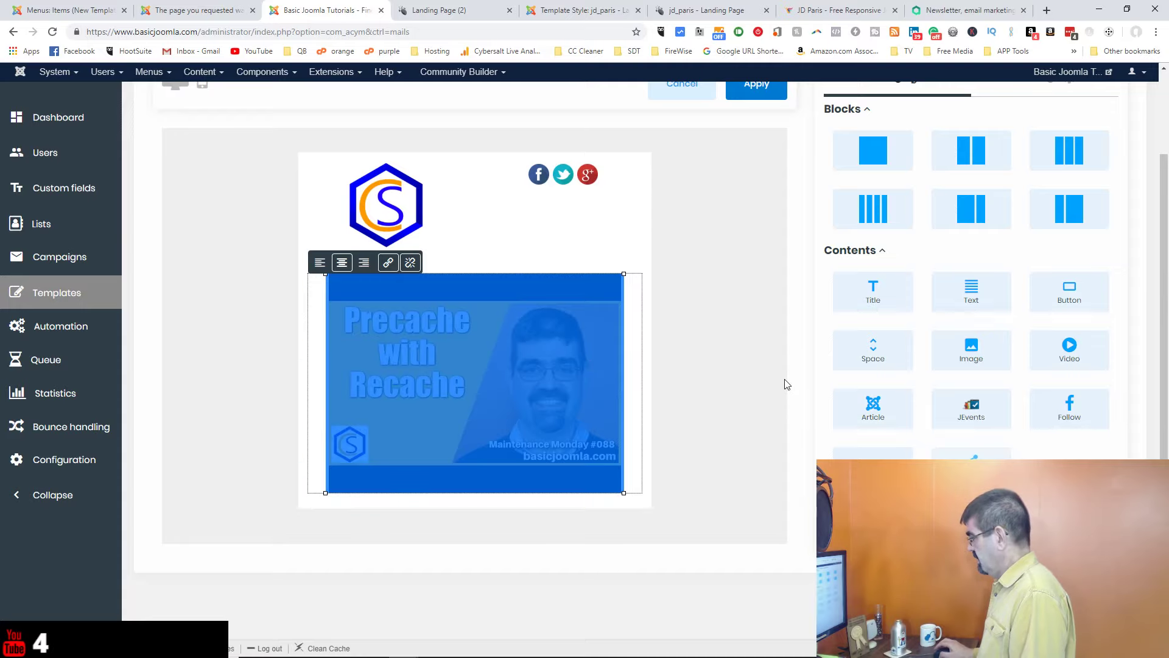
{"action": "left_click", "coordinate": [761, 374]}
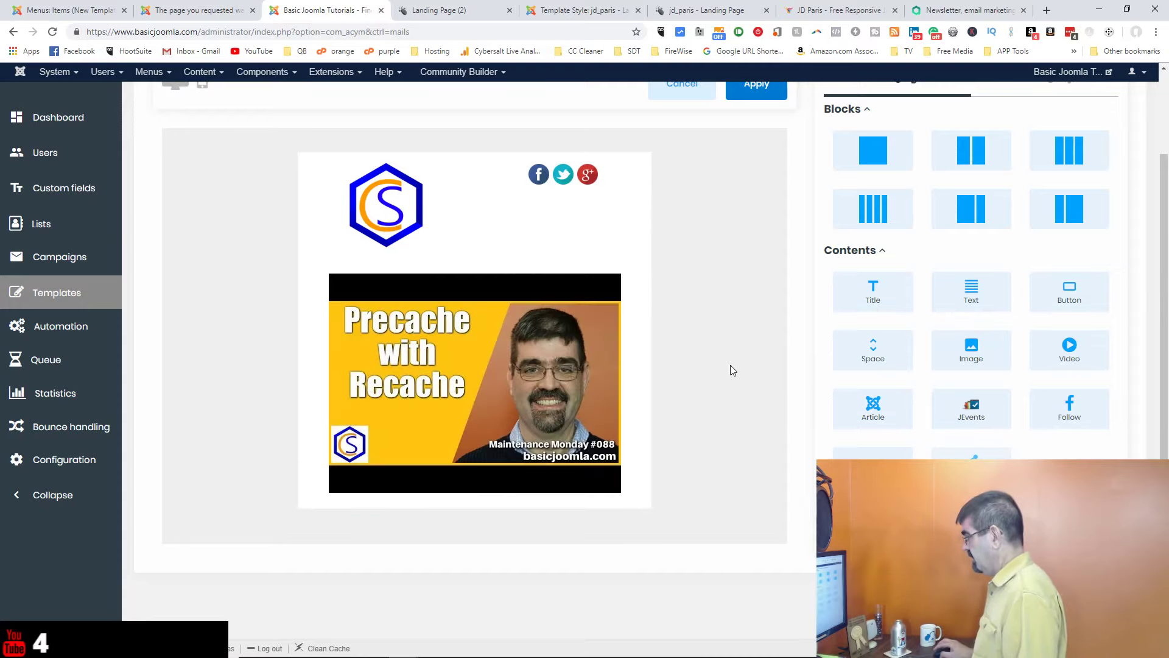
Step: Replace a mistakenly added four-column row below the video with a two-column row
{"action": "left_click_drag", "start_coordinate": [872, 209], "coordinate": [470, 523]}
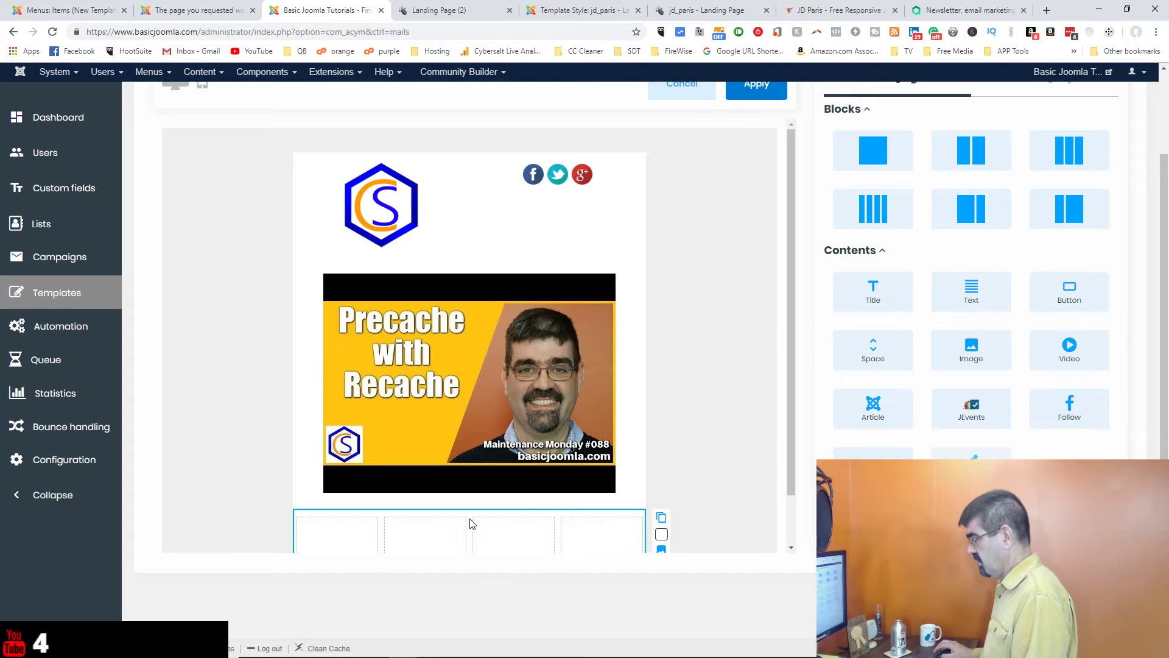
{"action": "scroll", "coordinate": [713, 360], "scroll_direction": "down", "scroll_amount": 2}
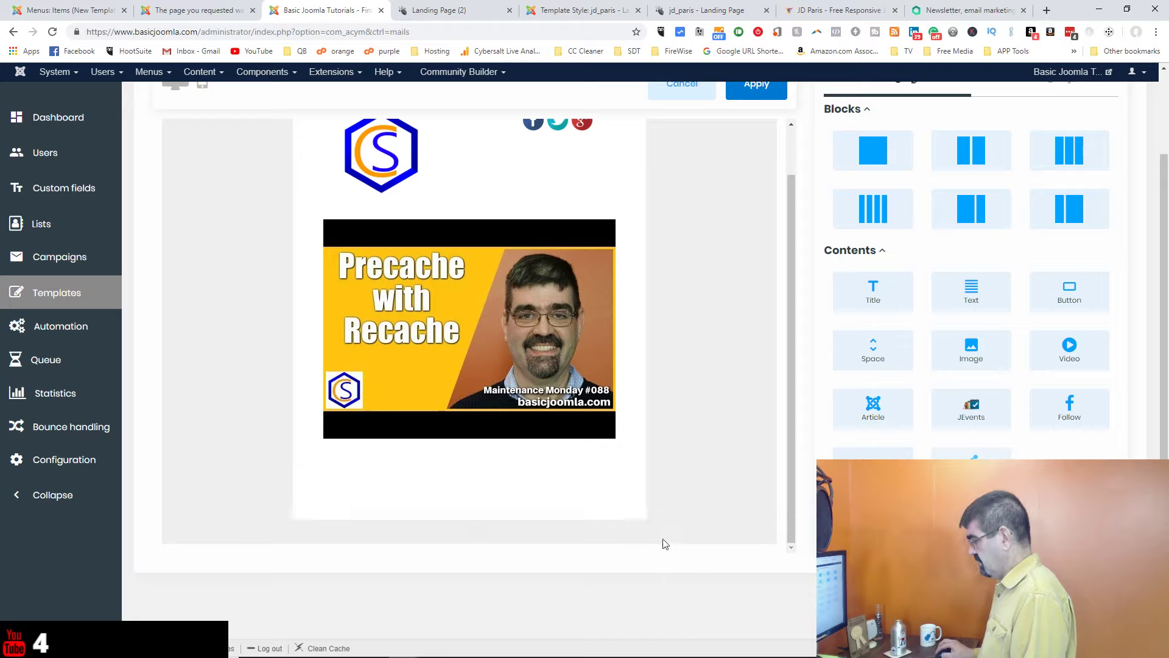
{"action": "left_click", "coordinate": [663, 551]}
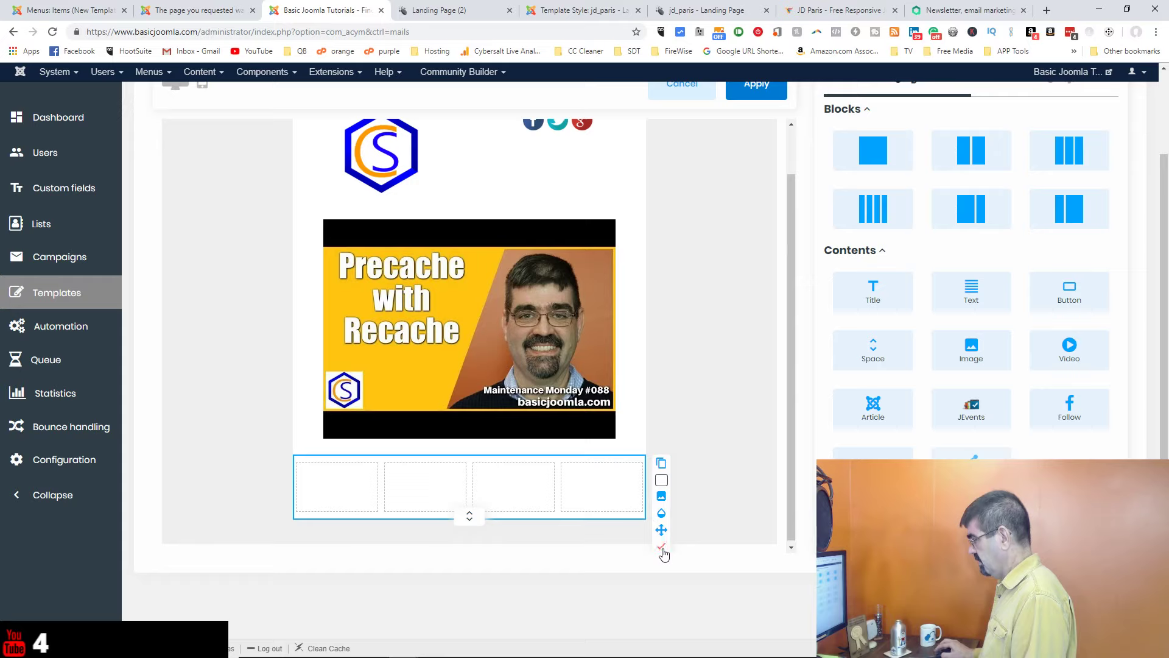
{"action": "left_click", "coordinate": [662, 549]}
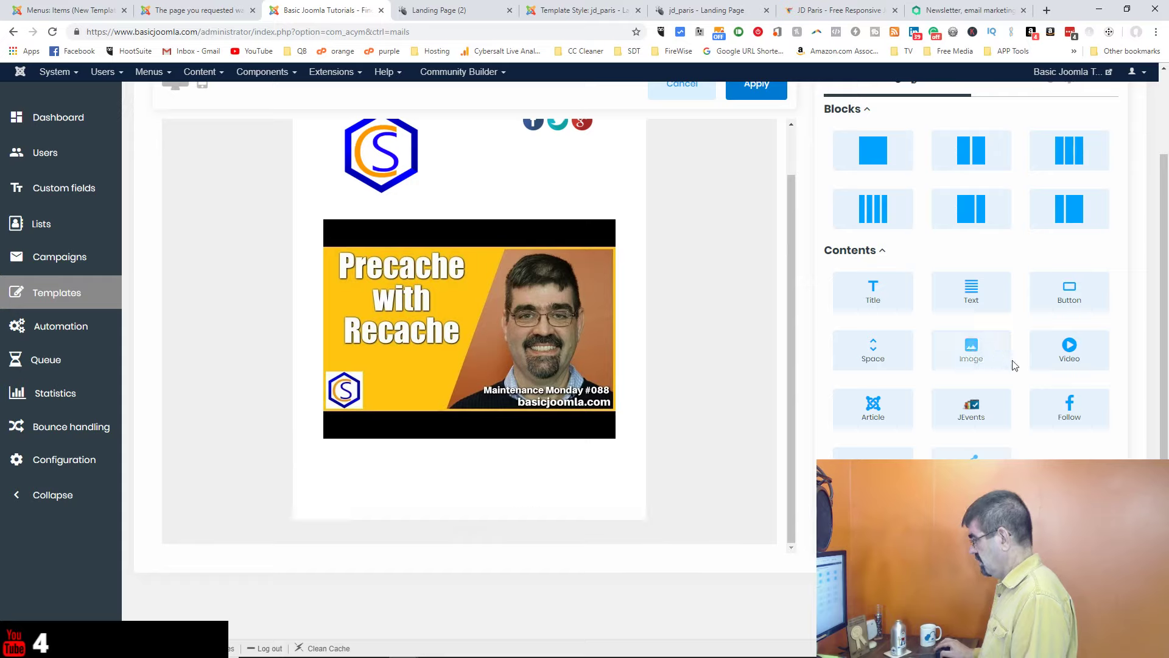
{"action": "left_click_drag", "start_coordinate": [987, 211], "coordinate": [469, 478]}
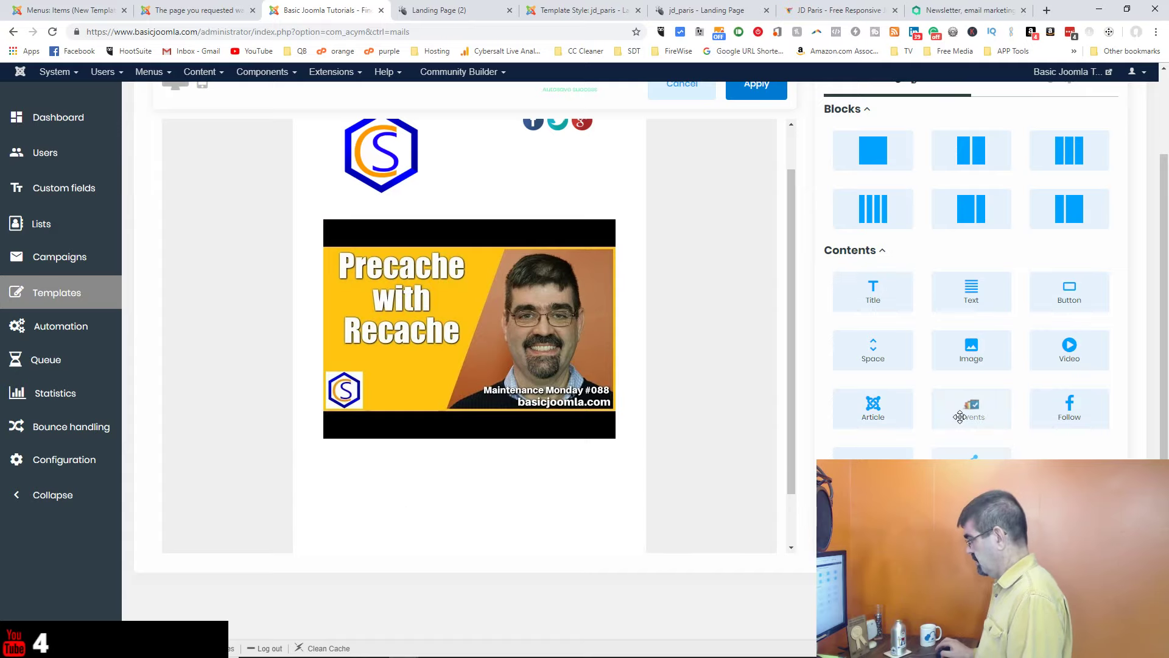
Step: Drop an article element into the row's left column and search articles for 'giveway'
{"action": "left_click_drag", "start_coordinate": [880, 415], "coordinate": [430, 482]}
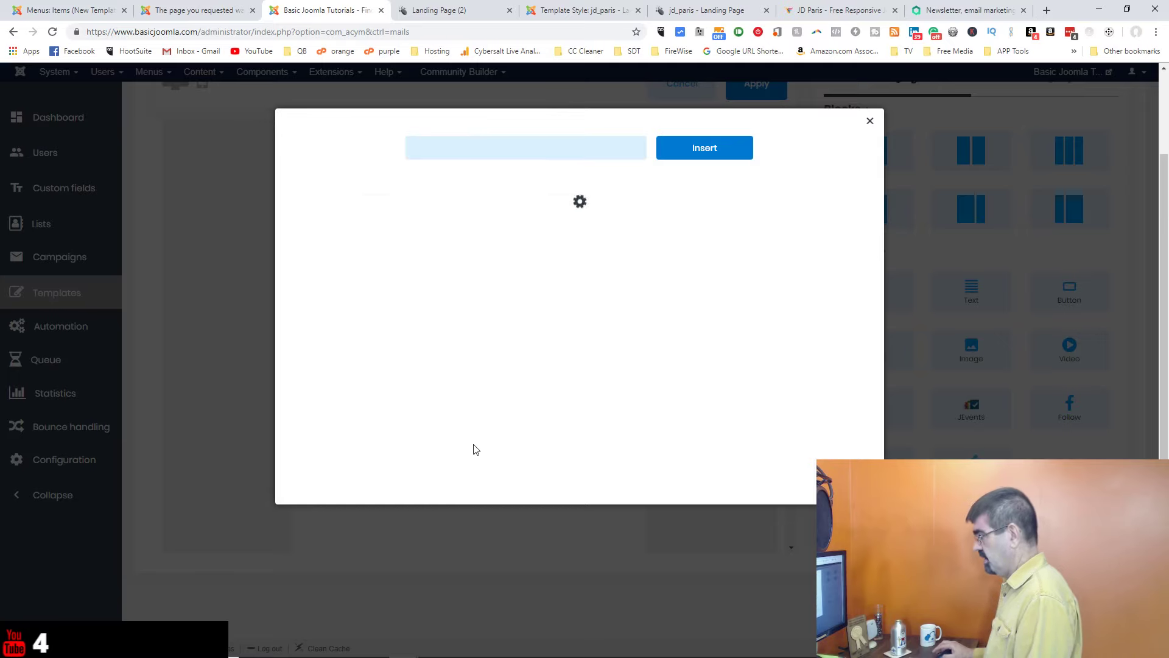
{"action": "left_click", "coordinate": [527, 147]}
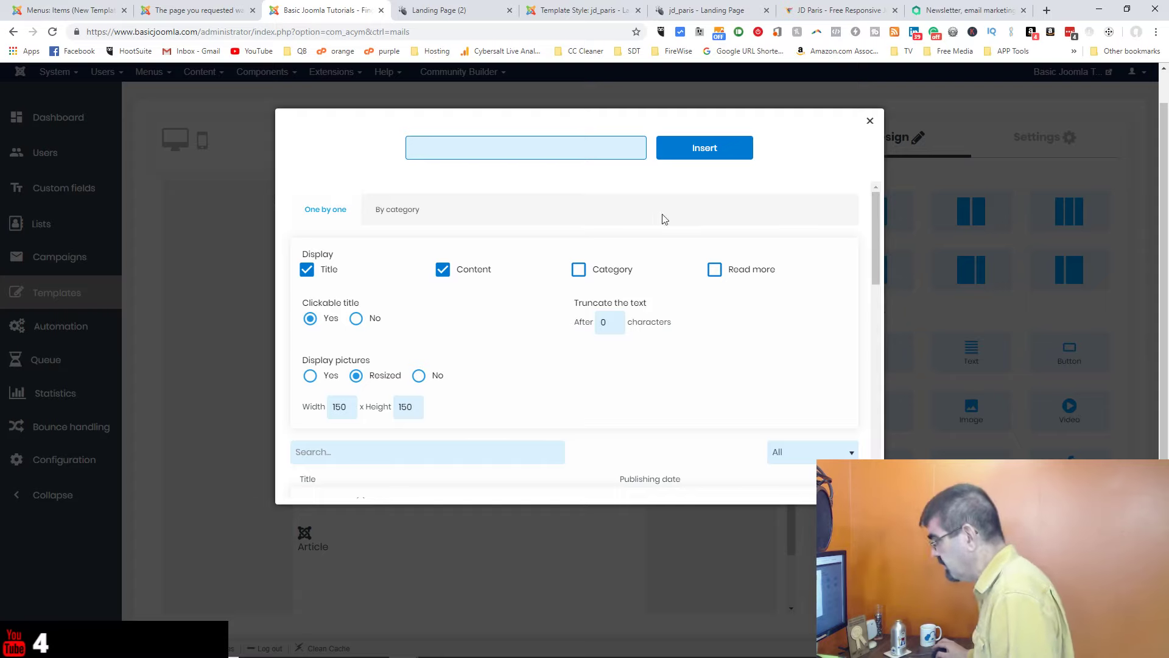
{"action": "scroll", "coordinate": [627, 228], "scroll_direction": "down", "scroll_amount": 1}
{"action": "left_click", "coordinate": [428, 391]}
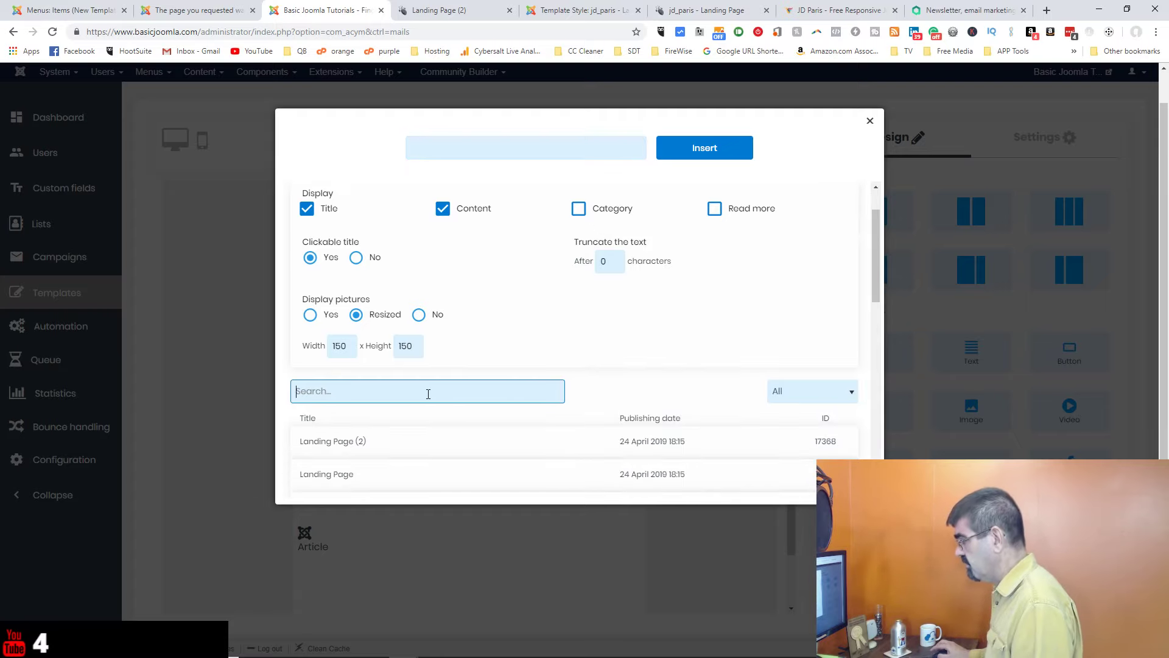
{"action": "scroll", "coordinate": [430, 412], "scroll_direction": "down", "scroll_amount": 1}
{"action": "scroll", "coordinate": [430, 413], "scroll_direction": "down", "scroll_amount": 1}
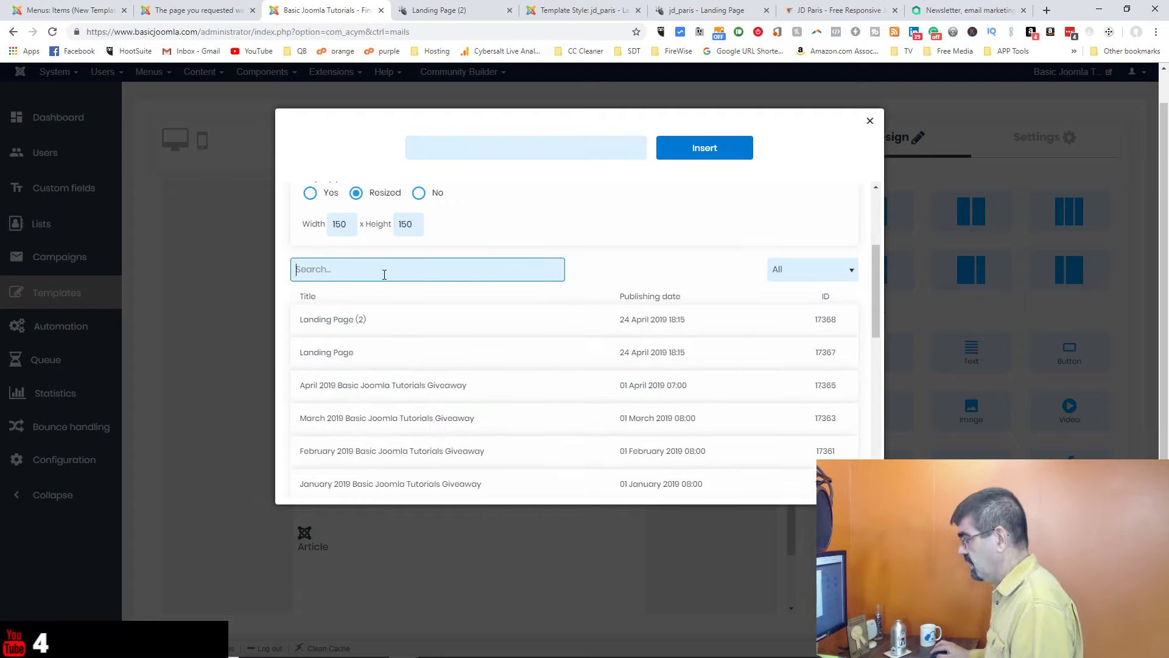
{"action": "type", "text": "gi"}
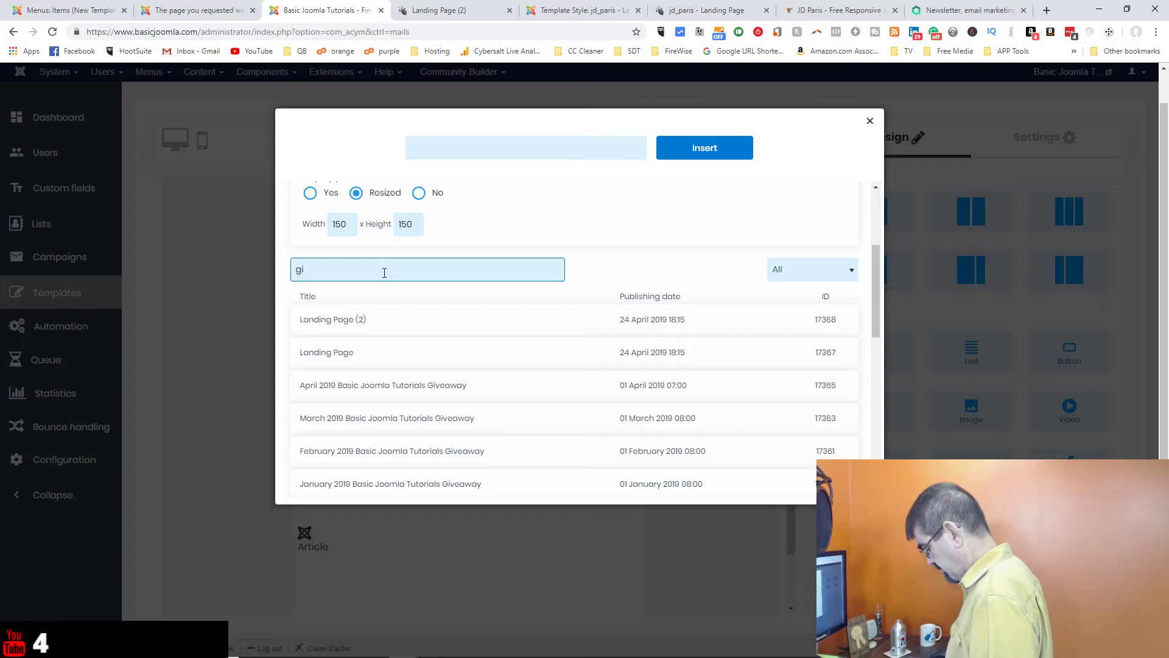
{"action": "type", "text": "ve"}
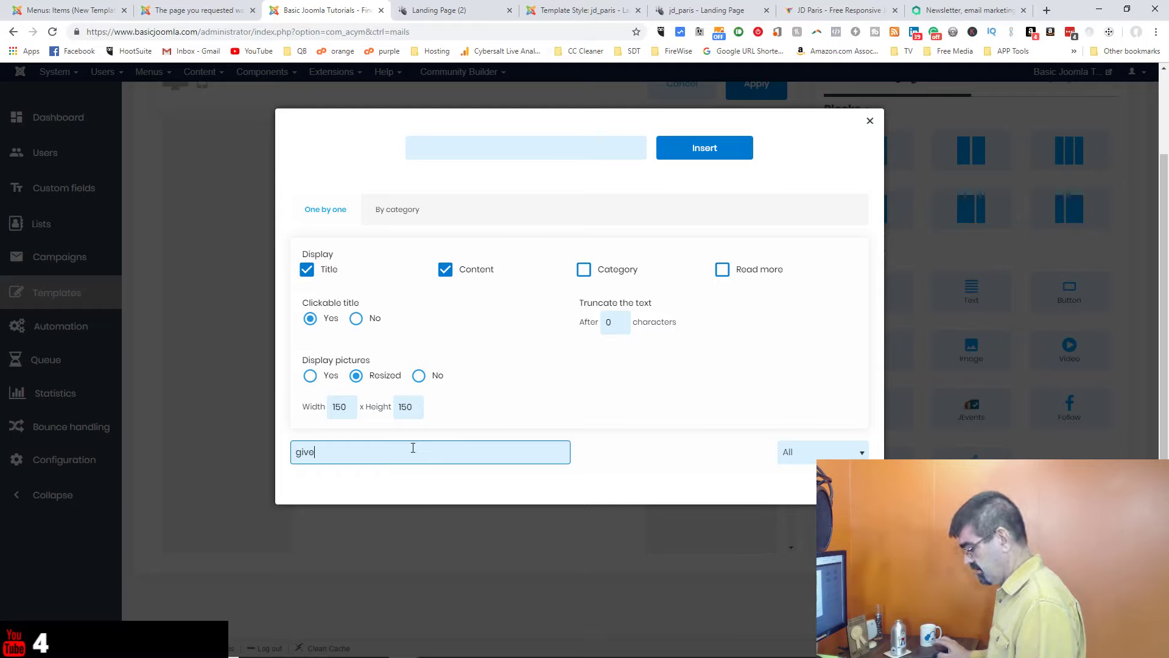
{"action": "type", "text": "way"}
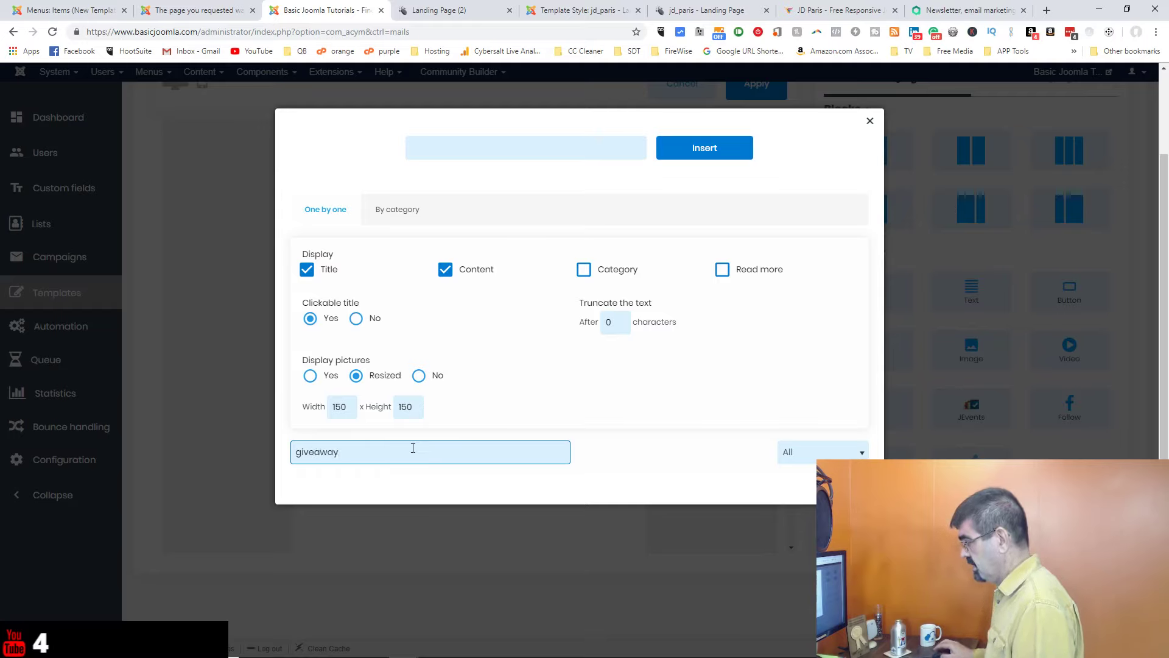
{"action": "left_click", "coordinate": [852, 455]}
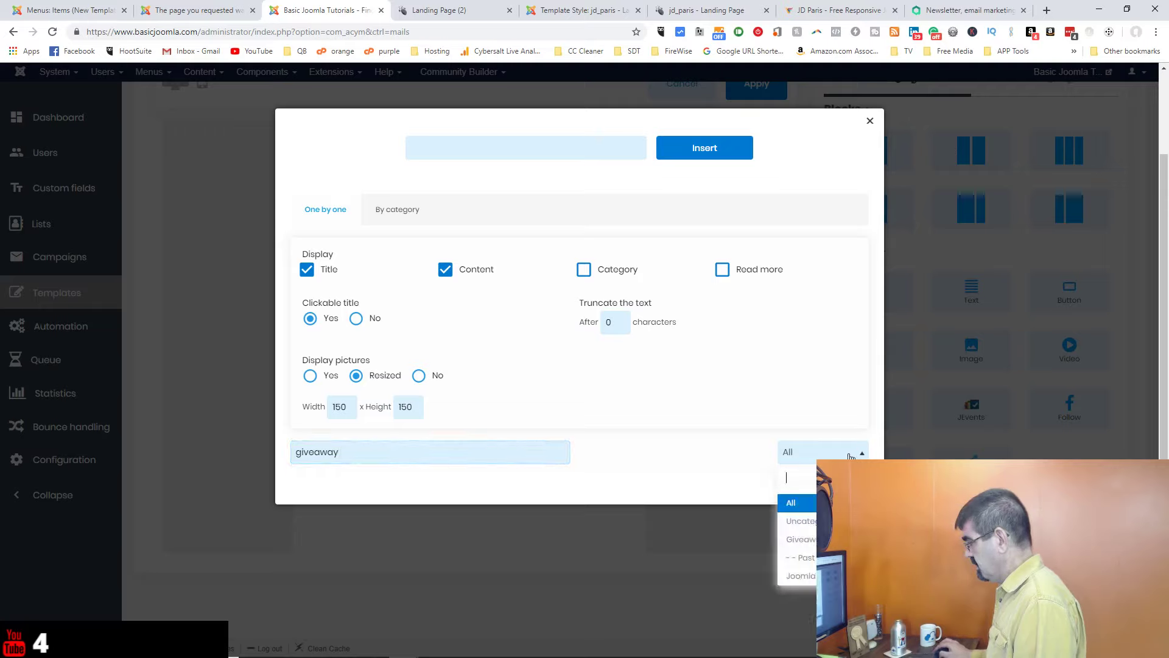
{"action": "left_click", "coordinate": [527, 429]}
Step: Clear the search, filter to the Giveaways category, try By category, then close the dialog
{"action": "double_click", "coordinate": [366, 452]}
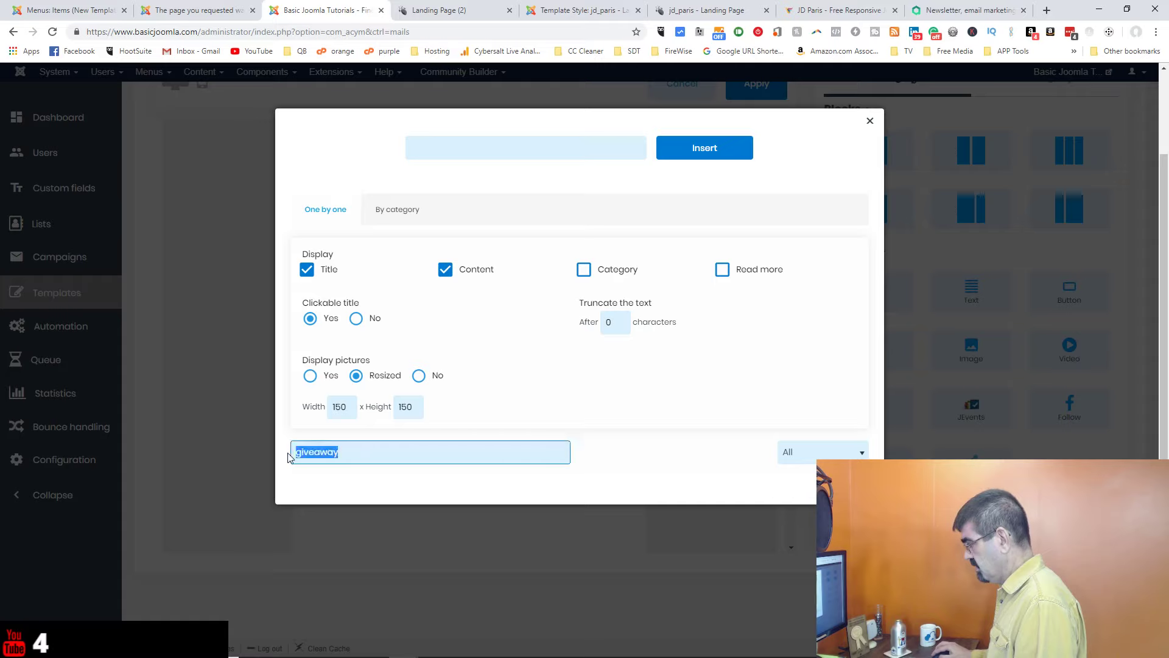
{"action": "key", "text": "BackSpace"}
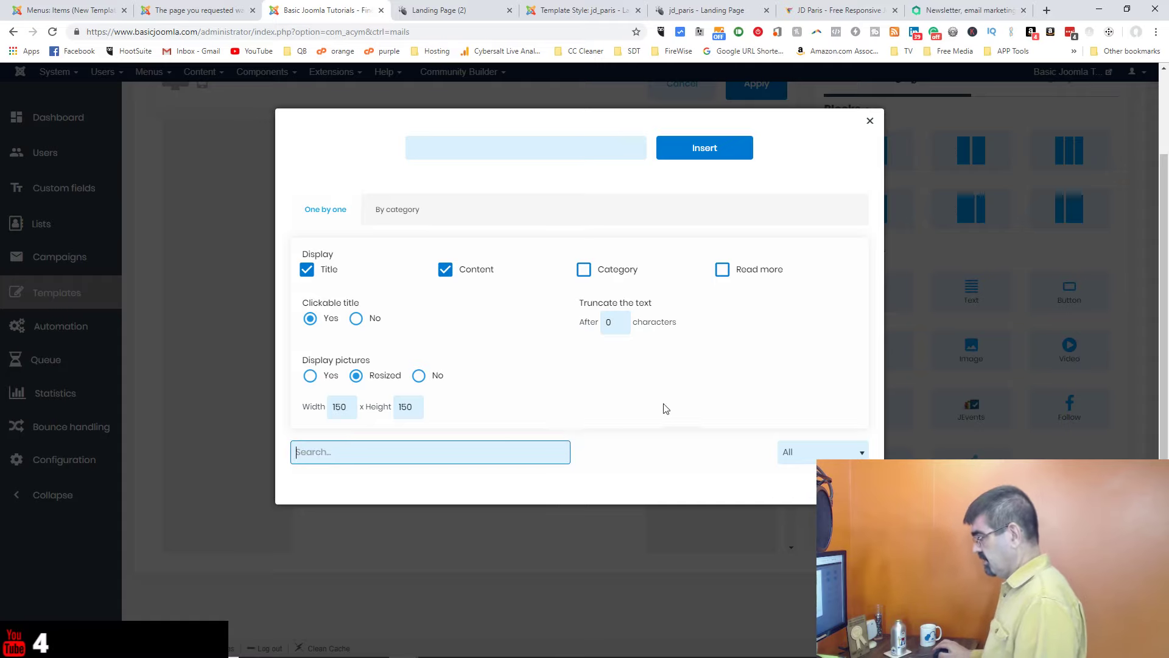
{"action": "left_click", "coordinate": [673, 405]}
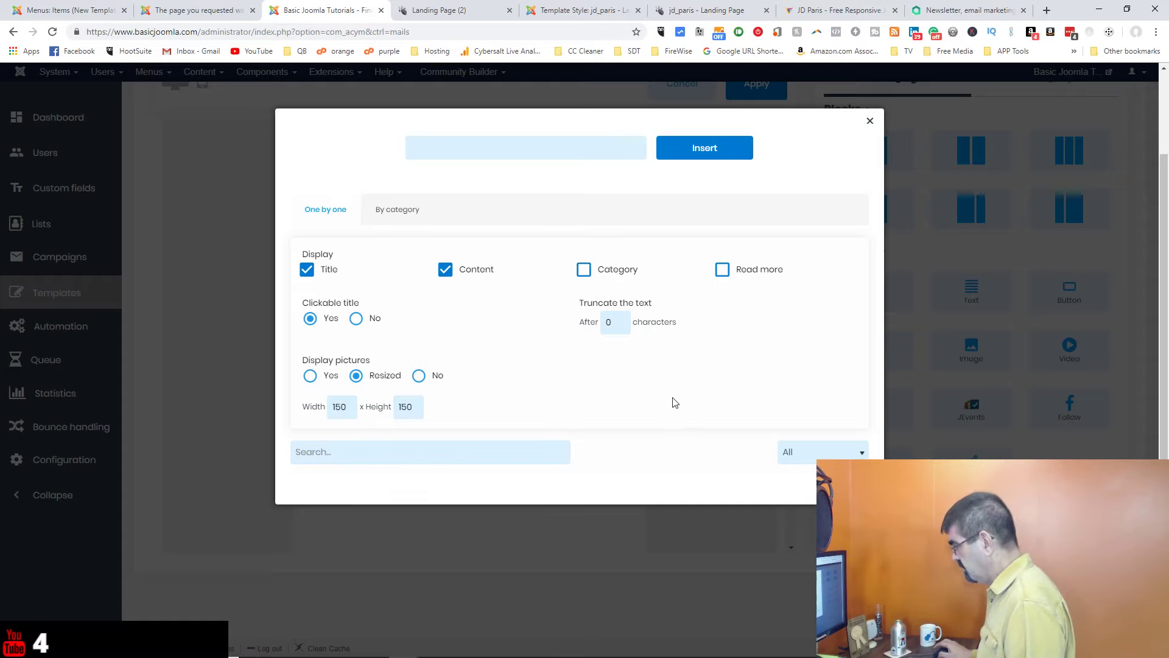
{"action": "left_click", "coordinate": [823, 451]}
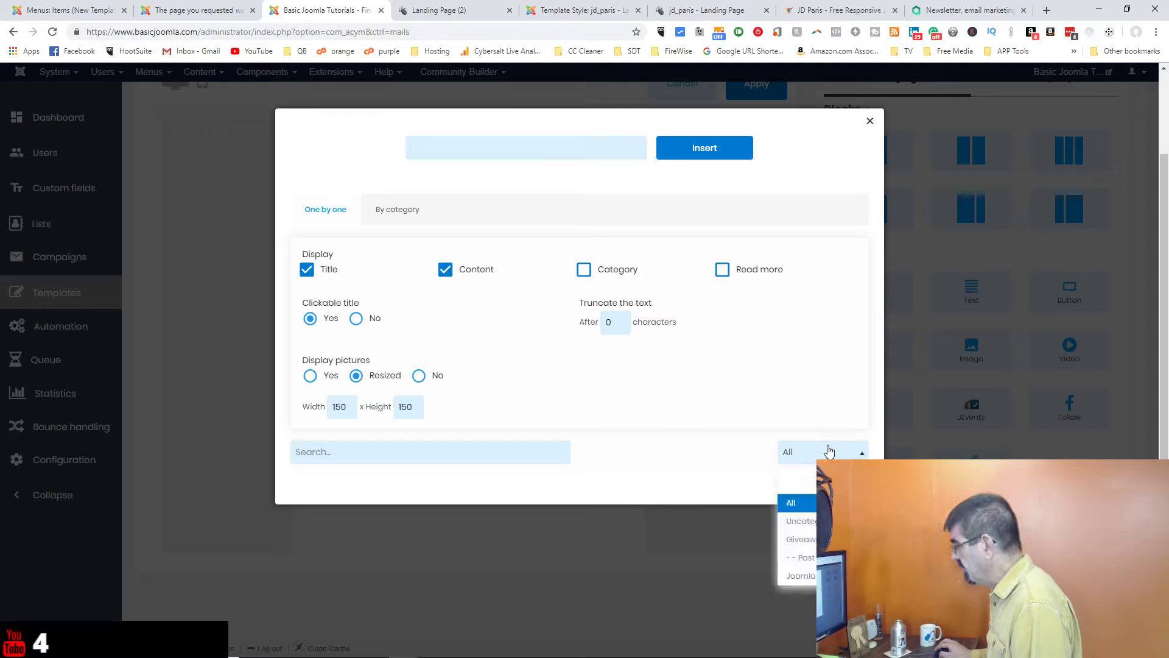
{"action": "left_click", "coordinate": [823, 539]}
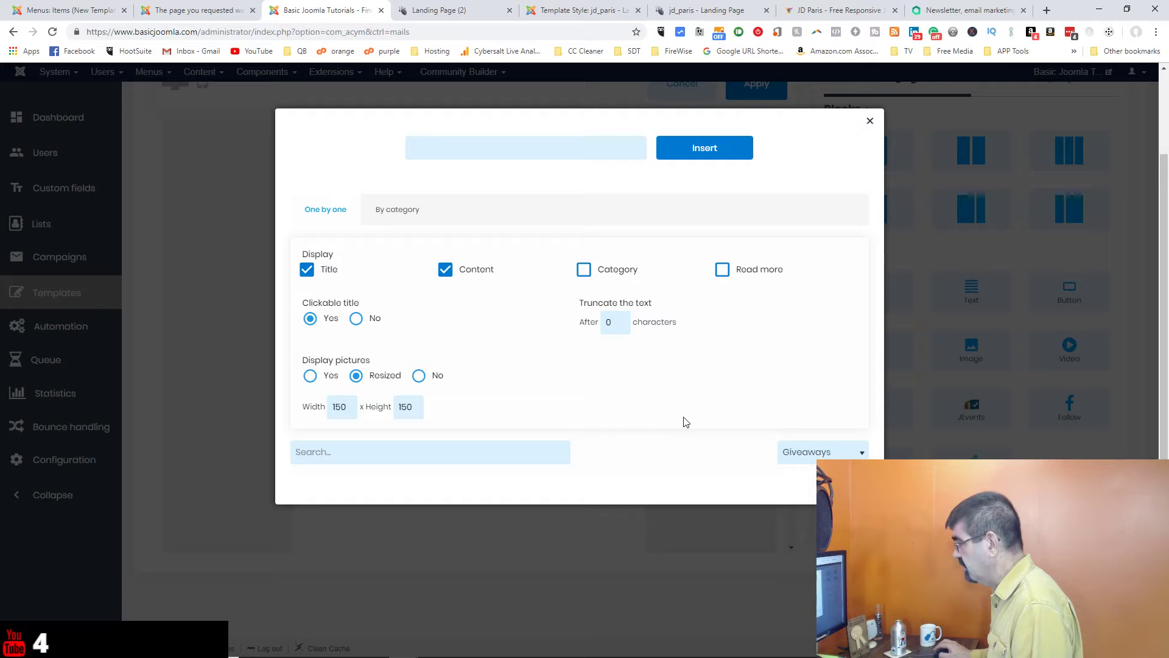
{"action": "left_click", "coordinate": [480, 451]}
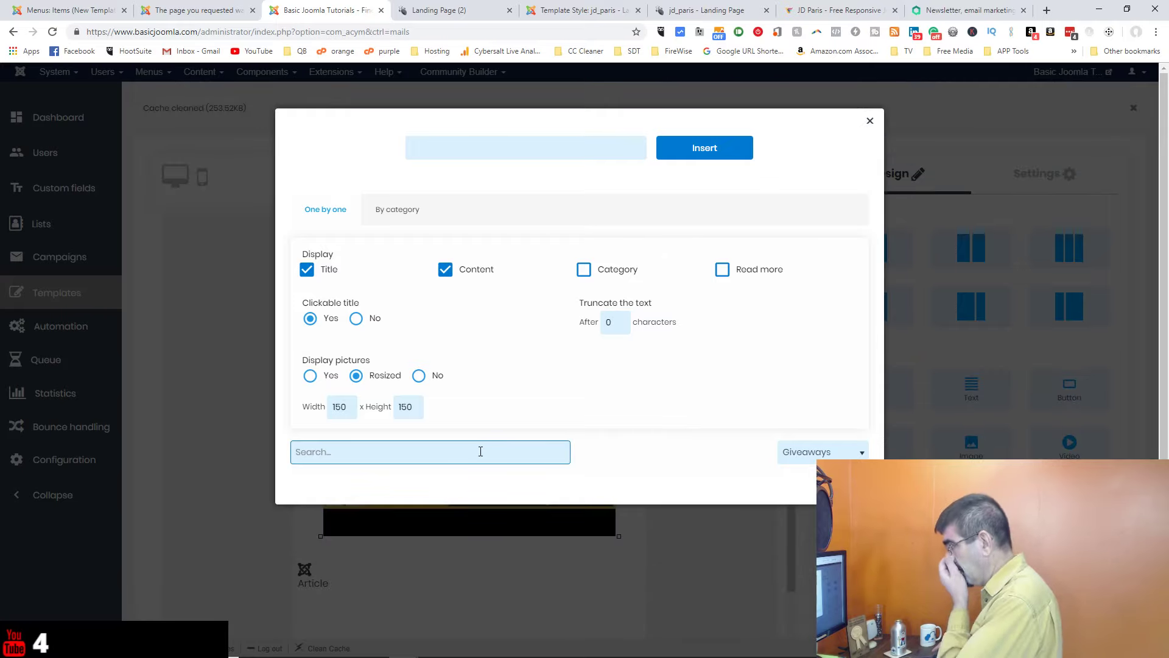
{"action": "left_click", "coordinate": [399, 211]}
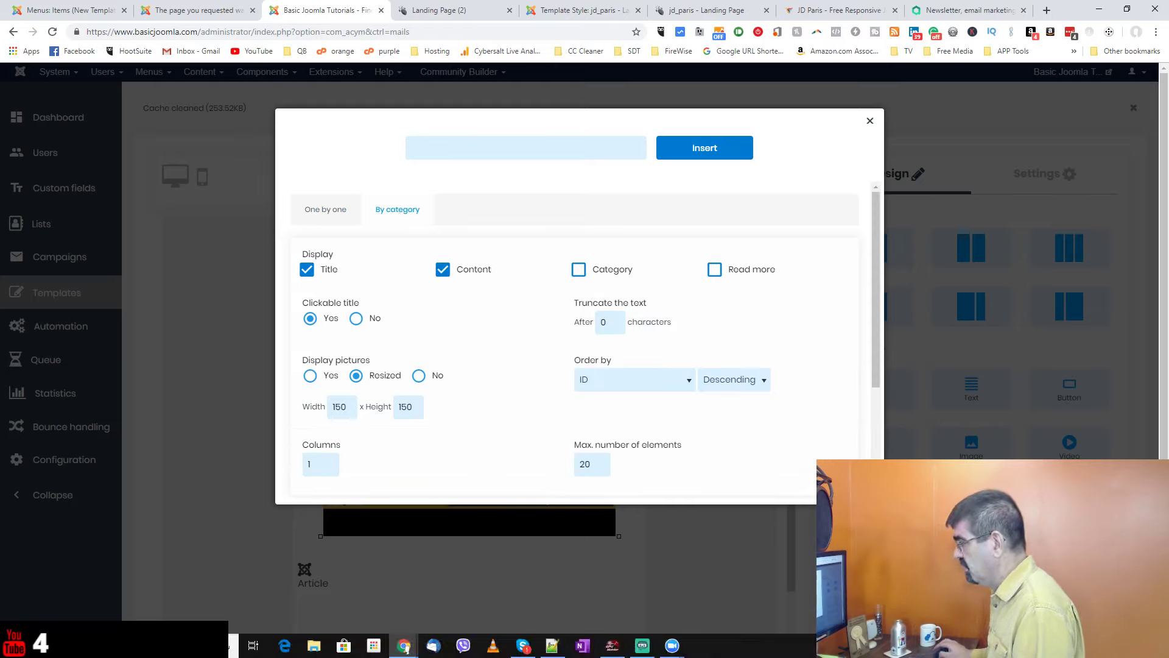
{"action": "left_click", "coordinate": [312, 211]}
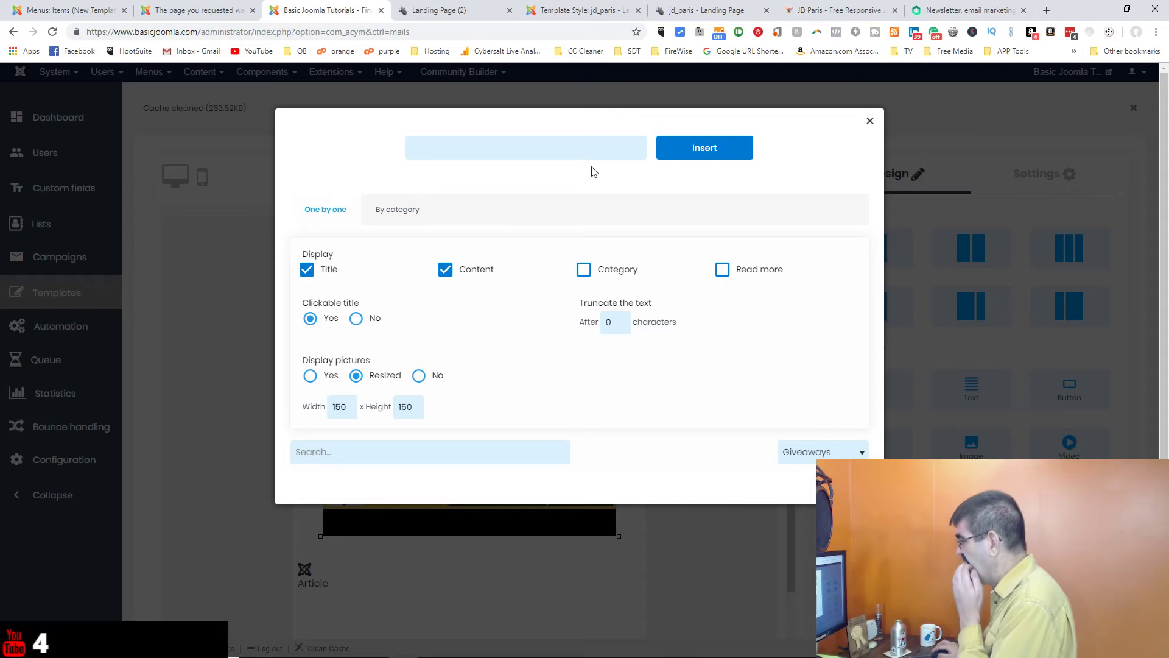
{"action": "left_click", "coordinate": [870, 121]}
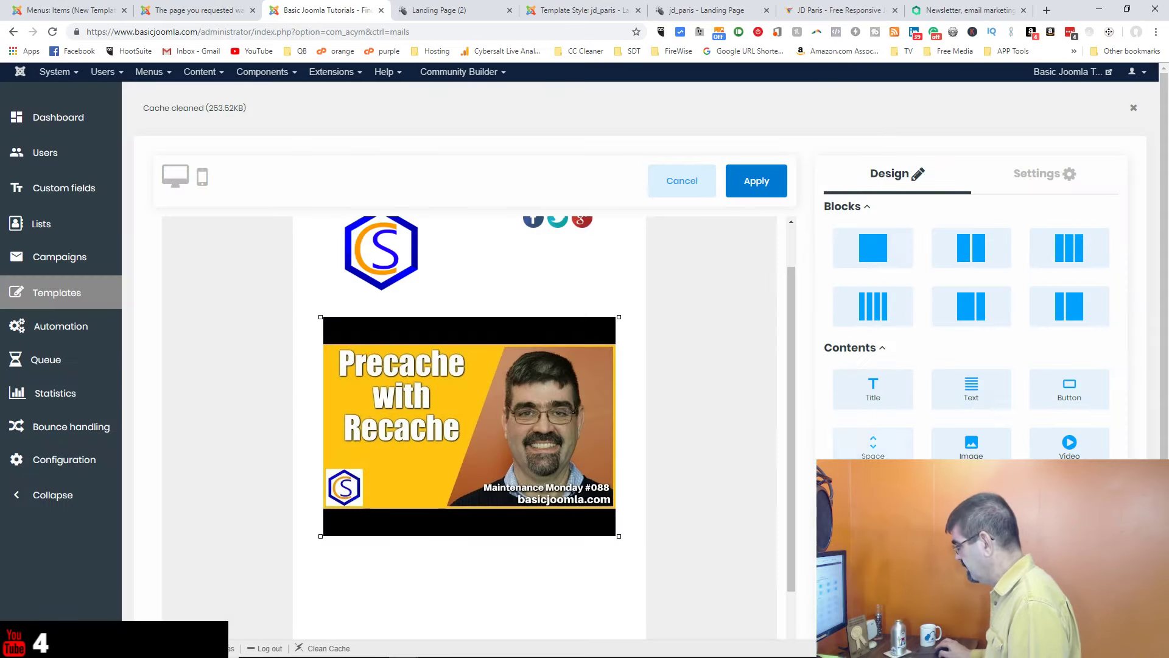
Step: Add a row below the image, search articles for 'apr', close, then drop in an article element again
{"action": "left_click_drag", "start_coordinate": [953, 318], "coordinate": [372, 580]}
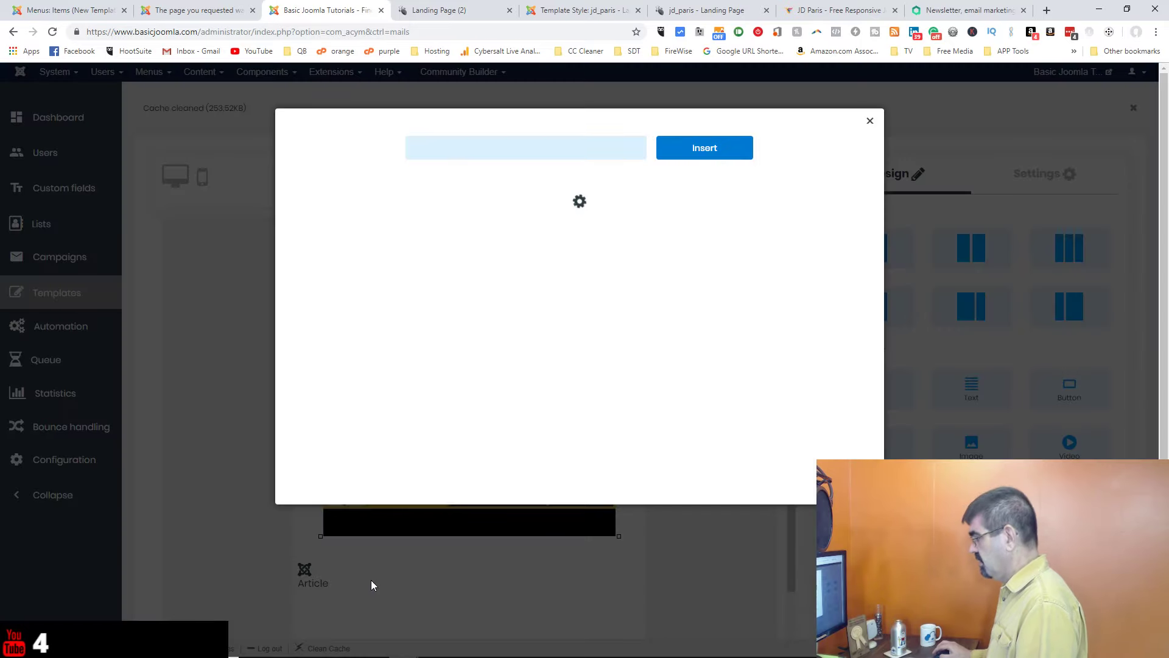
{"action": "scroll", "coordinate": [510, 370], "scroll_direction": "down", "scroll_amount": 1}
{"action": "scroll", "coordinate": [509, 369], "scroll_direction": "down", "scroll_amount": 1}
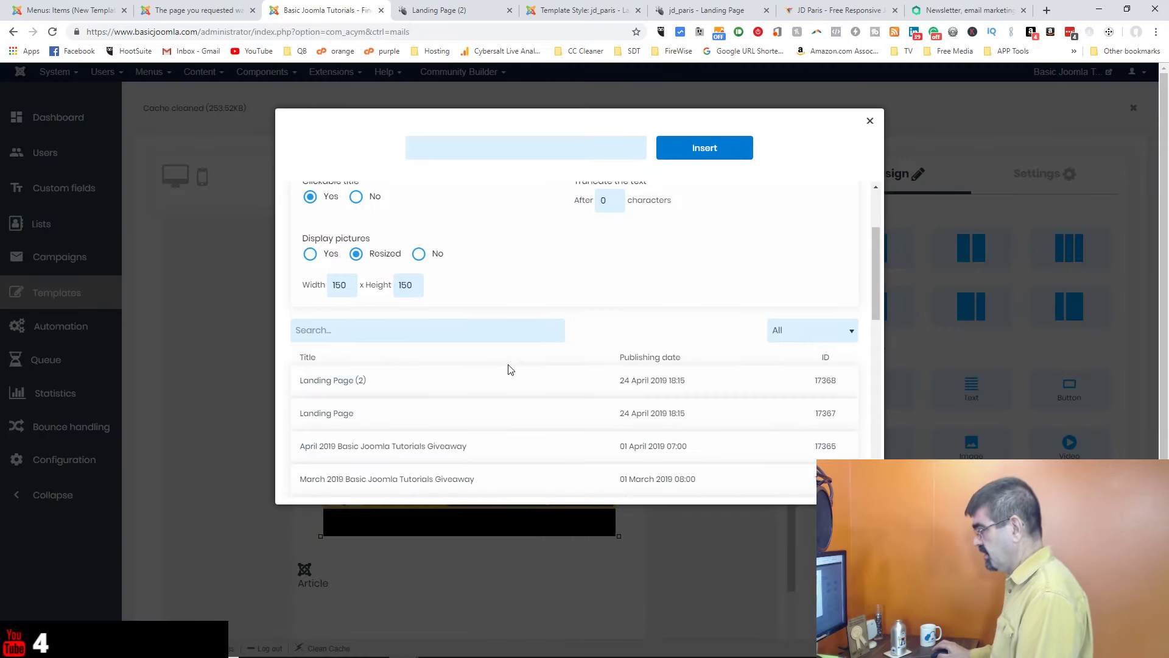
{"action": "left_click", "coordinate": [462, 331]}
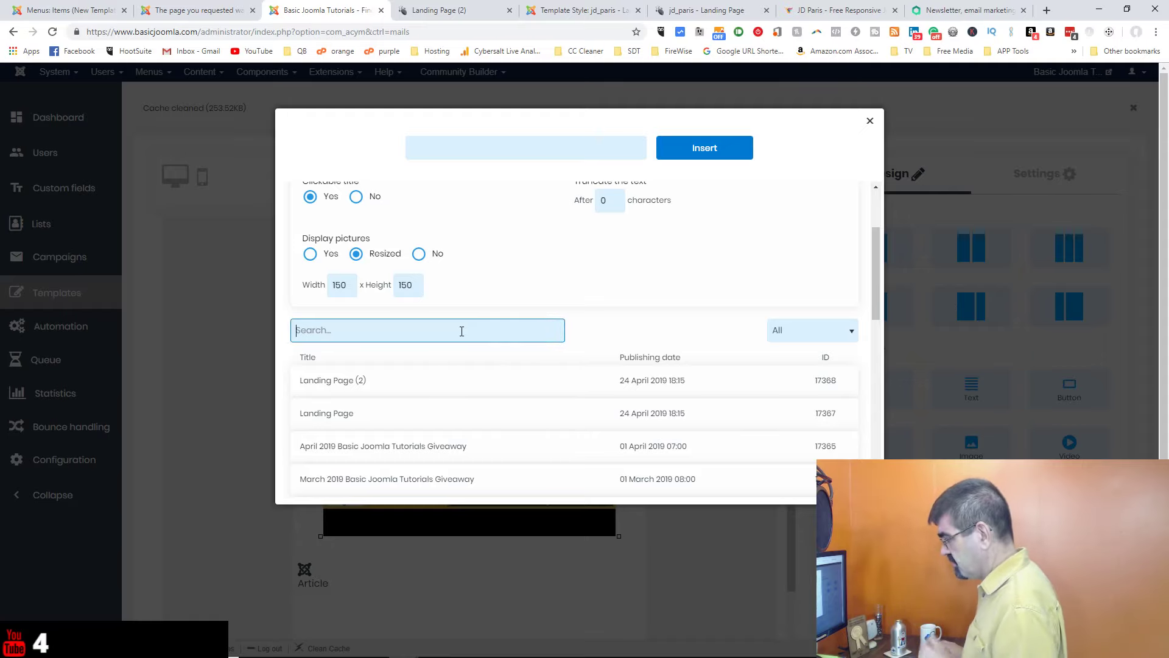
{"action": "type", "text": "apri"}
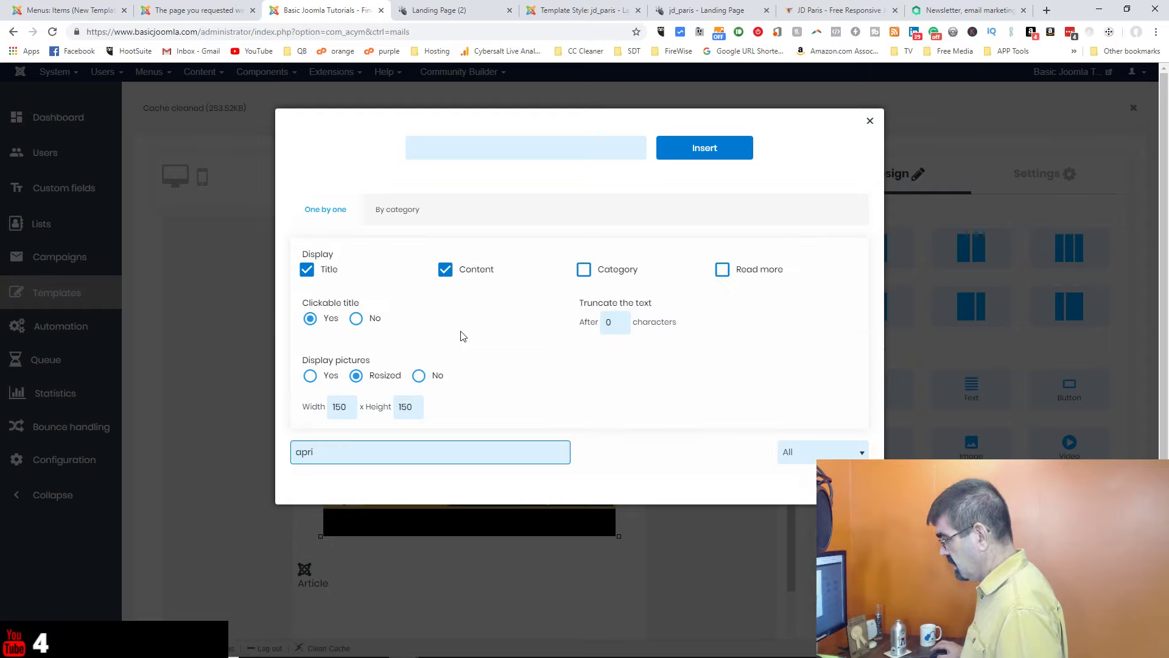
{"action": "scroll", "coordinate": [463, 337], "scroll_direction": "down", "scroll_amount": 3}
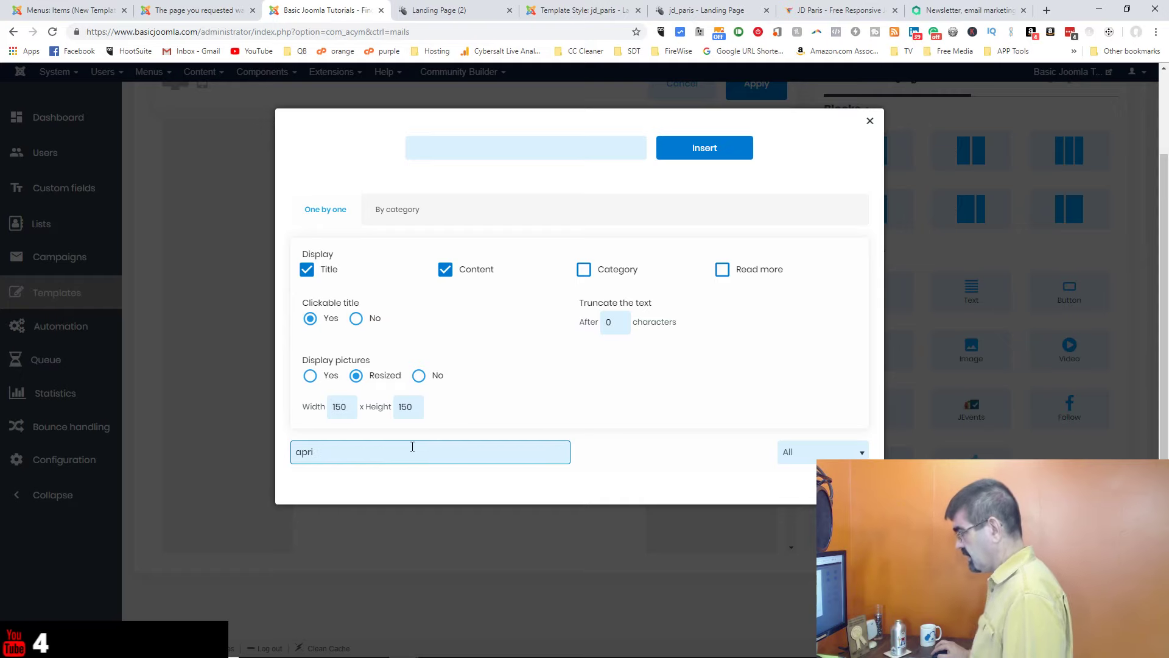
{"action": "left_click", "coordinate": [869, 121]}
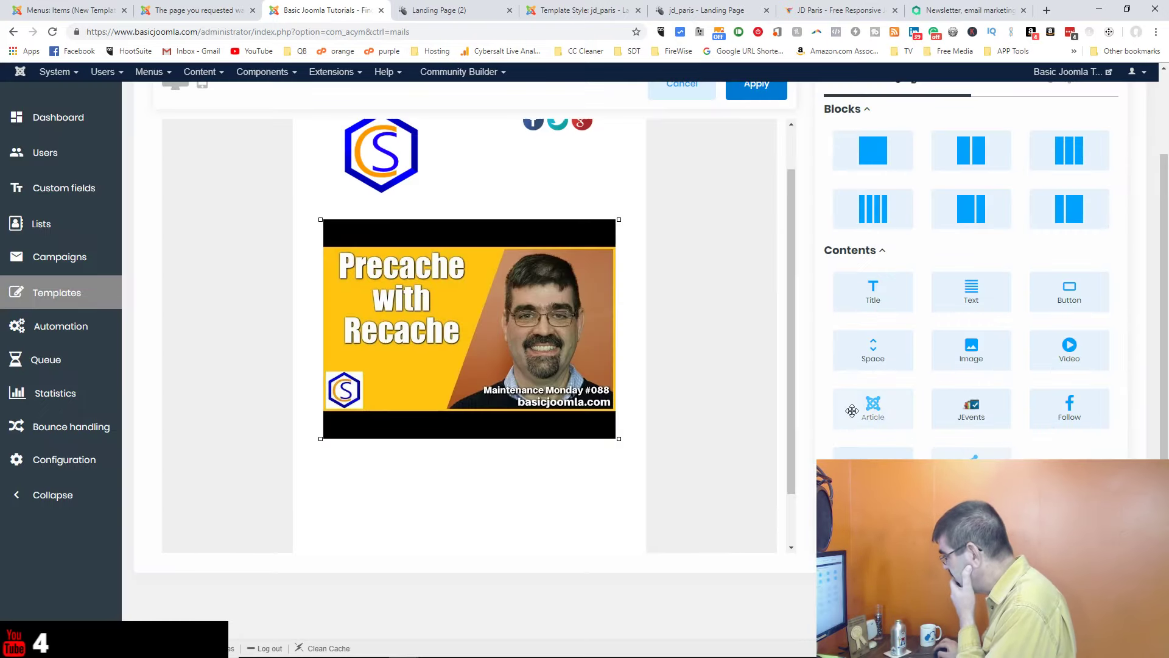
{"action": "left_click_drag", "start_coordinate": [873, 408], "coordinate": [392, 482]}
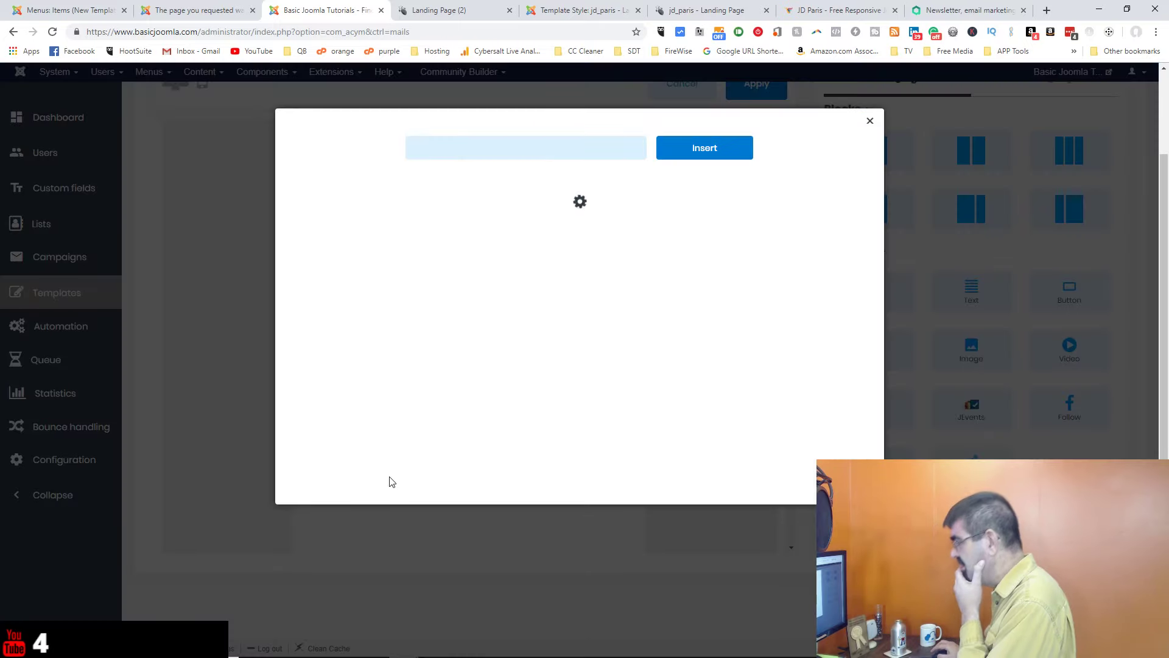
Step: Select the Log Folder Location article, ID 17340, from the article list
{"action": "scroll", "coordinate": [514, 352], "scroll_direction": "down", "scroll_amount": 4}
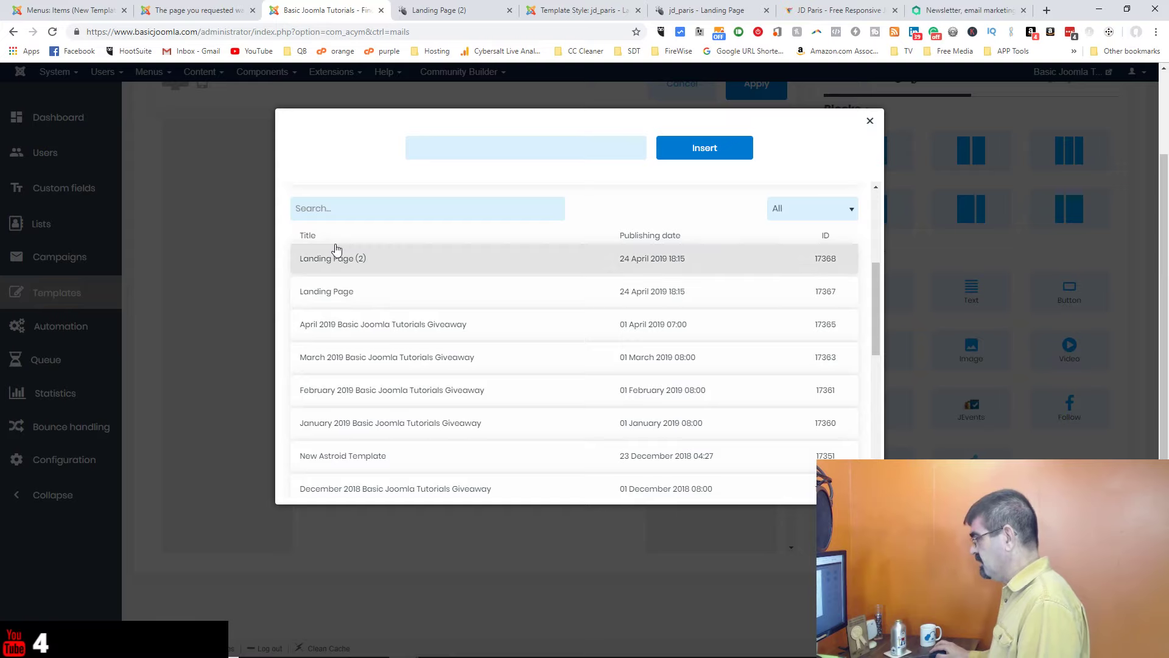
{"action": "scroll", "coordinate": [445, 262], "scroll_direction": "down", "scroll_amount": 5}
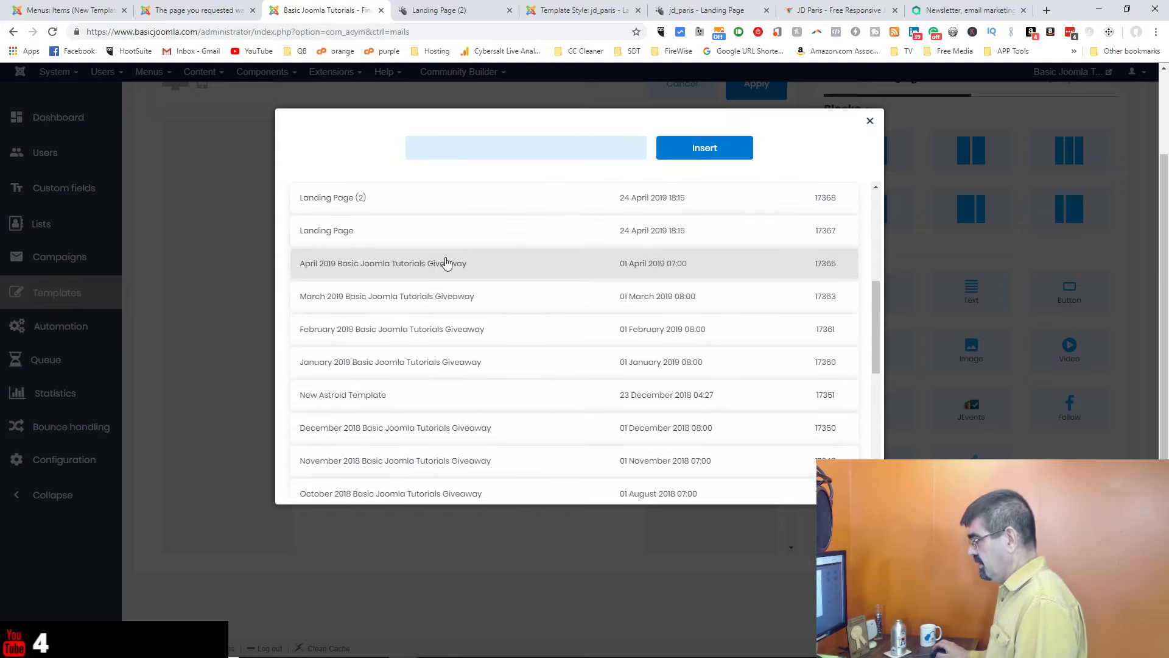
{"action": "scroll", "coordinate": [445, 265], "scroll_direction": "down", "scroll_amount": 1}
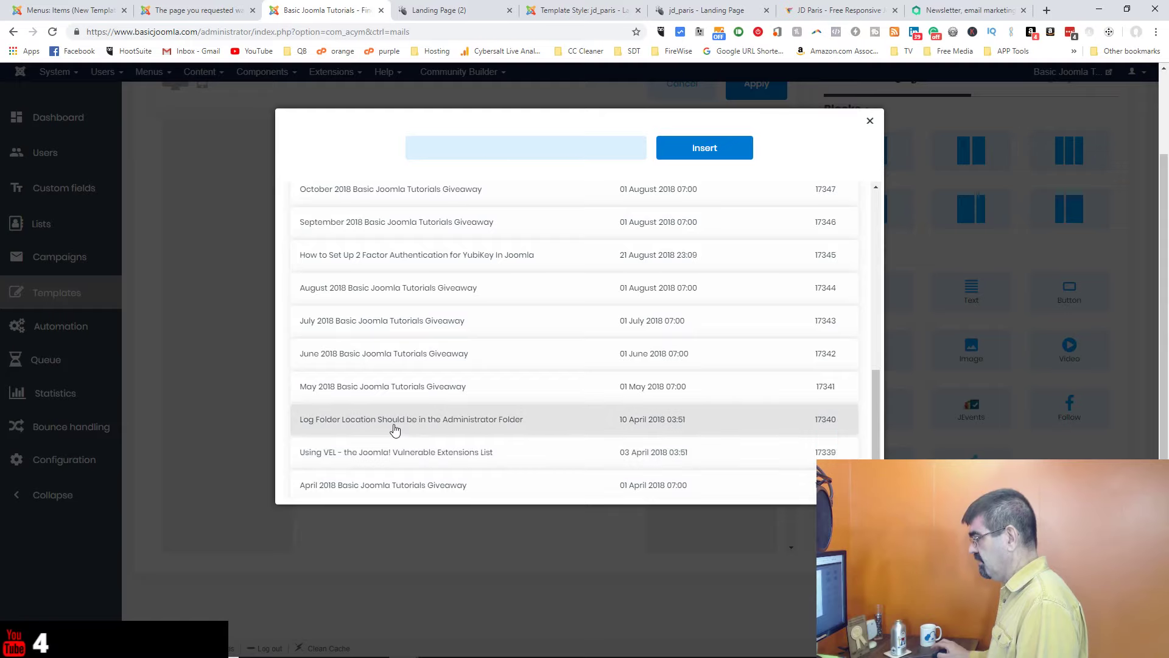
{"action": "left_click", "coordinate": [395, 430]}
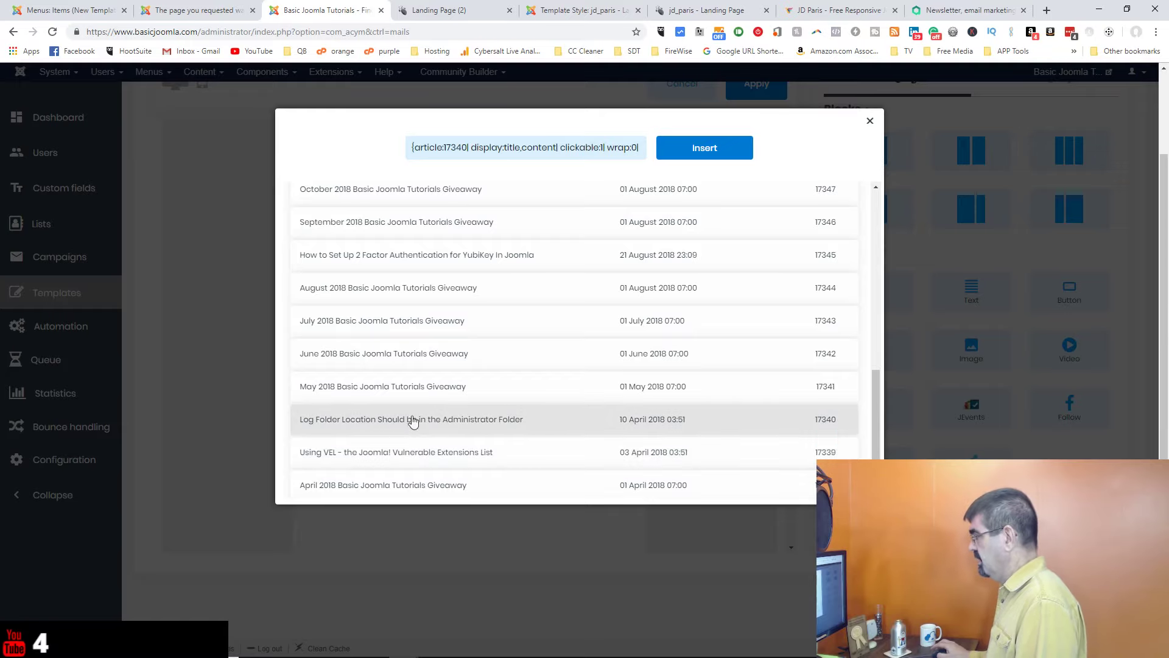
{"action": "scroll", "coordinate": [633, 378], "scroll_direction": "up", "scroll_amount": 10}
{"action": "scroll", "coordinate": [611, 354], "scroll_direction": "up", "scroll_amount": 2}
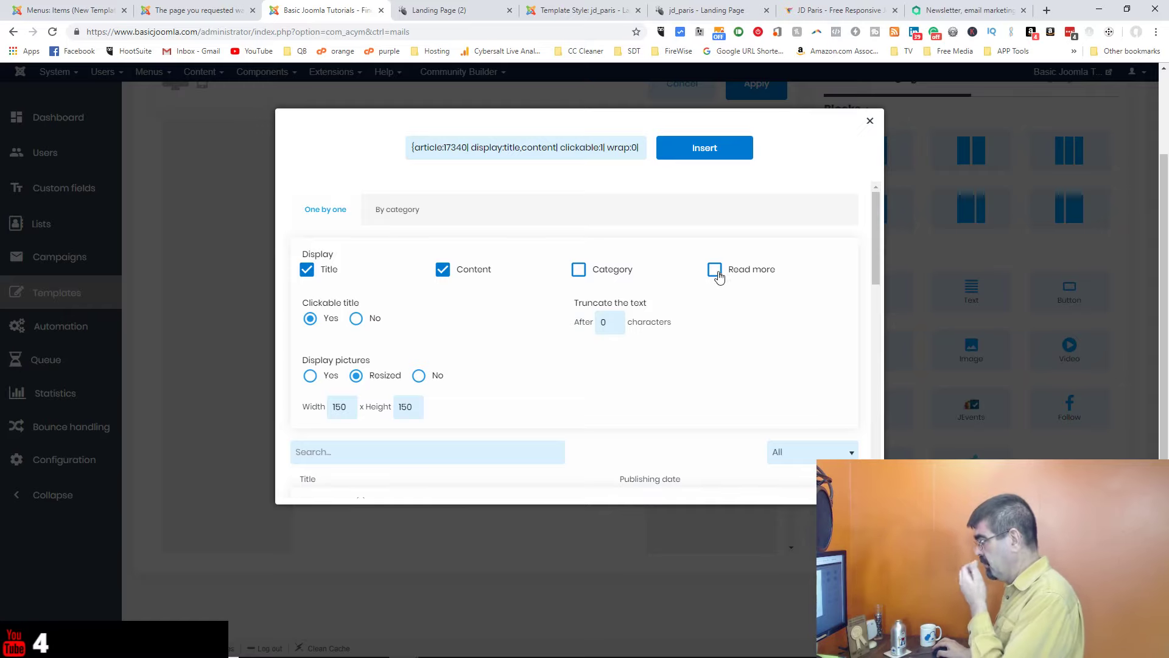
Step: Display the article's pictures at original size and insert it into the template
{"action": "scroll", "coordinate": [658, 295], "scroll_direction": "down", "scroll_amount": 1}
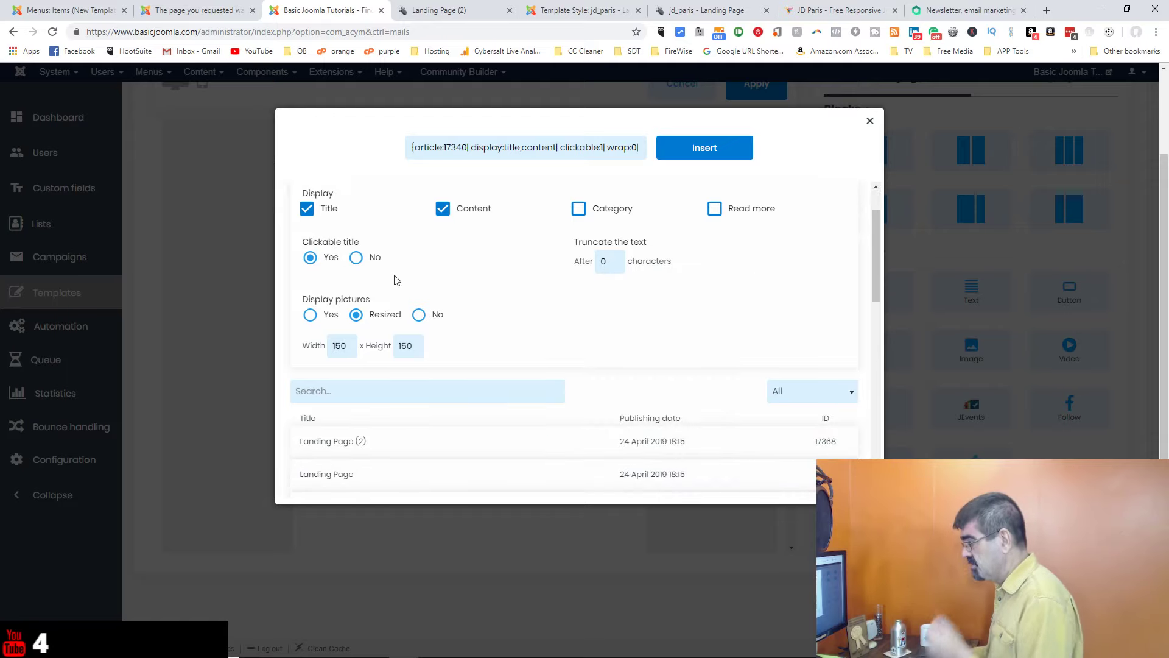
{"action": "left_click", "coordinate": [311, 318]}
{"action": "scroll", "coordinate": [535, 317], "scroll_direction": "down", "scroll_amount": 2}
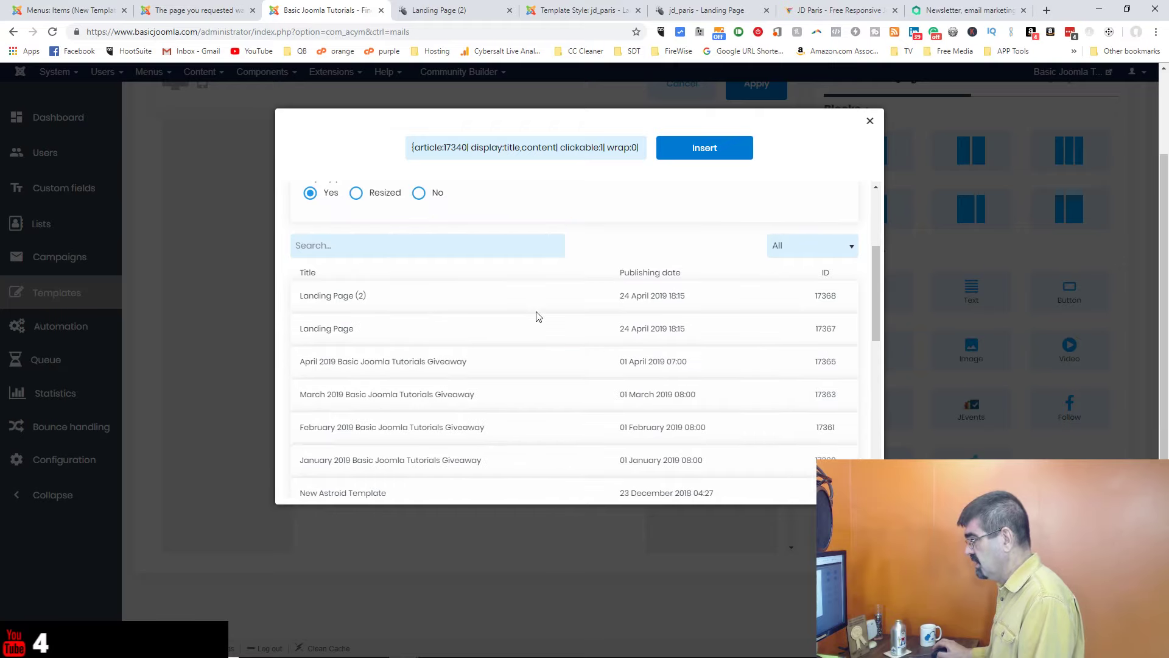
{"action": "scroll", "coordinate": [536, 316], "scroll_direction": "up", "scroll_amount": 2}
{"action": "scroll", "coordinate": [536, 317], "scroll_direction": "down", "scroll_amount": 7}
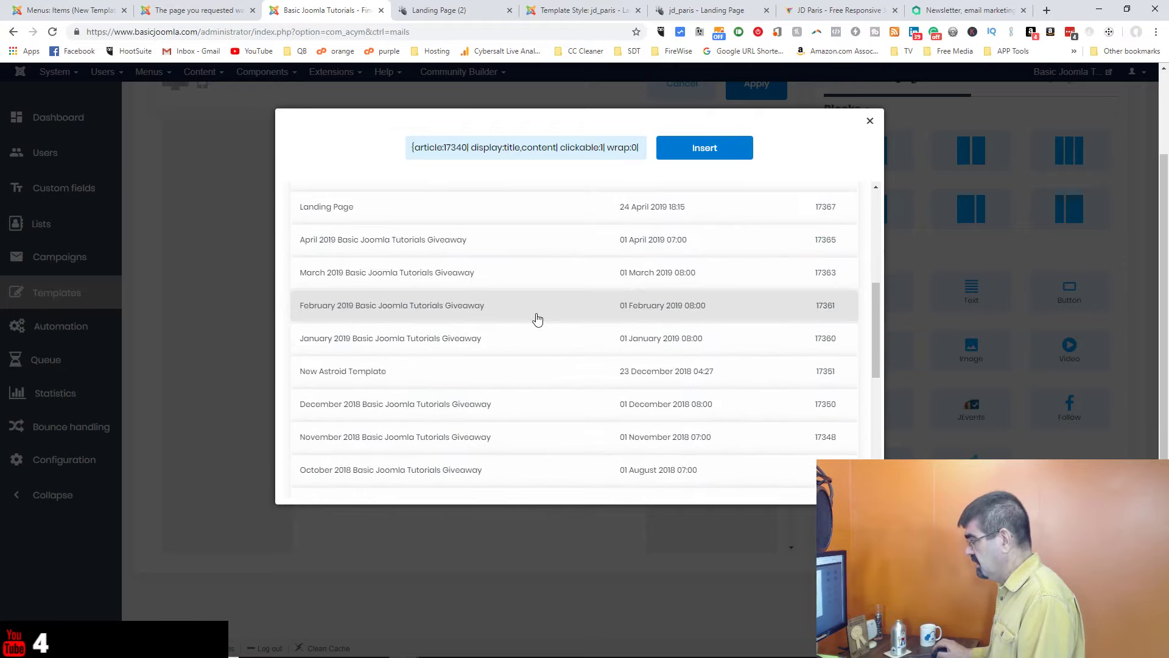
{"action": "scroll", "coordinate": [536, 318], "scroll_direction": "up", "scroll_amount": 9}
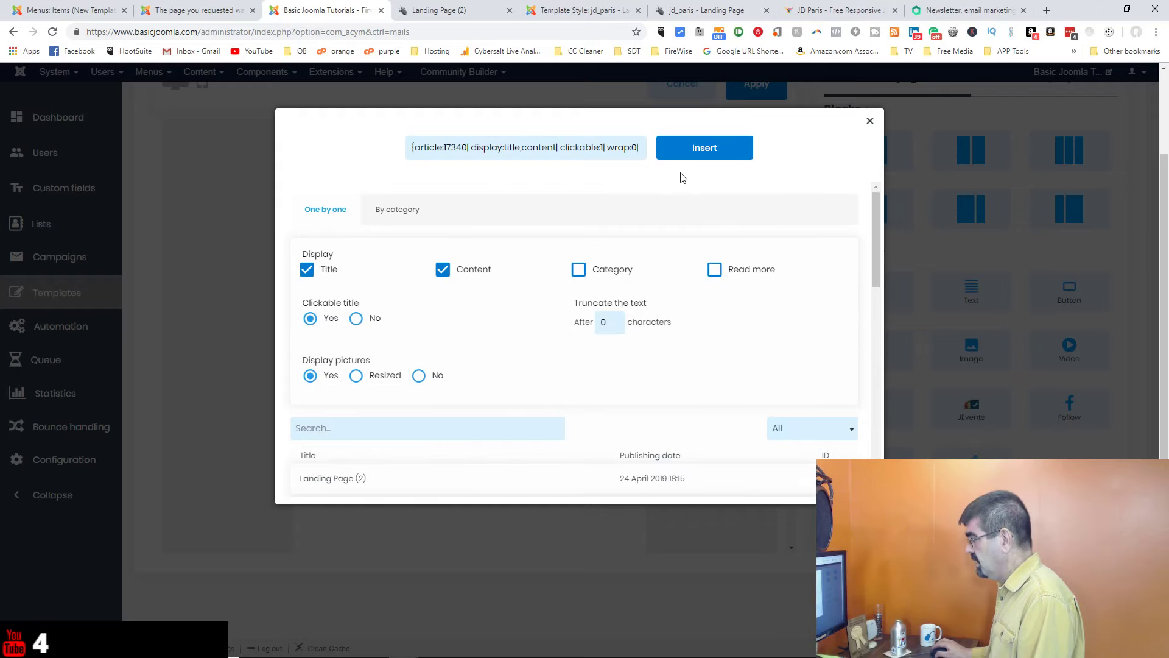
{"action": "left_click", "coordinate": [696, 152]}
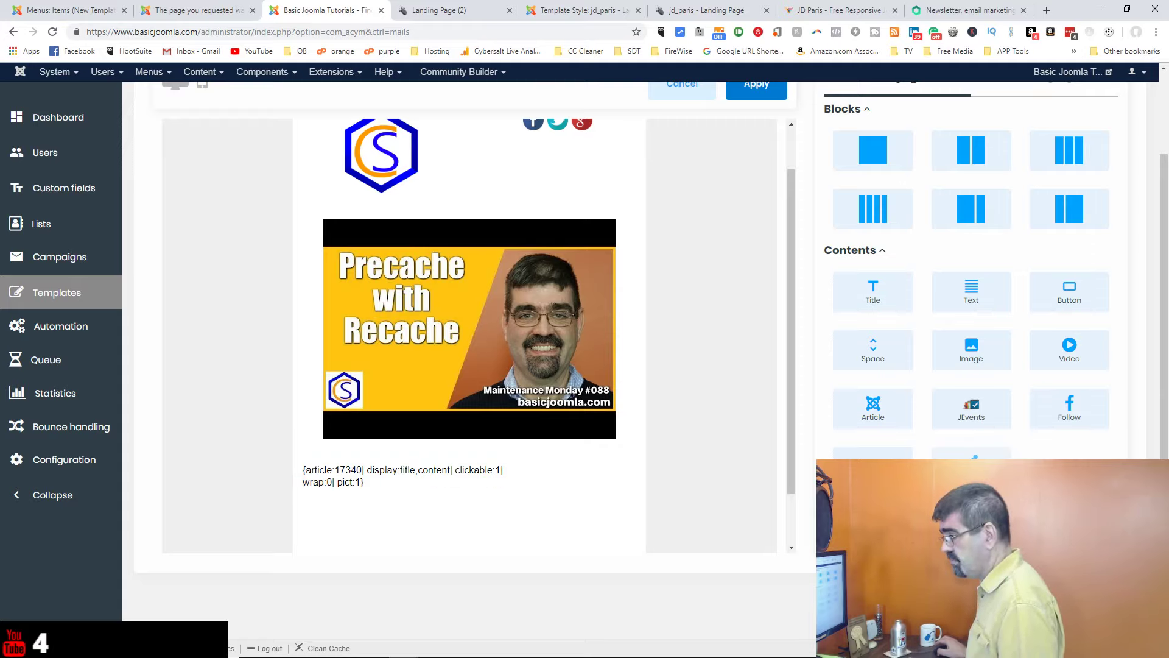
Step: Apply the template edits, then reopen the drag-and-drop editor down to the article 17340 tag
{"action": "scroll", "coordinate": [689, 362], "scroll_direction": "down", "scroll_amount": 2}
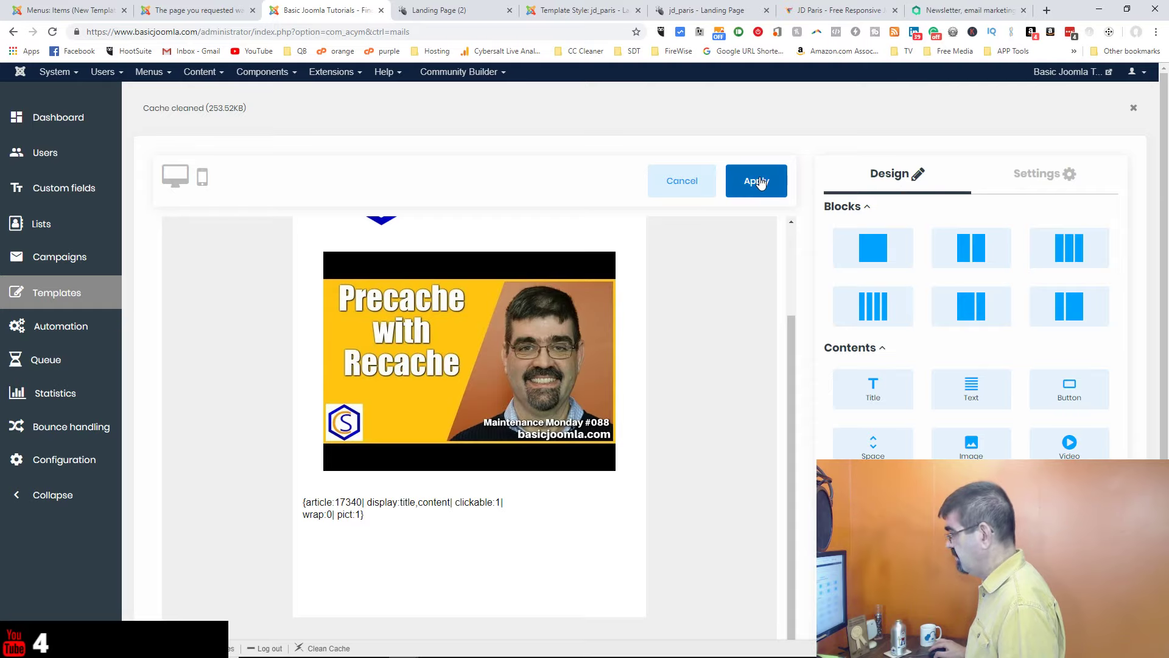
{"action": "left_click", "coordinate": [757, 181]}
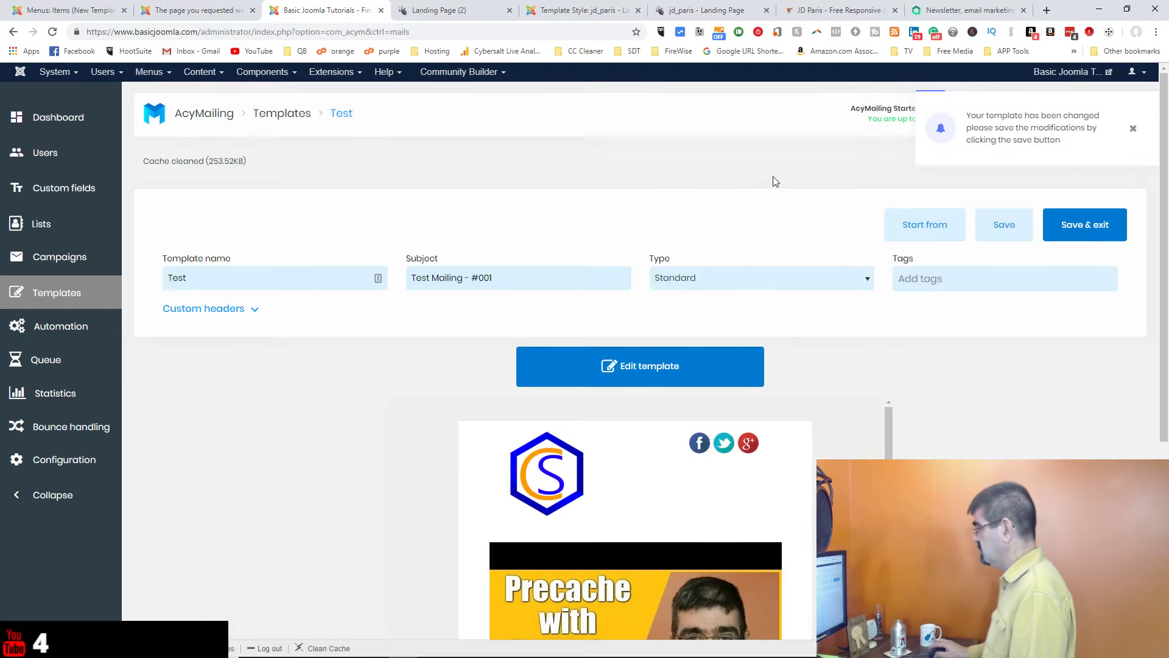
{"action": "scroll", "coordinate": [725, 223], "scroll_direction": "down", "scroll_amount": 6}
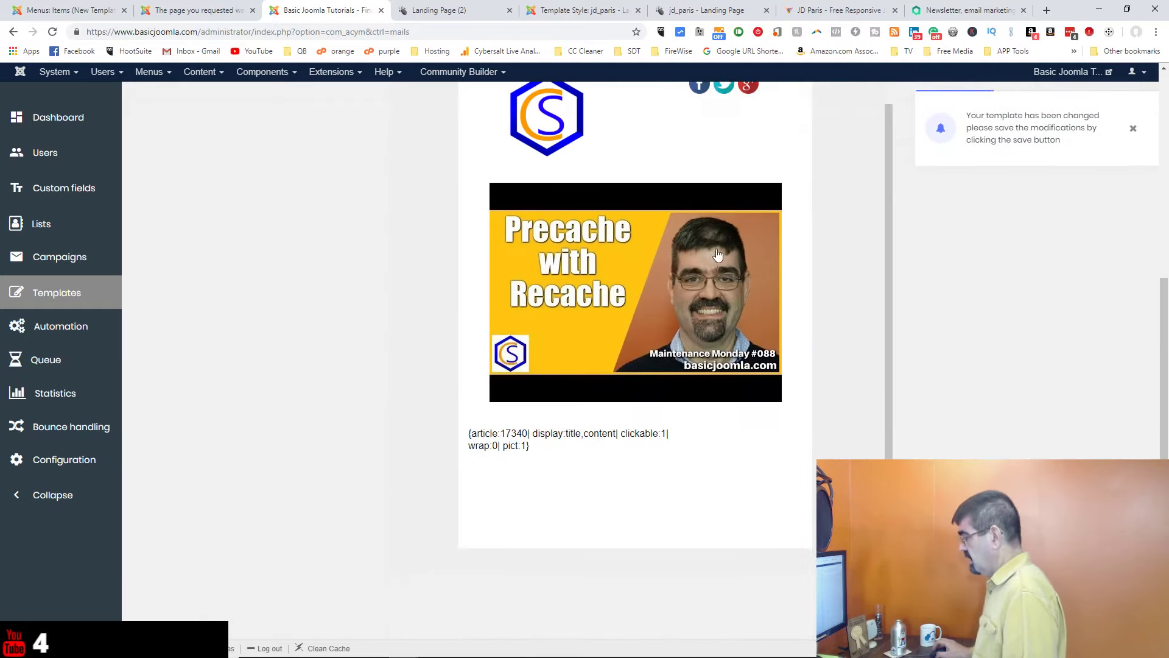
{"action": "scroll", "coordinate": [684, 465], "scroll_direction": "up", "scroll_amount": 1}
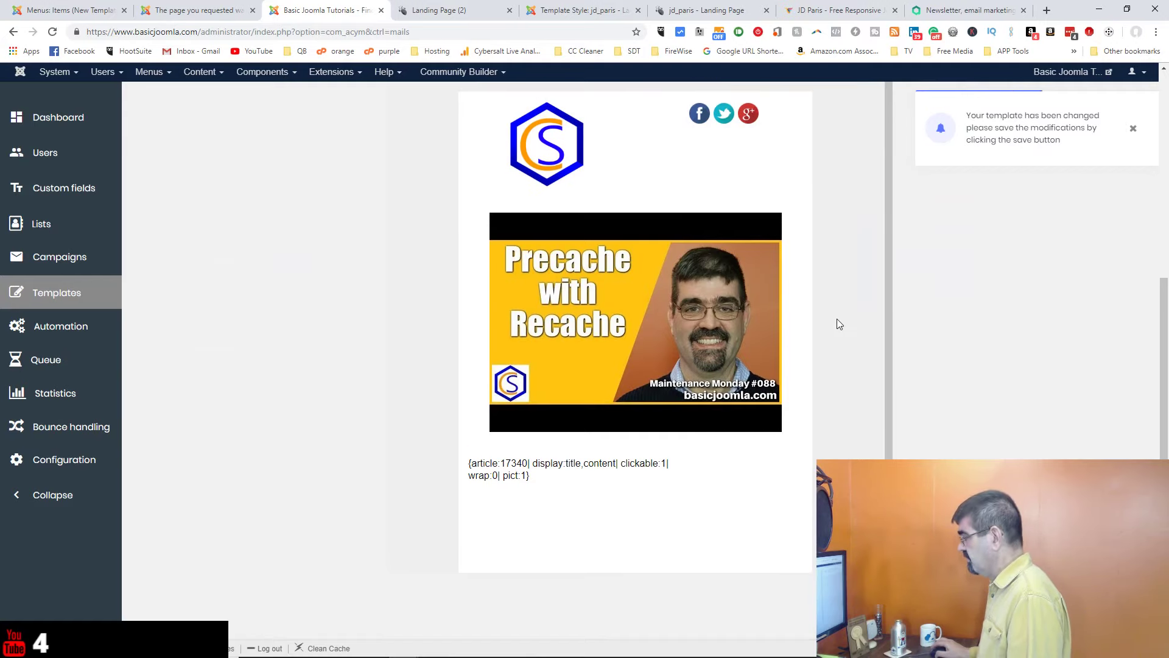
{"action": "scroll", "coordinate": [836, 319], "scroll_direction": "up", "scroll_amount": 6}
{"action": "left_click", "coordinate": [669, 363]}
{"action": "scroll", "coordinate": [777, 384], "scroll_direction": "down", "scroll_amount": 3}
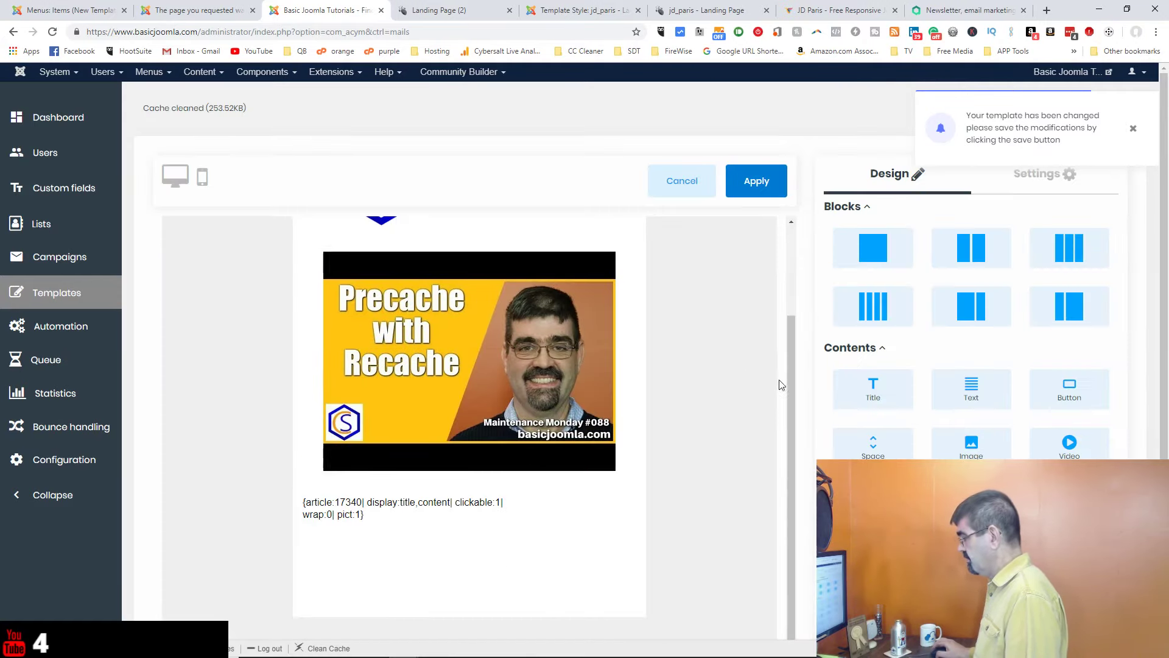
{"action": "mouse_move", "coordinate": [514, 510]}
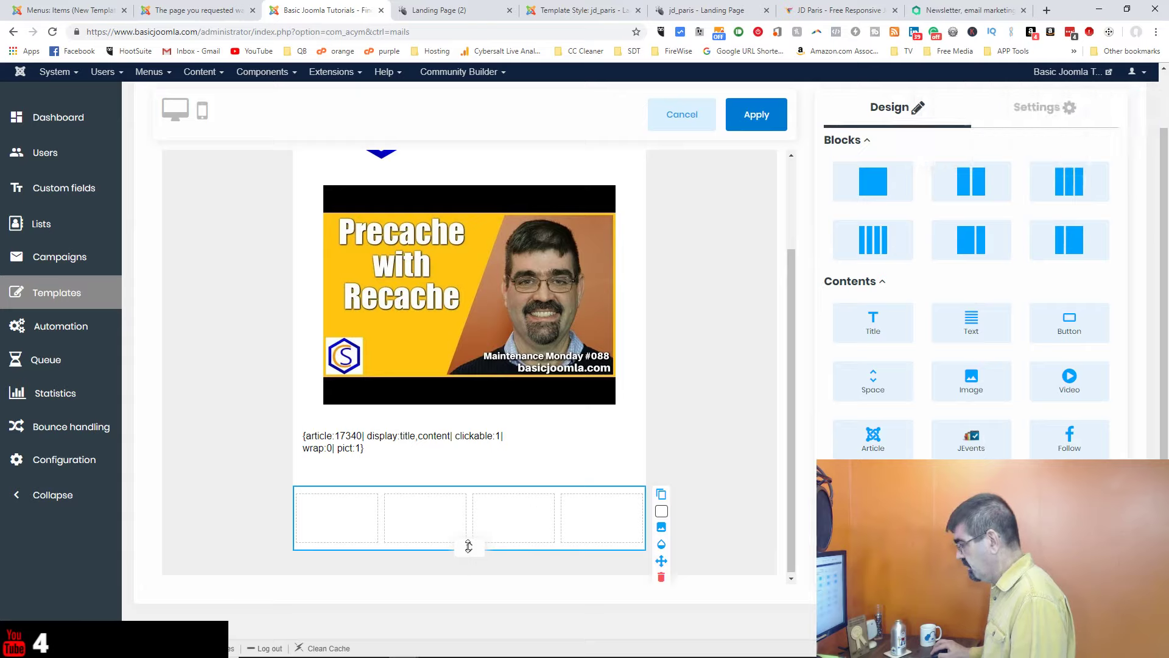
Step: Delete the empty four-column row and apply the template edits
{"action": "mouse_move", "coordinate": [469, 546]}
{"action": "left_mouse_down"}
{"action": "mouse_move", "coordinate": [468, 535]}
{"action": "mouse_move", "coordinate": [475, 579]}
{"action": "mouse_move", "coordinate": [477, 529]}
{"action": "left_mouse_up"}
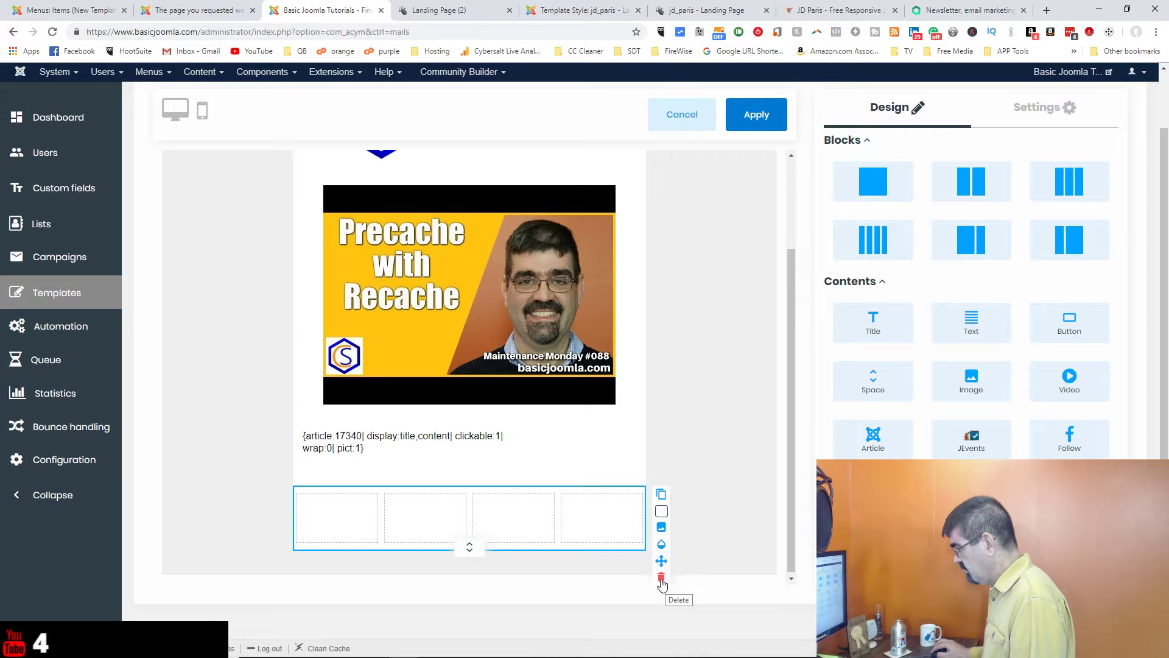
{"action": "left_click", "coordinate": [662, 580]}
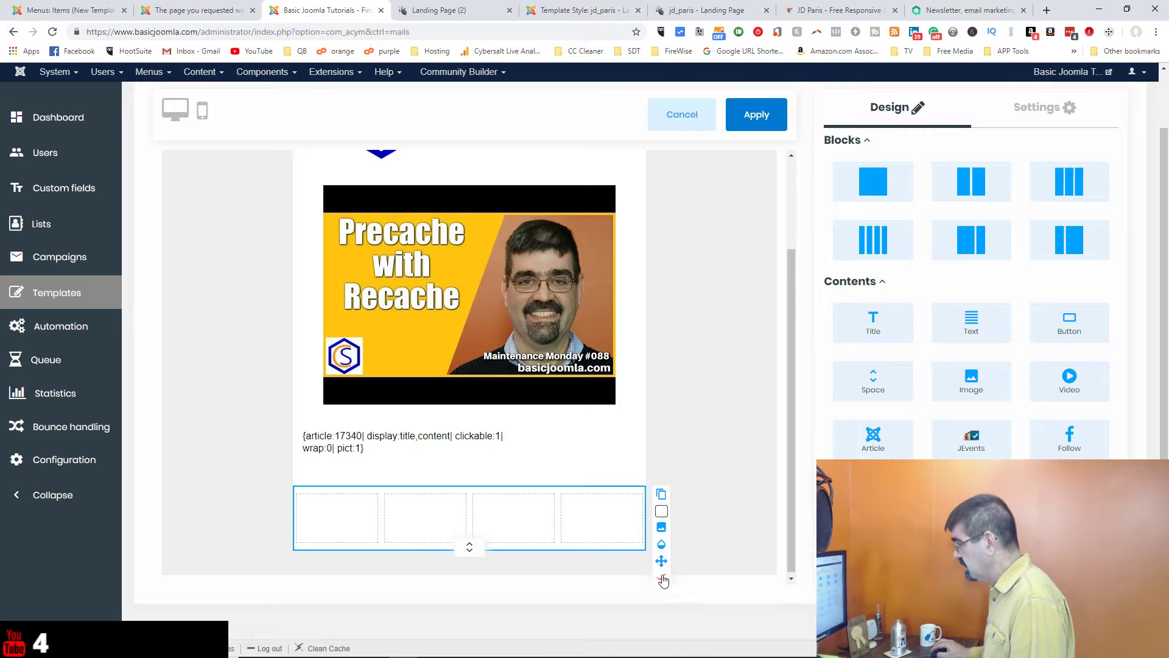
{"action": "left_click", "coordinate": [662, 579]}
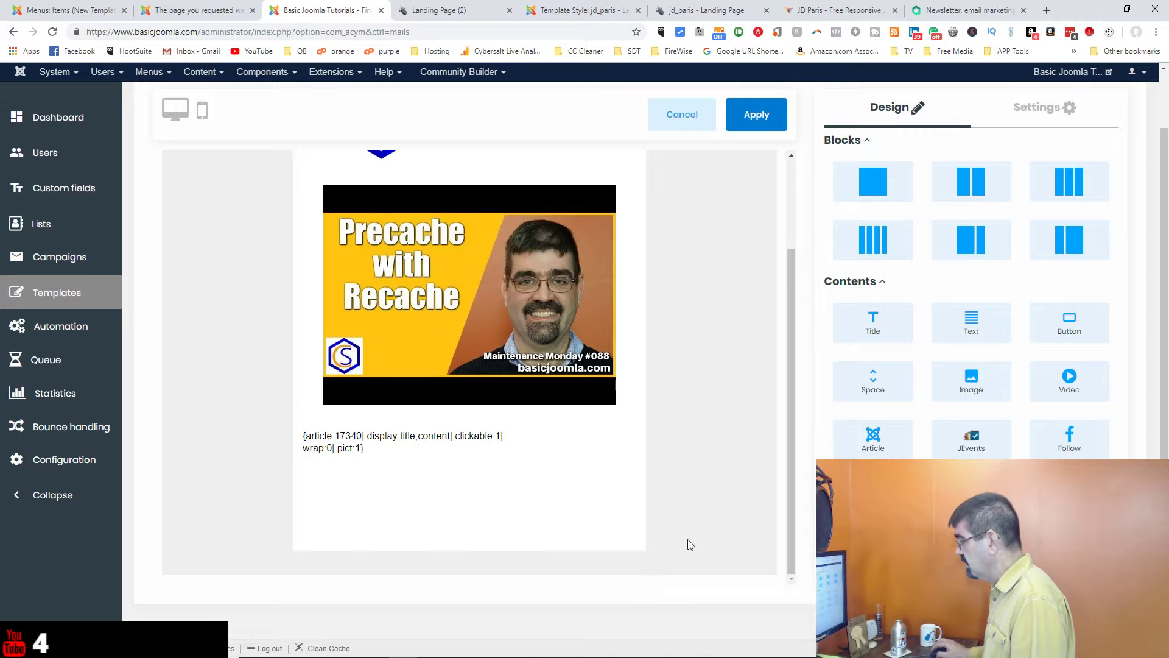
{"action": "left_click", "coordinate": [757, 119]}
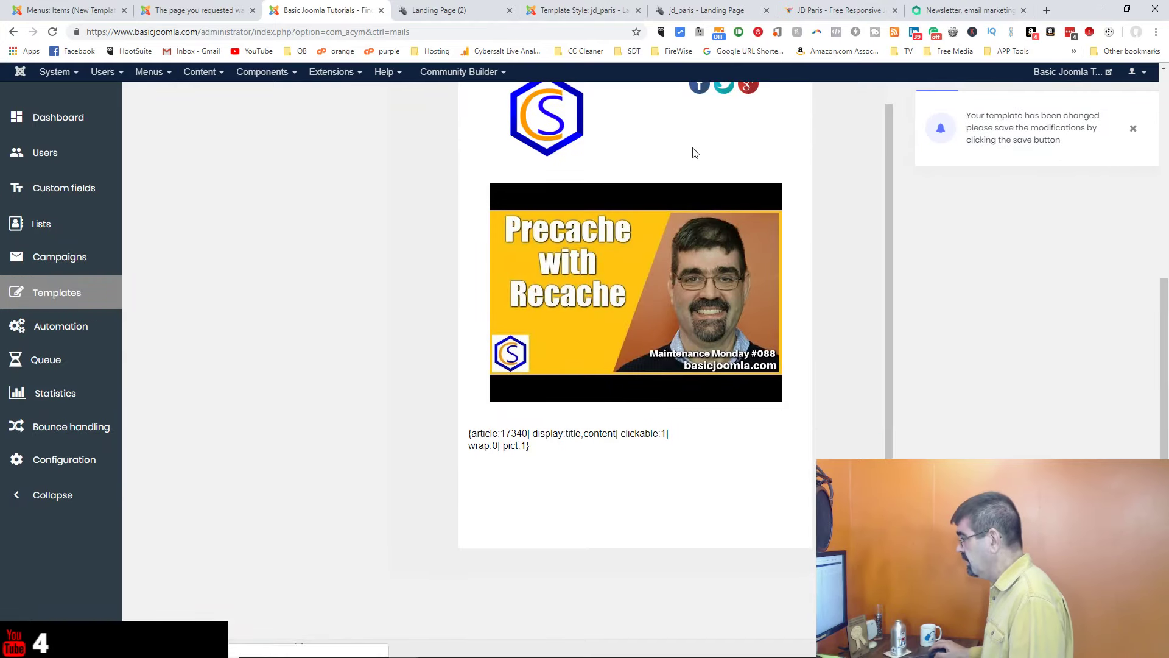
Step: Reopen the drag-and-drop editor and delete the leftover empty four-column row
{"action": "scroll", "coordinate": [645, 167], "scroll_direction": "up", "scroll_amount": 4}
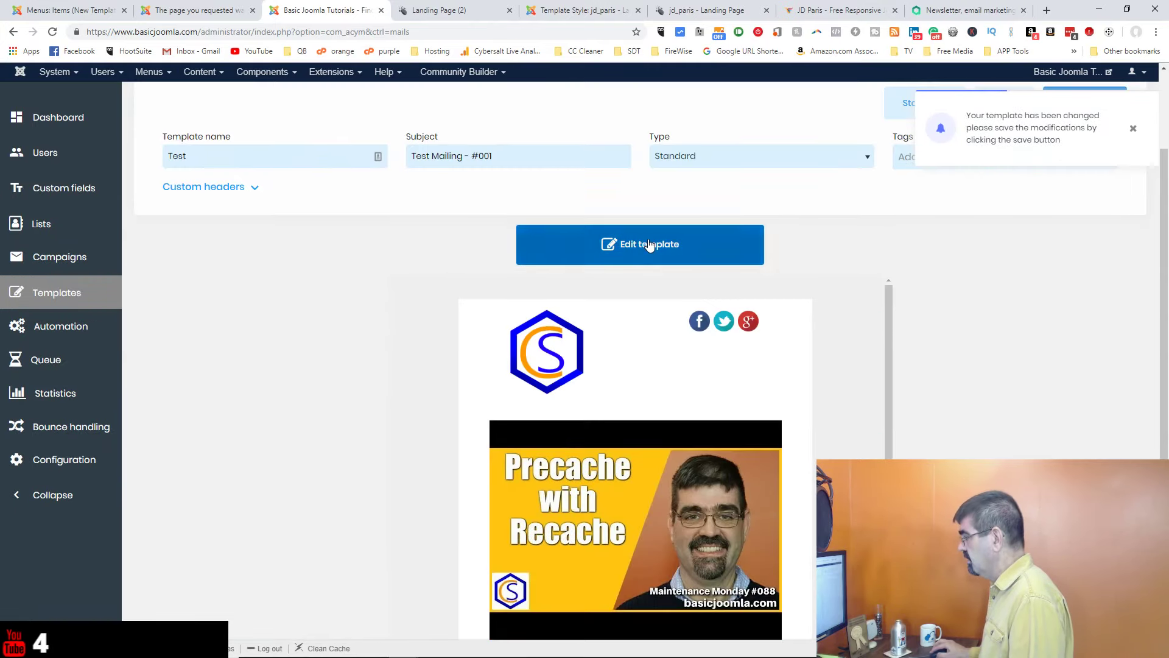
{"action": "left_click", "coordinate": [647, 244]}
{"action": "scroll", "coordinate": [699, 339], "scroll_direction": "down", "scroll_amount": 2}
{"action": "mouse_move", "coordinate": [509, 485]}
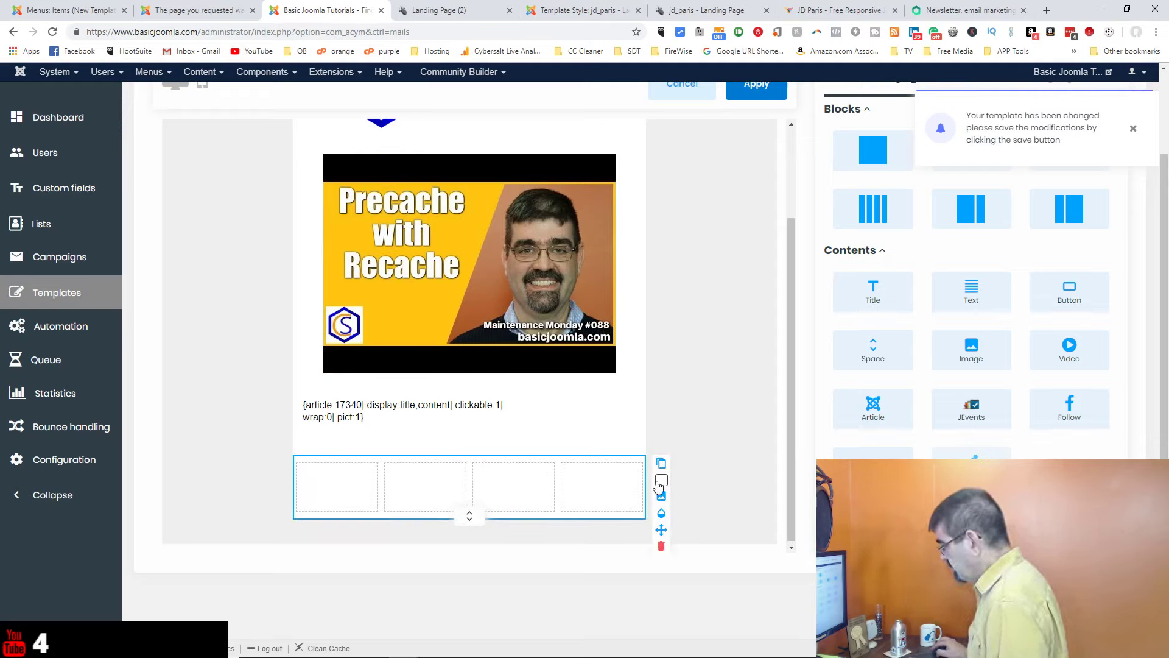
{"action": "left_click", "coordinate": [661, 546]}
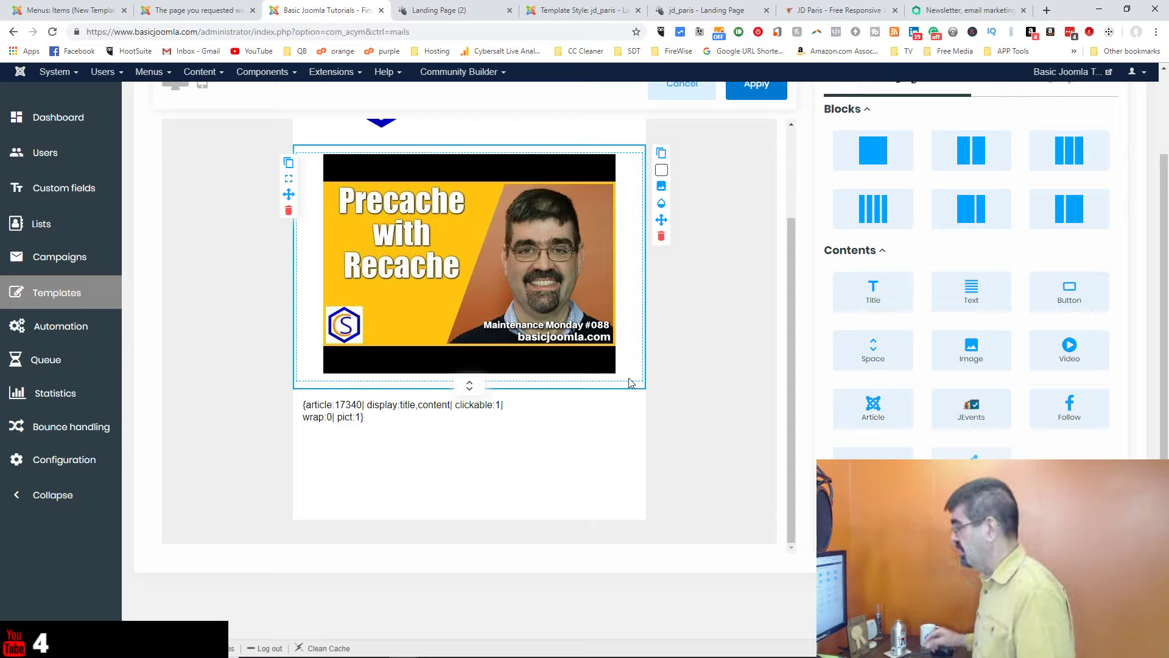
{"action": "scroll", "coordinate": [731, 370], "scroll_direction": "up", "scroll_amount": 2}
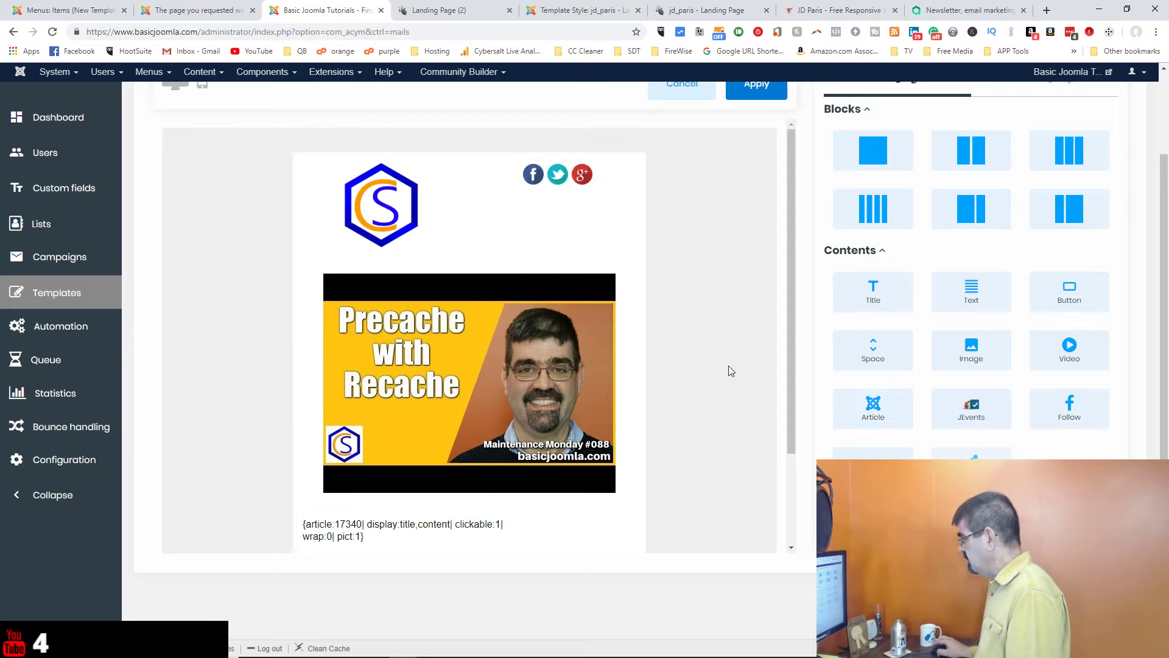
{"action": "scroll", "coordinate": [731, 367], "scroll_direction": "down", "scroll_amount": 2}
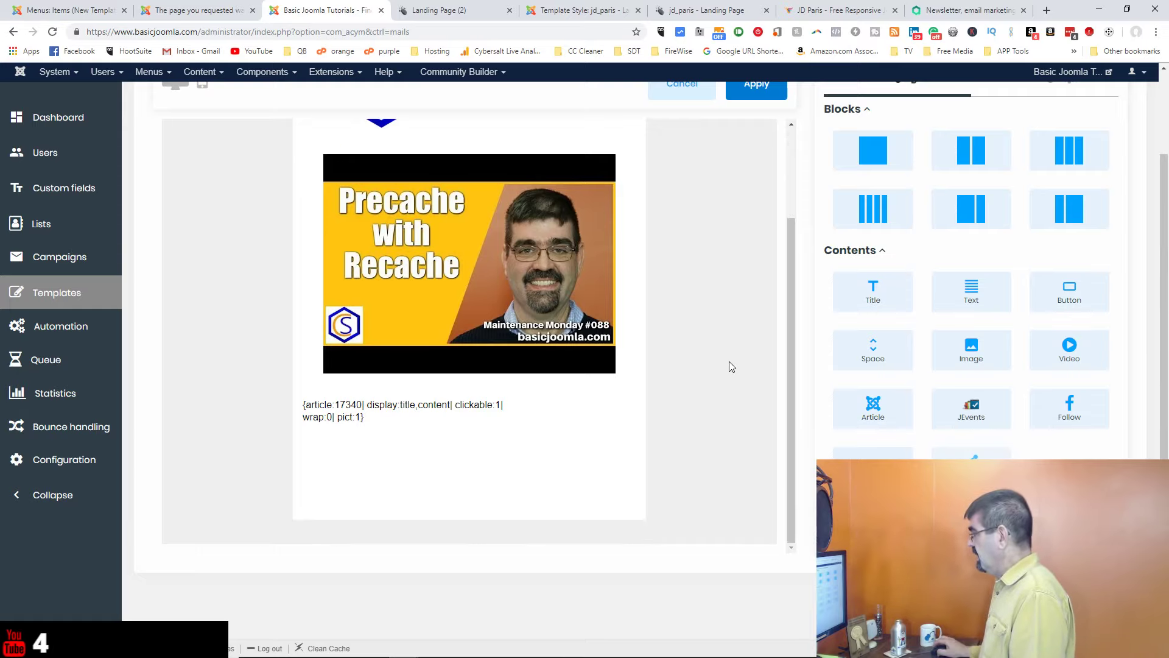
{"action": "scroll", "coordinate": [729, 361], "scroll_direction": "up", "scroll_amount": 2}
{"action": "scroll", "coordinate": [729, 362], "scroll_direction": "up", "scroll_amount": 2}
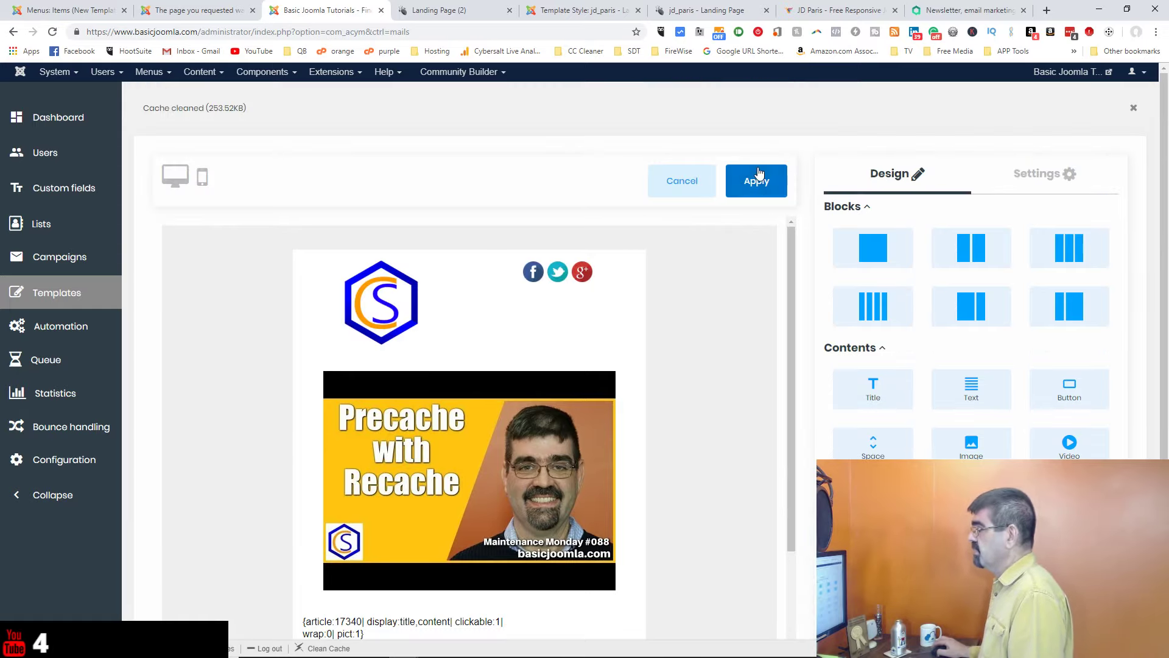
{"action": "left_click", "coordinate": [203, 177]}
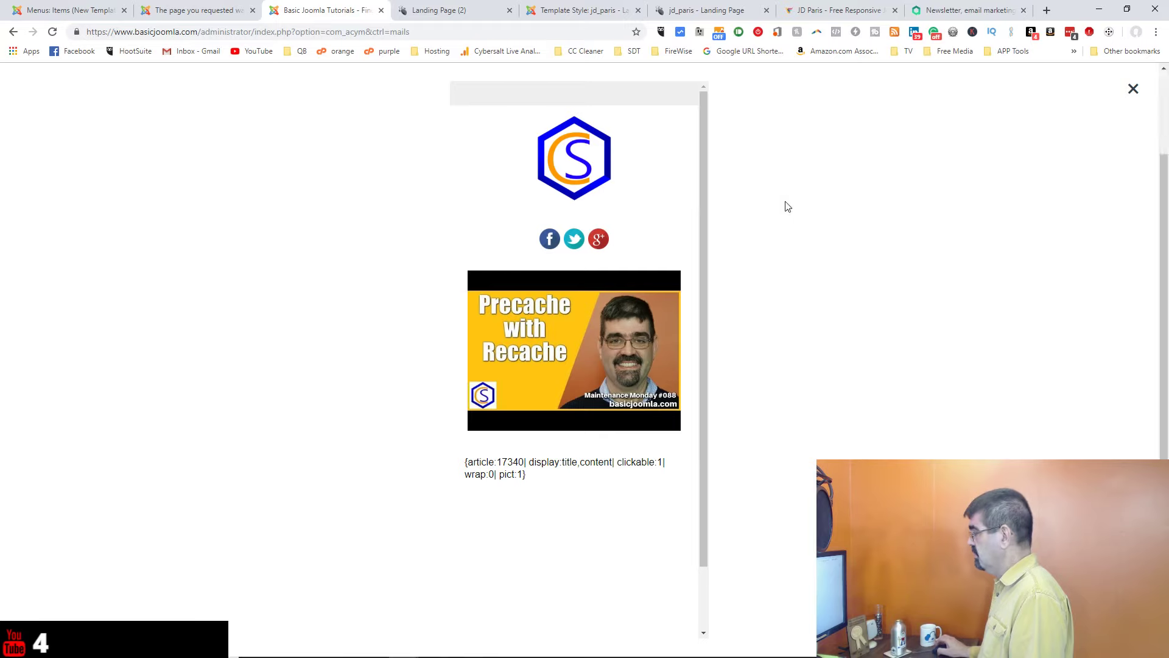
{"action": "left_click", "coordinate": [1136, 97]}
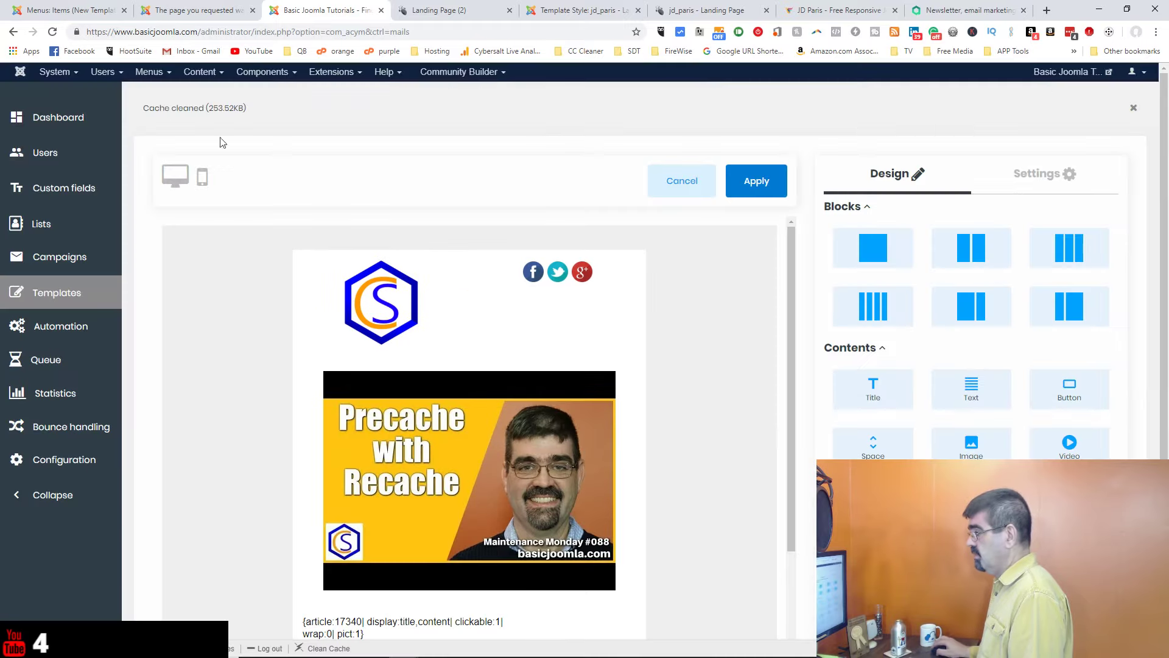
{"action": "left_click", "coordinate": [177, 172]}
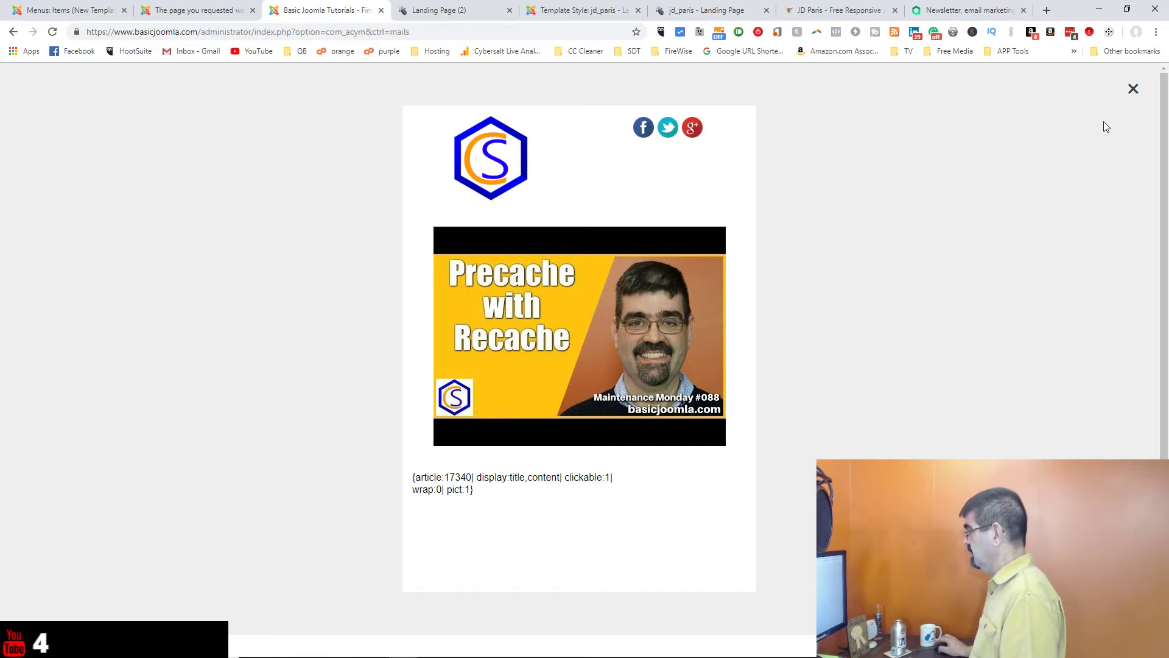
{"action": "left_click", "coordinate": [1134, 90]}
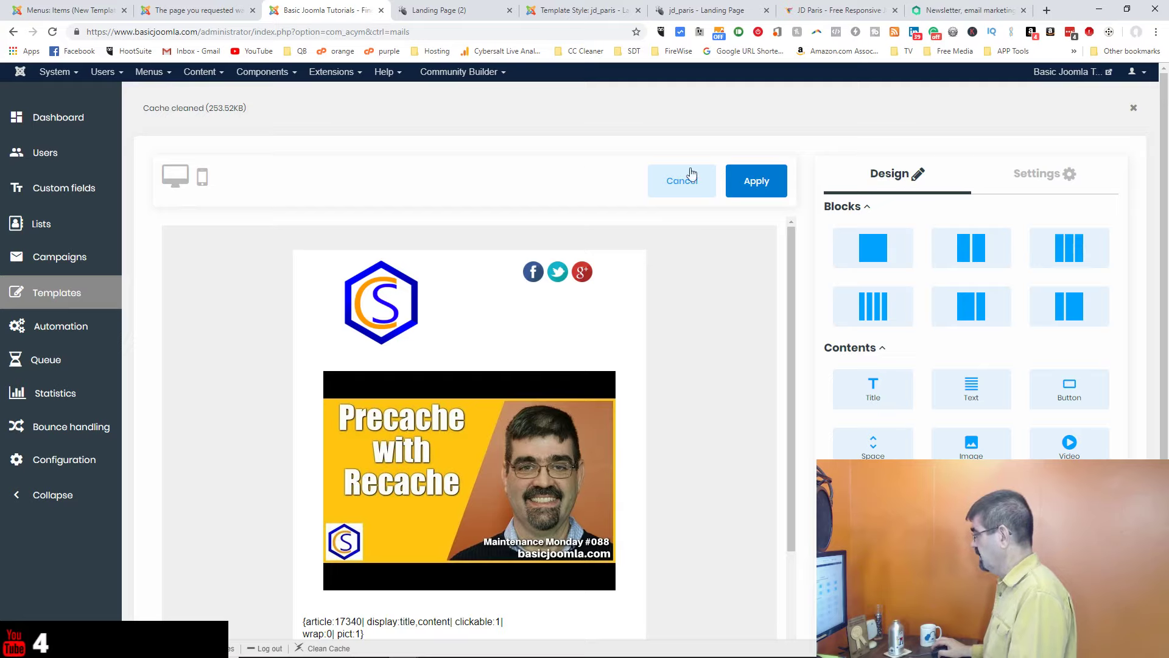
Step: Bring up the template's overall Settings panel and scroll through its options
{"action": "left_click", "coordinate": [1047, 183]}
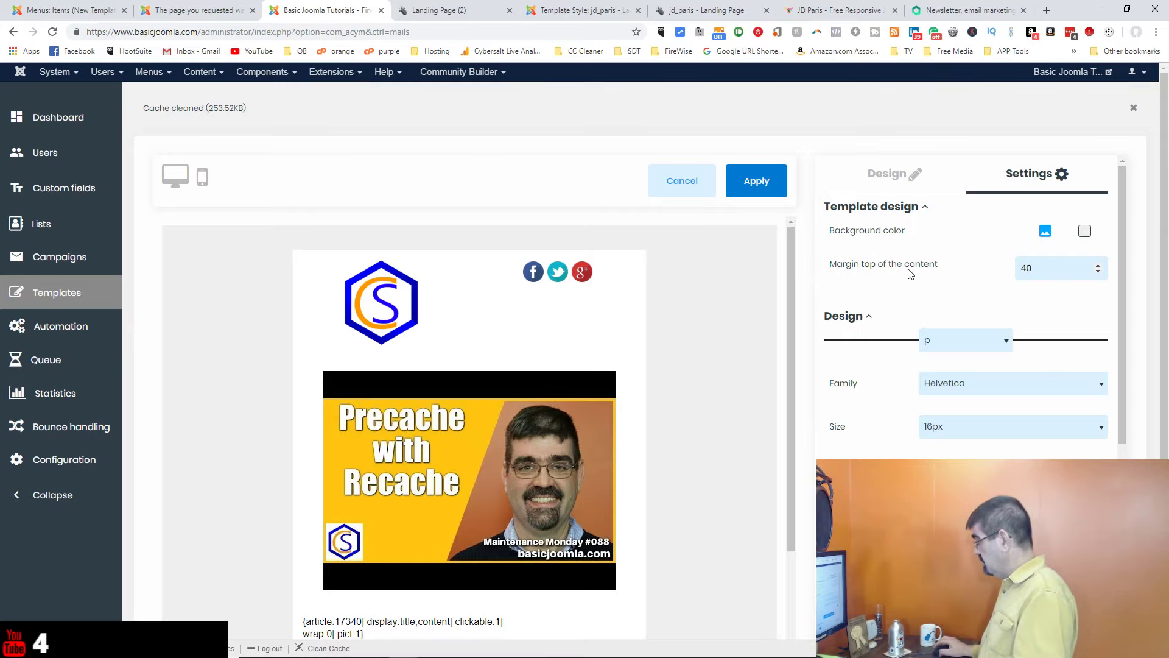
{"action": "scroll", "coordinate": [908, 268], "scroll_direction": "down", "scroll_amount": 3}
{"action": "scroll", "coordinate": [879, 273], "scroll_direction": "down", "scroll_amount": 3}
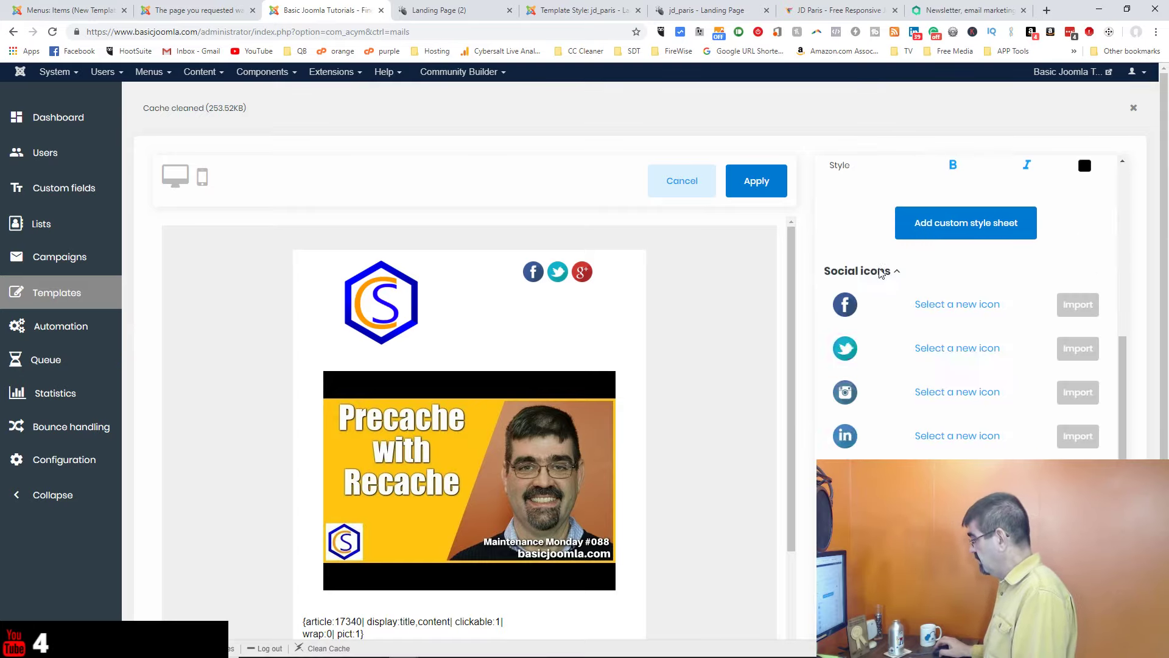
{"action": "scroll", "coordinate": [879, 274], "scroll_direction": "down", "scroll_amount": 2}
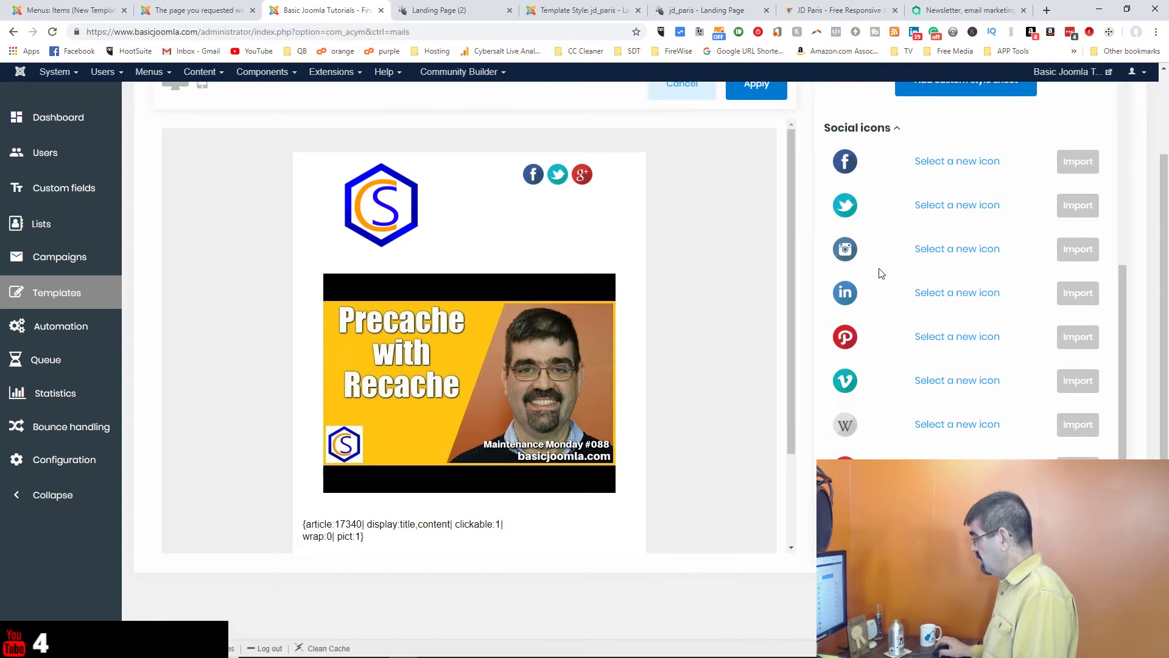
{"action": "scroll", "coordinate": [879, 273], "scroll_direction": "up", "scroll_amount": 2}
Step: Open and close the custom style sheet box unchanged, then dismiss the Cache cleaned notice
{"action": "left_click", "coordinate": [948, 192]}
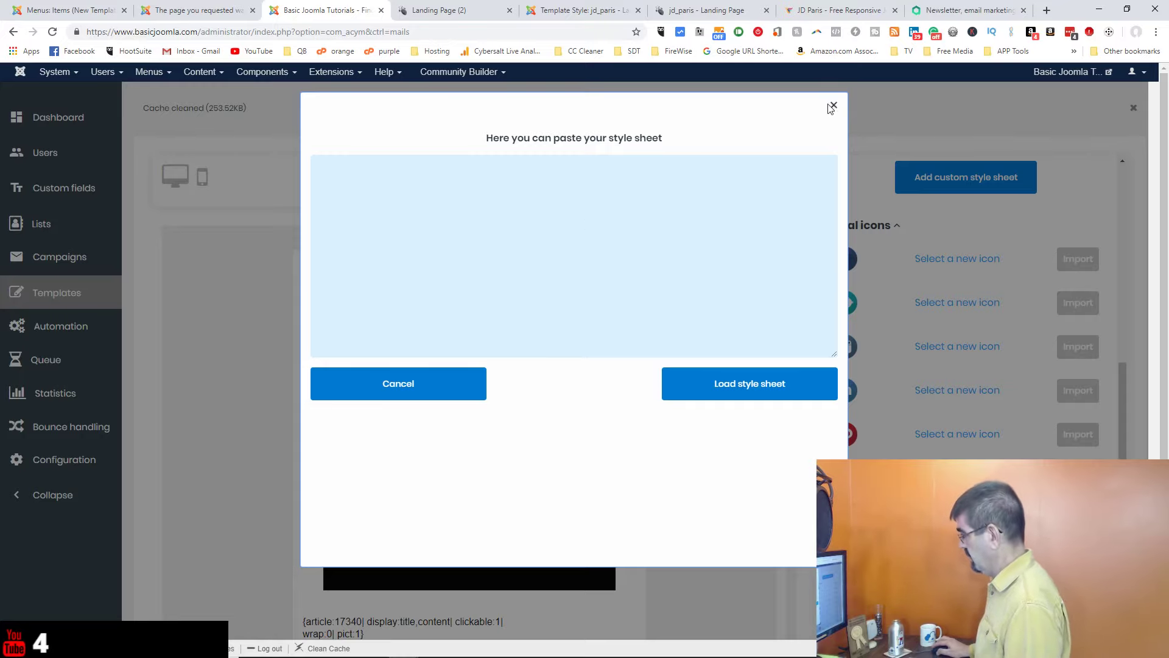
{"action": "left_click", "coordinate": [833, 107]}
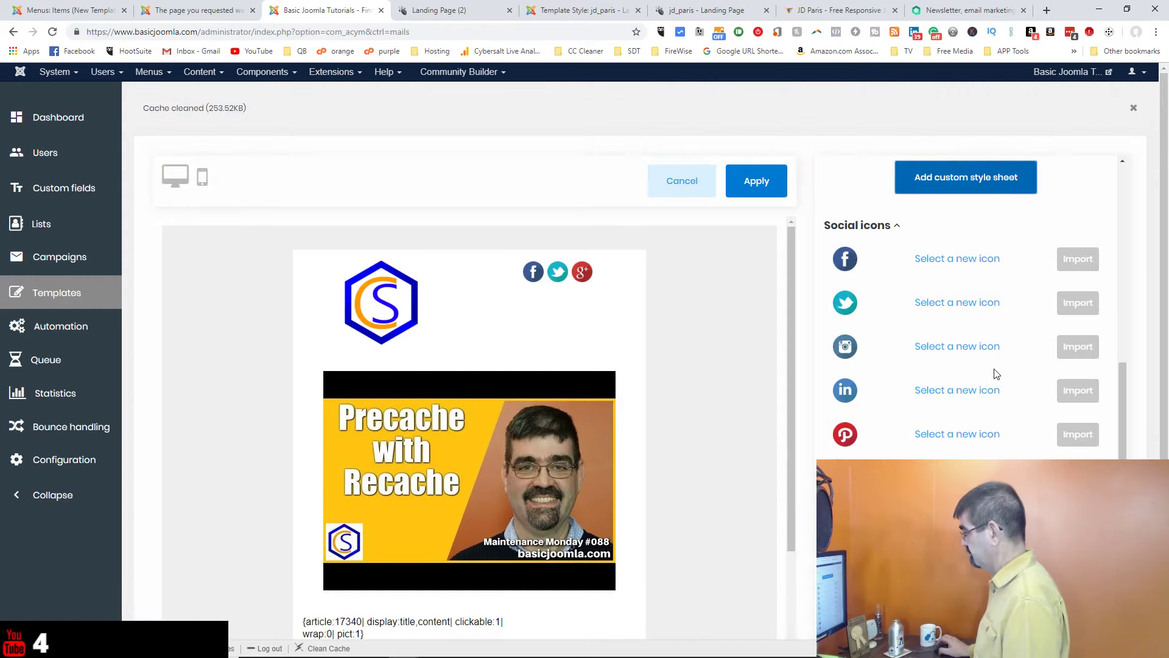
{"action": "left_click", "coordinate": [1134, 107]}
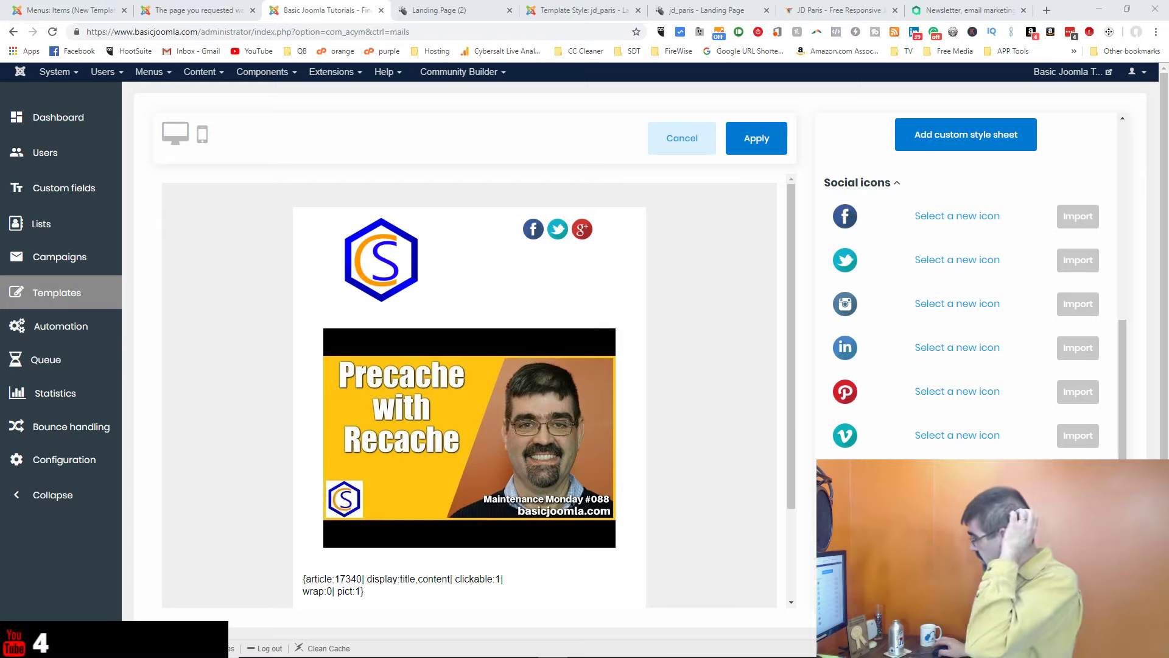
Step: Stay on the template page and apply the edits to close the editor
{"action": "left_click", "coordinate": [72, 330]}
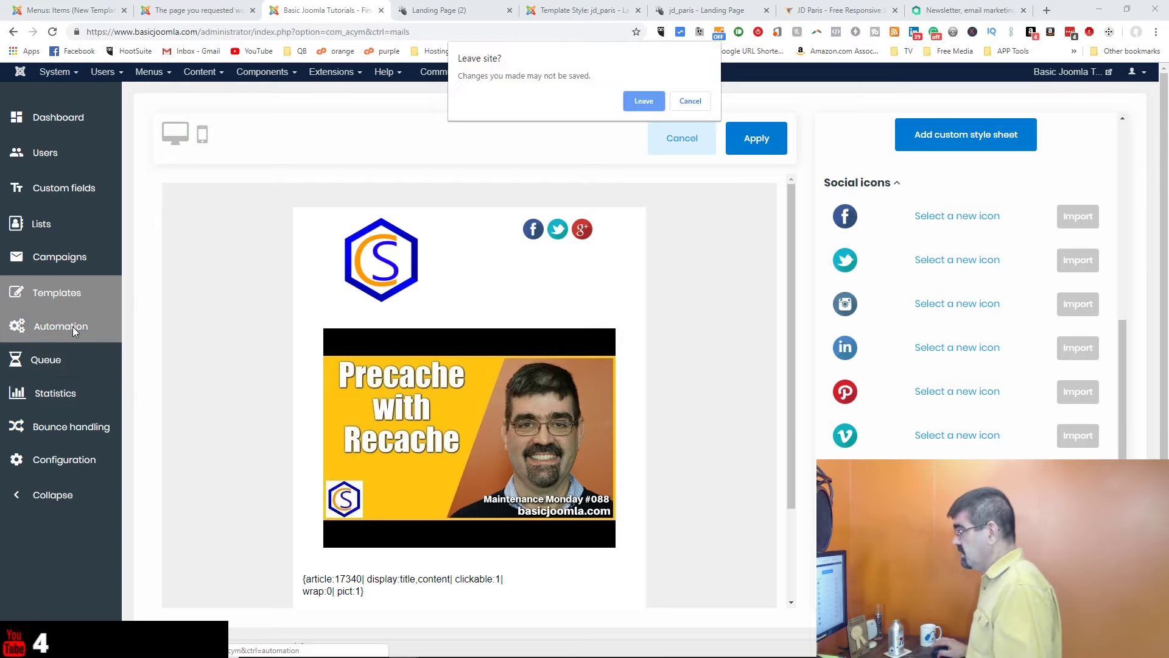
{"action": "left_click", "coordinate": [690, 100]}
{"action": "left_click", "coordinate": [761, 148]}
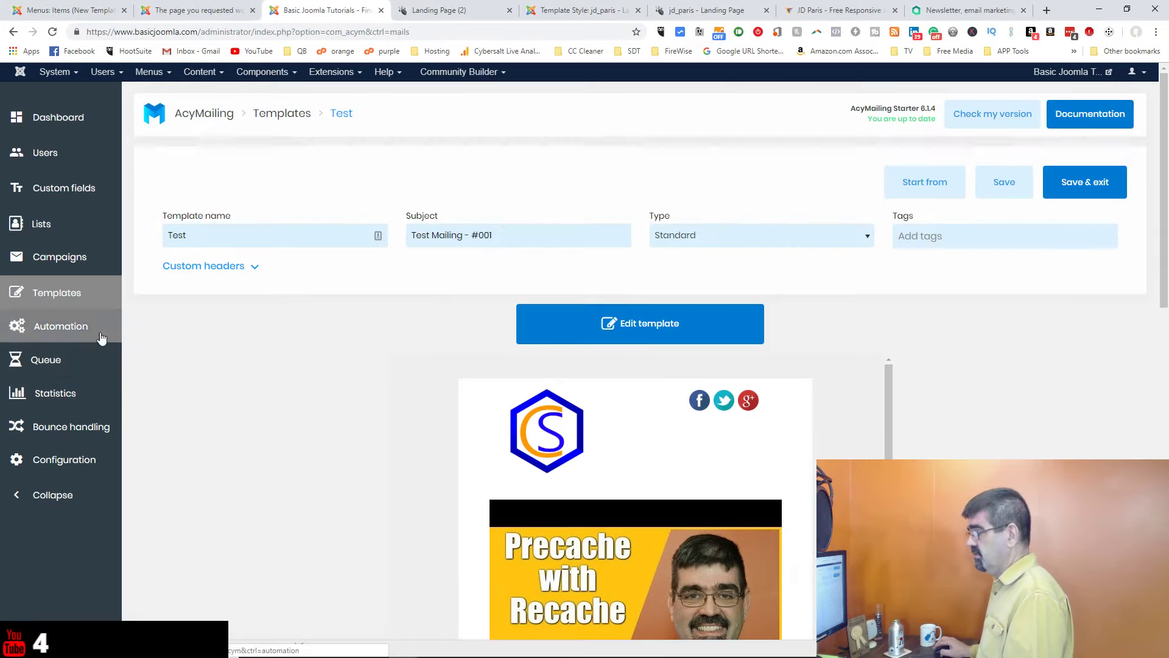
Step: Save the Test template and leave it for the Automation section
{"action": "left_click", "coordinate": [101, 338]}
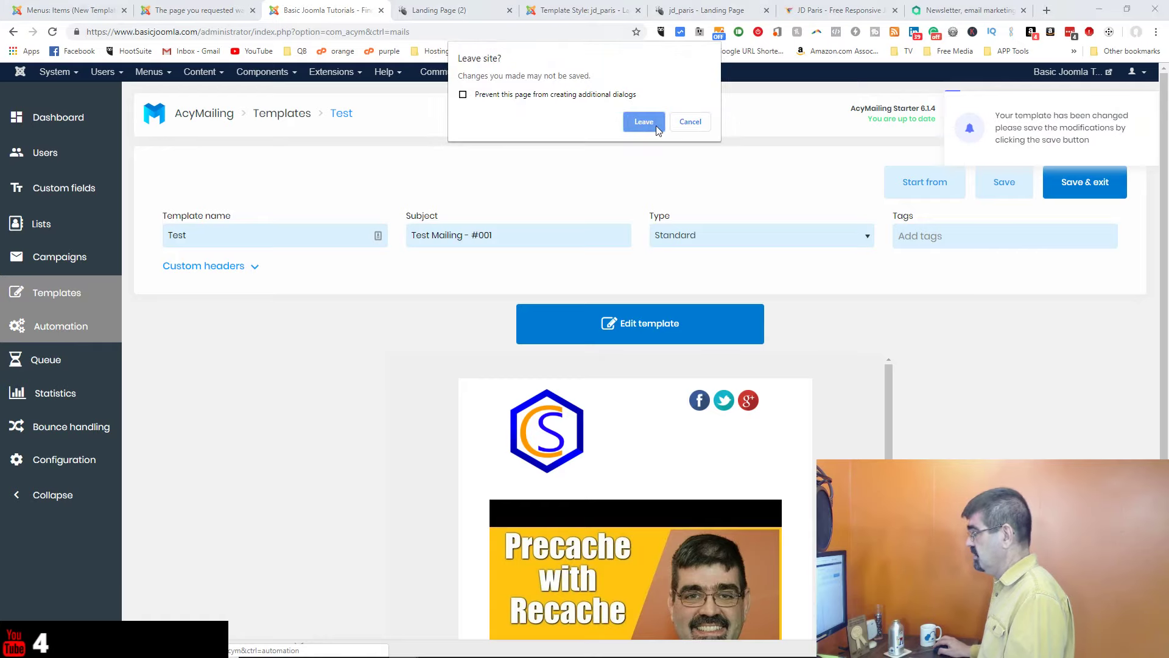
{"action": "left_click", "coordinate": [679, 129]}
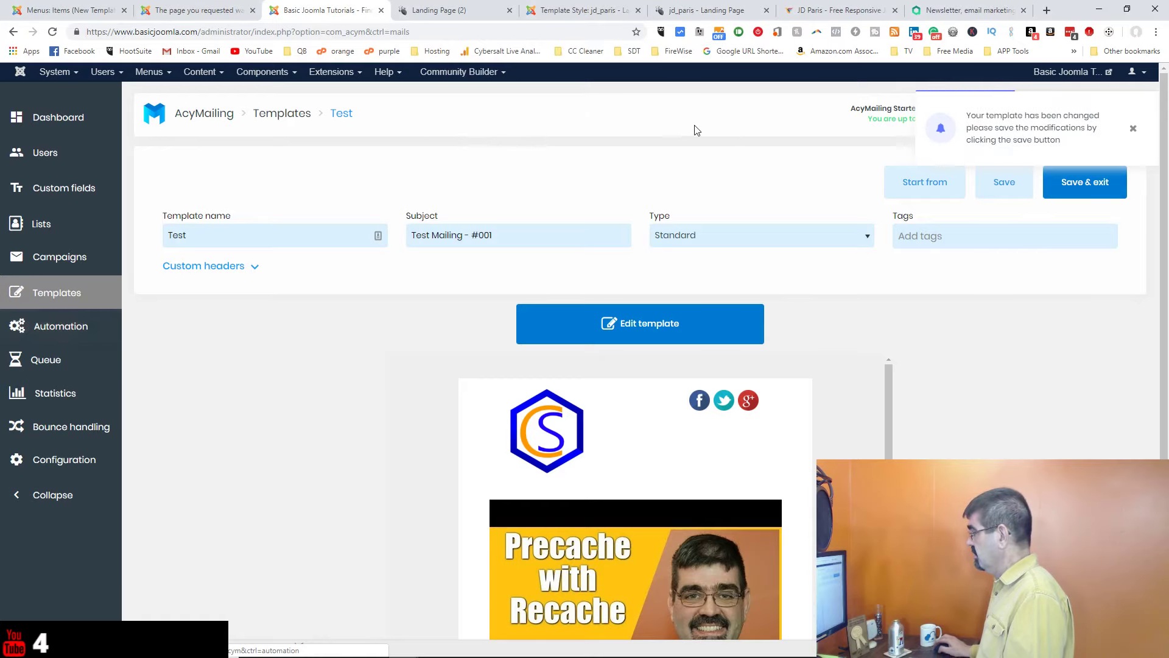
{"action": "left_click", "coordinate": [1005, 190]}
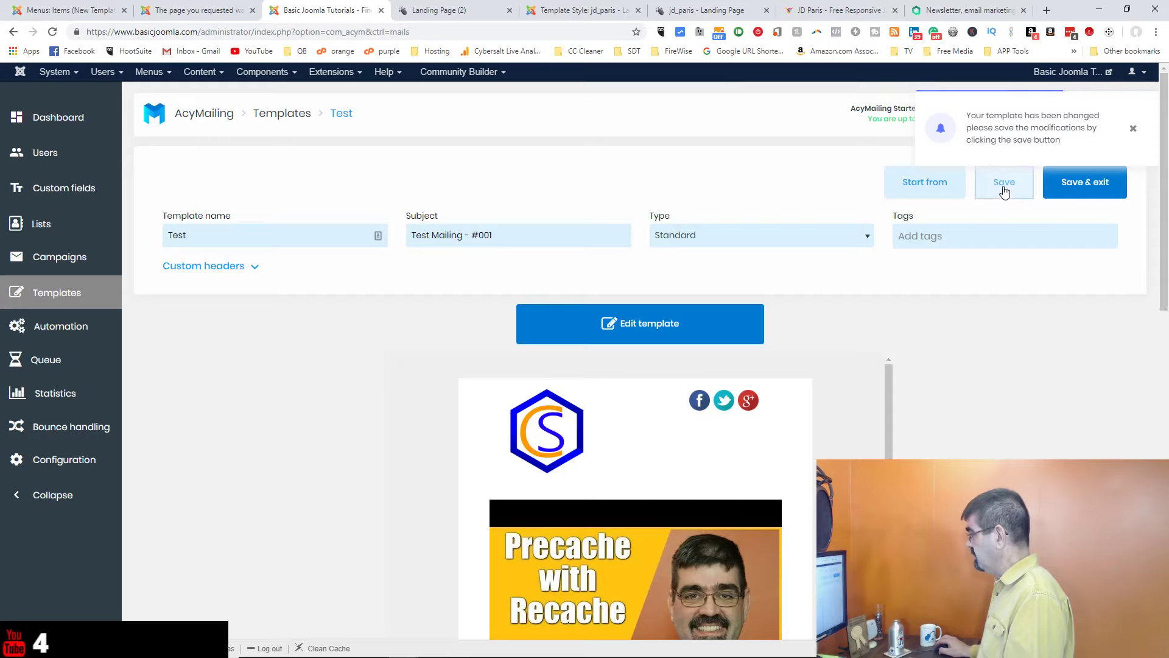
{"action": "left_click", "coordinate": [65, 325]}
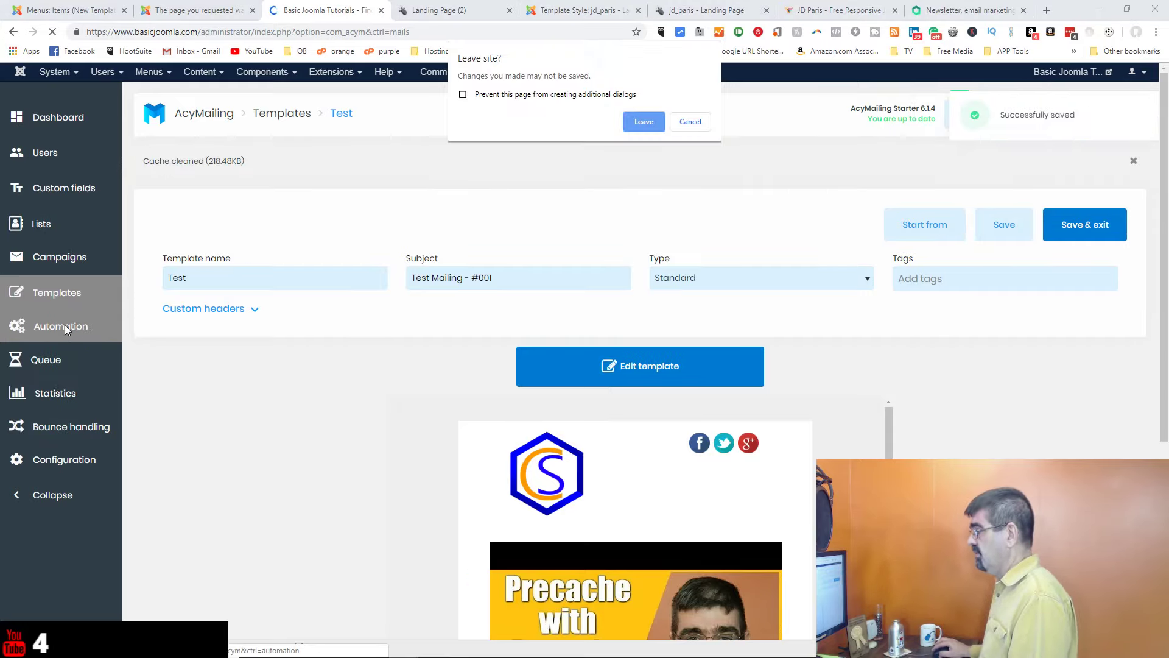
{"action": "left_click", "coordinate": [643, 121]}
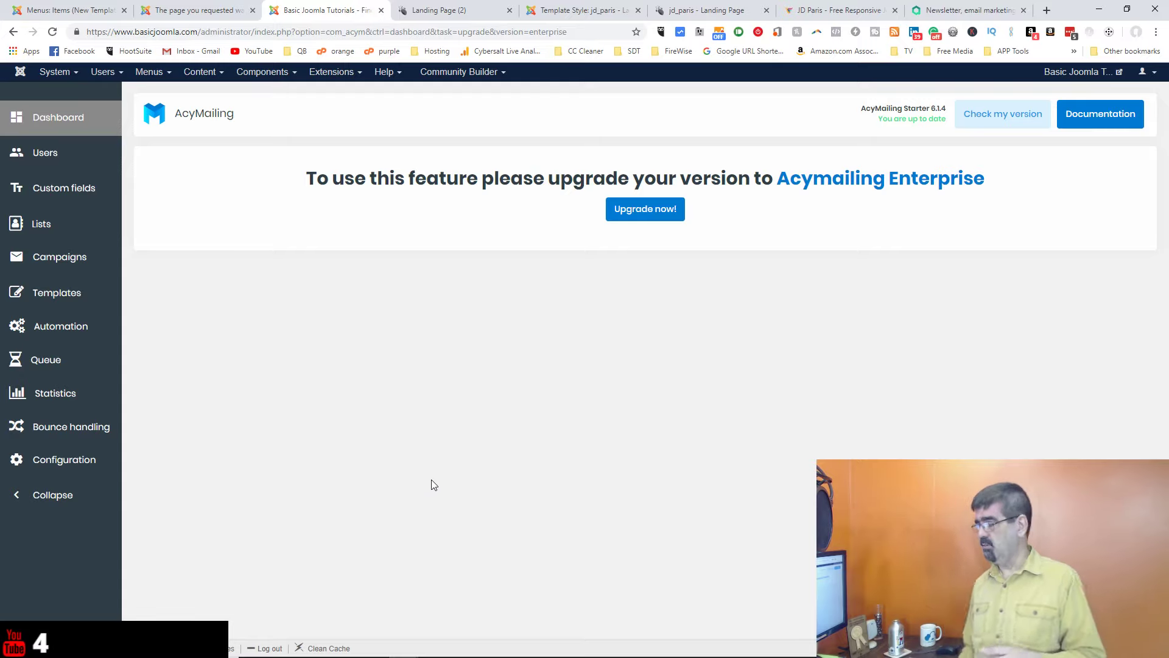
Step: Go to AcyMailing Campaigns and start creating a new campaign
{"action": "left_click", "coordinate": [71, 257]}
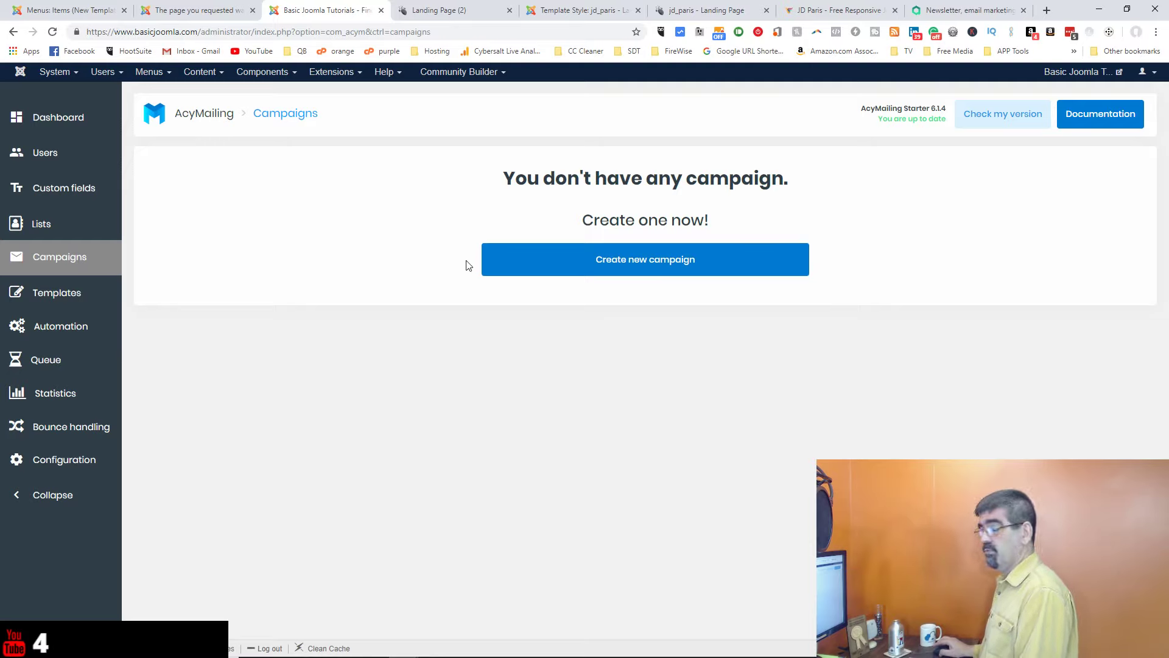
{"action": "left_click", "coordinate": [637, 269]}
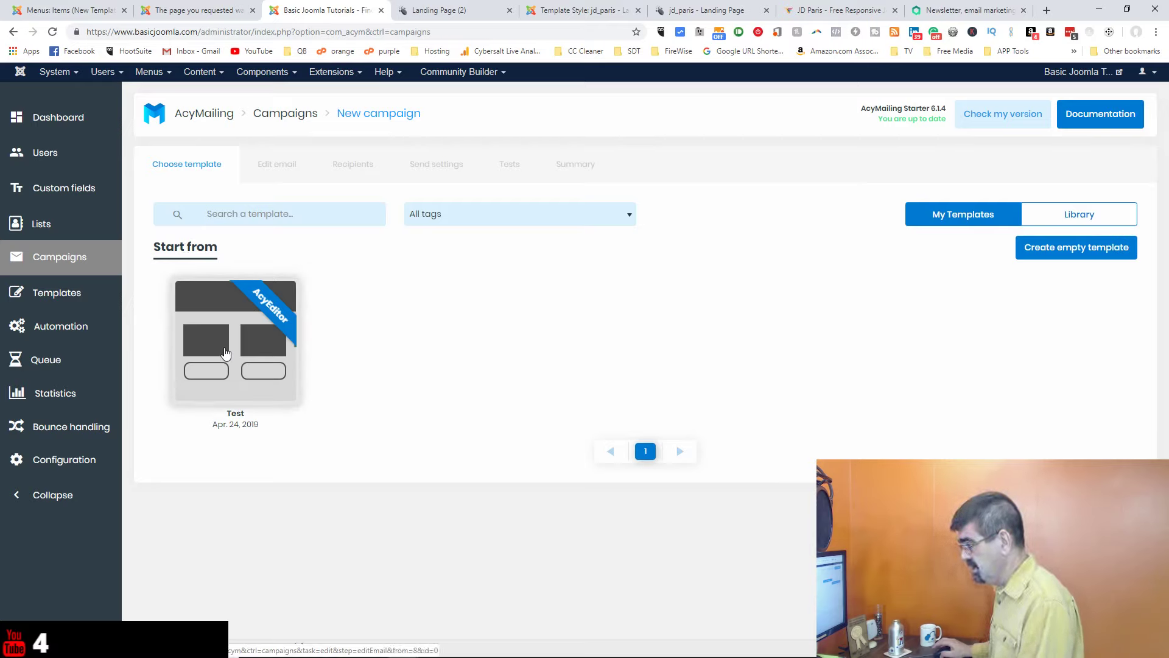
Step: Pick the Test template and change the email subject from #001 to 'Test Mailing - #002'
{"action": "left_click", "coordinate": [225, 352]}
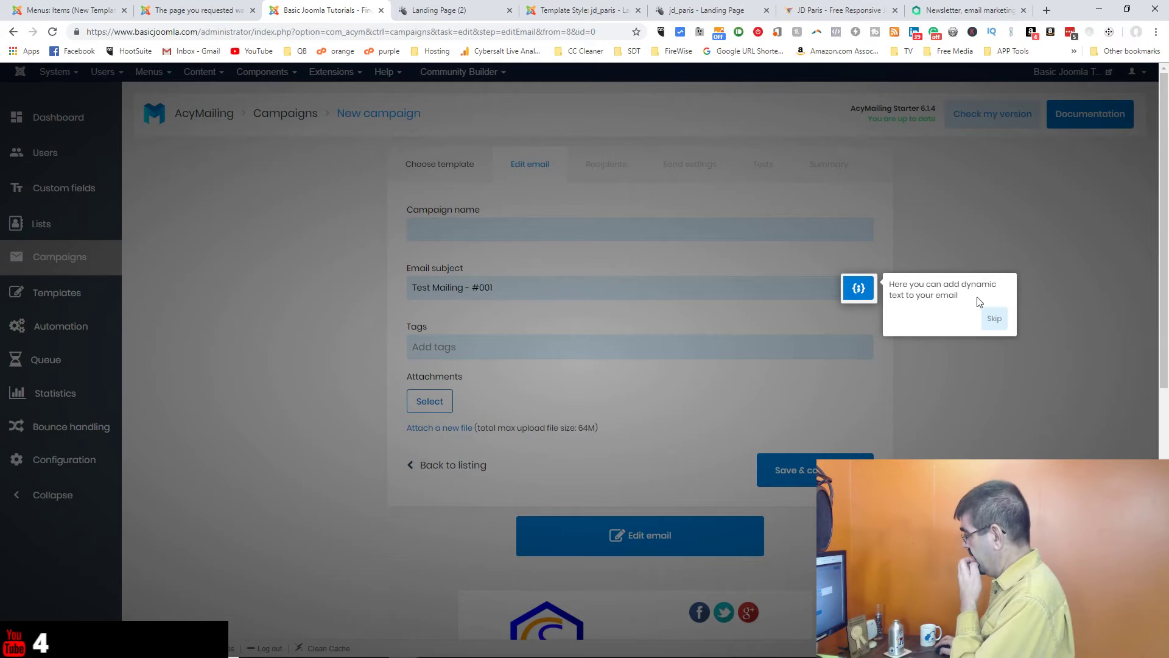
{"action": "left_click", "coordinate": [997, 319]}
{"action": "left_click", "coordinate": [537, 286]}
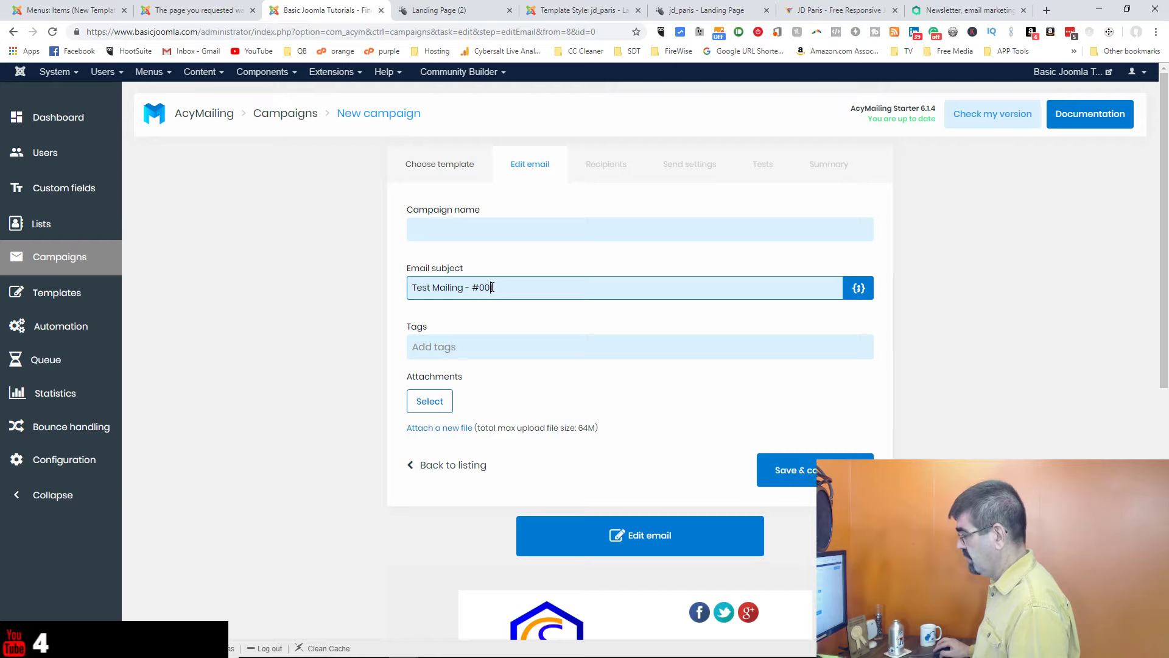
{"action": "type", "text": "2"}
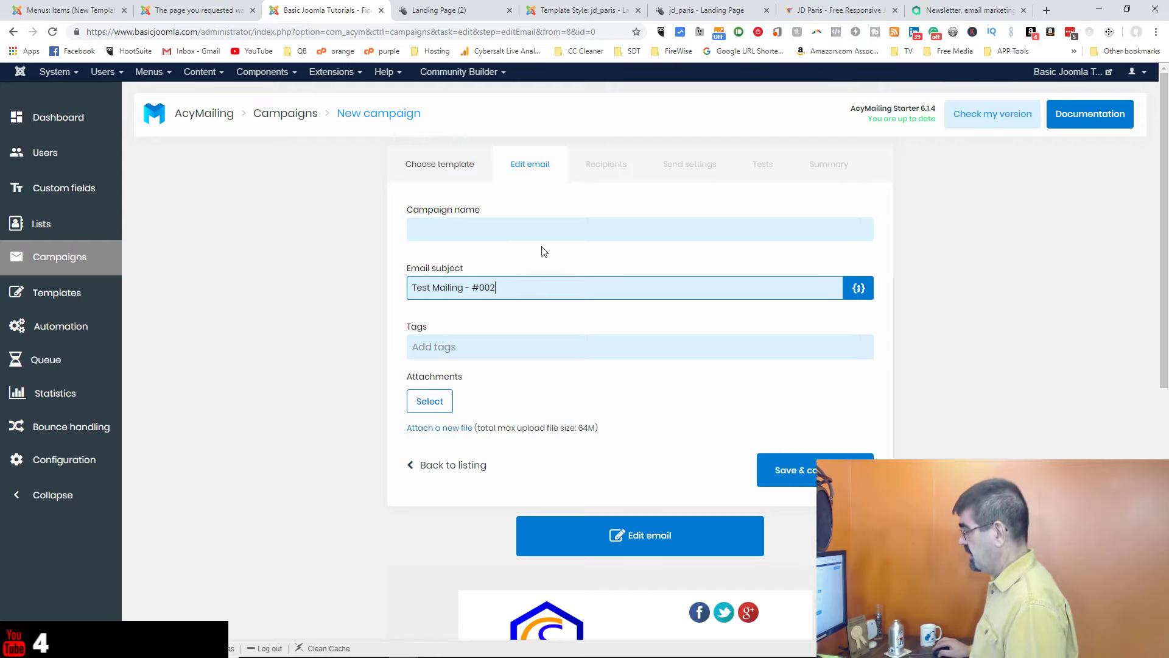
{"action": "scroll", "coordinate": [544, 251], "scroll_direction": "down", "scroll_amount": 3}
{"action": "scroll", "coordinate": [548, 259], "scroll_direction": "down", "scroll_amount": 5}
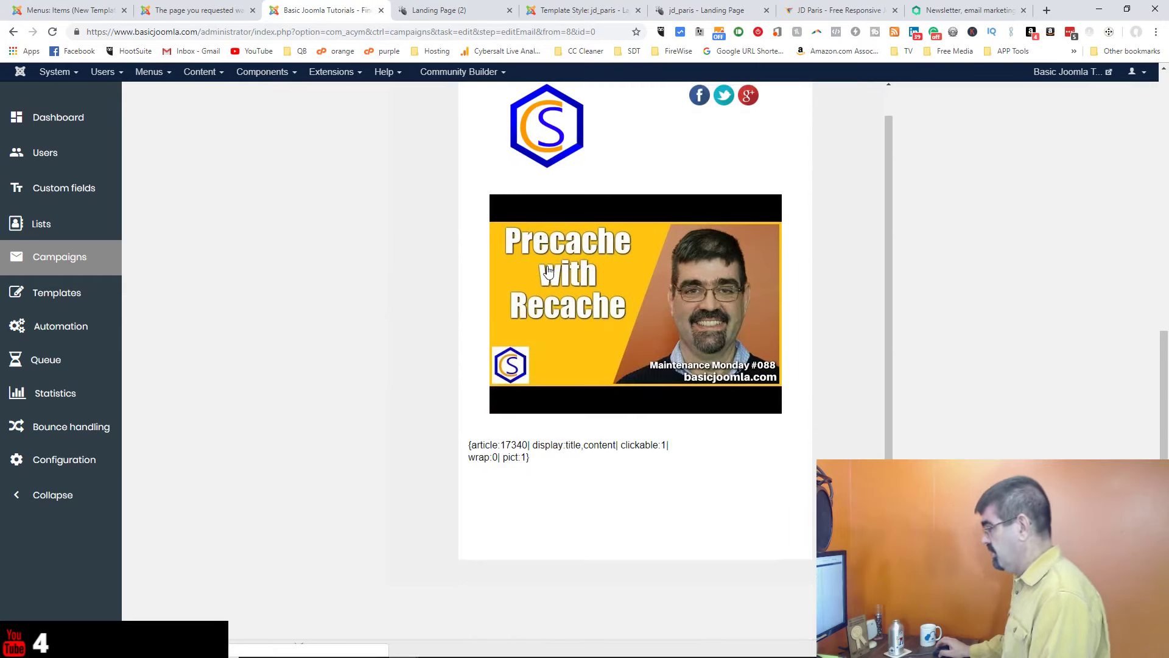
{"action": "scroll", "coordinate": [890, 345], "scroll_direction": "up", "scroll_amount": 8}
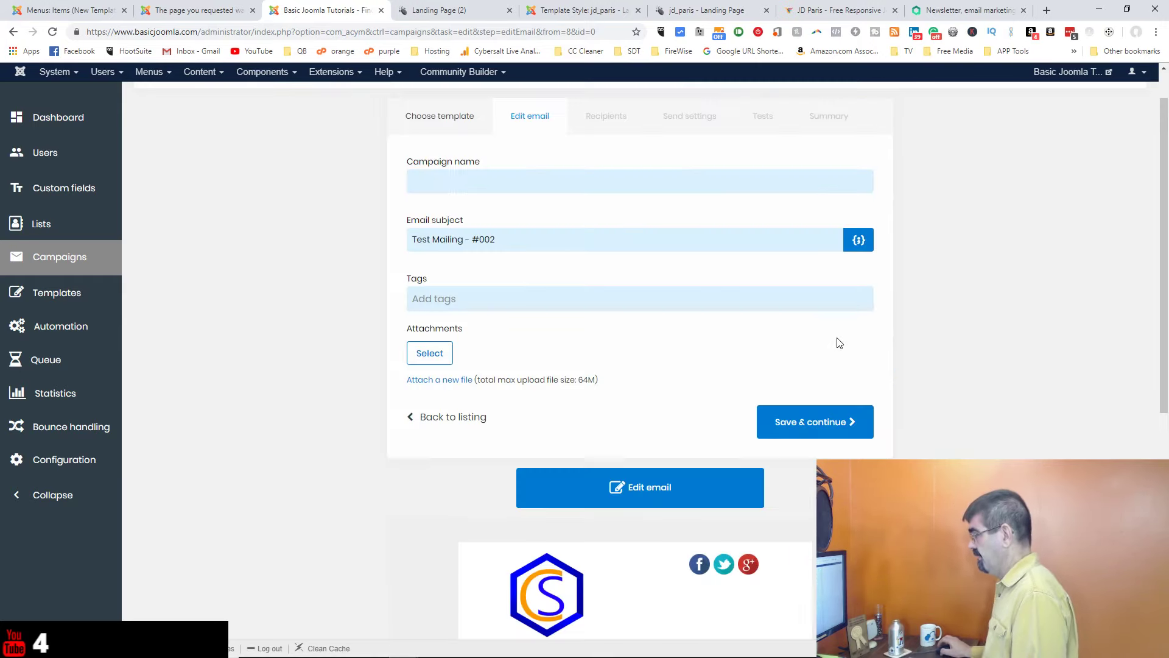
{"action": "scroll", "coordinate": [839, 343], "scroll_direction": "down", "scroll_amount": 8}
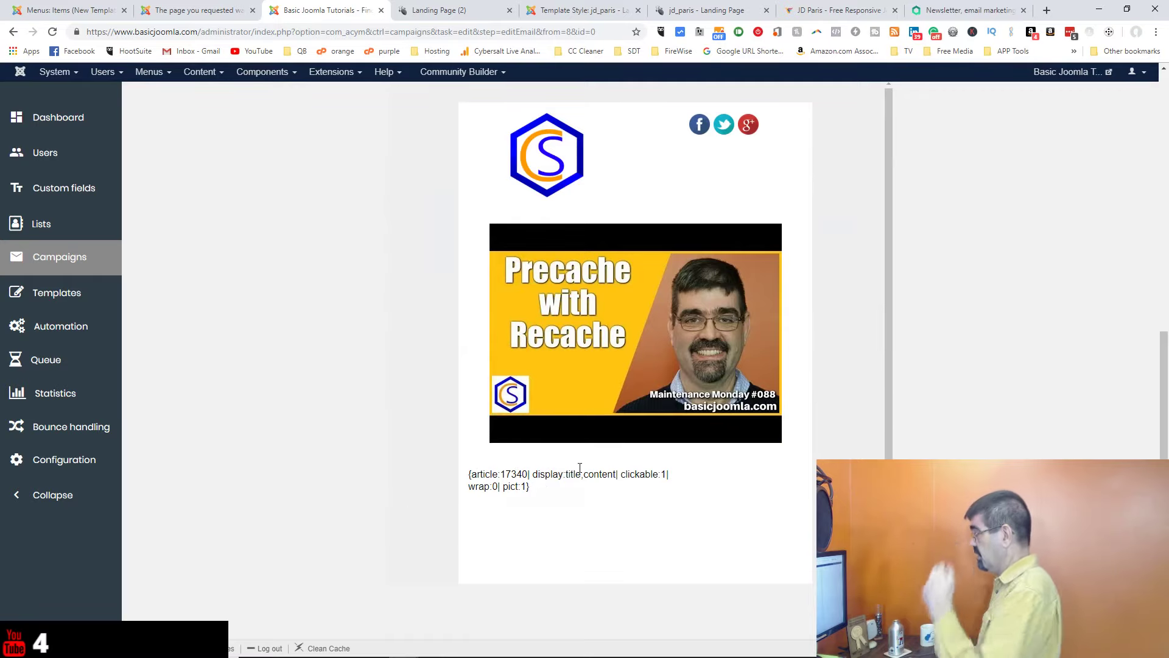
{"action": "scroll", "coordinate": [714, 436], "scroll_direction": "up", "scroll_amount": 8}
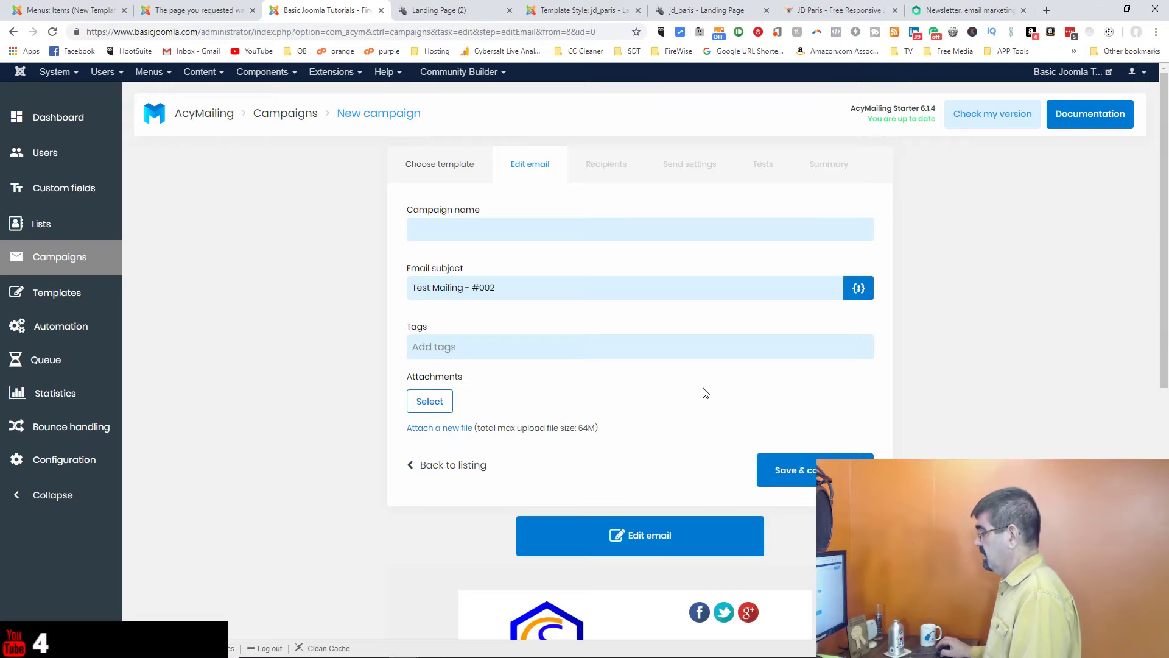
{"action": "scroll", "coordinate": [704, 389], "scroll_direction": "down", "scroll_amount": 2}
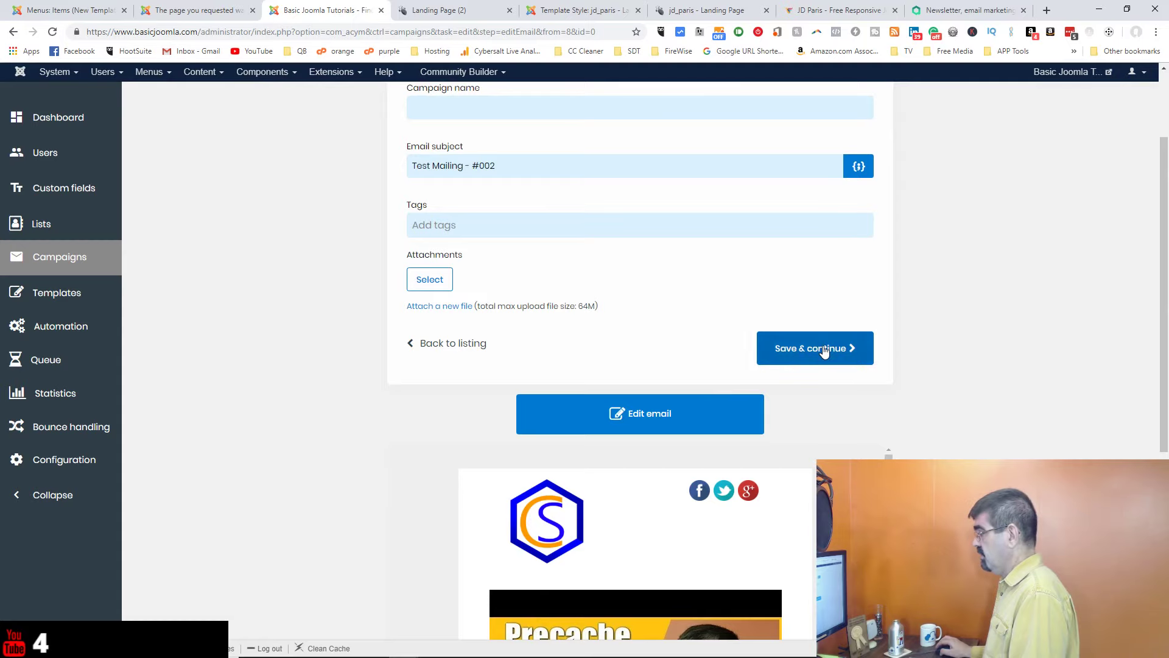
{"action": "scroll", "coordinate": [722, 359], "scroll_direction": "up", "scroll_amount": 2}
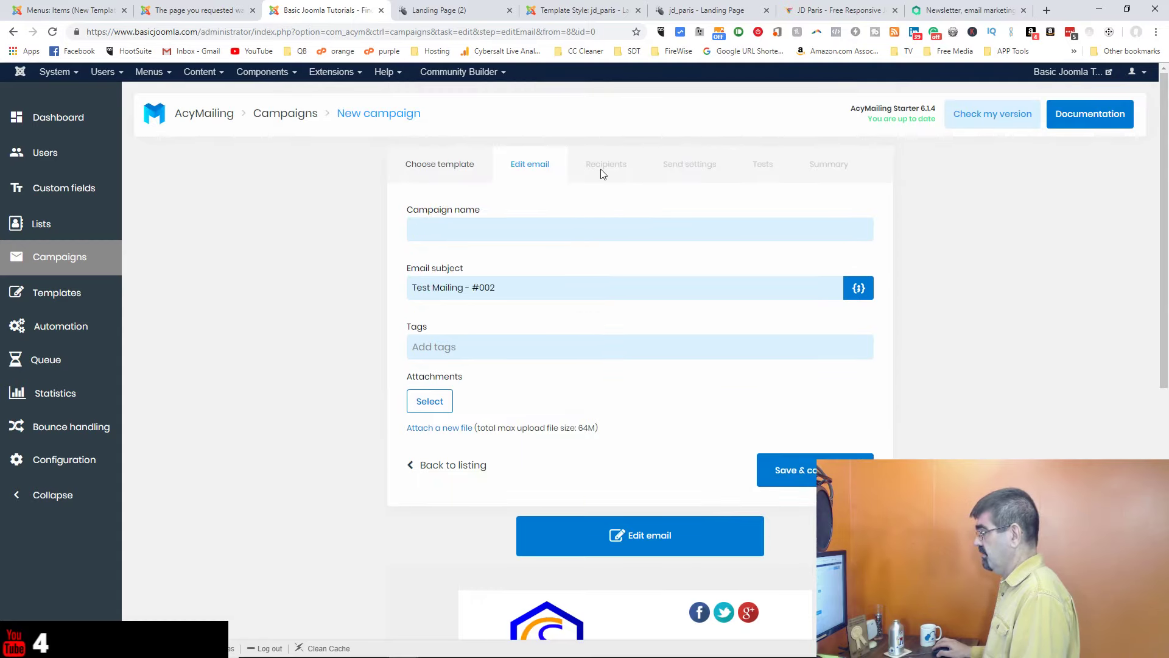
Step: Name the campaign 'test', assign the 'test' recipient list, and continue to send settings
{"action": "left_click", "coordinate": [810, 472]}
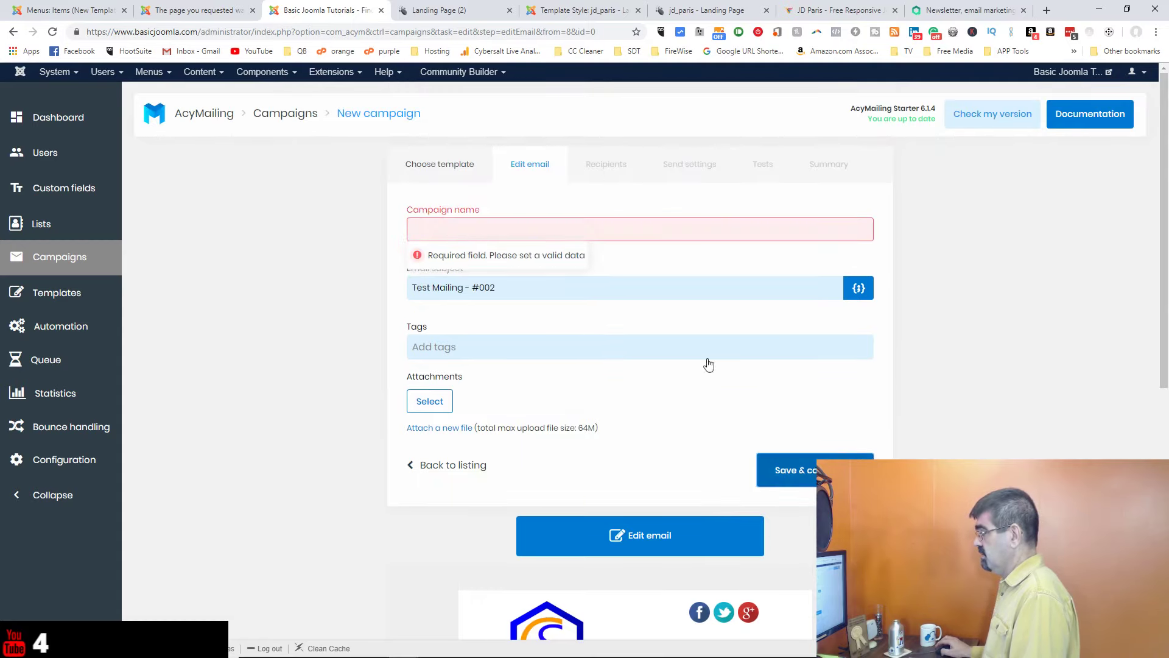
{"action": "left_click", "coordinate": [548, 224]}
{"action": "type", "text": "test"}
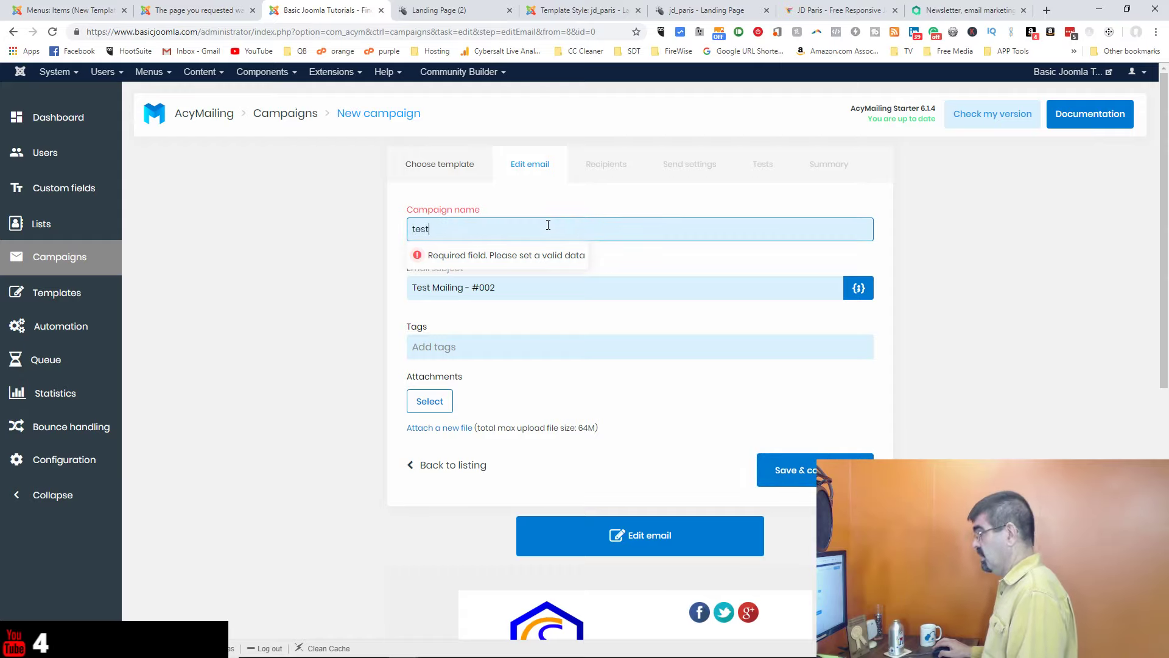
{"action": "left_click", "coordinate": [792, 470]}
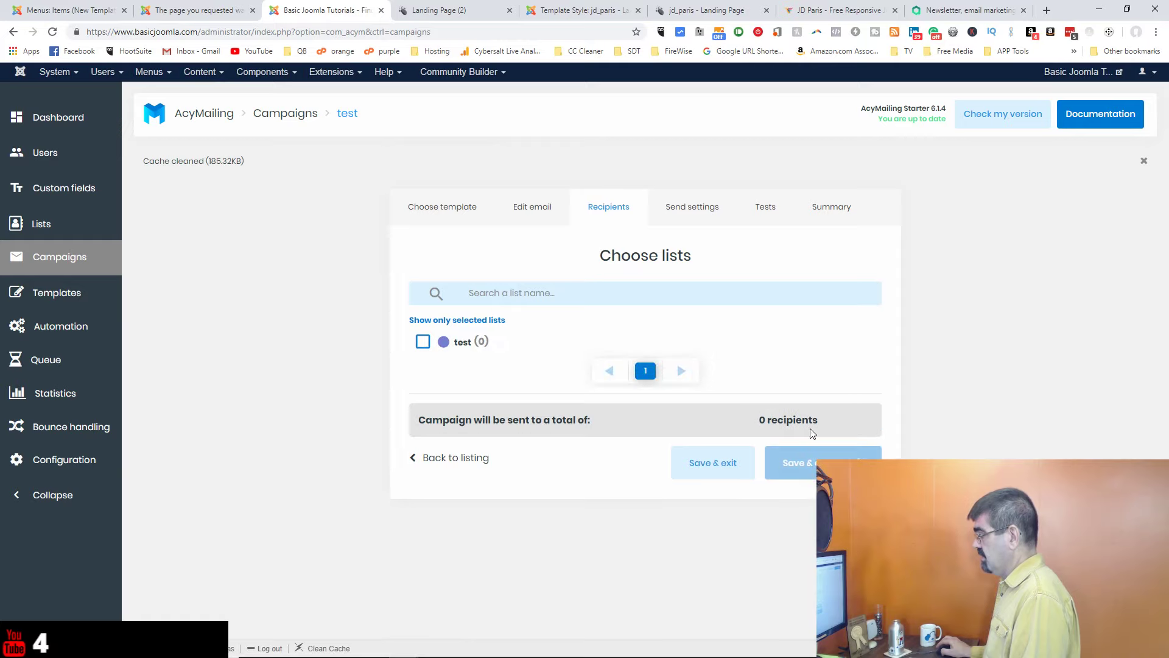
{"action": "left_click", "coordinate": [422, 343]}
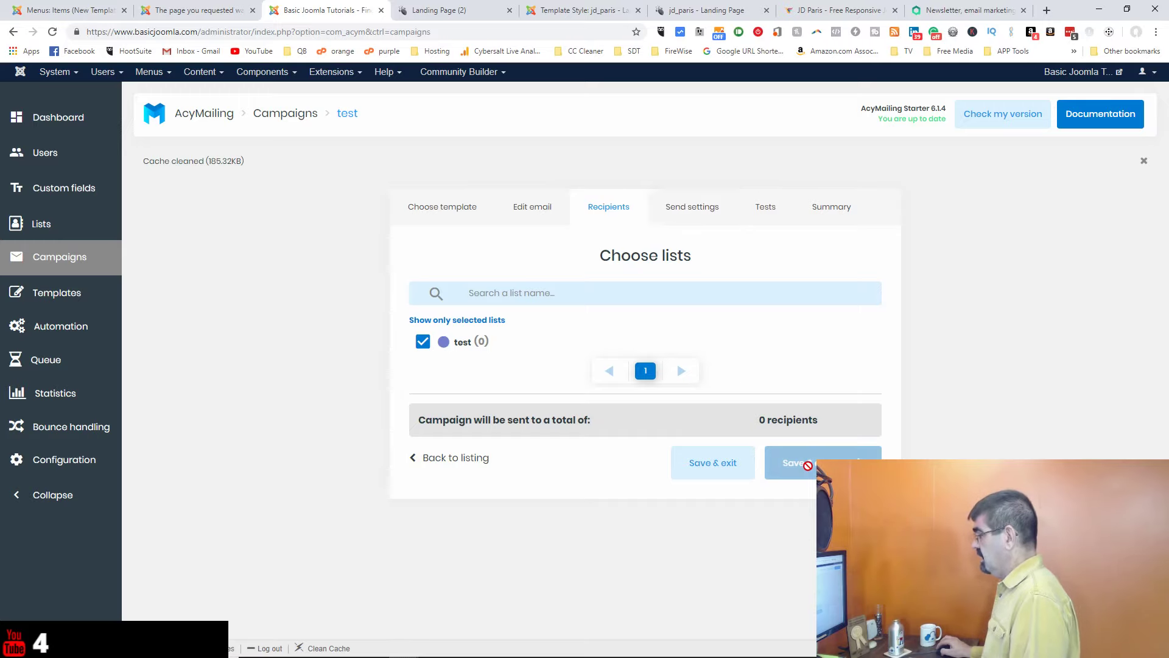
{"action": "left_click", "coordinate": [681, 219]}
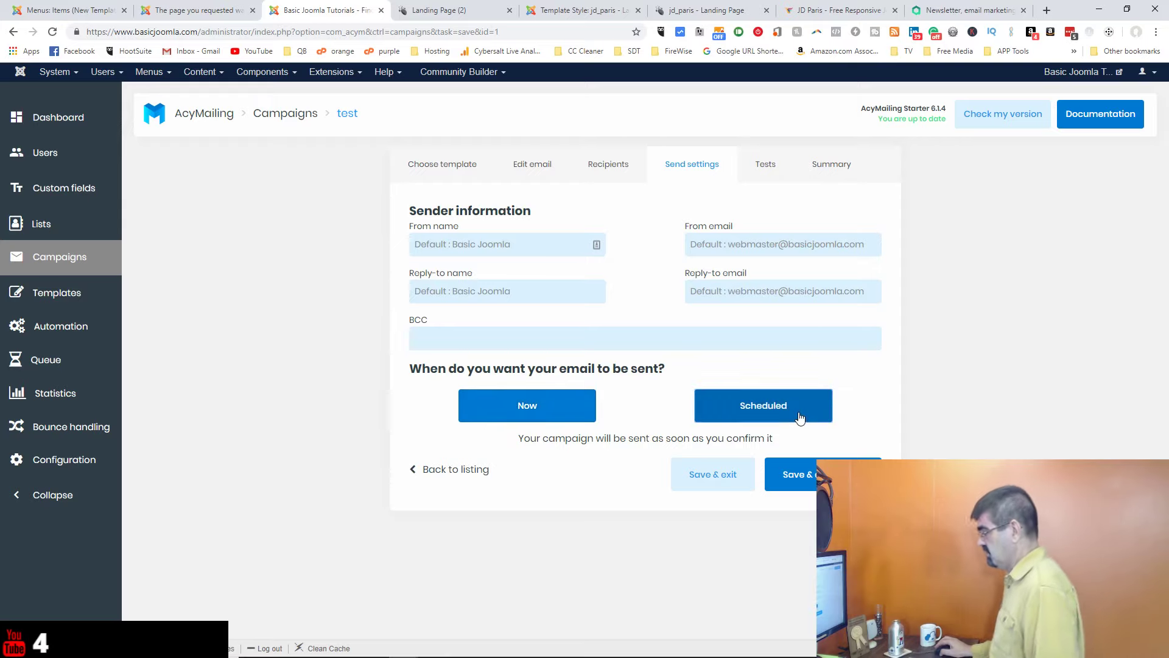
Step: Schedule the campaign for 26 Apr 2019 at 11:55 and save the send settings
{"action": "left_click", "coordinate": [799, 418]}
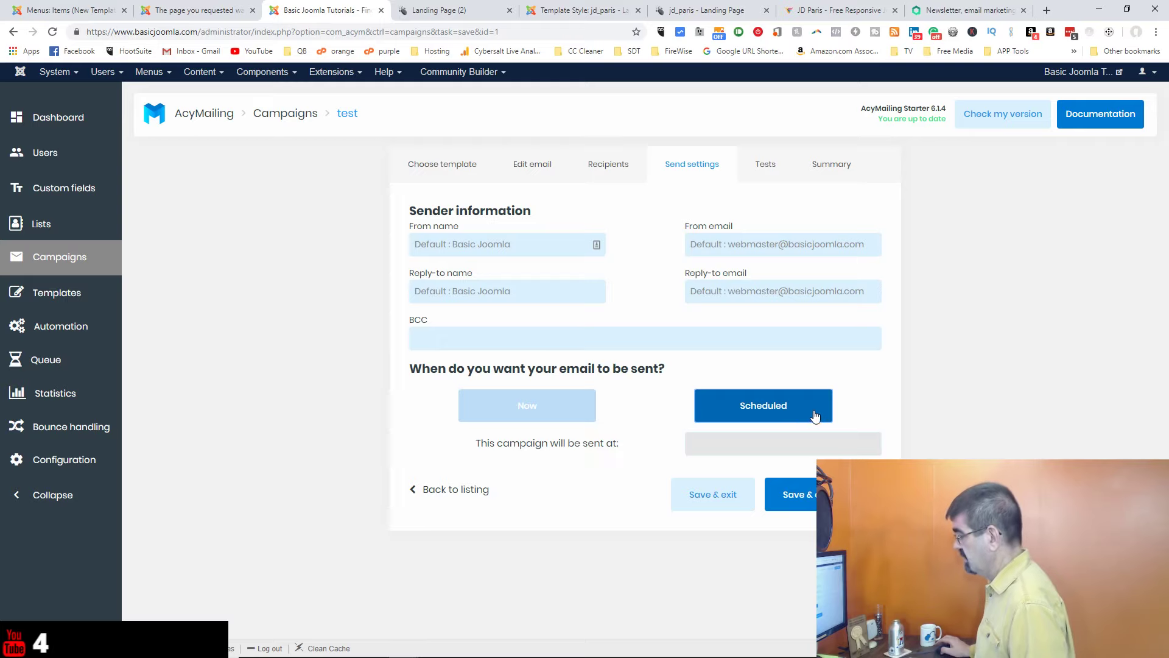
{"action": "left_click", "coordinate": [807, 494]}
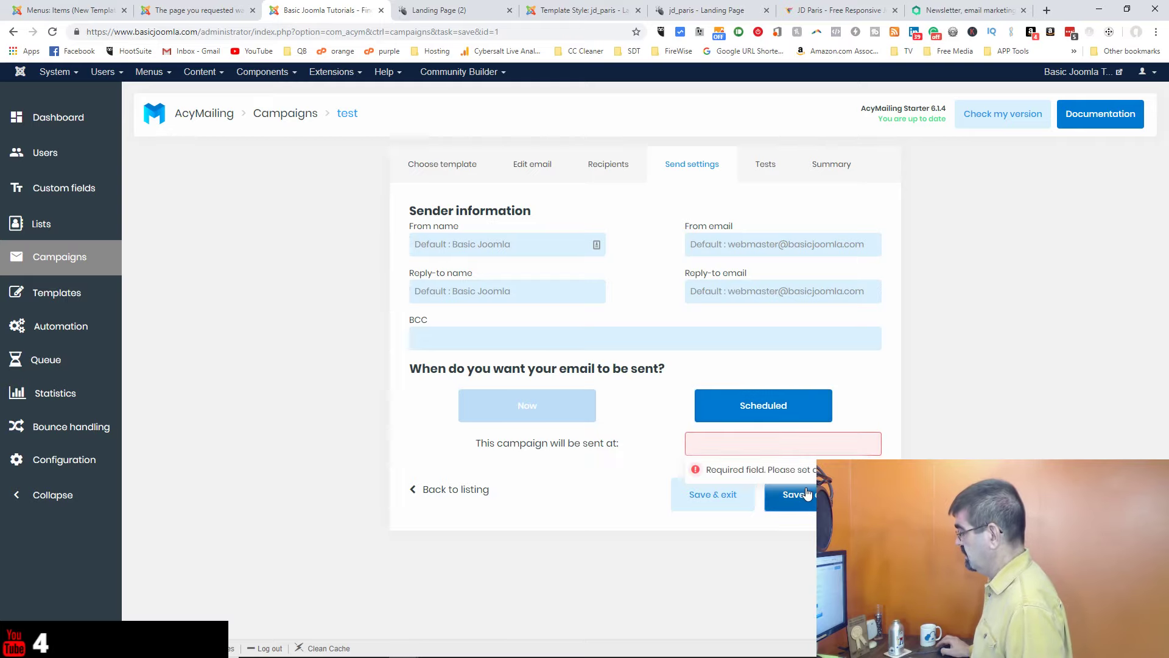
{"action": "left_click", "coordinate": [813, 443]}
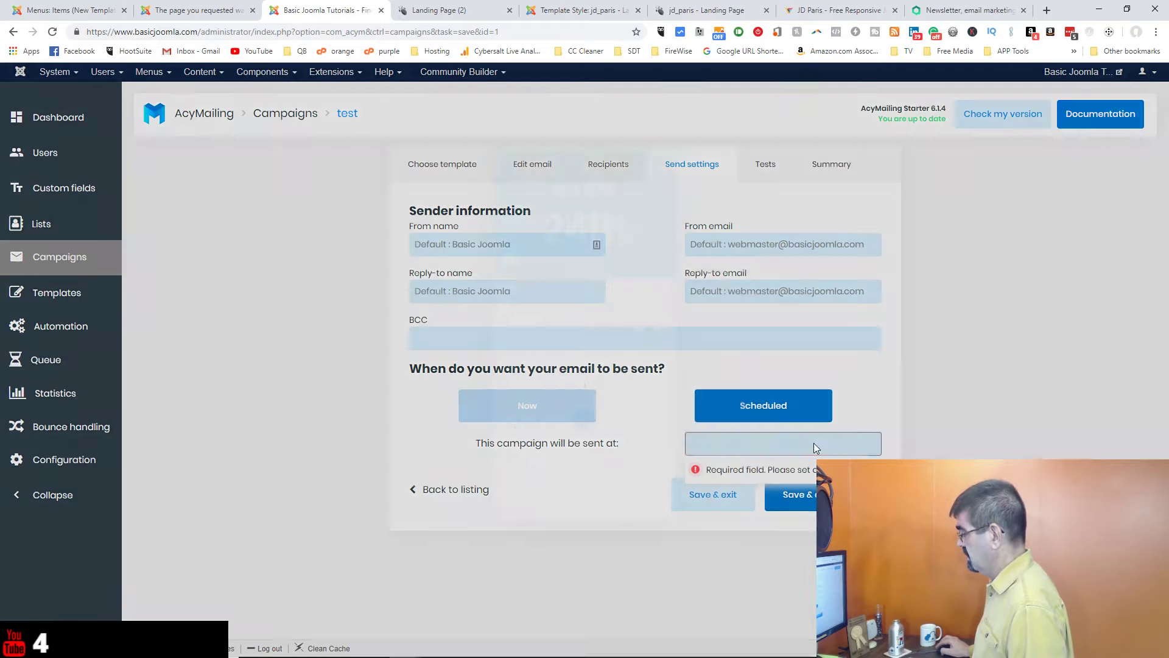
{"action": "right_click", "coordinate": [627, 445]}
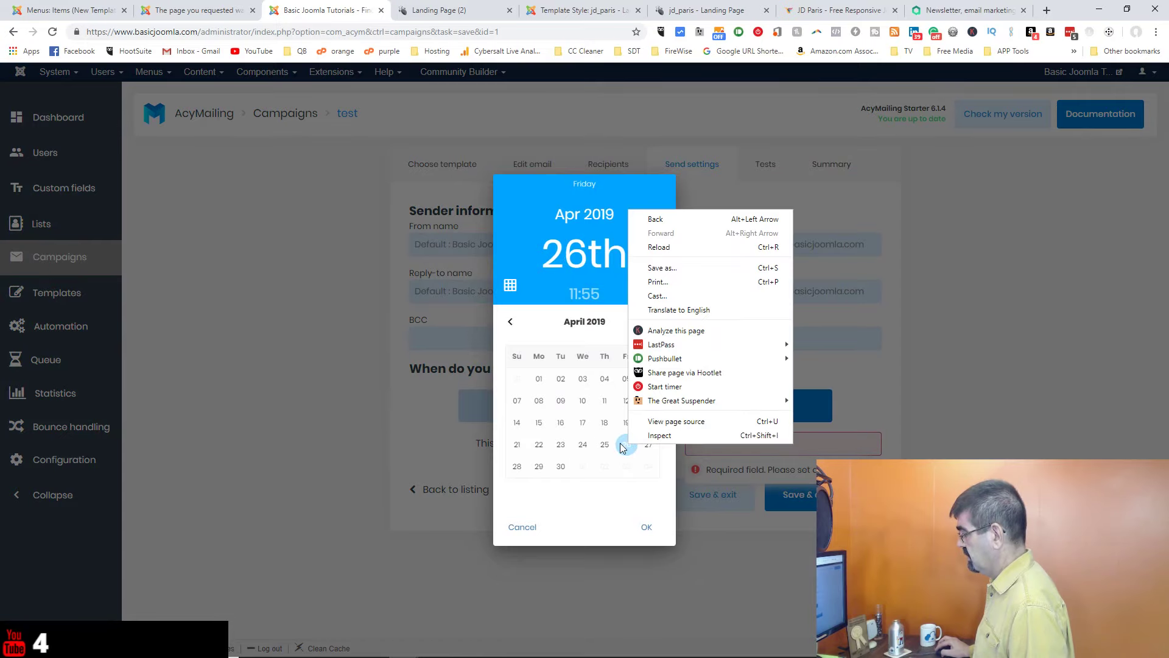
{"action": "left_click", "coordinate": [620, 445]}
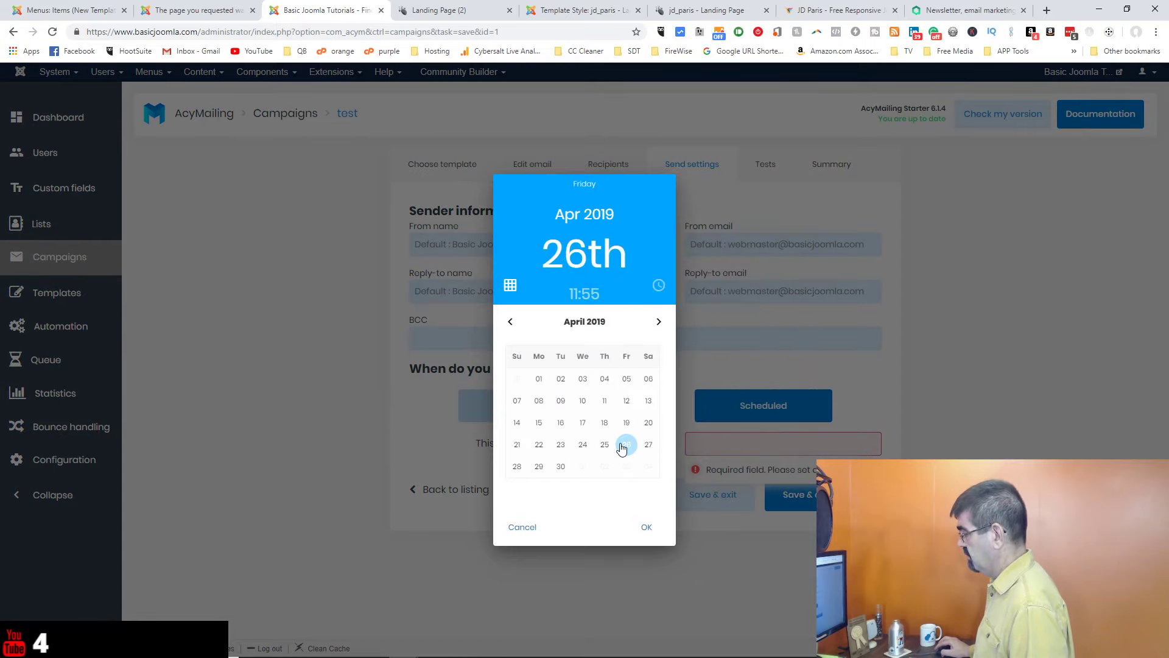
{"action": "left_click", "coordinate": [647, 527]}
{"action": "left_click", "coordinate": [791, 494]}
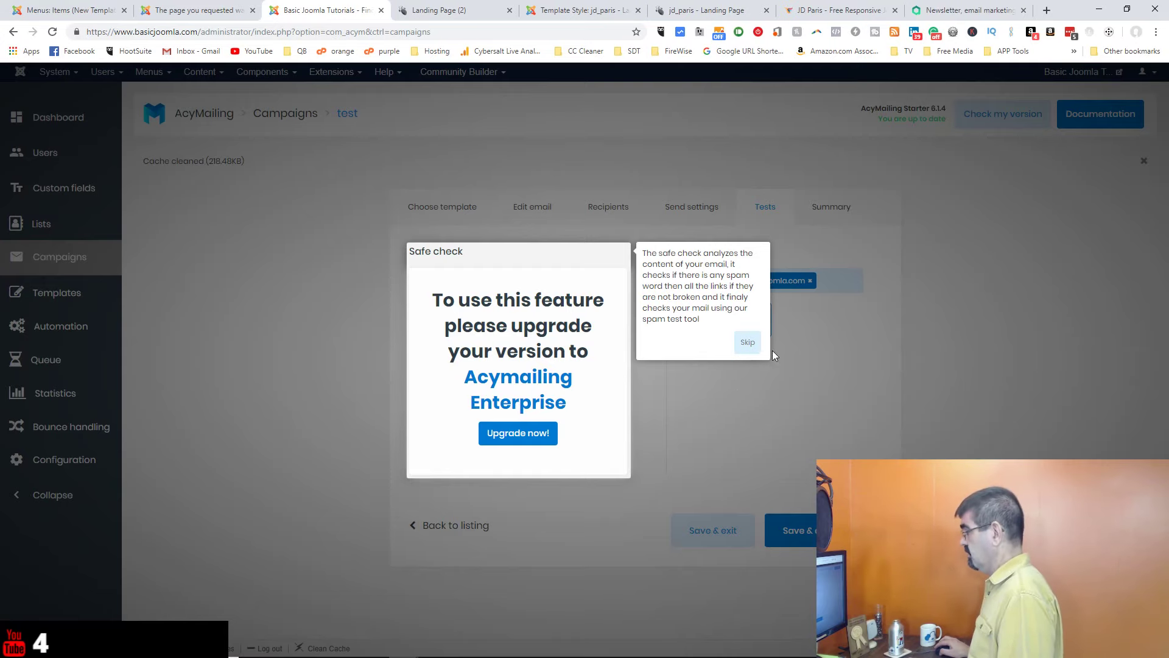
Step: Send a test of 'Test Mailing - #002' and bring the Gmail window over the admin page
{"action": "left_click", "coordinate": [748, 342]}
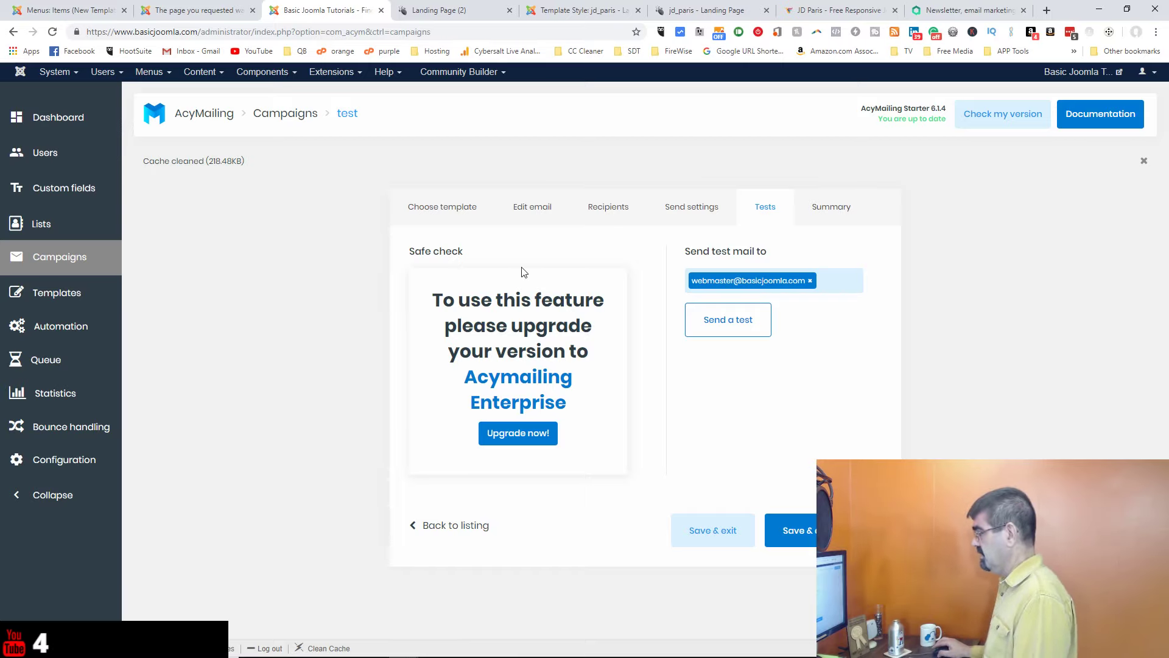
{"action": "left_click", "coordinate": [757, 334]}
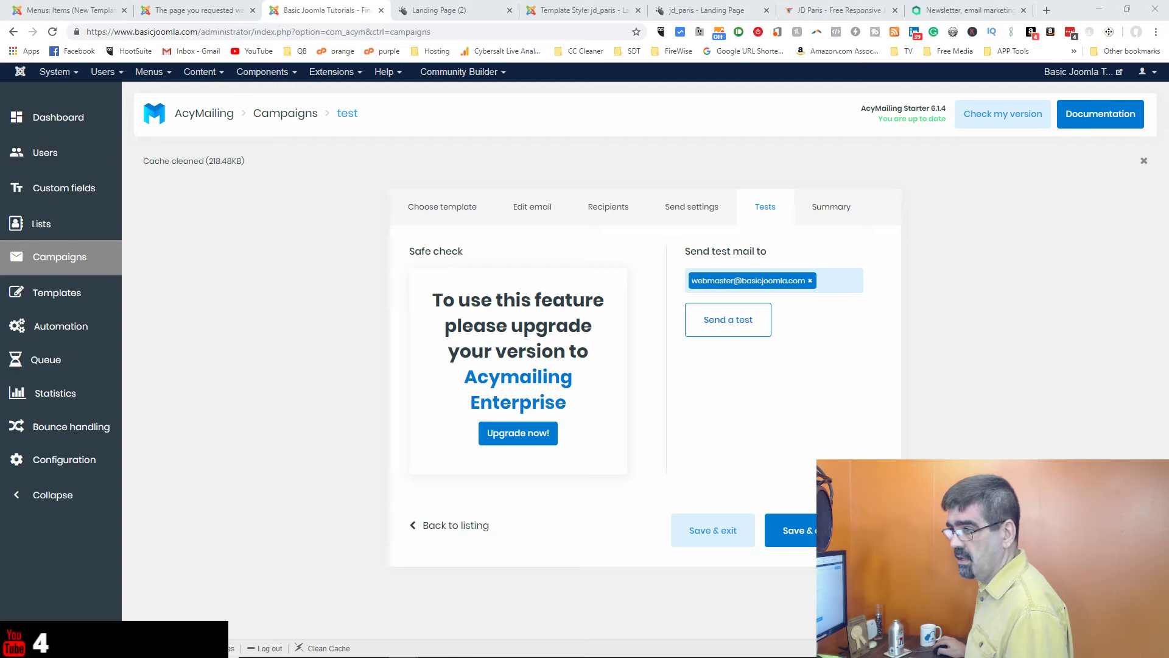
{"action": "left_click_drag", "start_coordinate": [0, 23], "coordinate": [733, 8]}
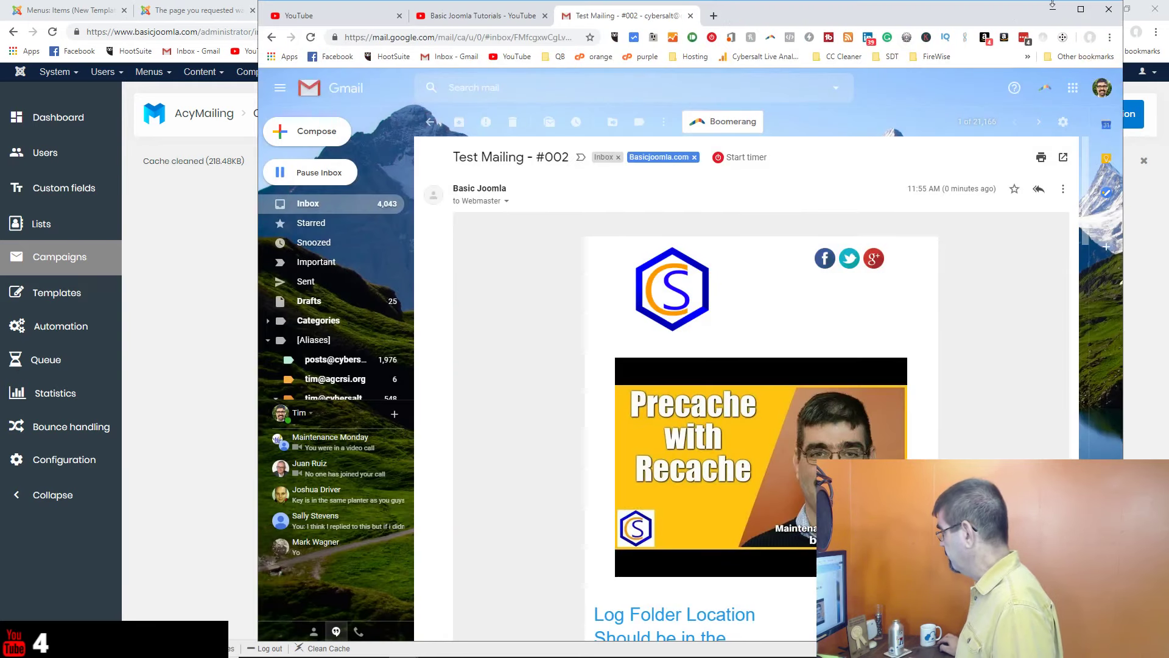
Step: Maximize Gmail, read through the Test Mailing - #002 email, then return to the Joomla campaign
{"action": "left_click", "coordinate": [1081, 9]}
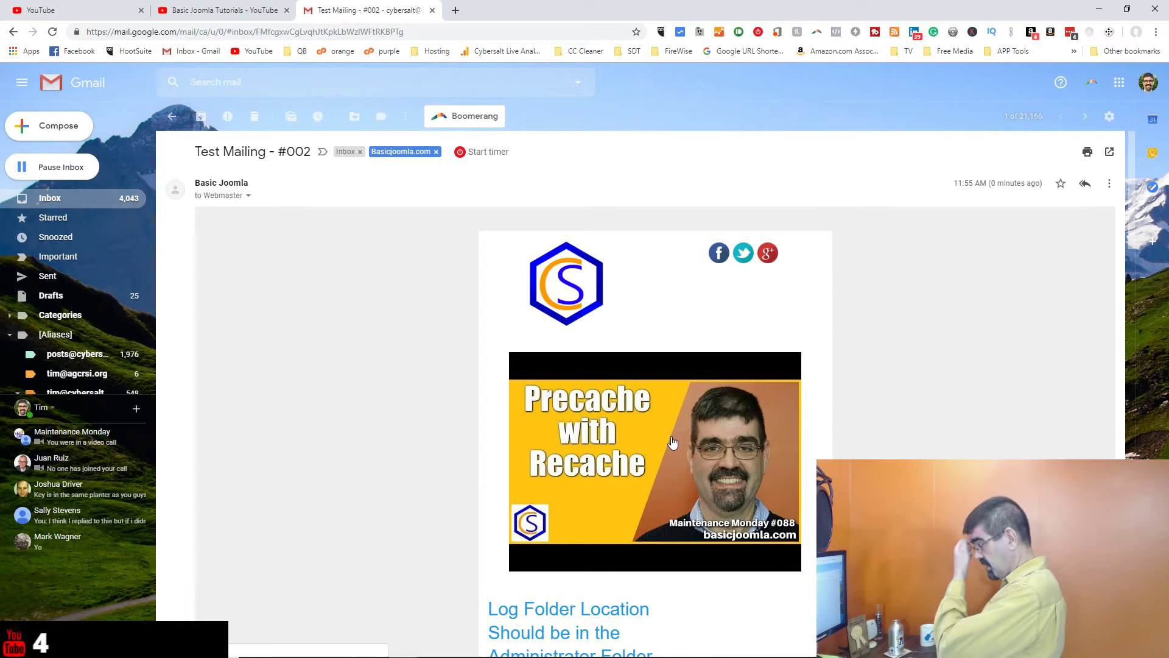
{"action": "scroll", "coordinate": [672, 442], "scroll_direction": "down", "scroll_amount": 1}
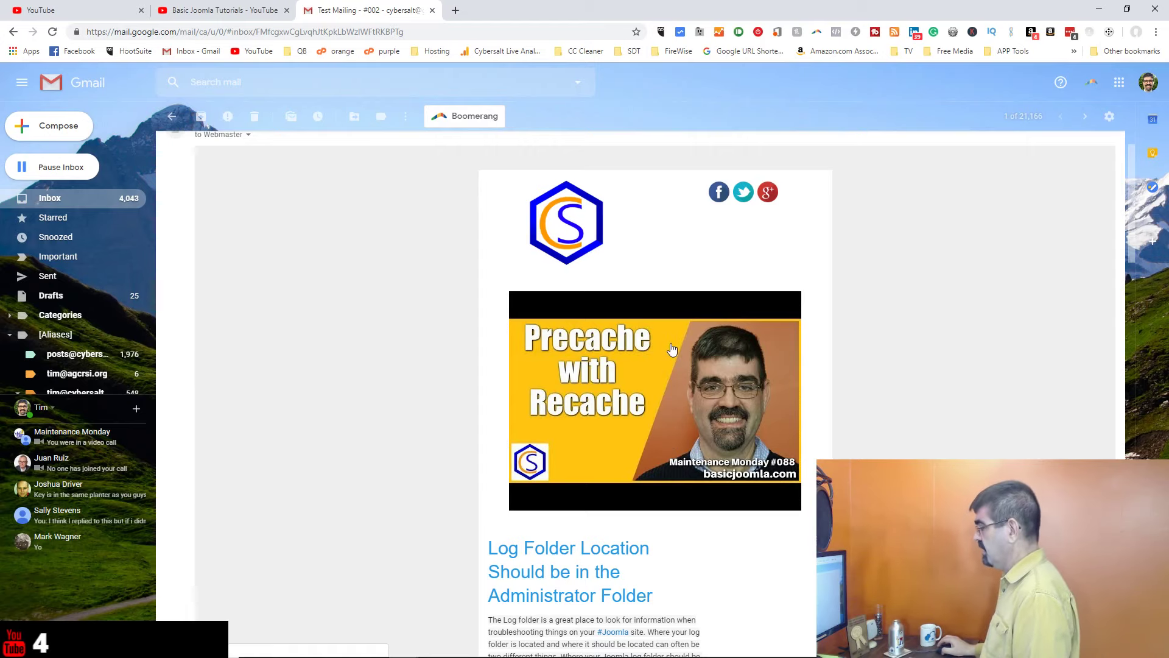
{"action": "scroll", "coordinate": [672, 350], "scroll_direction": "down", "scroll_amount": 3}
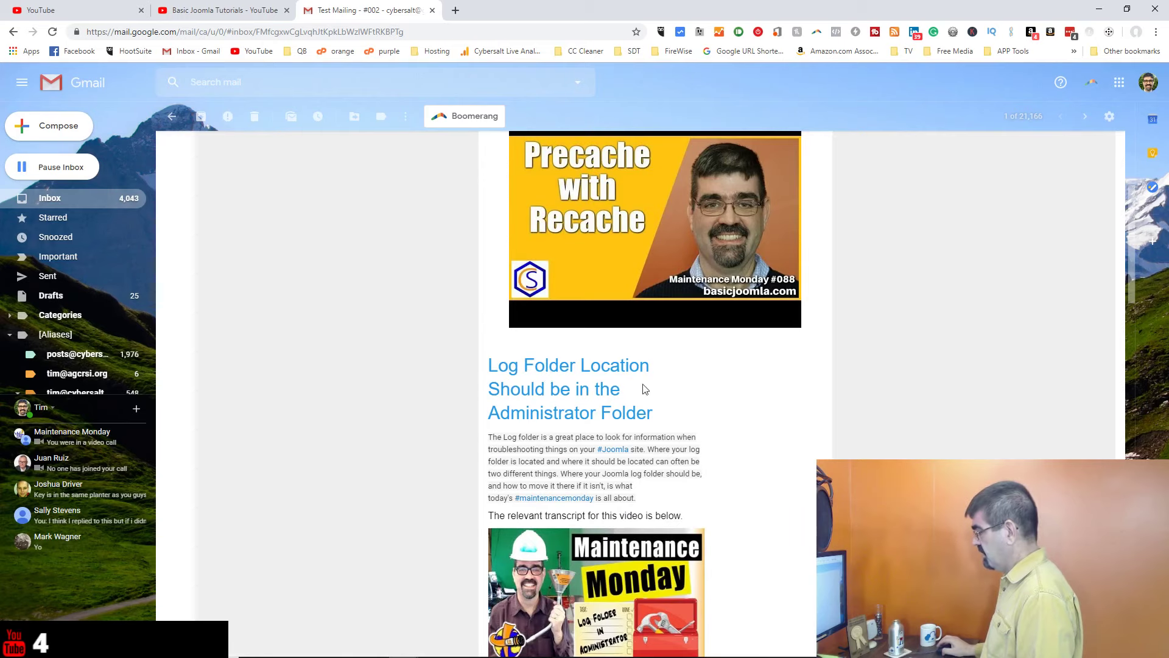
{"action": "scroll", "coordinate": [641, 385], "scroll_direction": "down", "scroll_amount": 3}
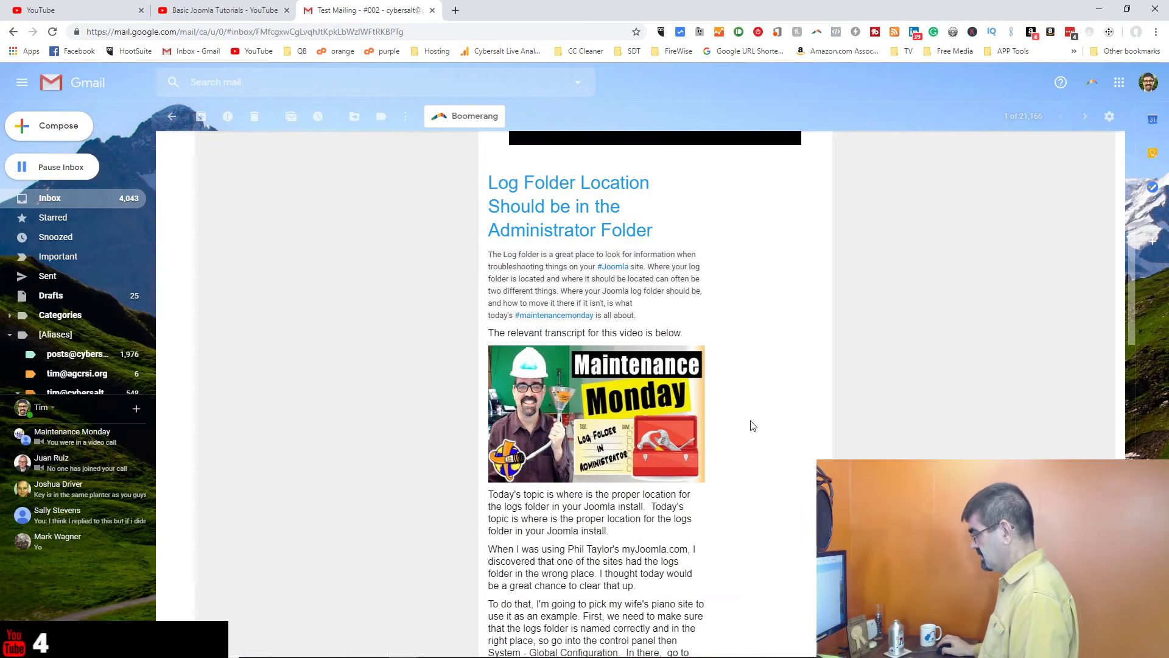
{"action": "scroll", "coordinate": [764, 318], "scroll_direction": "down", "scroll_amount": 20}
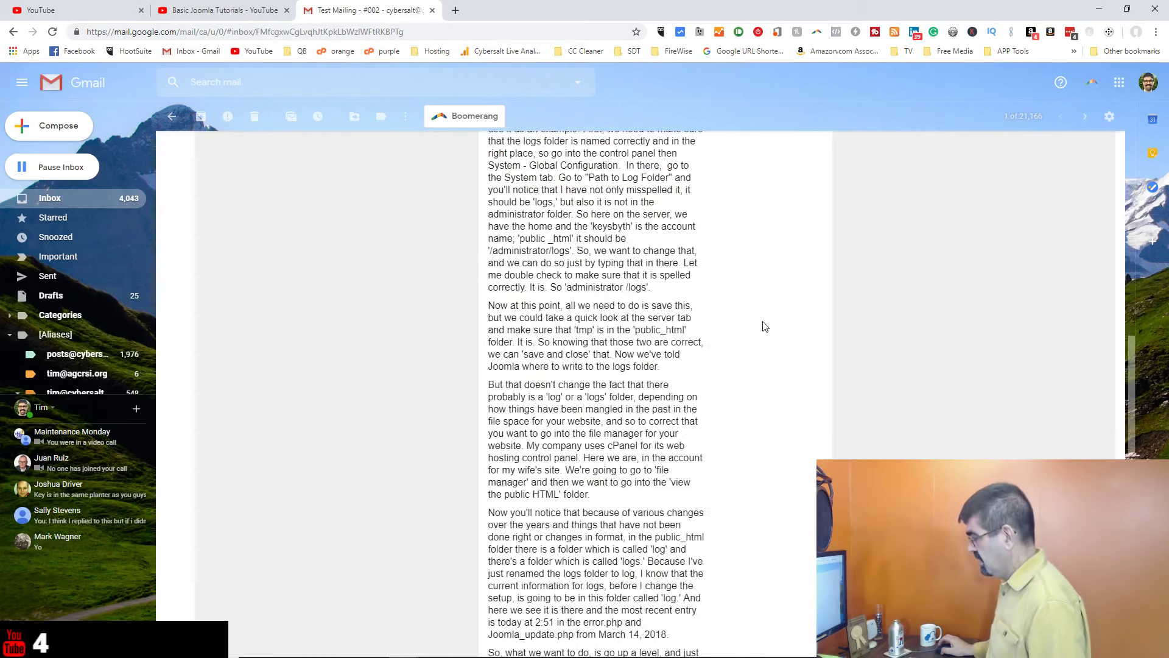
{"action": "scroll", "coordinate": [765, 327], "scroll_direction": "up", "scroll_amount": 15}
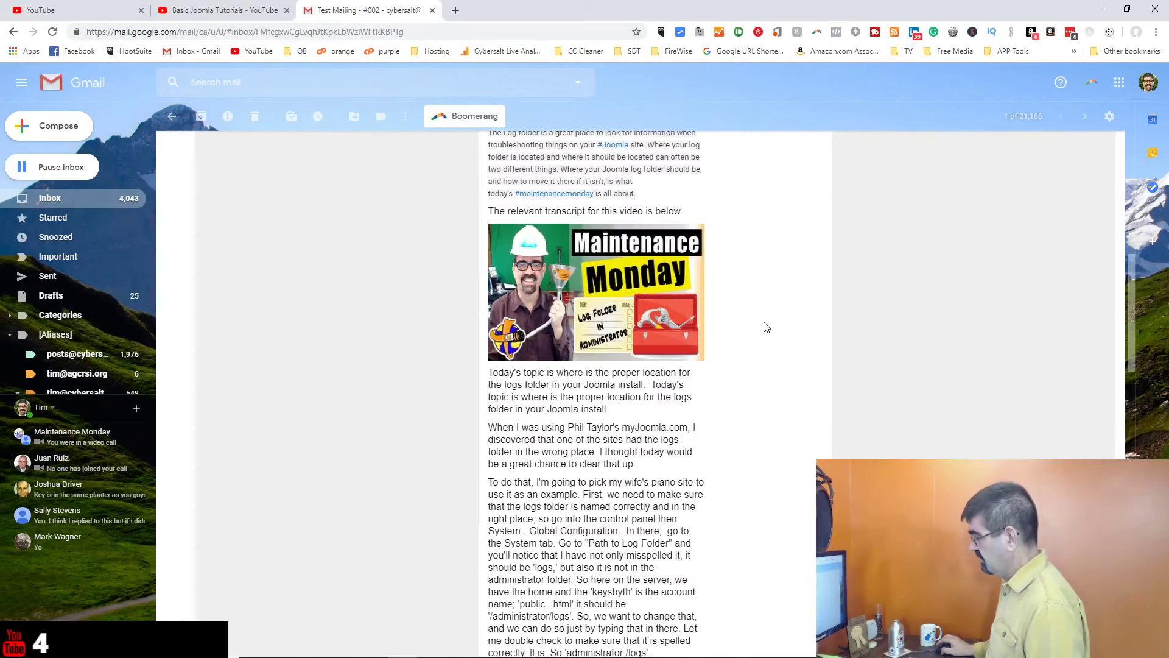
{"action": "scroll", "coordinate": [675, 260], "scroll_direction": "up", "scroll_amount": 3}
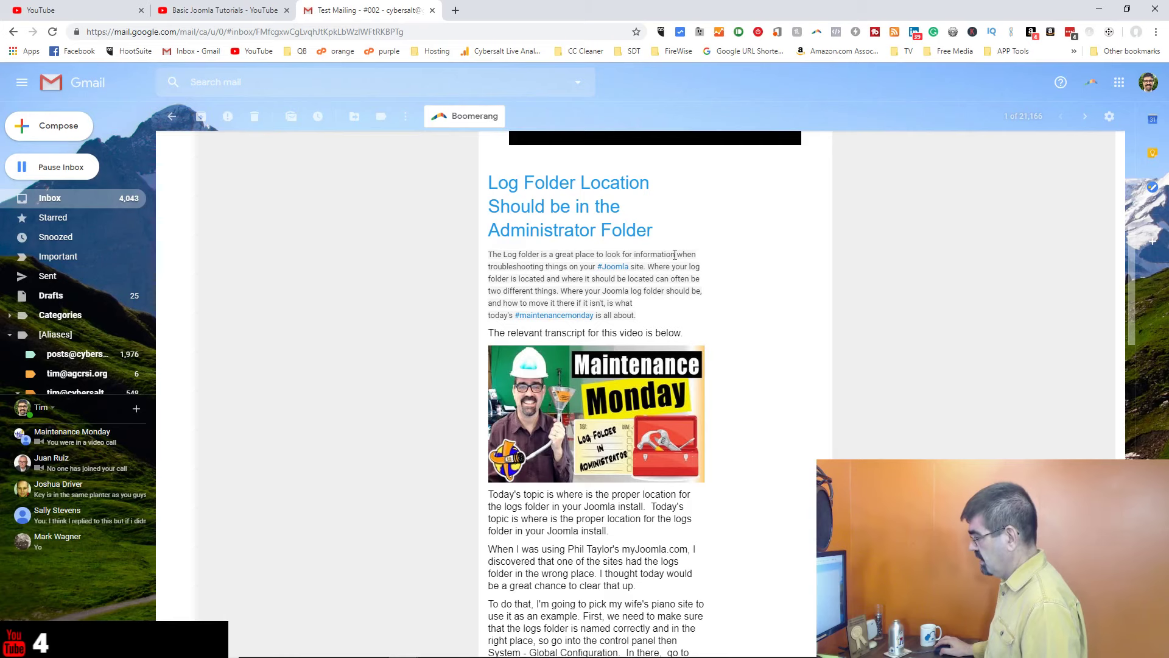
{"action": "scroll", "coordinate": [675, 255], "scroll_direction": "down", "scroll_amount": 3}
{"action": "scroll", "coordinate": [675, 255], "scroll_direction": "up", "scroll_amount": 9}
{"action": "scroll", "coordinate": [674, 257], "scroll_direction": "down", "scroll_amount": 5}
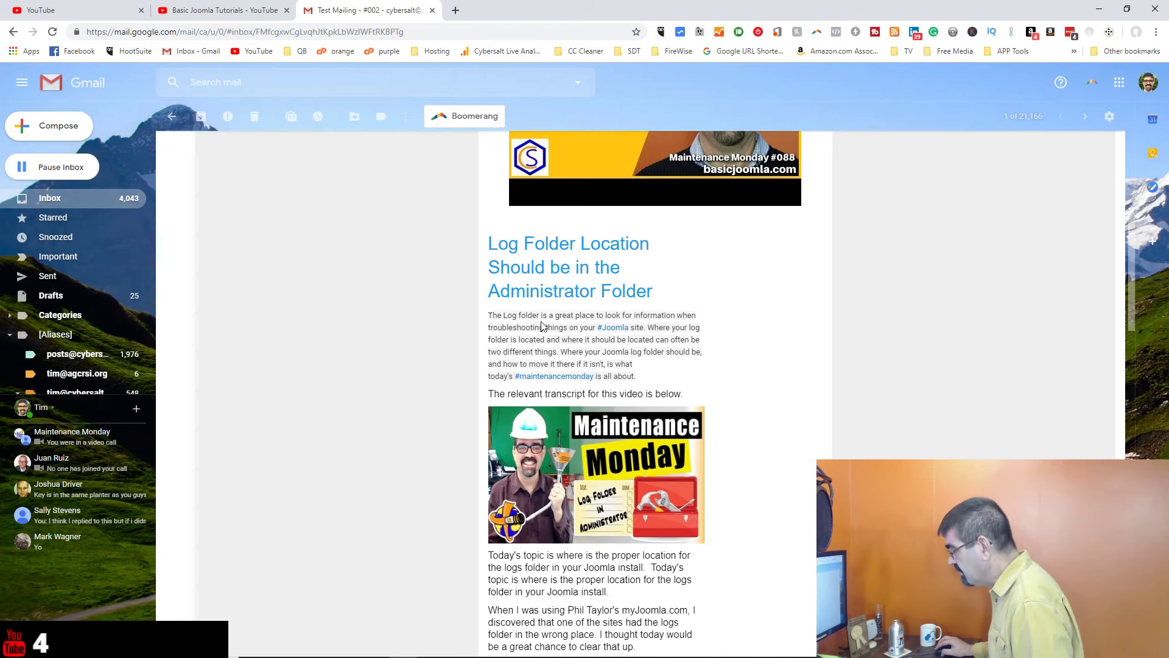
{"action": "scroll", "coordinate": [515, 323], "scroll_direction": "down", "scroll_amount": 20}
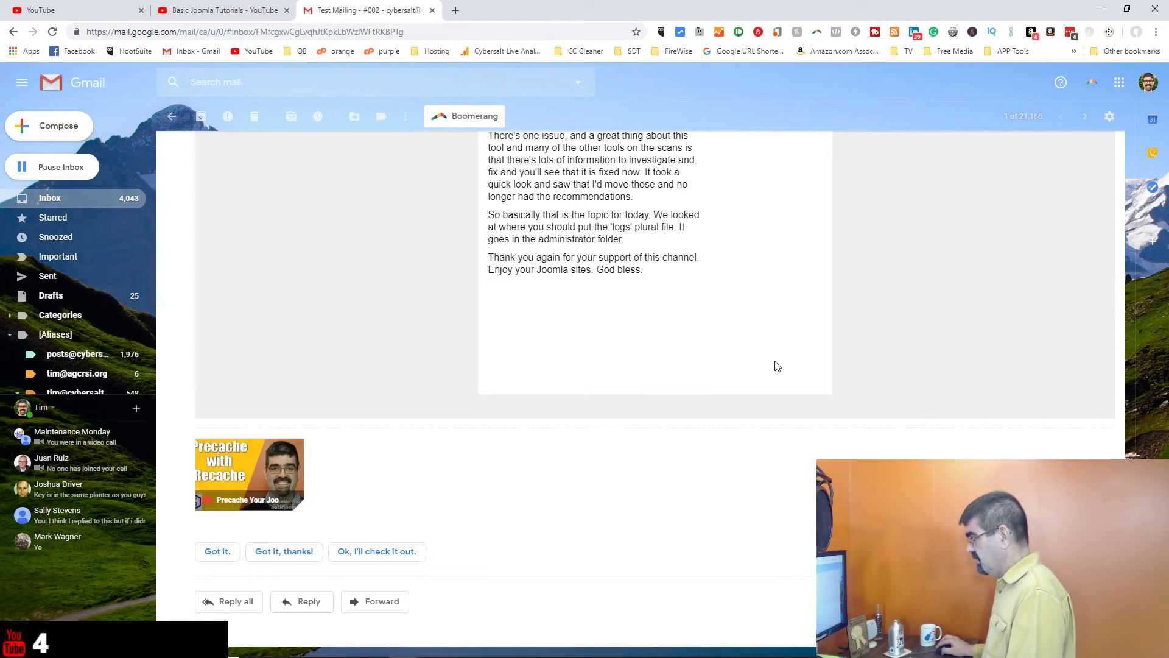
{"action": "scroll", "coordinate": [879, 362], "scroll_direction": "up", "scroll_amount": 20}
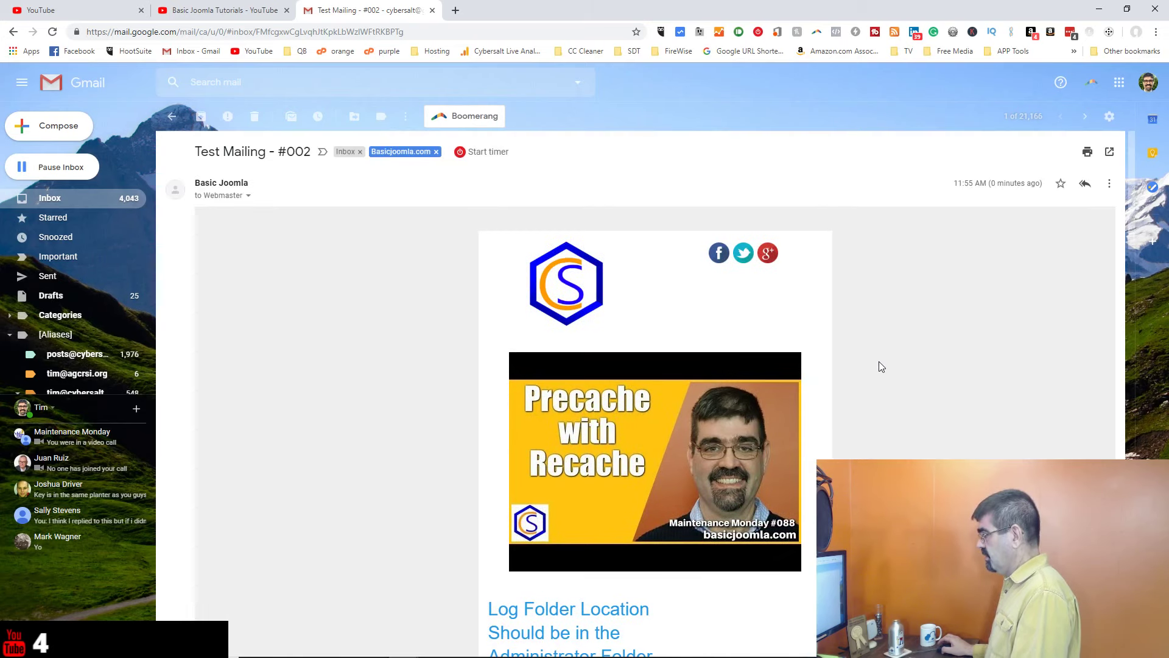
{"action": "scroll", "coordinate": [878, 362], "scroll_direction": "down", "scroll_amount": 6}
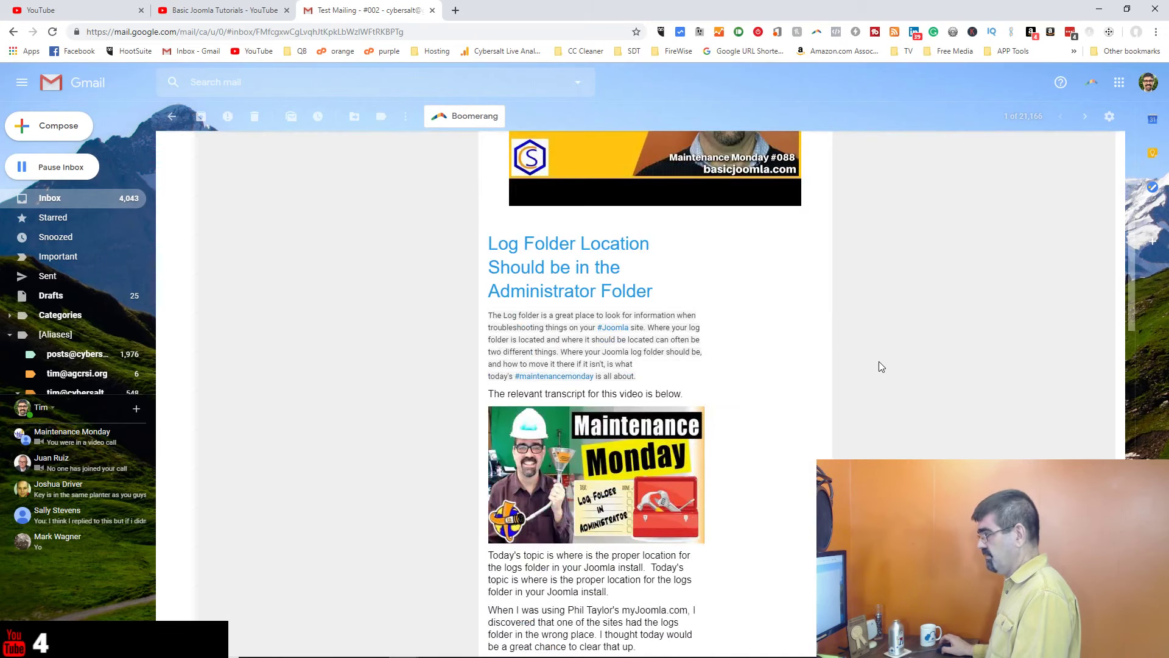
{"action": "scroll", "coordinate": [731, 311], "scroll_direction": "up", "scroll_amount": 4}
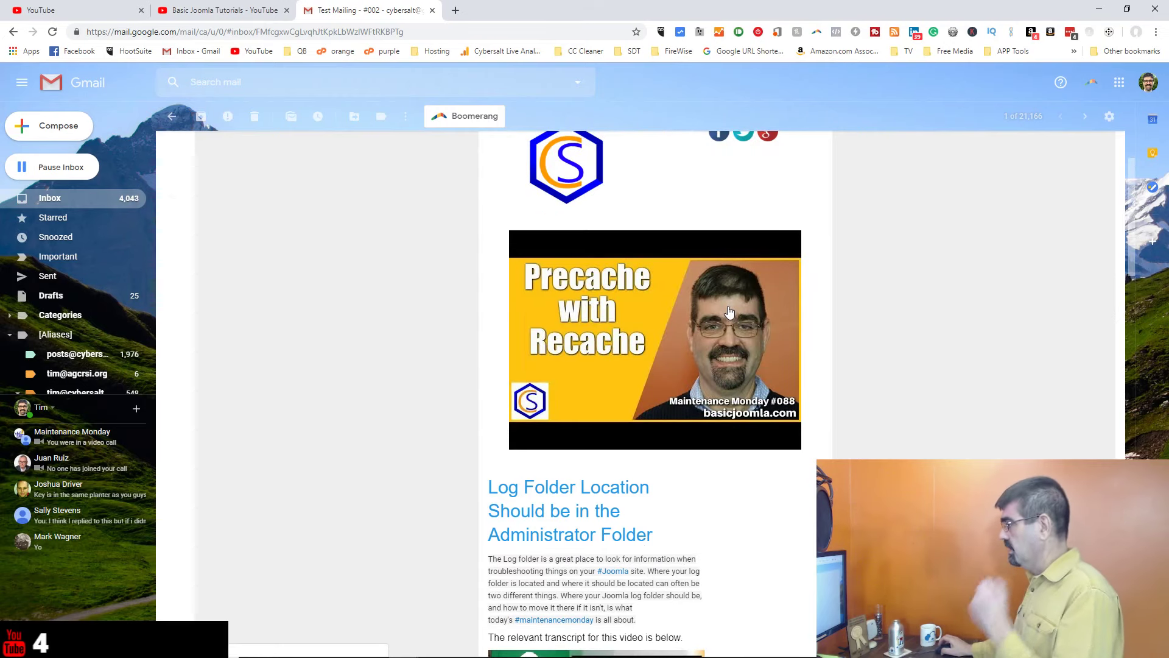
{"action": "scroll", "coordinate": [729, 312], "scroll_direction": "up", "scroll_amount": 2}
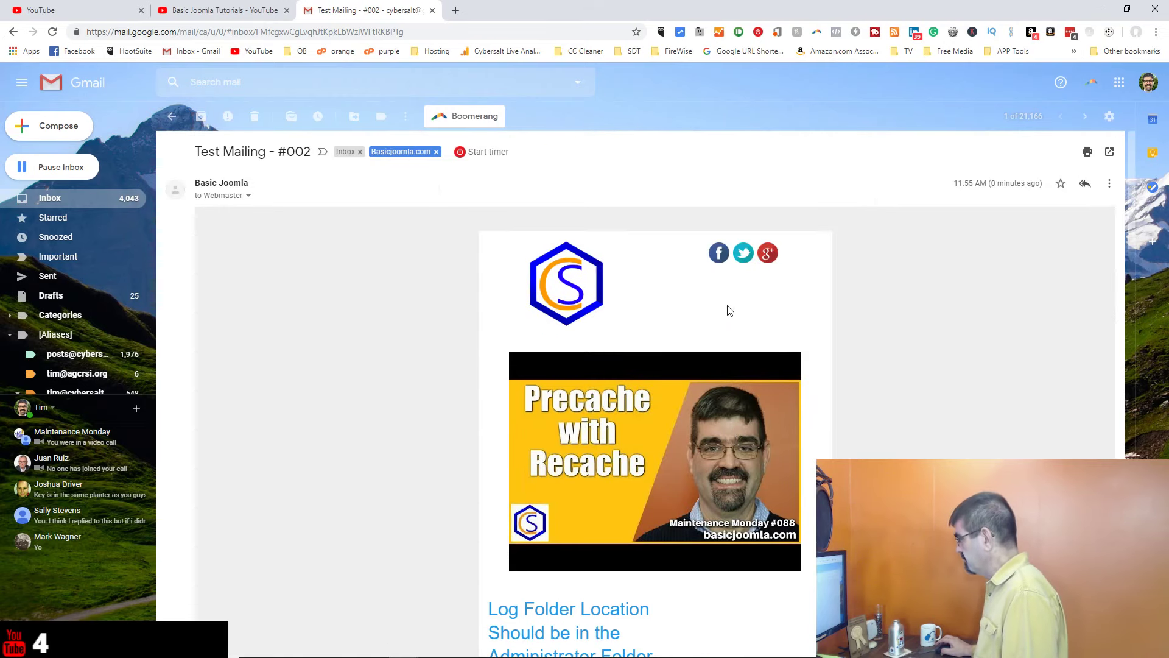
{"action": "left_click", "coordinate": [204, 12]}
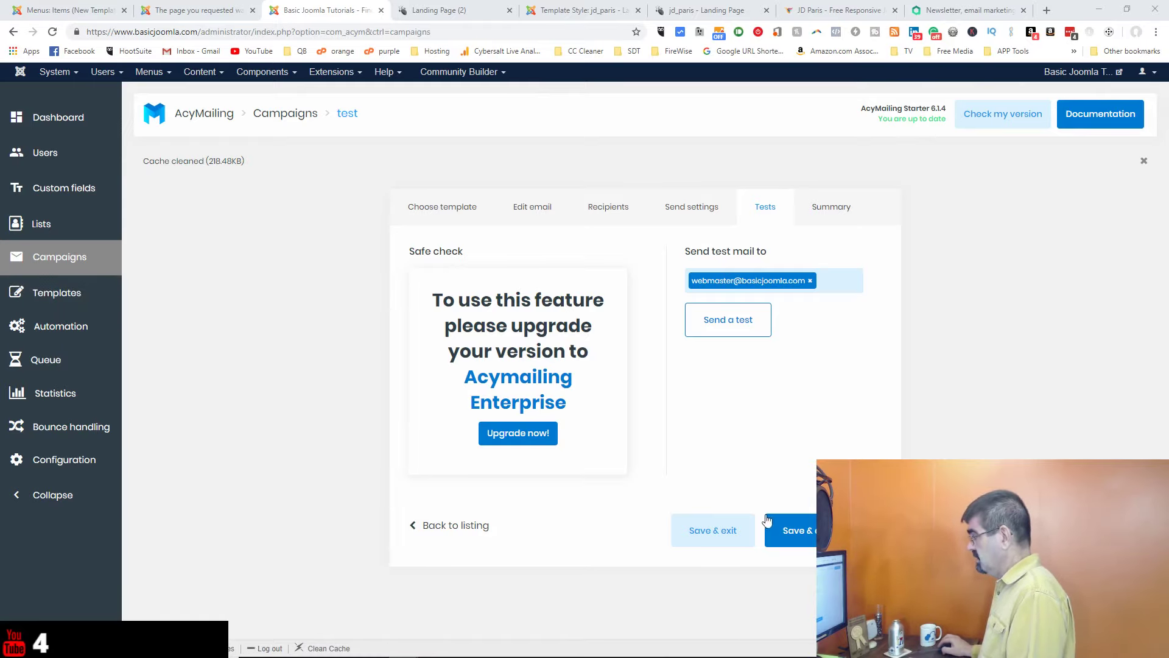
Step: Advance the test campaign to its Summary and save it as a draft
{"action": "left_click", "coordinate": [816, 545]}
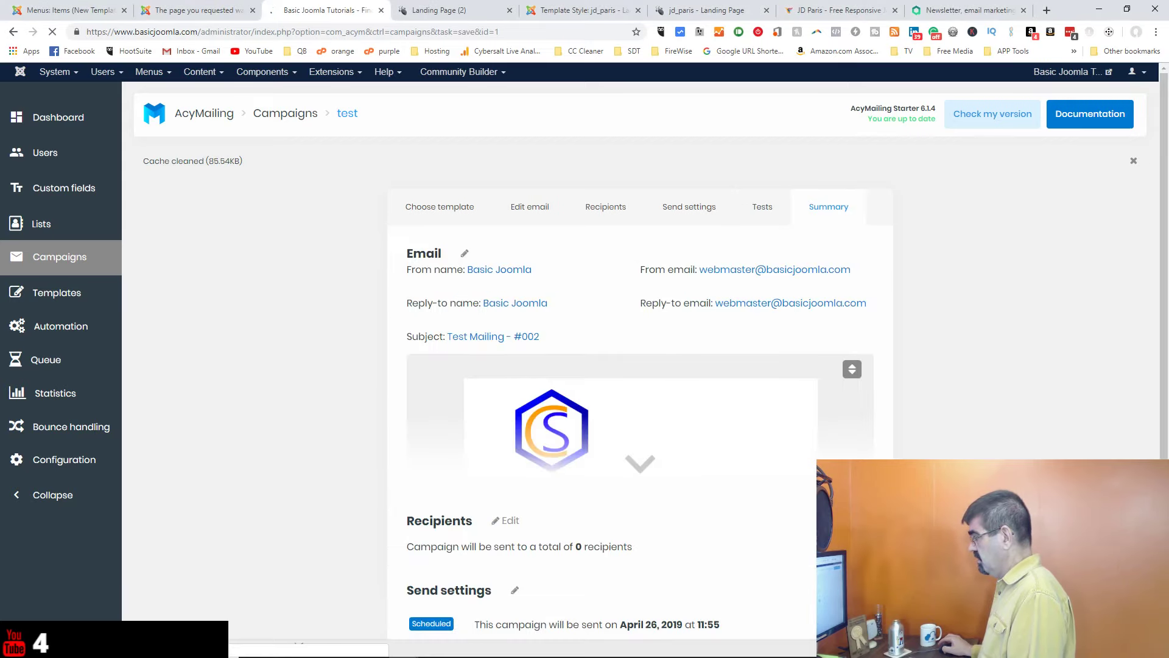
{"action": "scroll", "coordinate": [637, 391], "scroll_direction": "down", "scroll_amount": 2}
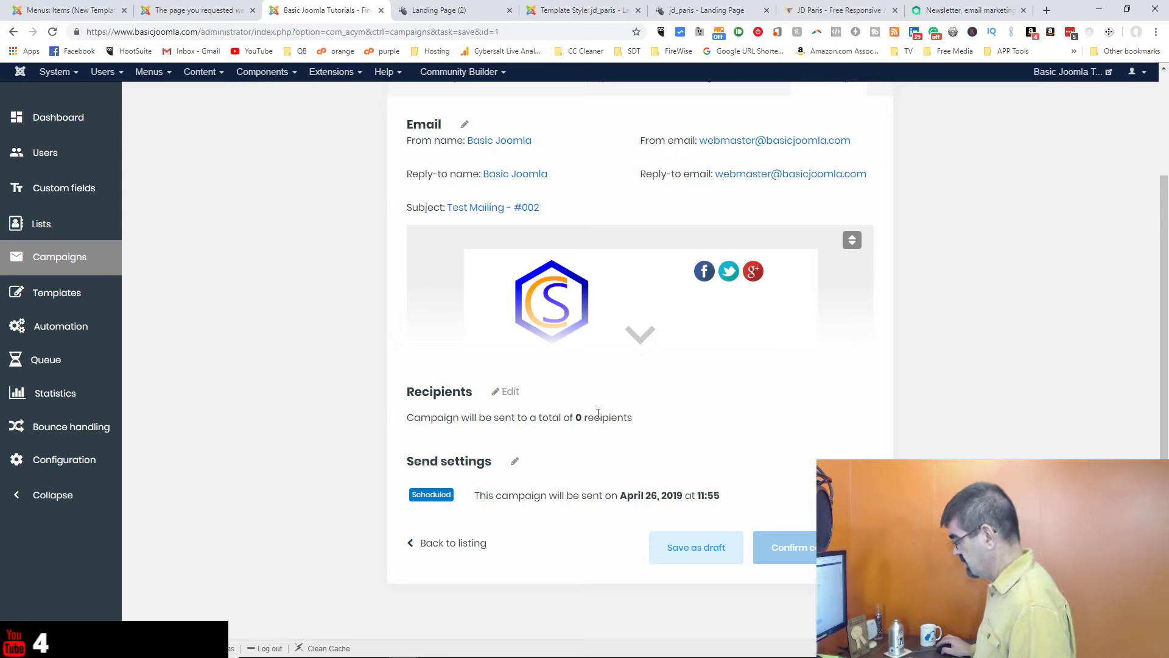
{"action": "left_click", "coordinate": [719, 563]}
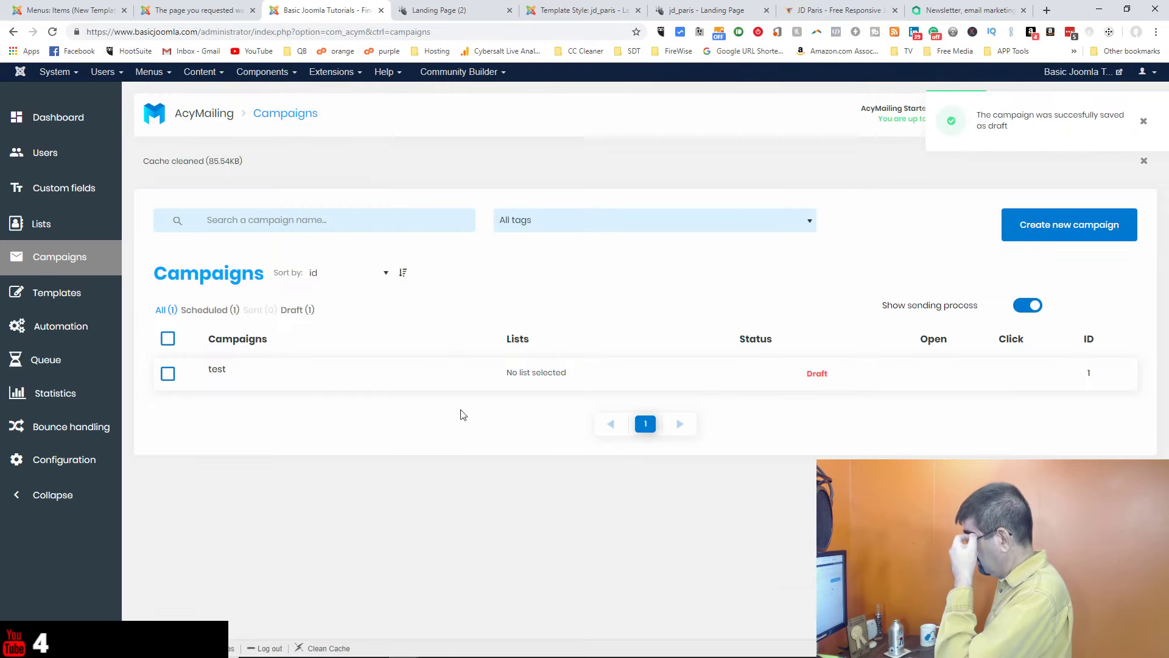
Step: Reopen the draft test campaign's Summary, showing 0 recipients and April 26, 2019, 11:55 scheduling
{"action": "left_click", "coordinate": [168, 373]}
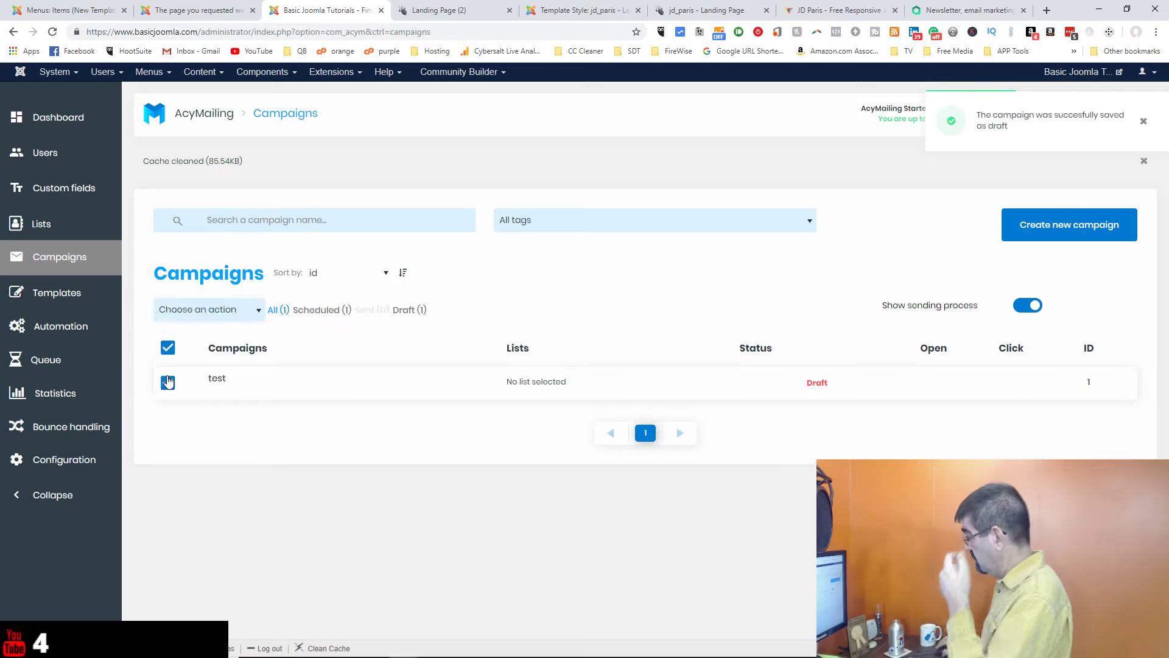
{"action": "left_click", "coordinate": [223, 378]}
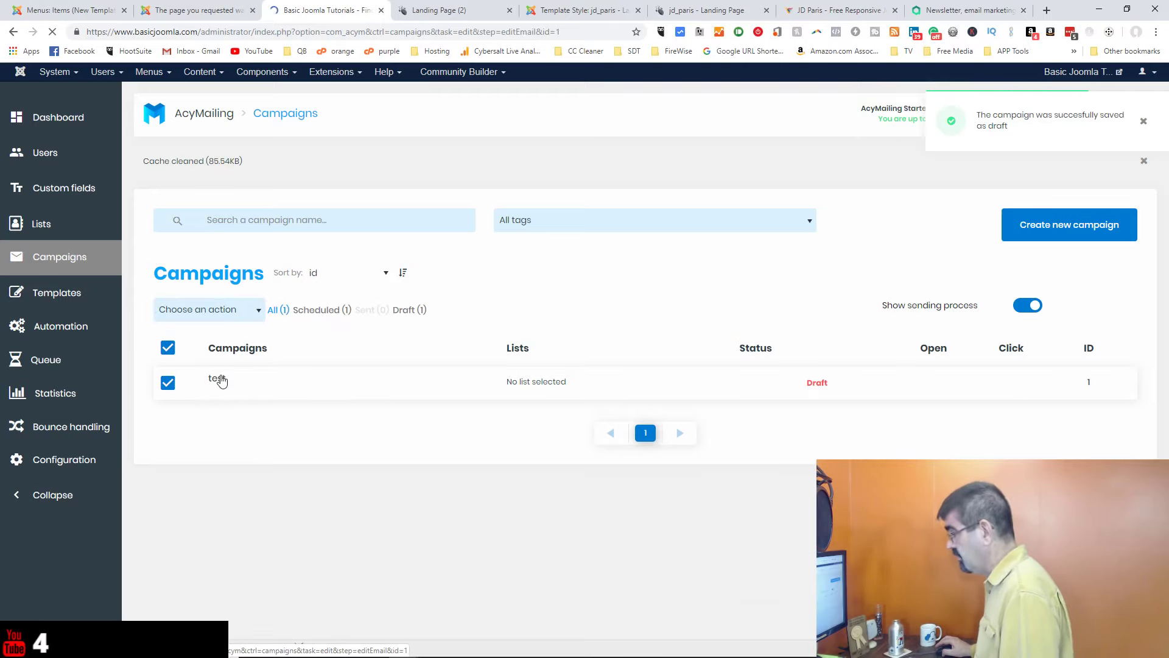
{"action": "scroll", "coordinate": [801, 420], "scroll_direction": "down", "scroll_amount": 8}
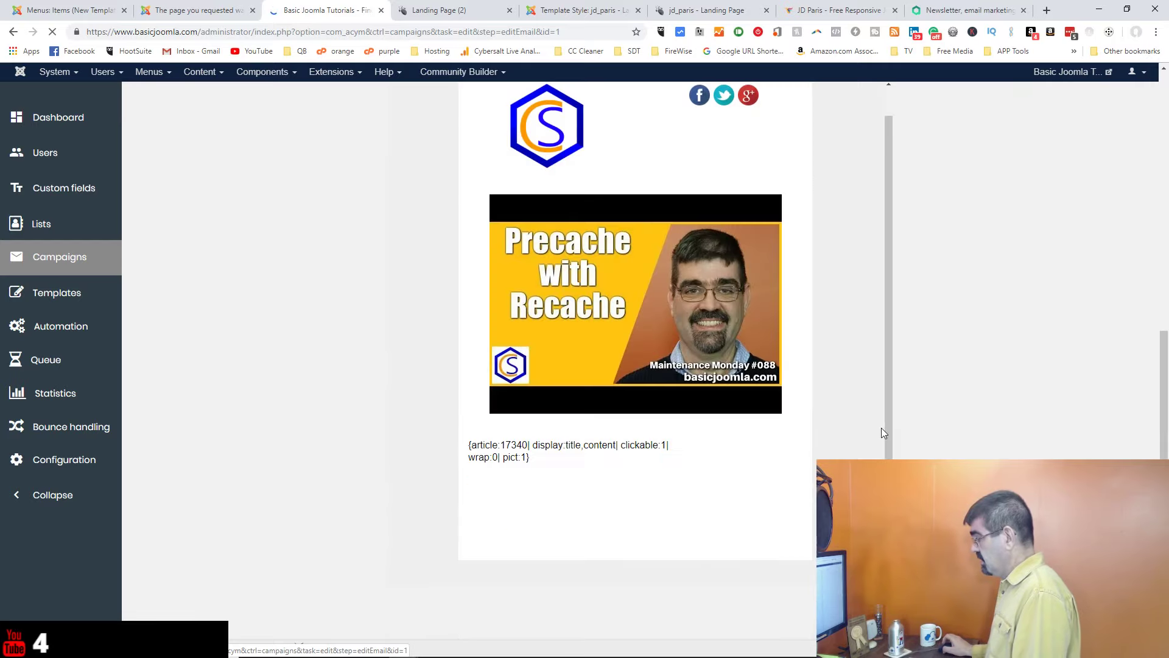
{"action": "scroll", "coordinate": [815, 409], "scroll_direction": "up", "scroll_amount": 8}
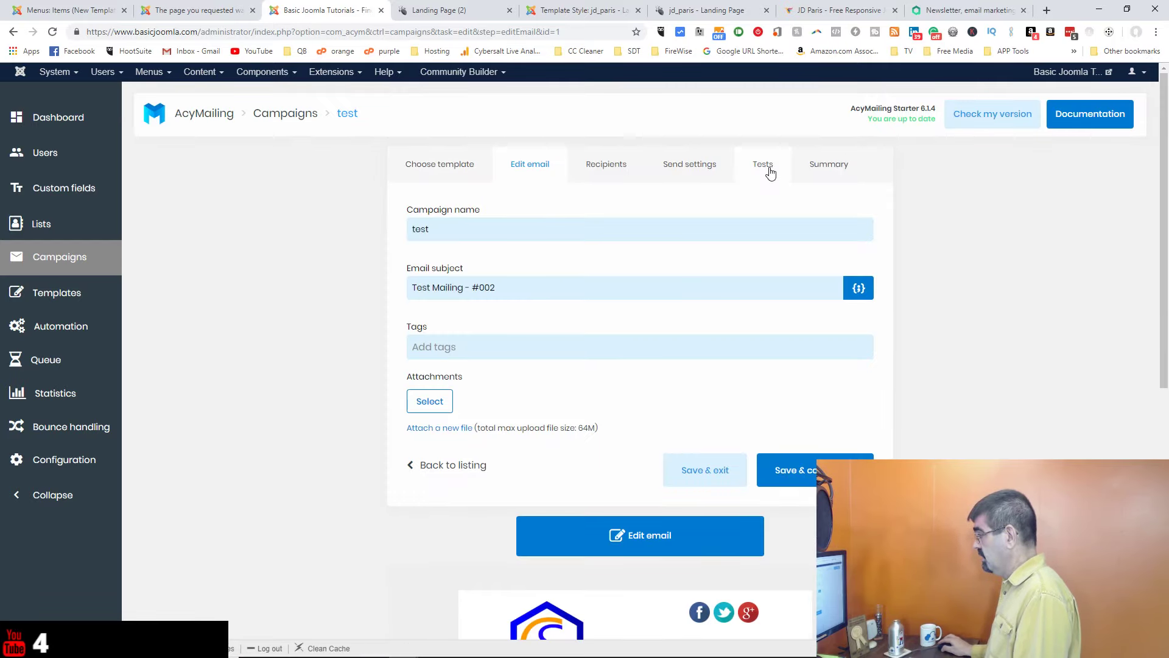
{"action": "left_click", "coordinate": [838, 172]}
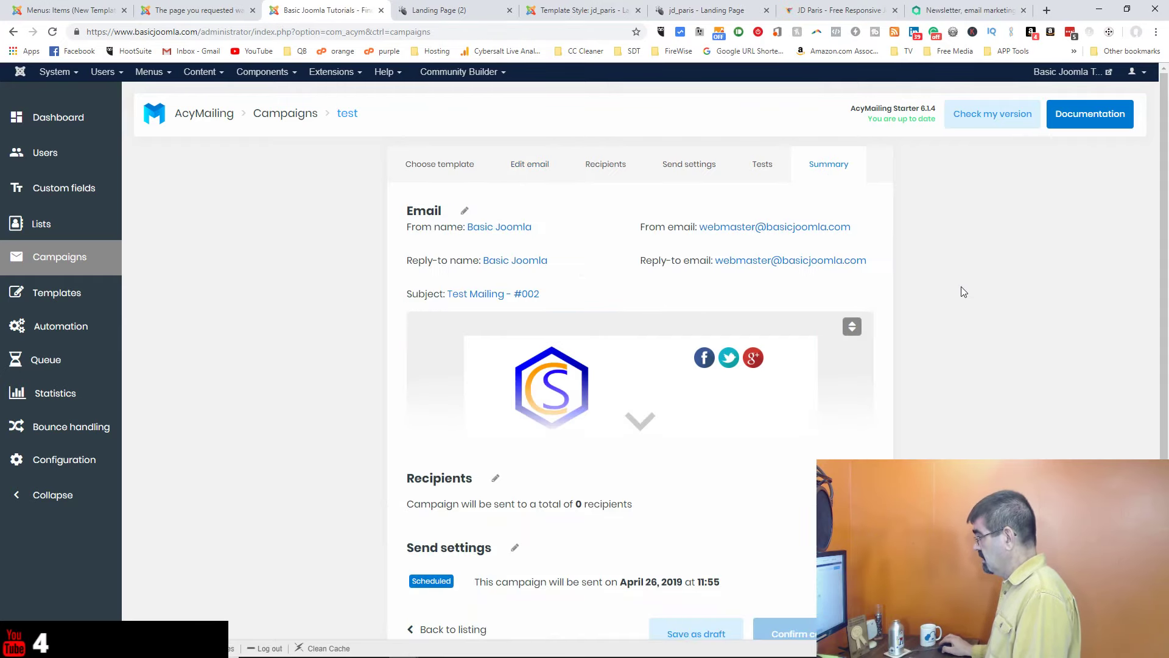
{"action": "scroll", "coordinate": [961, 286], "scroll_direction": "down", "scroll_amount": 2}
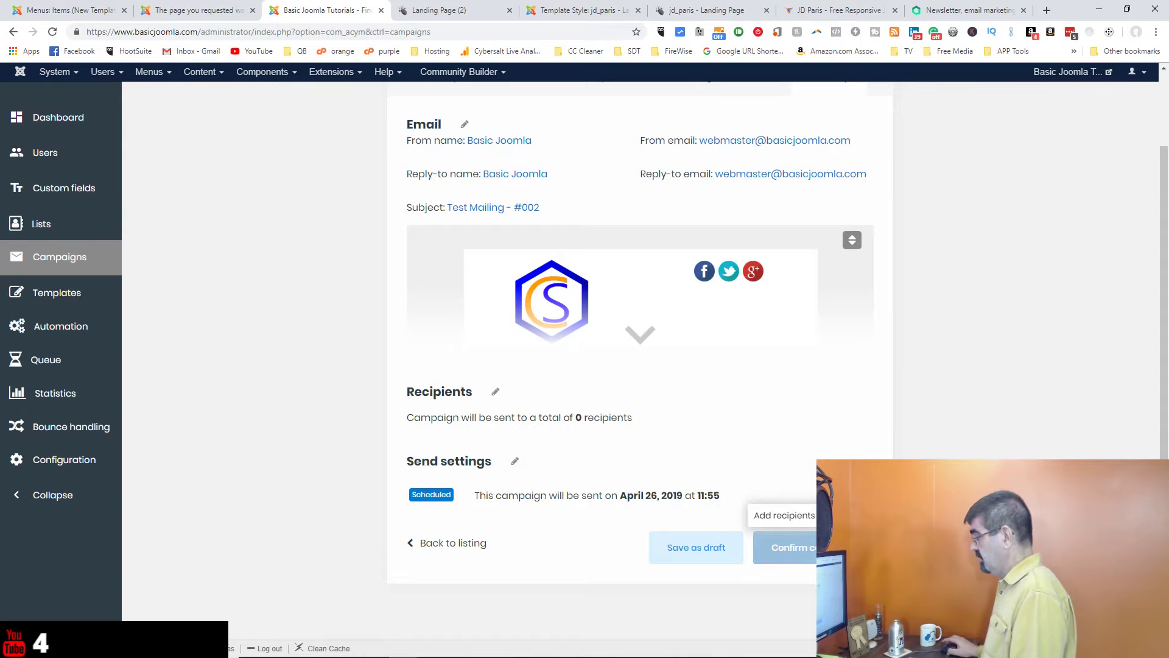
{"action": "scroll", "coordinate": [784, 381], "scroll_direction": "up", "scroll_amount": 2}
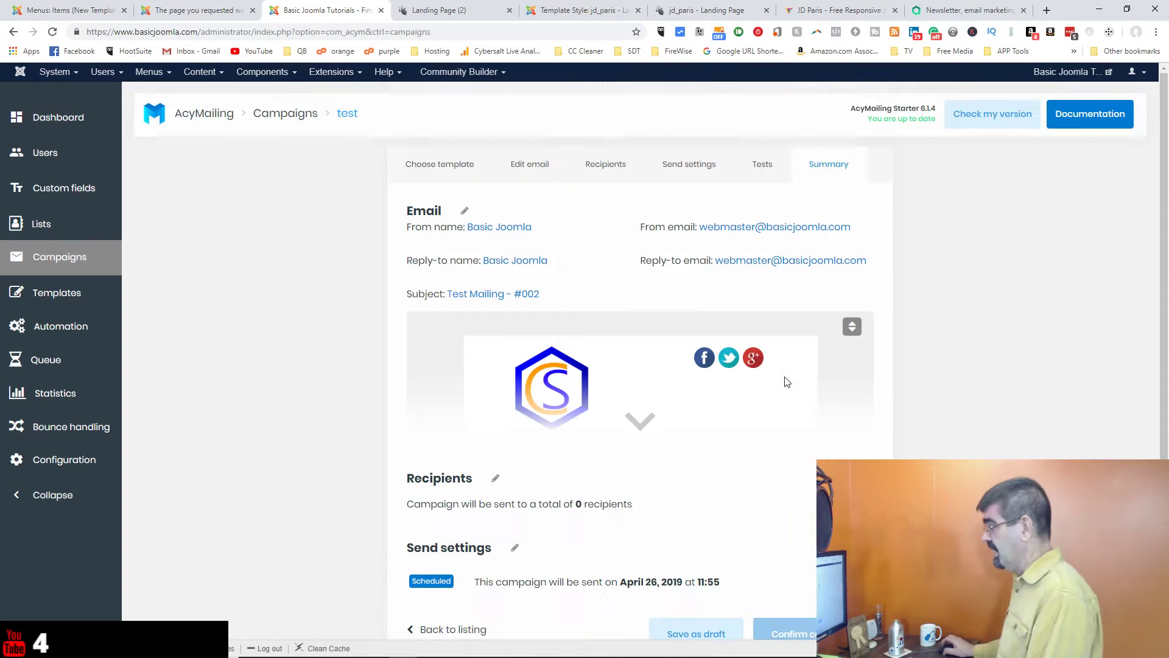
Step: Select the test list as the campaign's recipients, then save and exit
{"action": "left_click", "coordinate": [601, 165]}
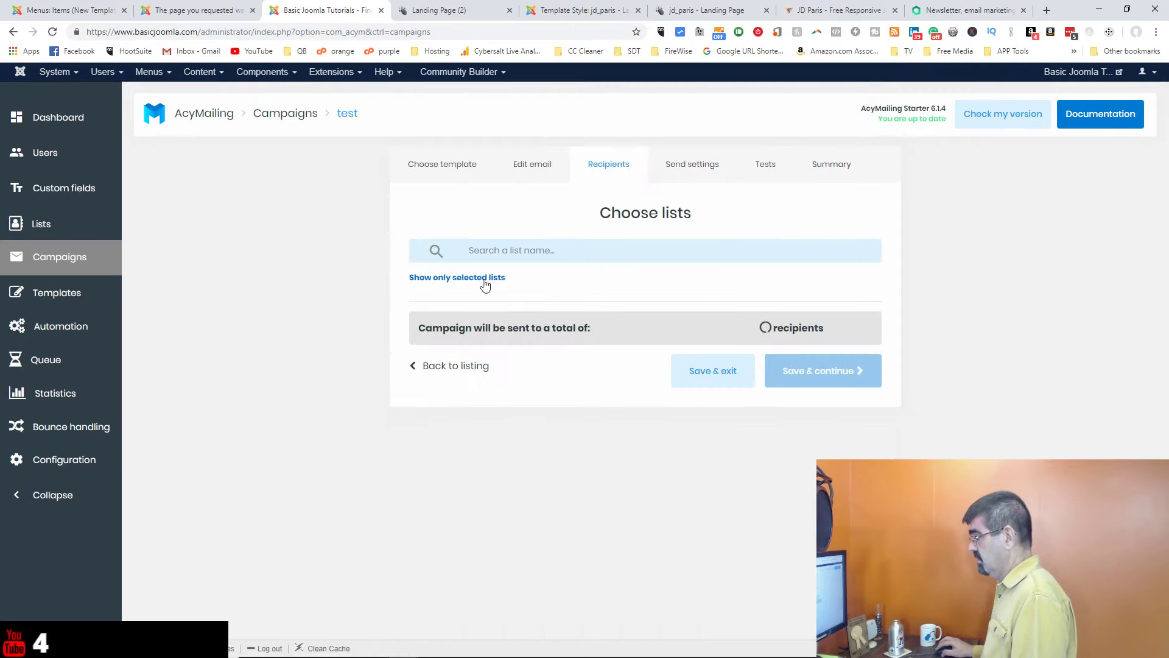
{"action": "left_click", "coordinate": [469, 295]}
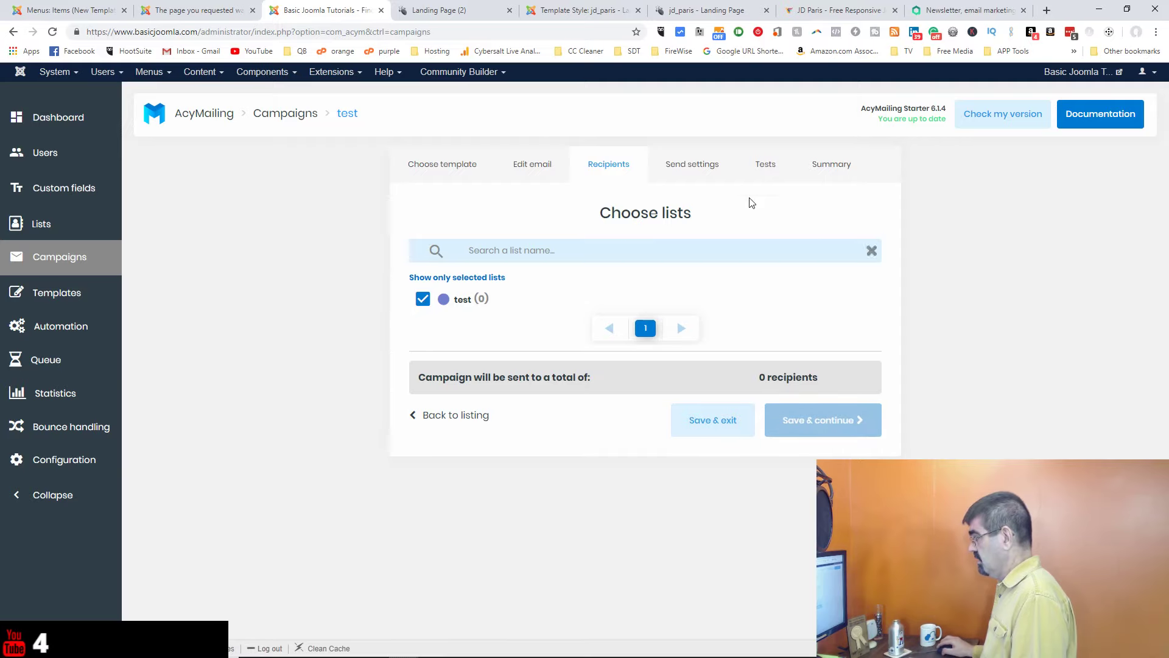
{"action": "left_click", "coordinate": [771, 172]}
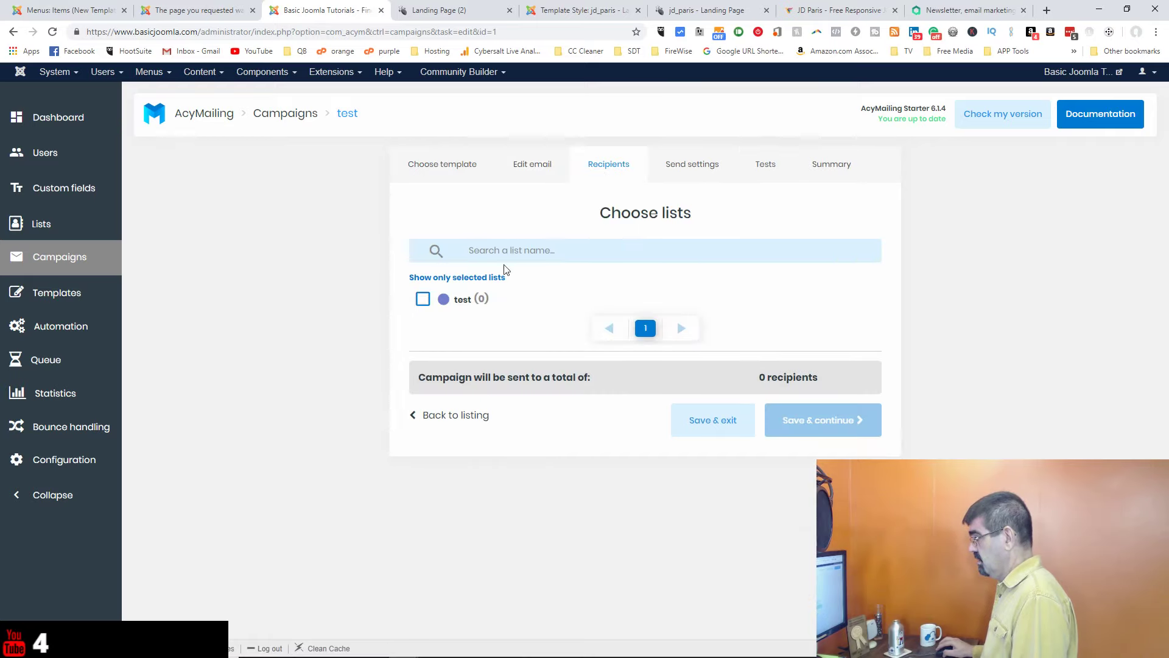
{"action": "left_click", "coordinate": [422, 298]}
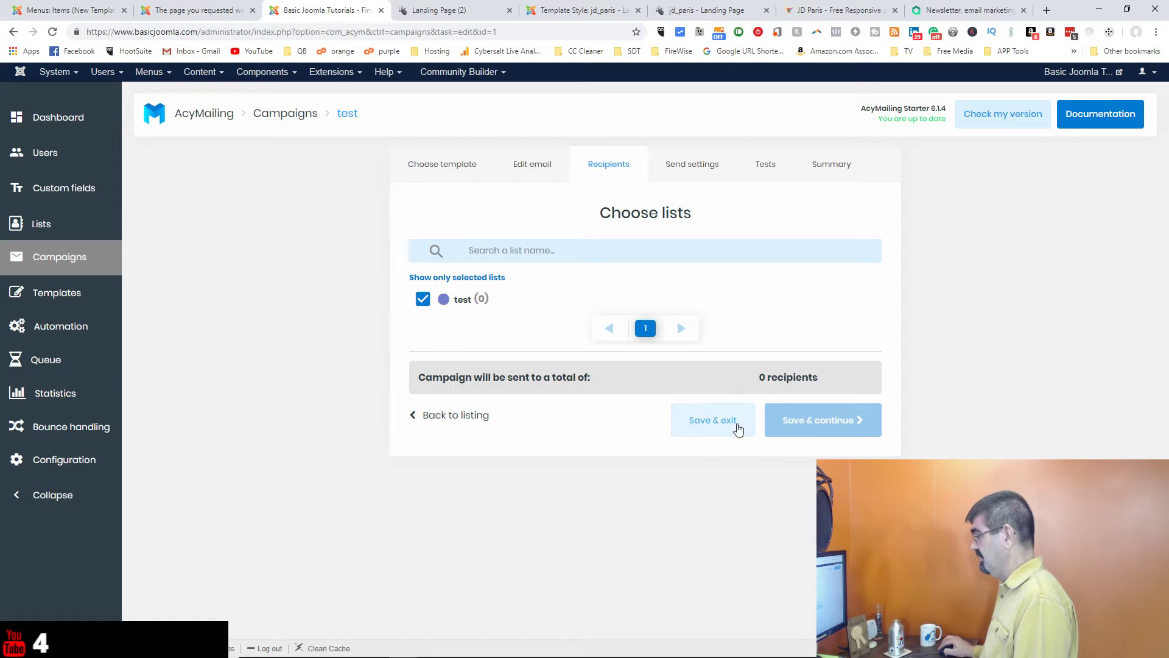
{"action": "left_click", "coordinate": [738, 430]}
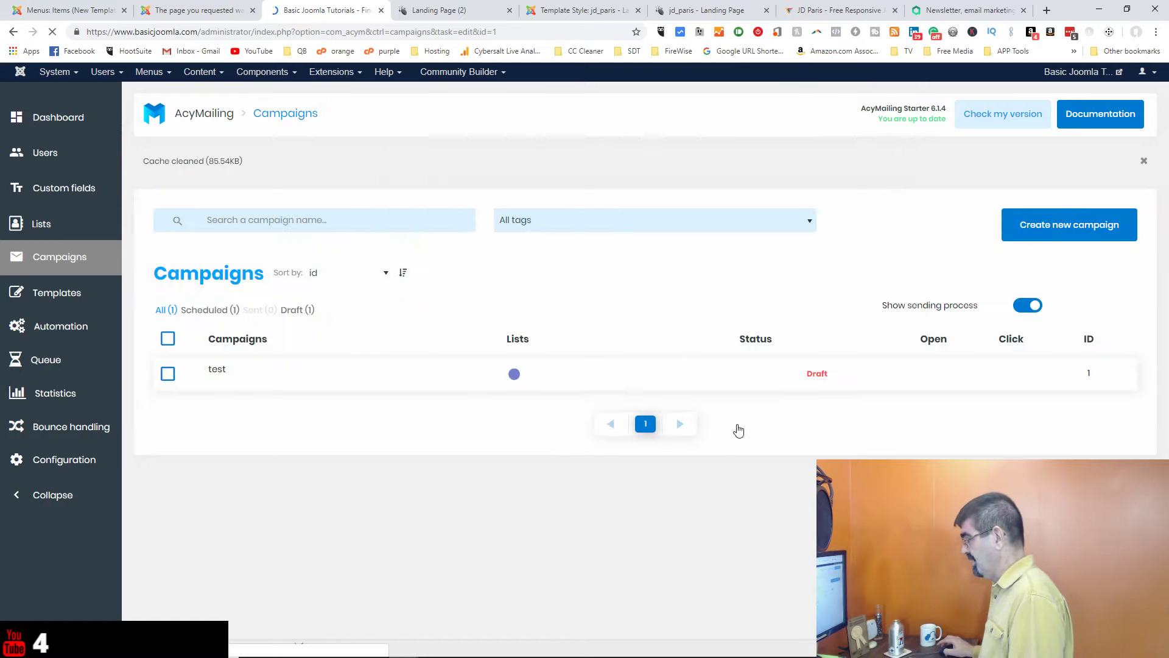